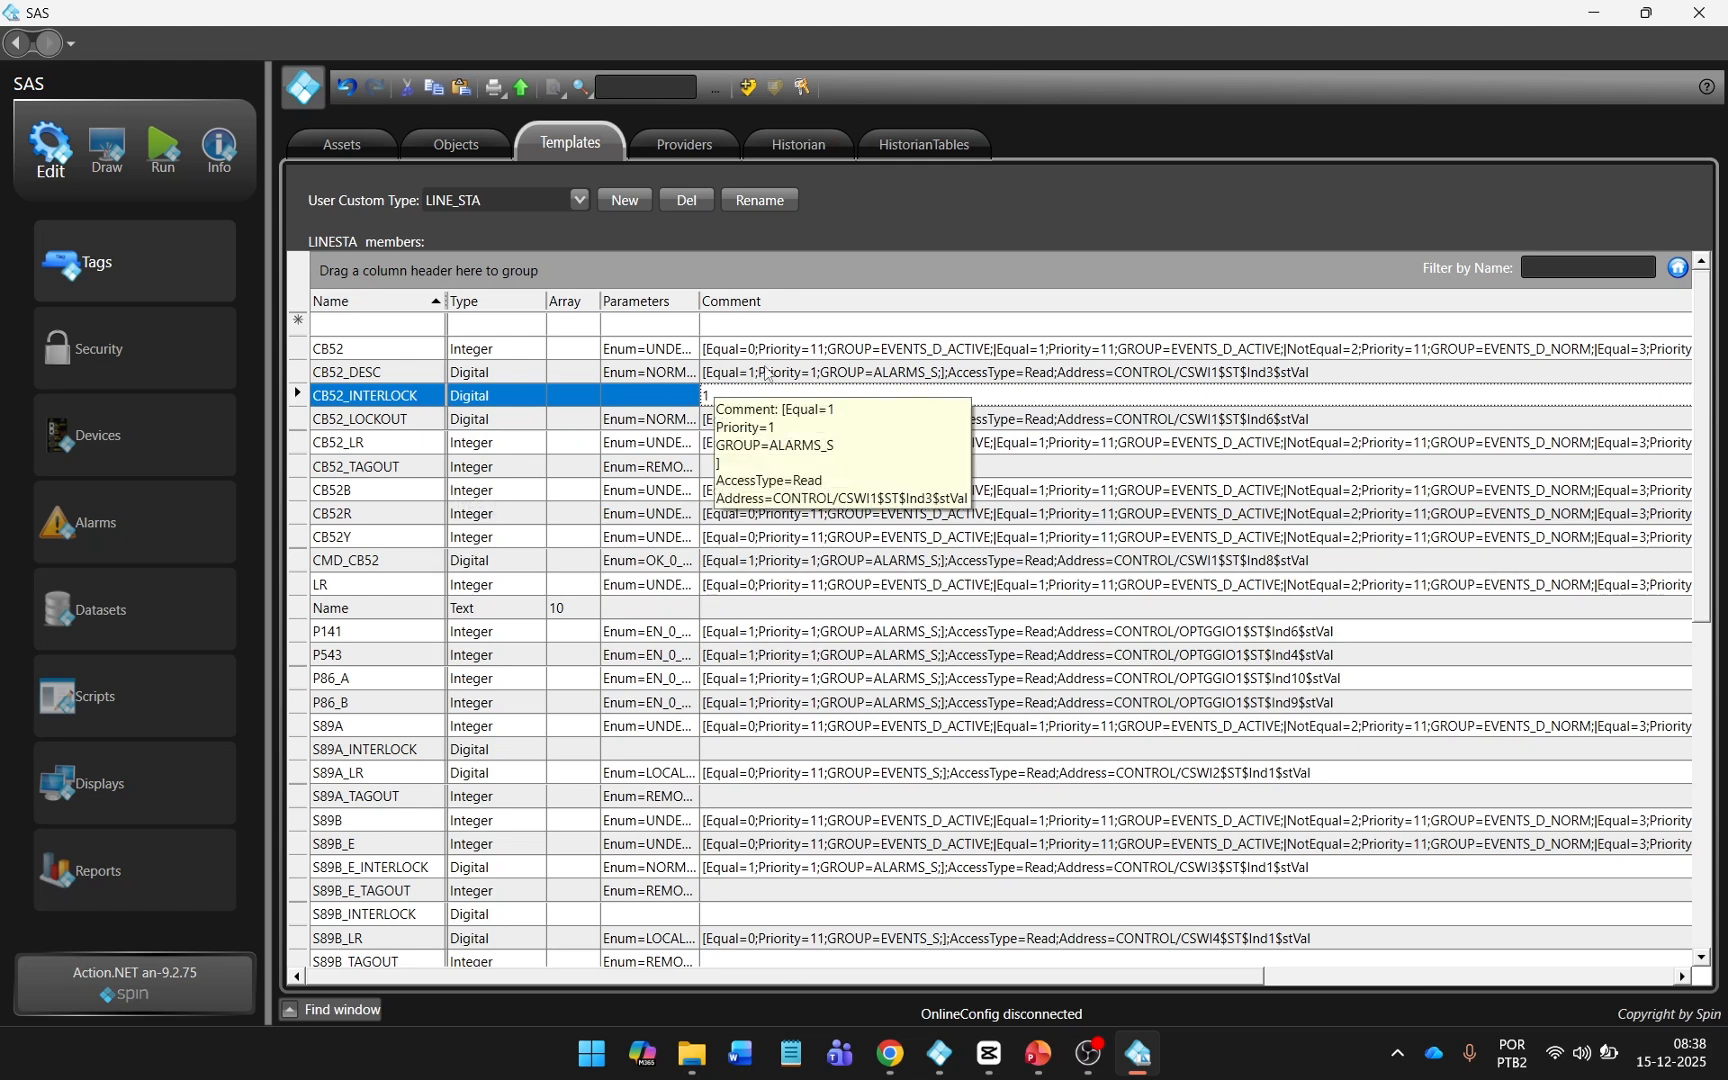
Fit the Parameters column of the LINE_STA template members to its contents.
double_click(699, 303)
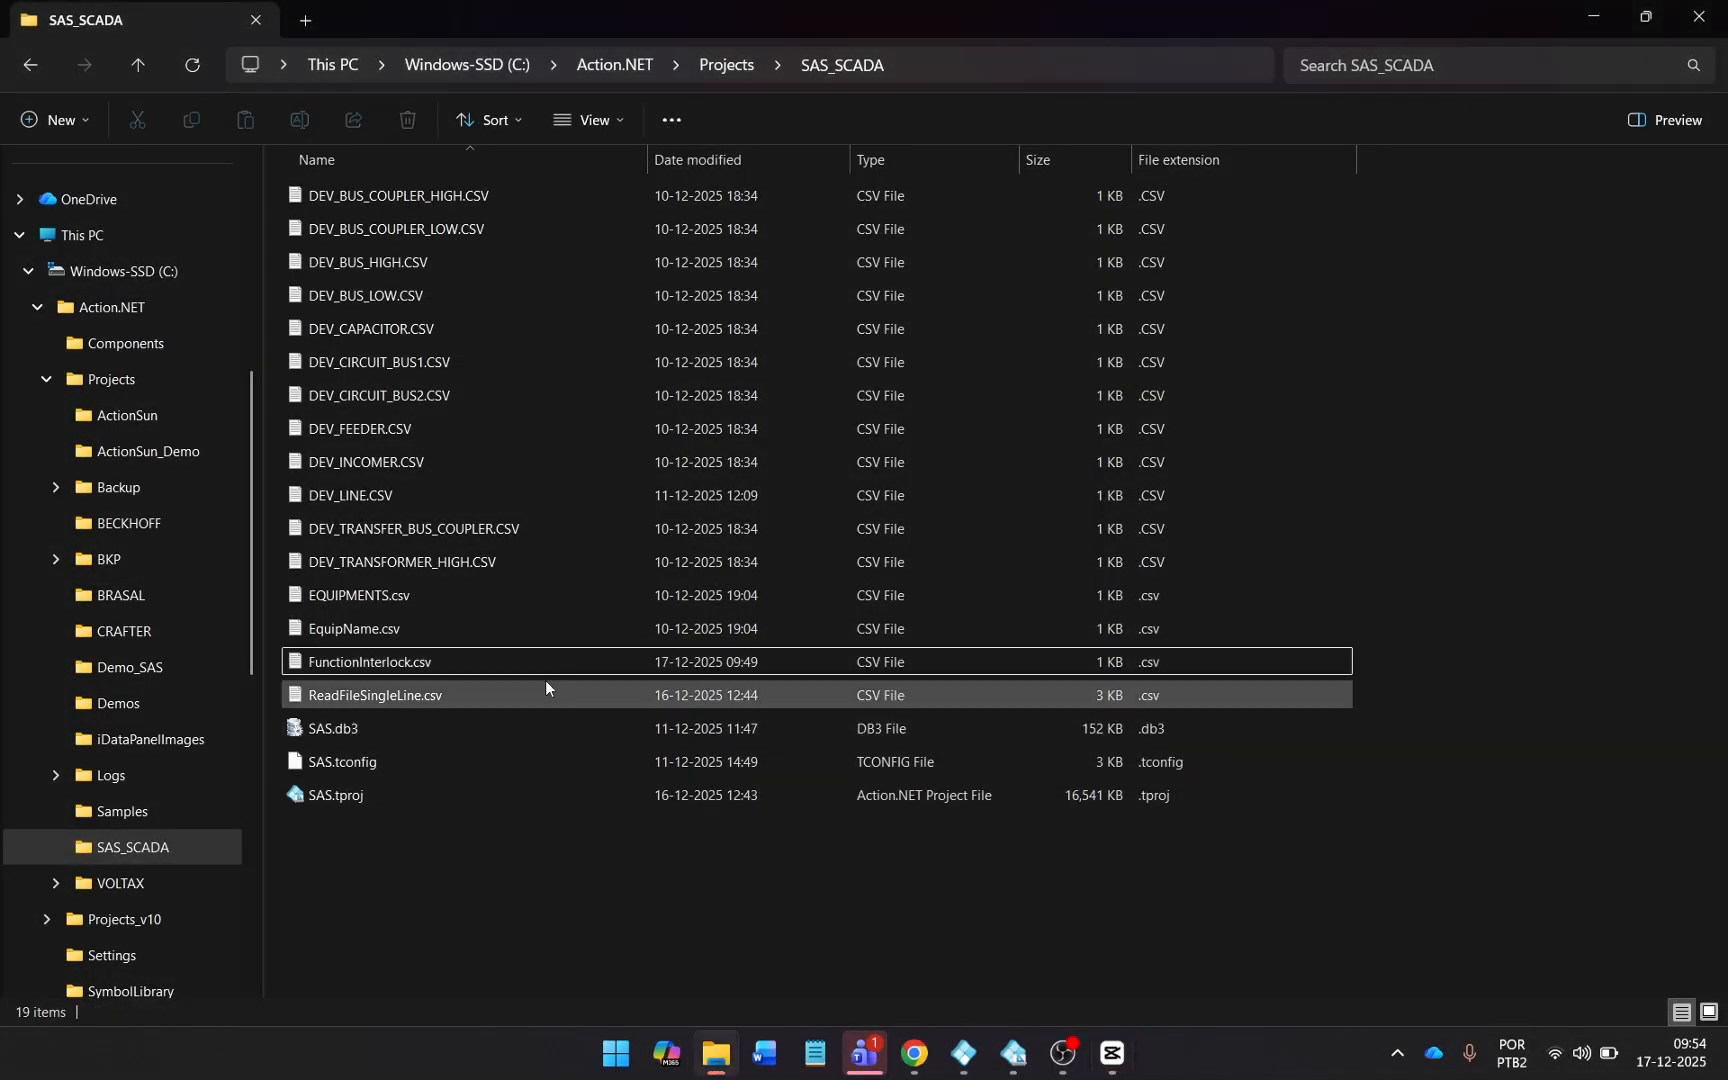
Open FunctionInterlock.csv from the SAS_SCADA project folder in Notepad and enlarge the window and text for reading.
left_click(551, 670)
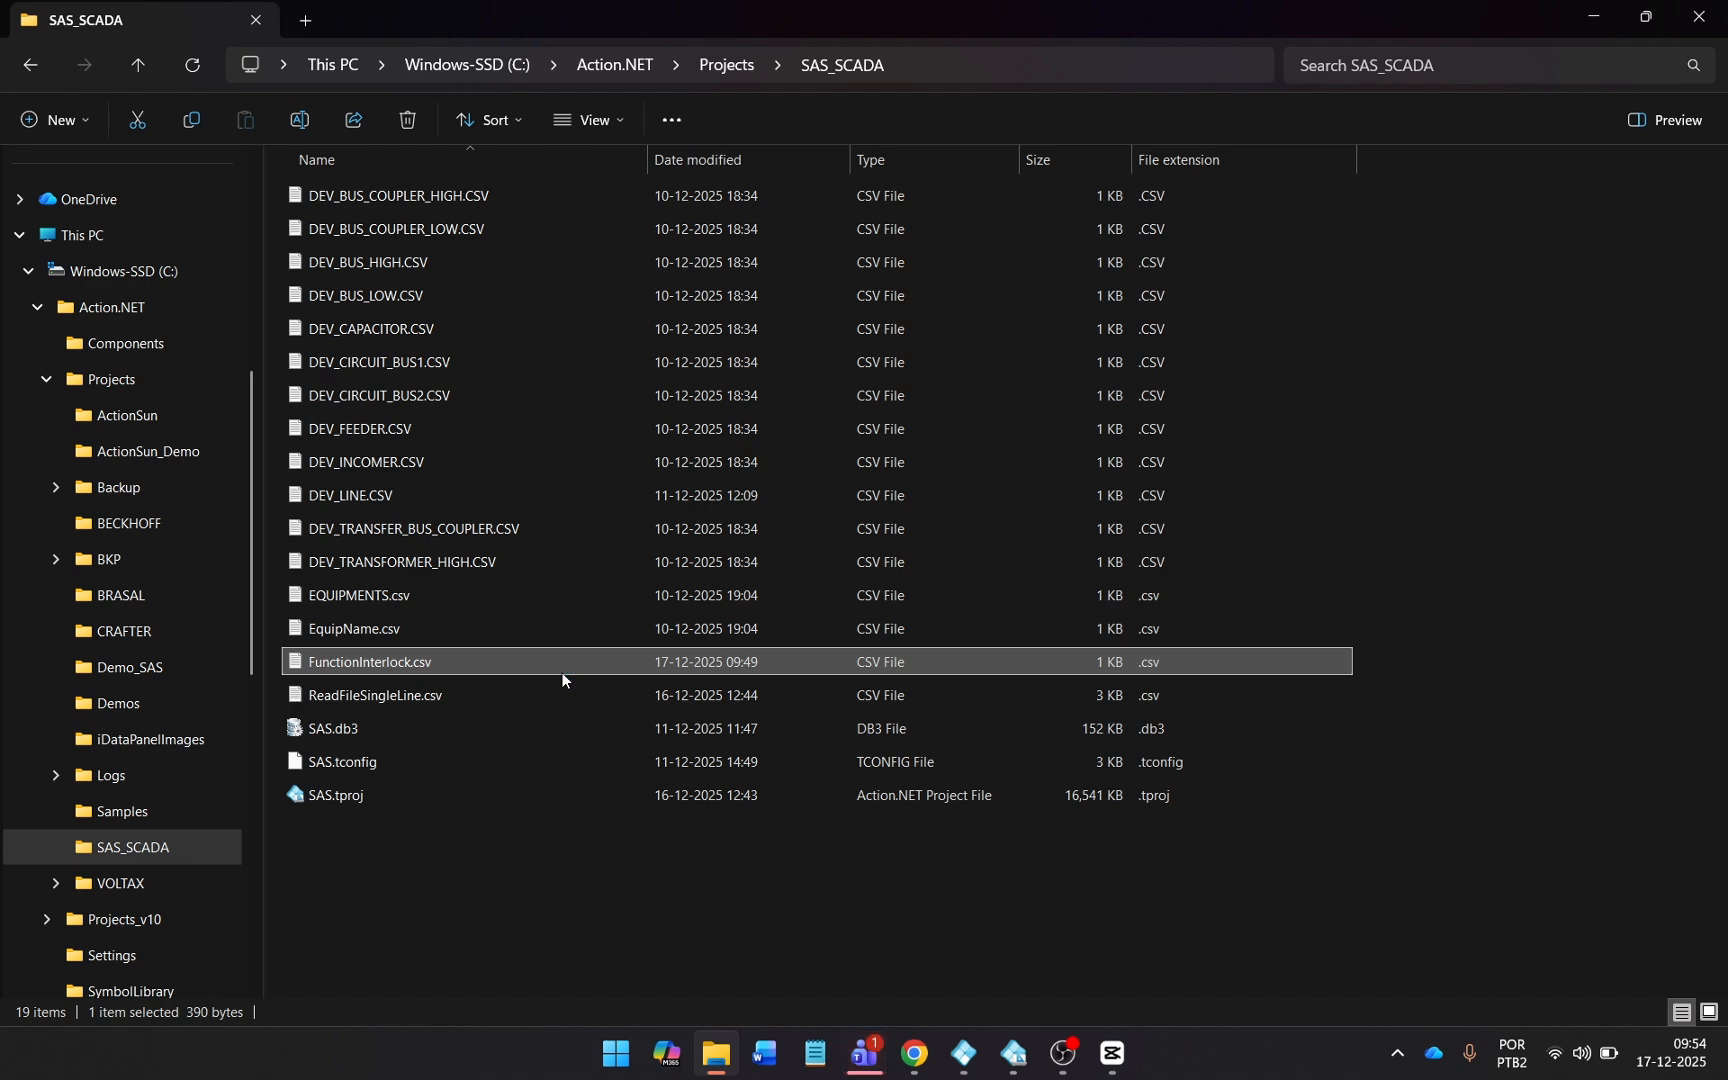
double_click(562, 673)
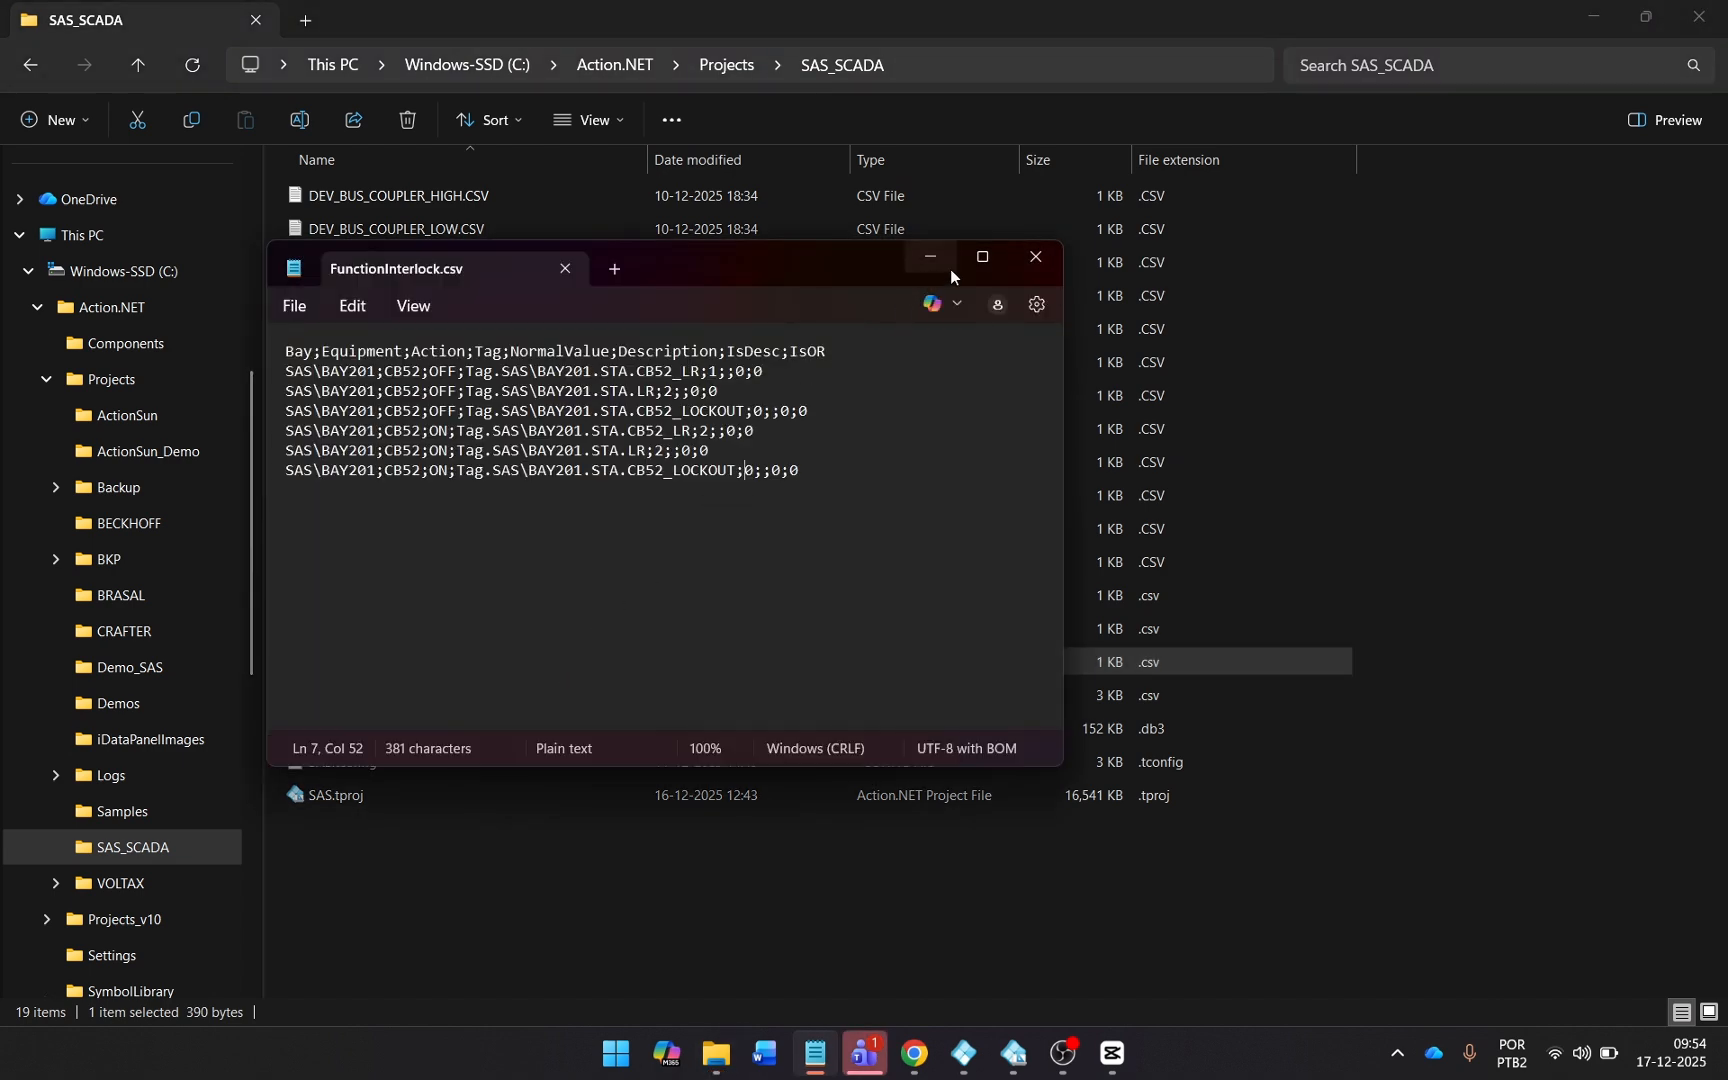
left_click(985, 257)
scroll(737, 340, "up", 8)
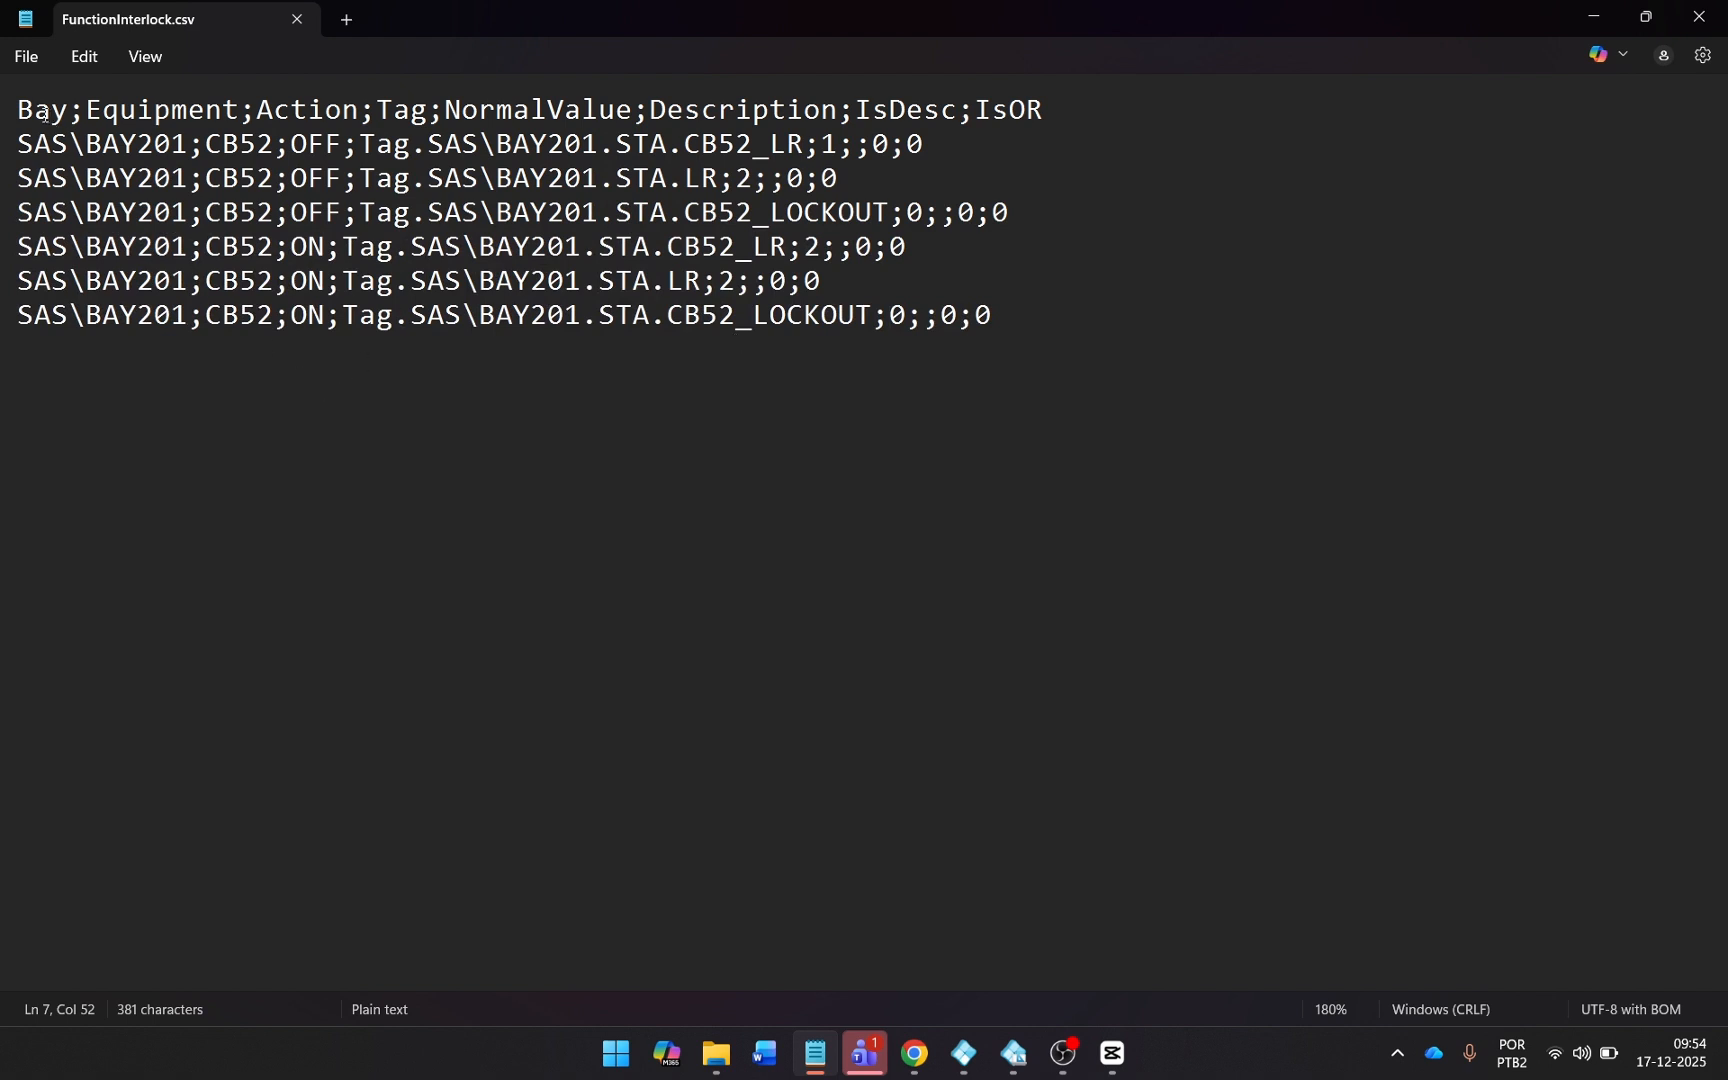
Examine the interlock file's header fields, the OFF and ON rows for BAY201 CB52, and the tags and normal values for OFF.
left_click_drag(17, 110, 246, 116)
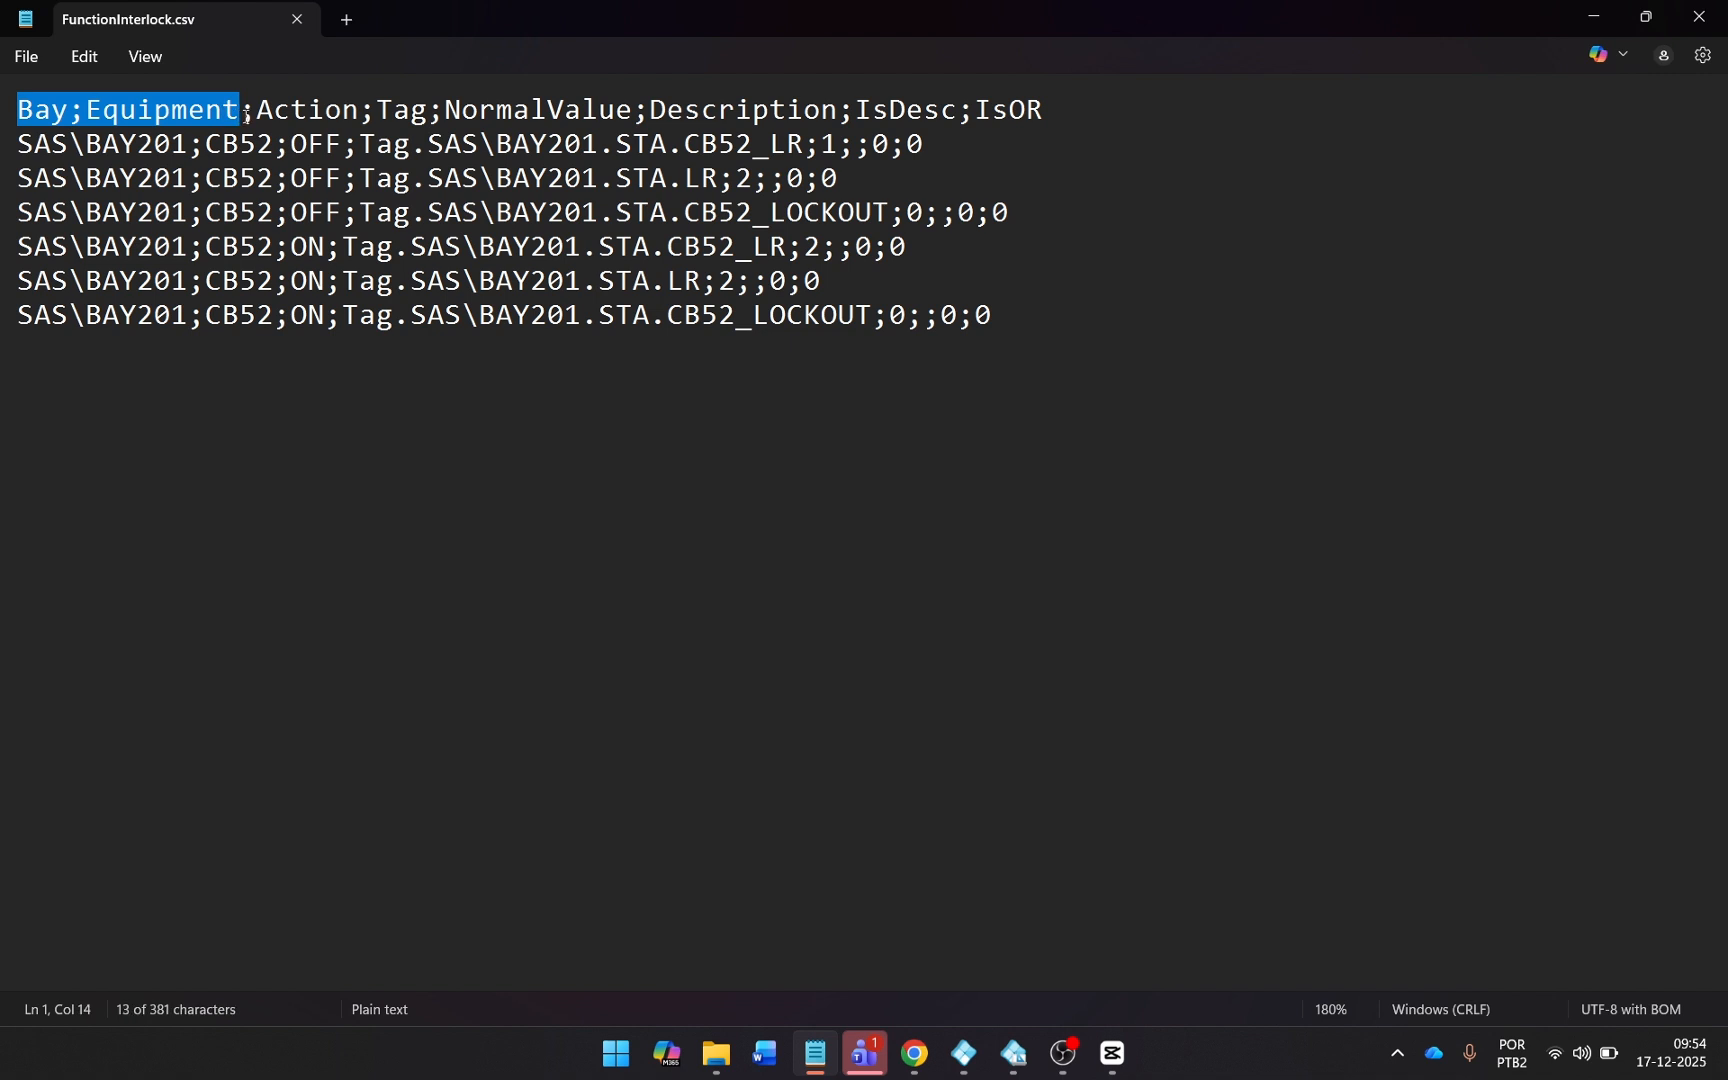
double_click(384, 110)
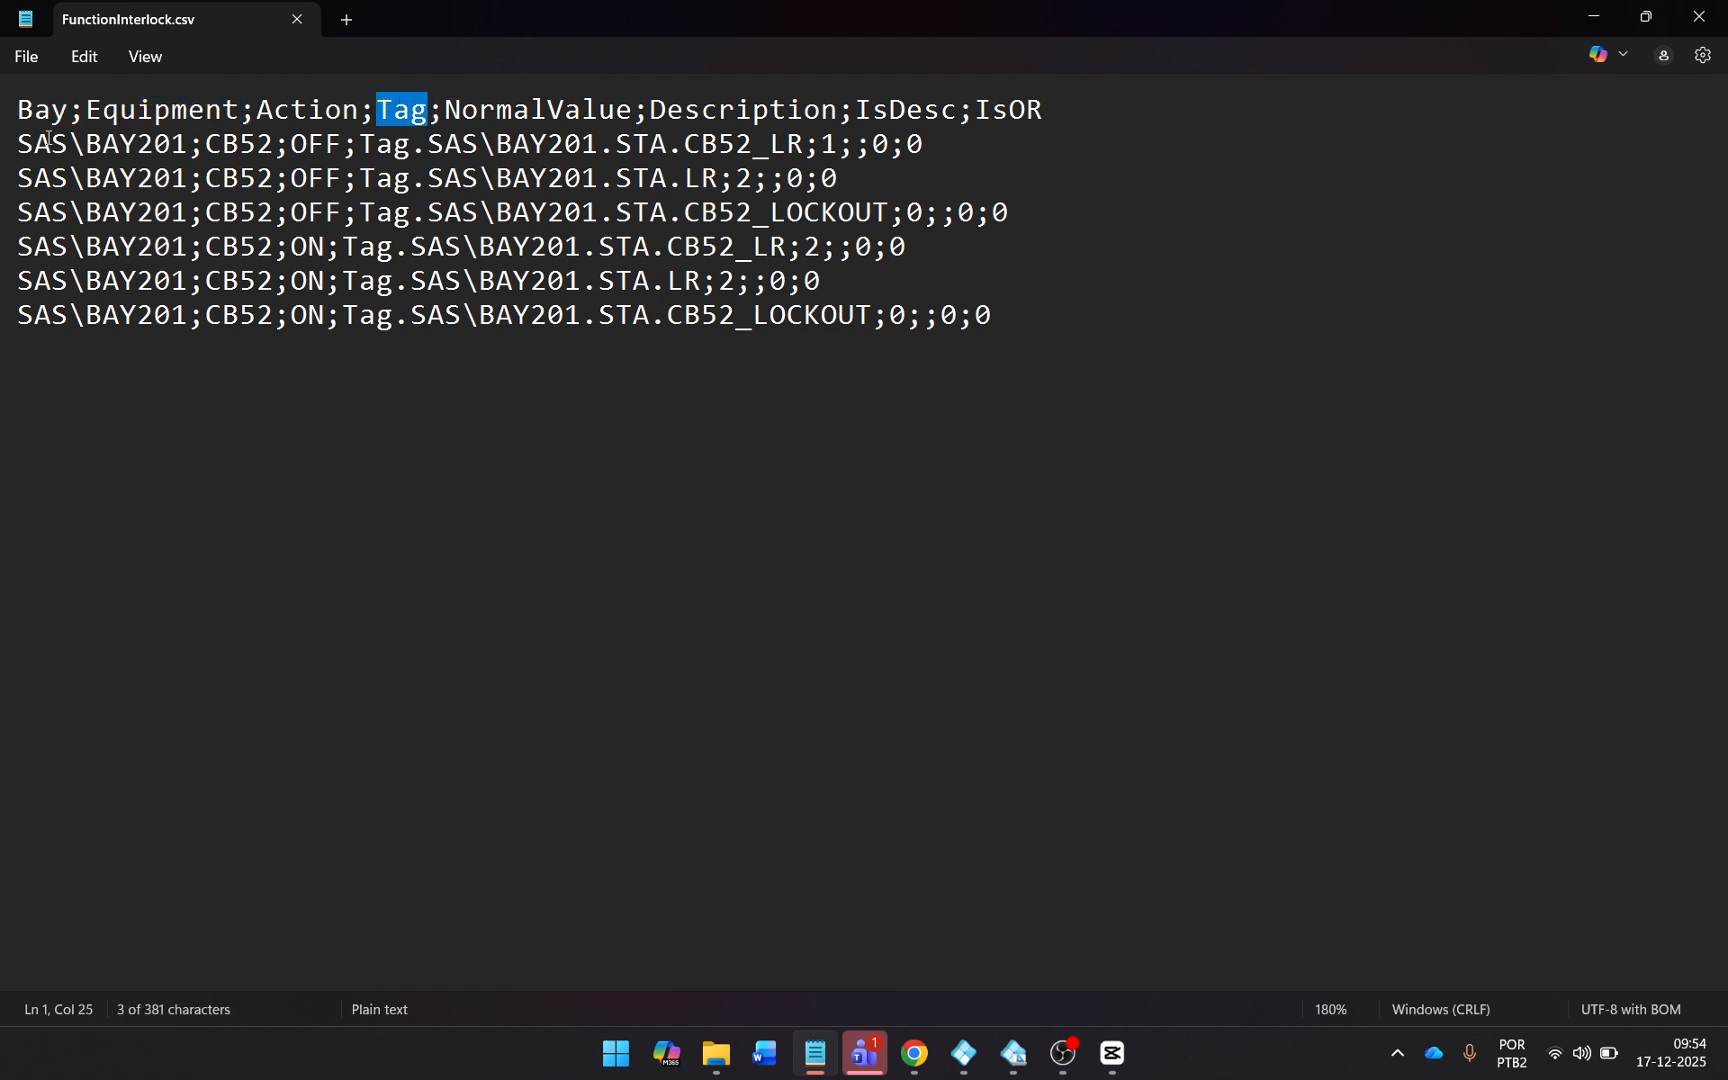
left_click_drag(20, 143, 357, 146)
left_click_drag(20, 246, 336, 246)
left_click_drag(359, 143, 845, 148)
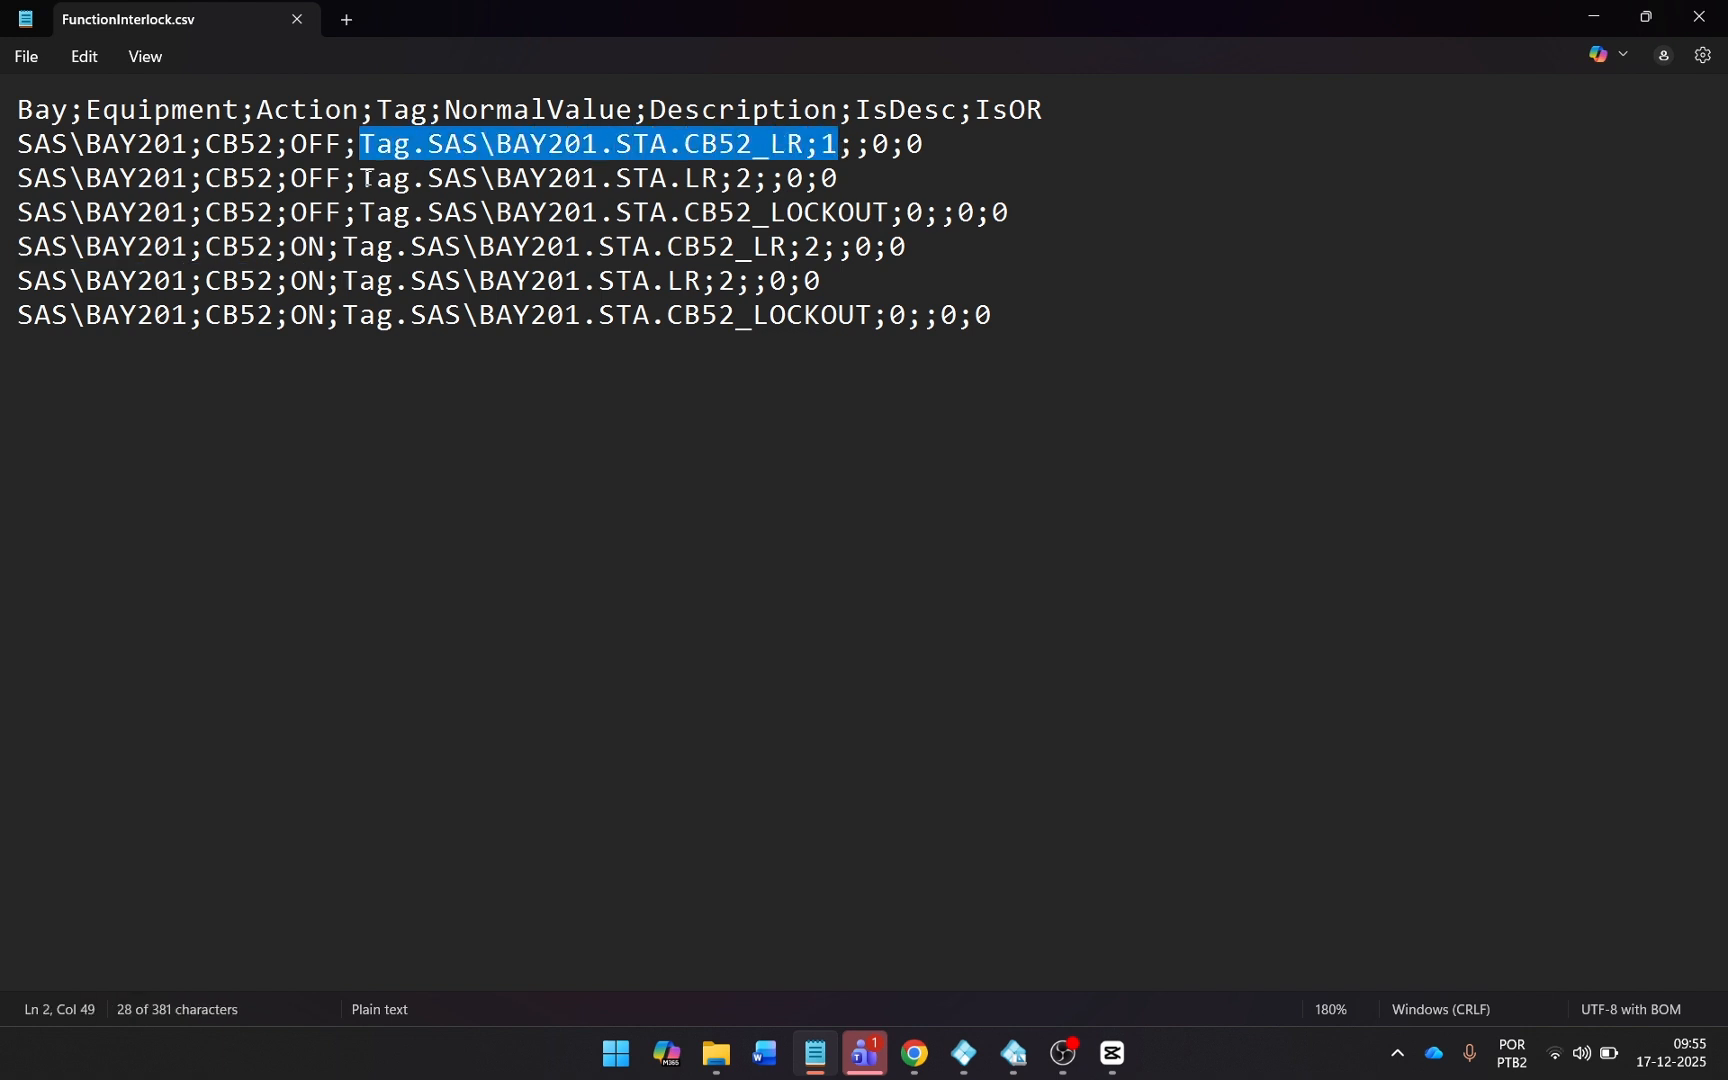
left_click_drag(360, 178, 752, 178)
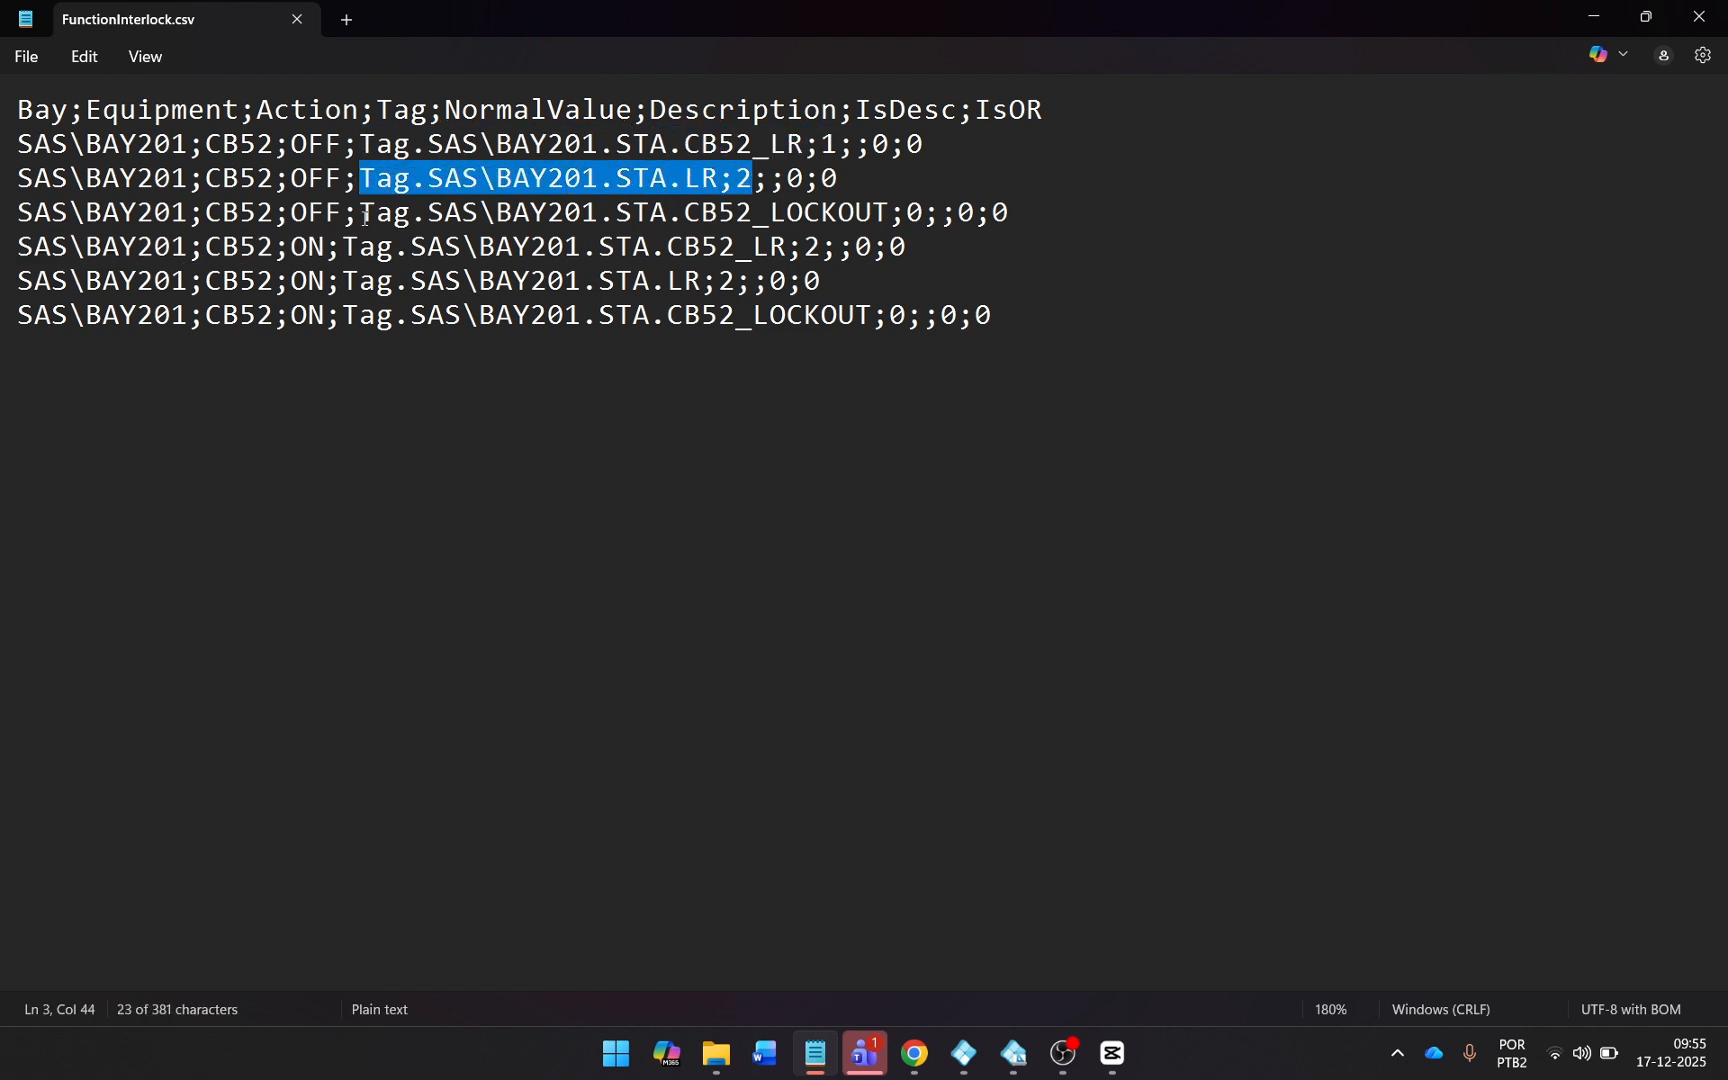
left_click_drag(360, 213, 921, 219)
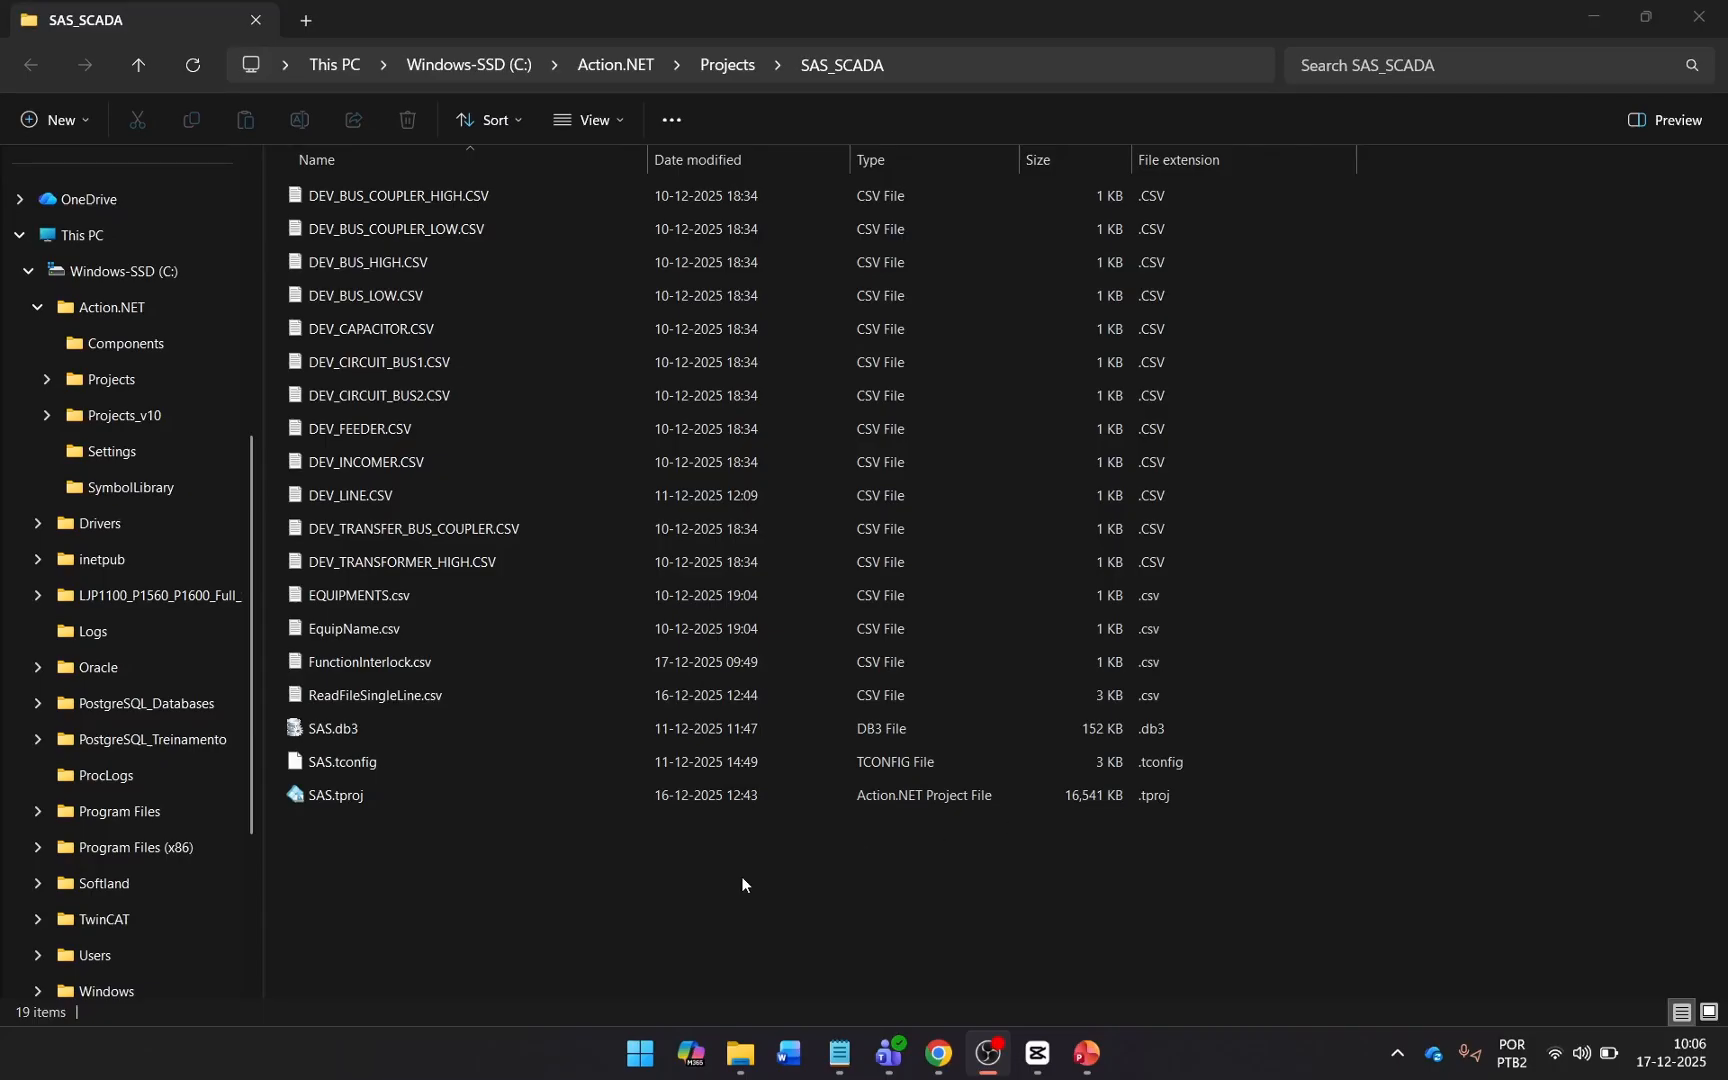
Open FunctionInterlock.csv from the SAS_SCADA folder in Excel.
left_click(525, 660)
right_click(525, 660)
mouse_move(811, 192)
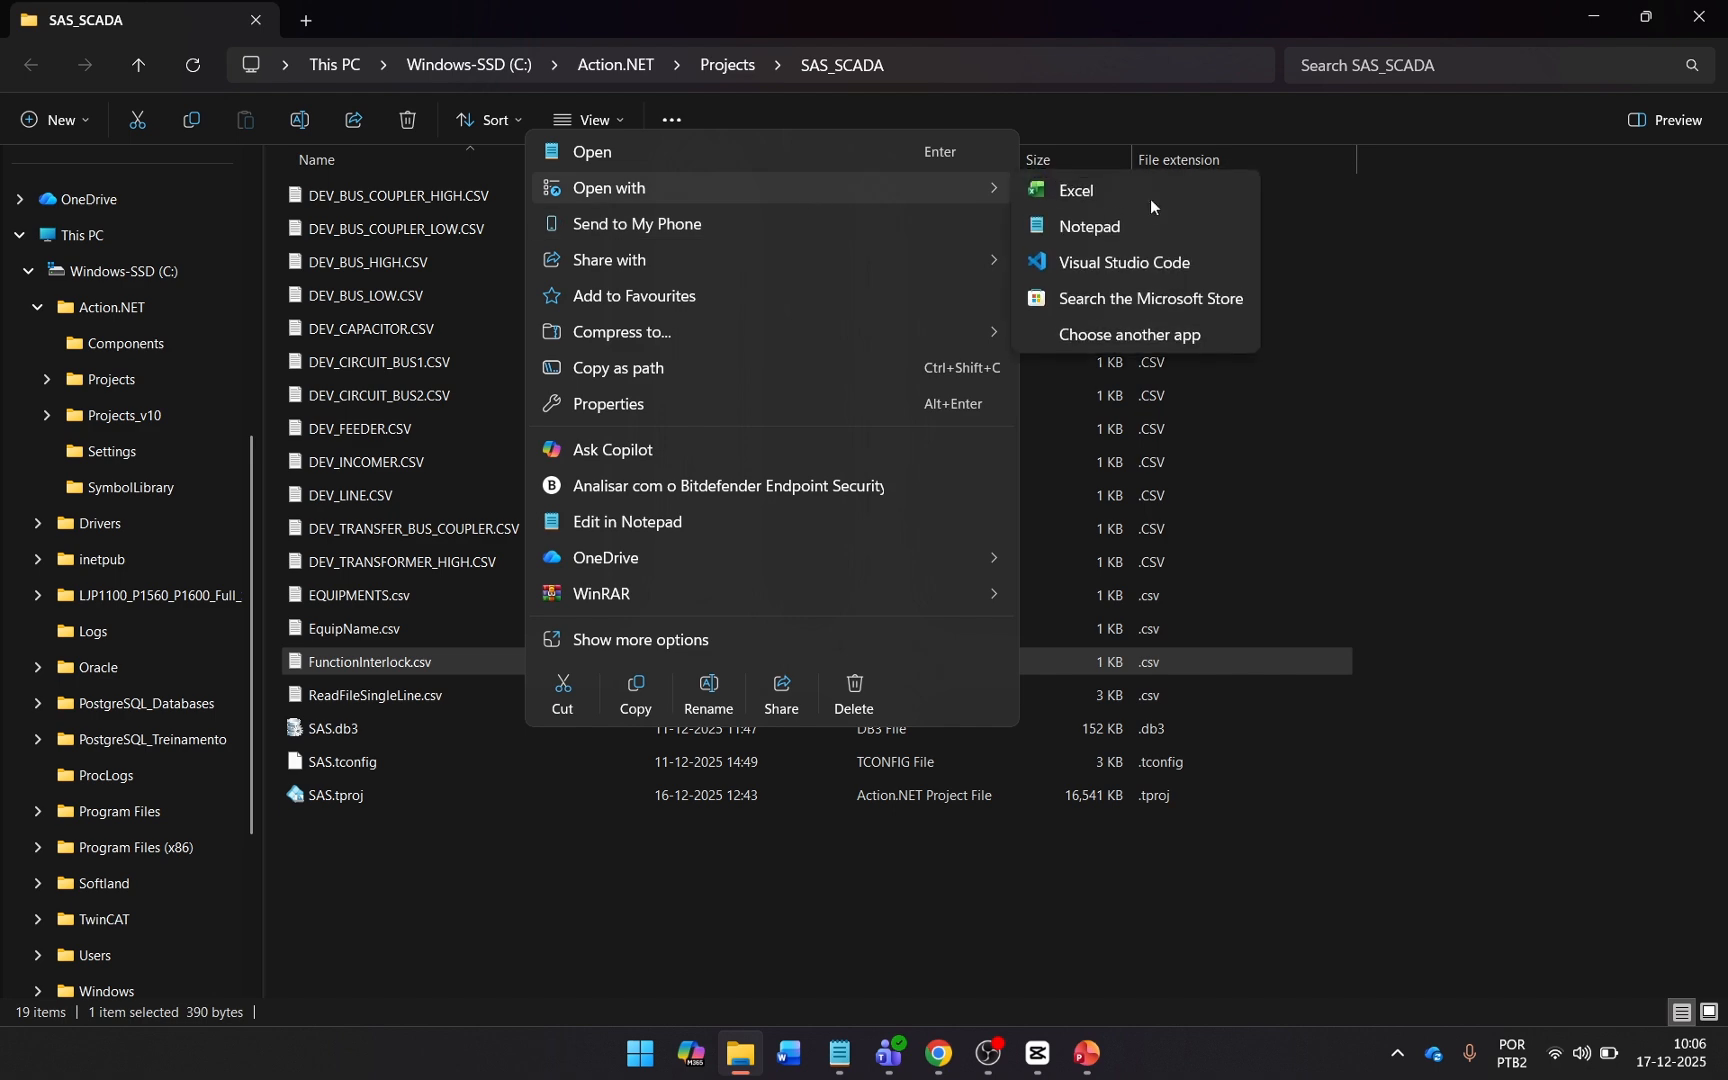
left_click(1150, 195)
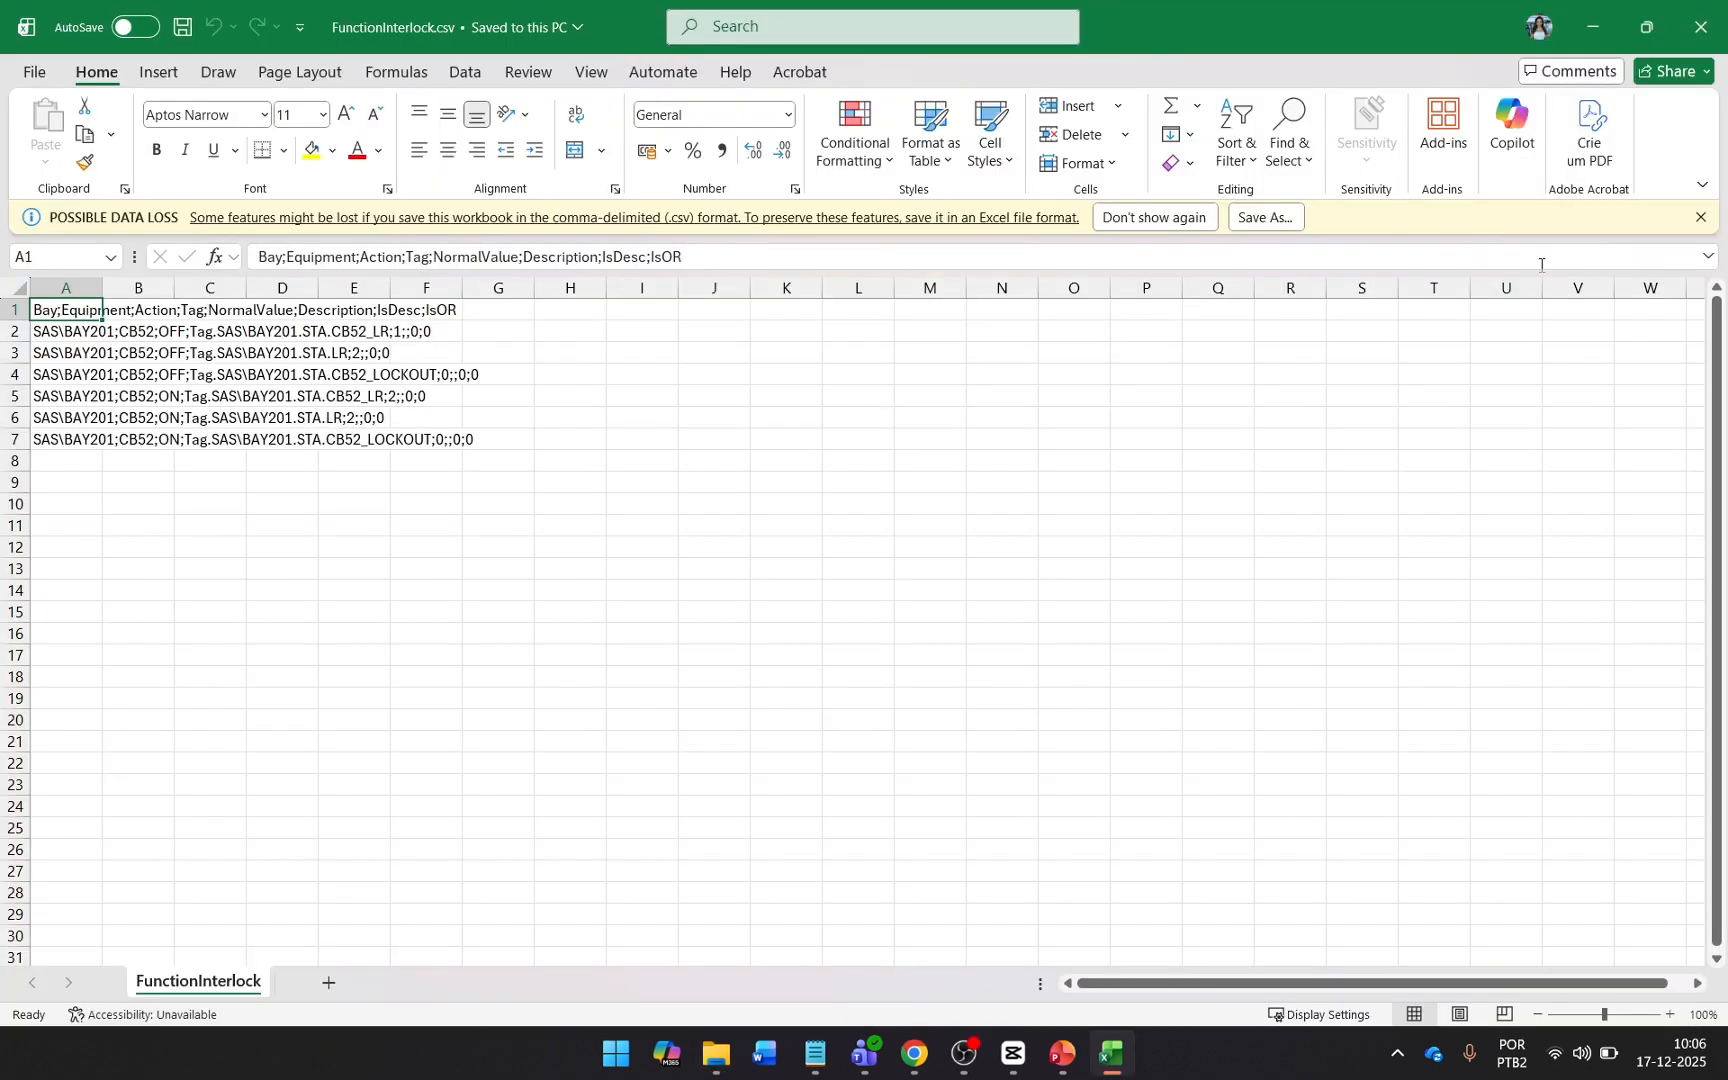
Split the text in column A into separate columns using Text to Columns with the semicolon delimiter.
left_click(66, 253)
left_click(465, 72)
left_click(1152, 130)
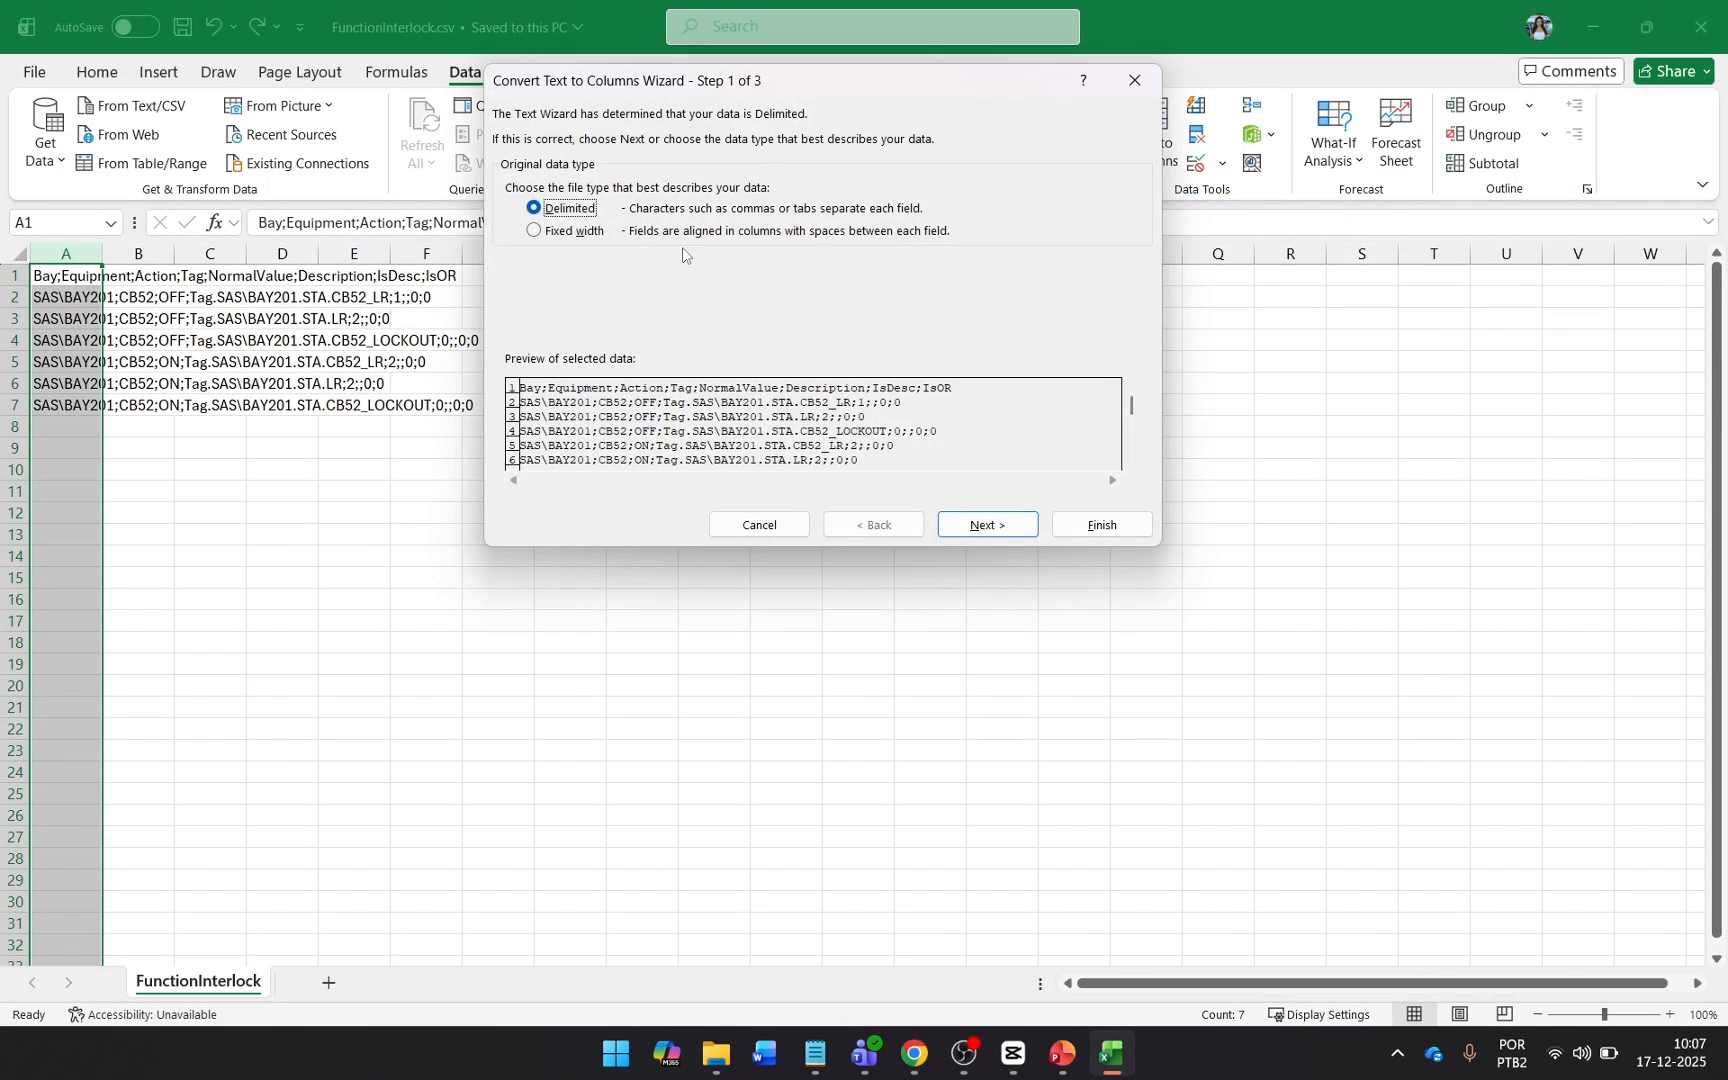
left_click(960, 532)
left_click(512, 190)
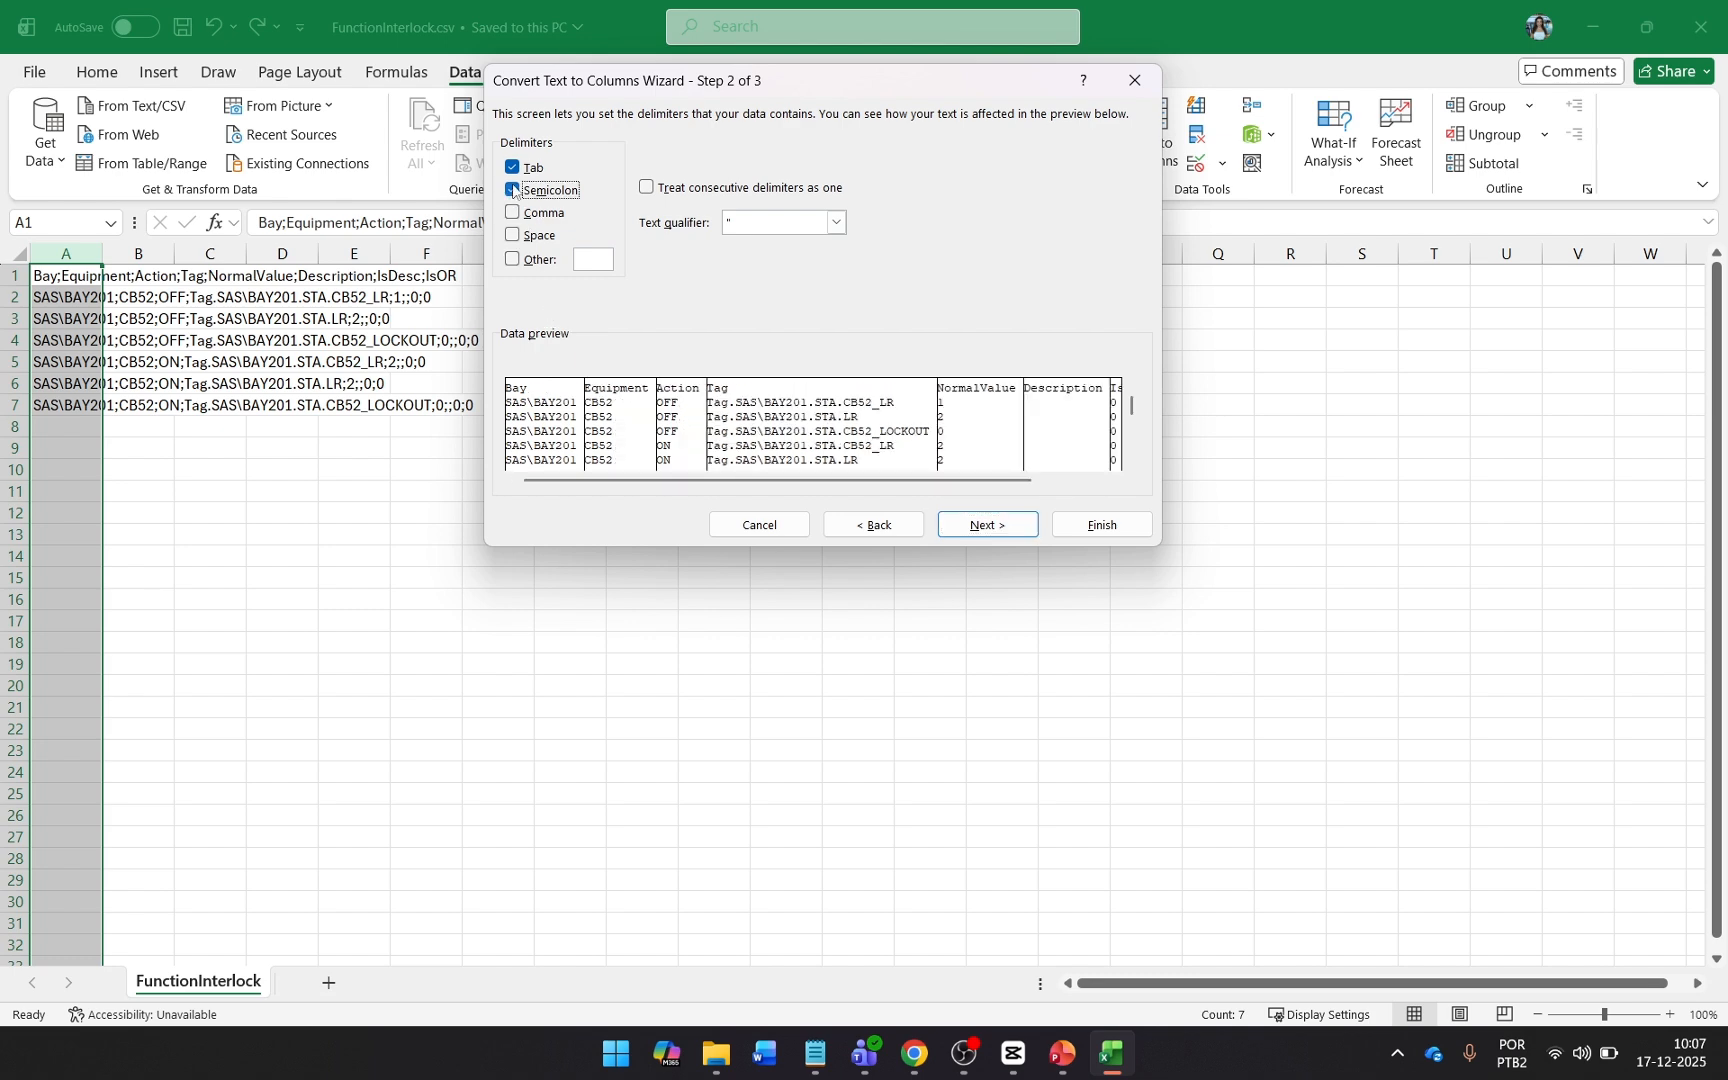
left_click(988, 525)
left_click(1102, 525)
Fit all column widths of the FunctionInterlock sheet to their contents.
key("ctrl+a")
double_click(103, 255)
left_click(463, 432)
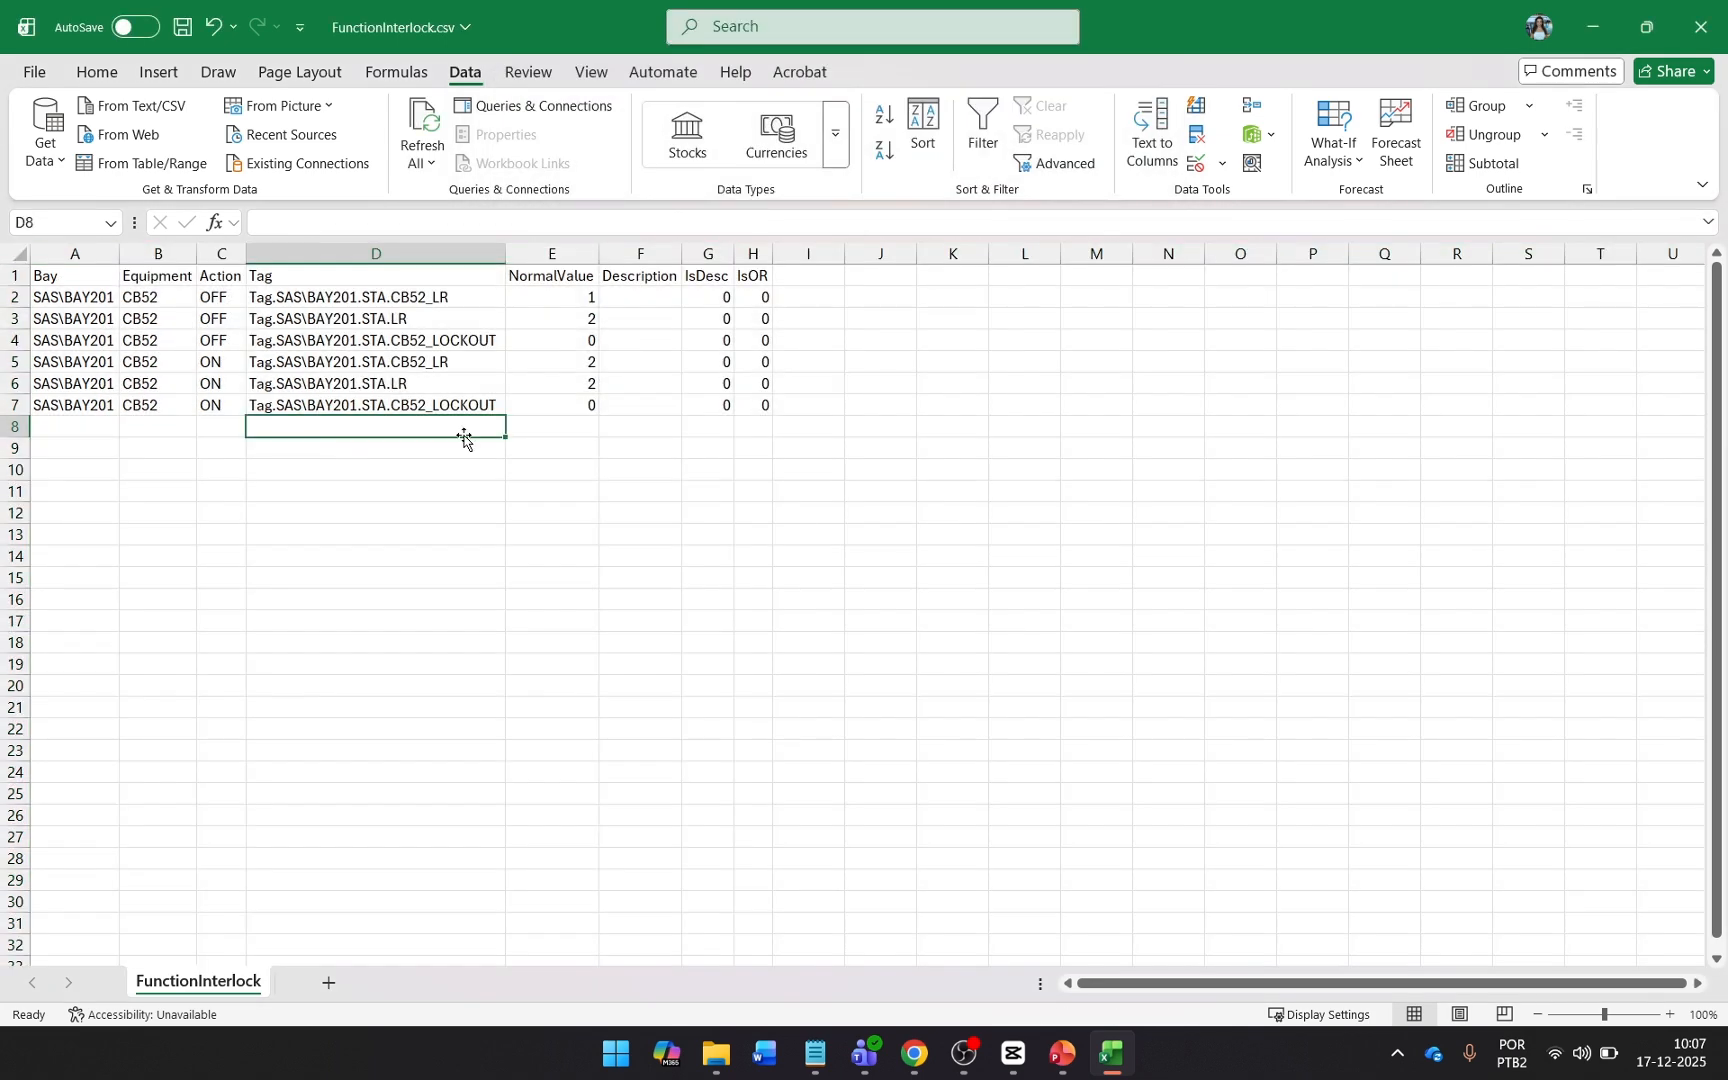
left_click(882, 275)
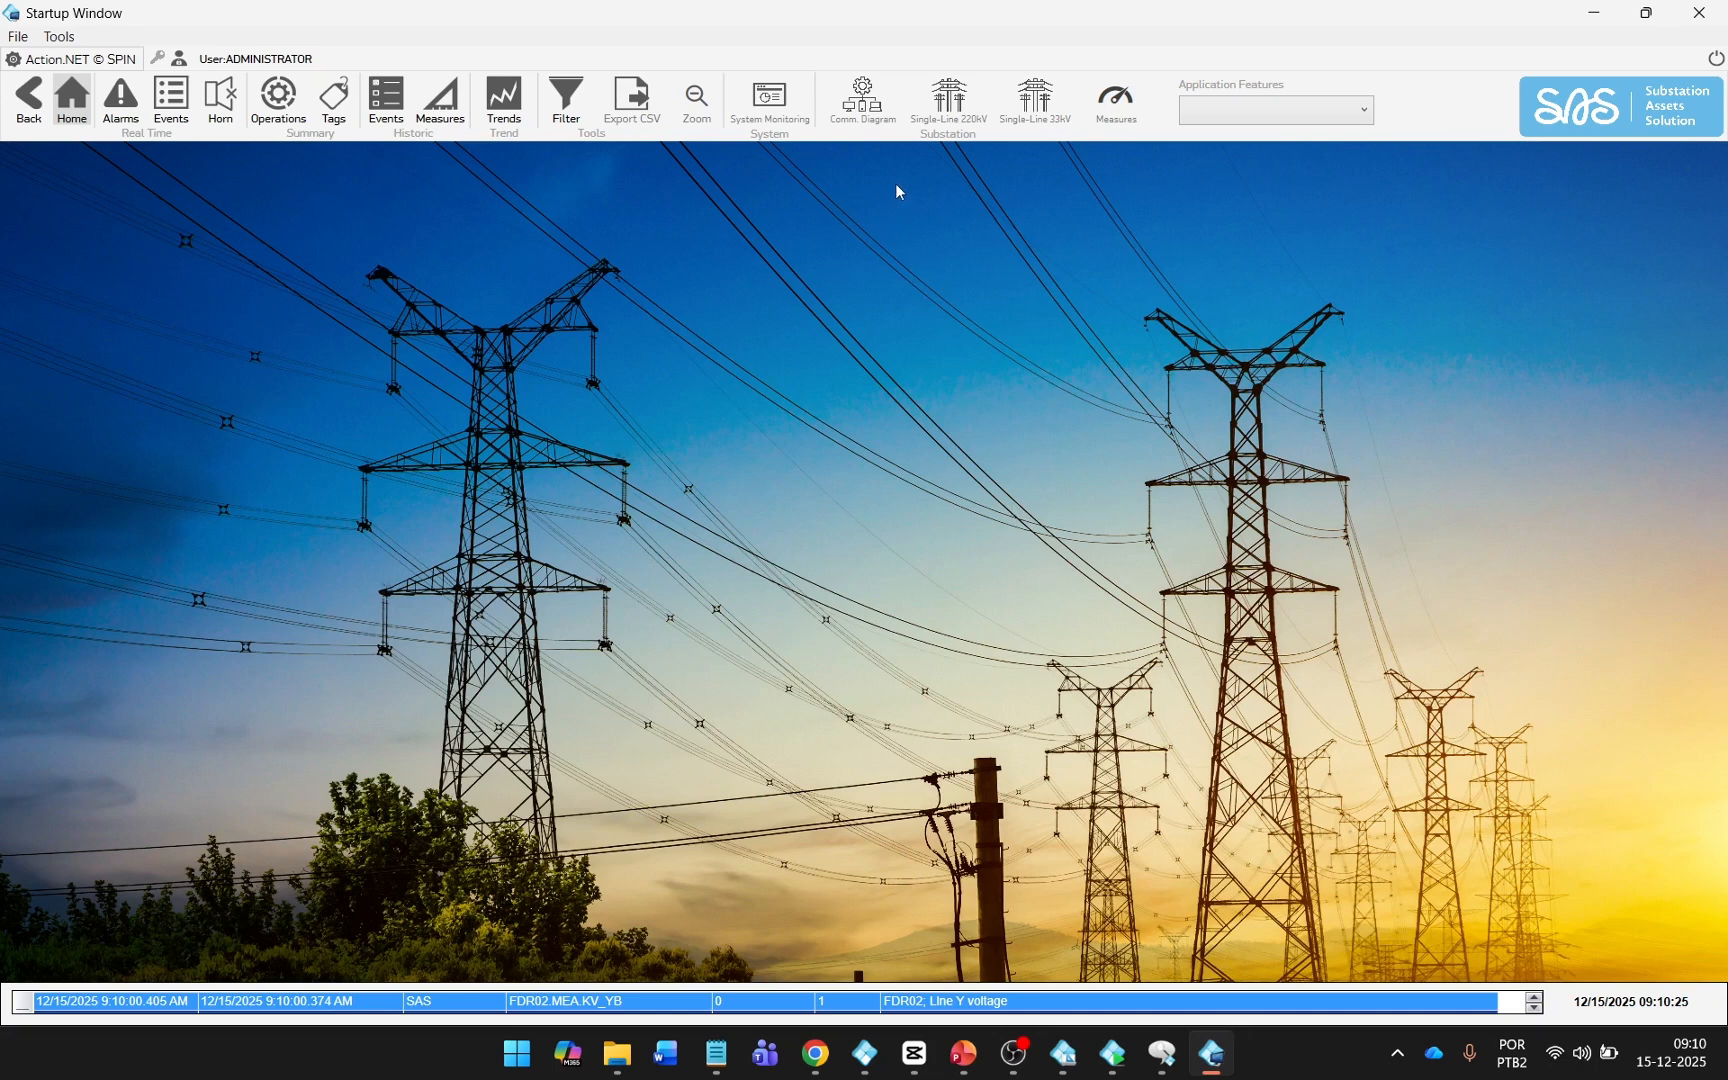
In the SAS runtime, display the 220 kV single-line diagram and open the unmet interlock conditions of BAY201's circuit breaker.
left_click(950, 118)
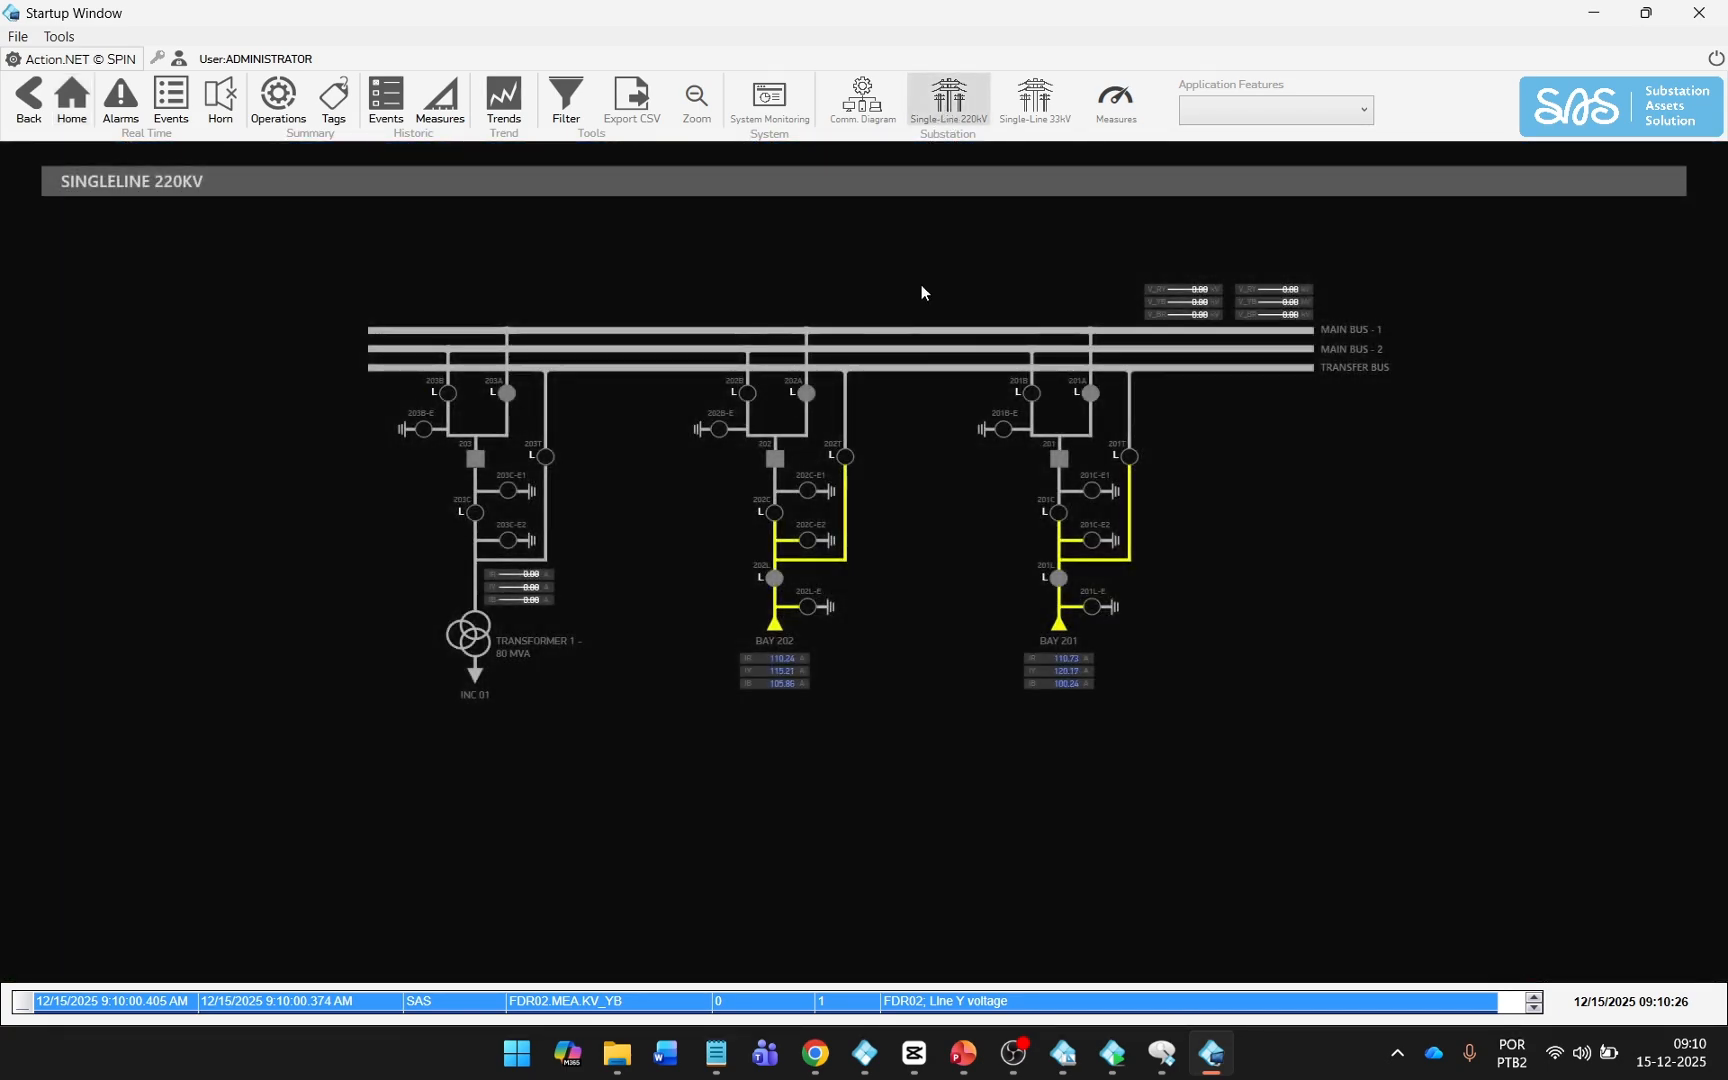
left_click(1061, 465)
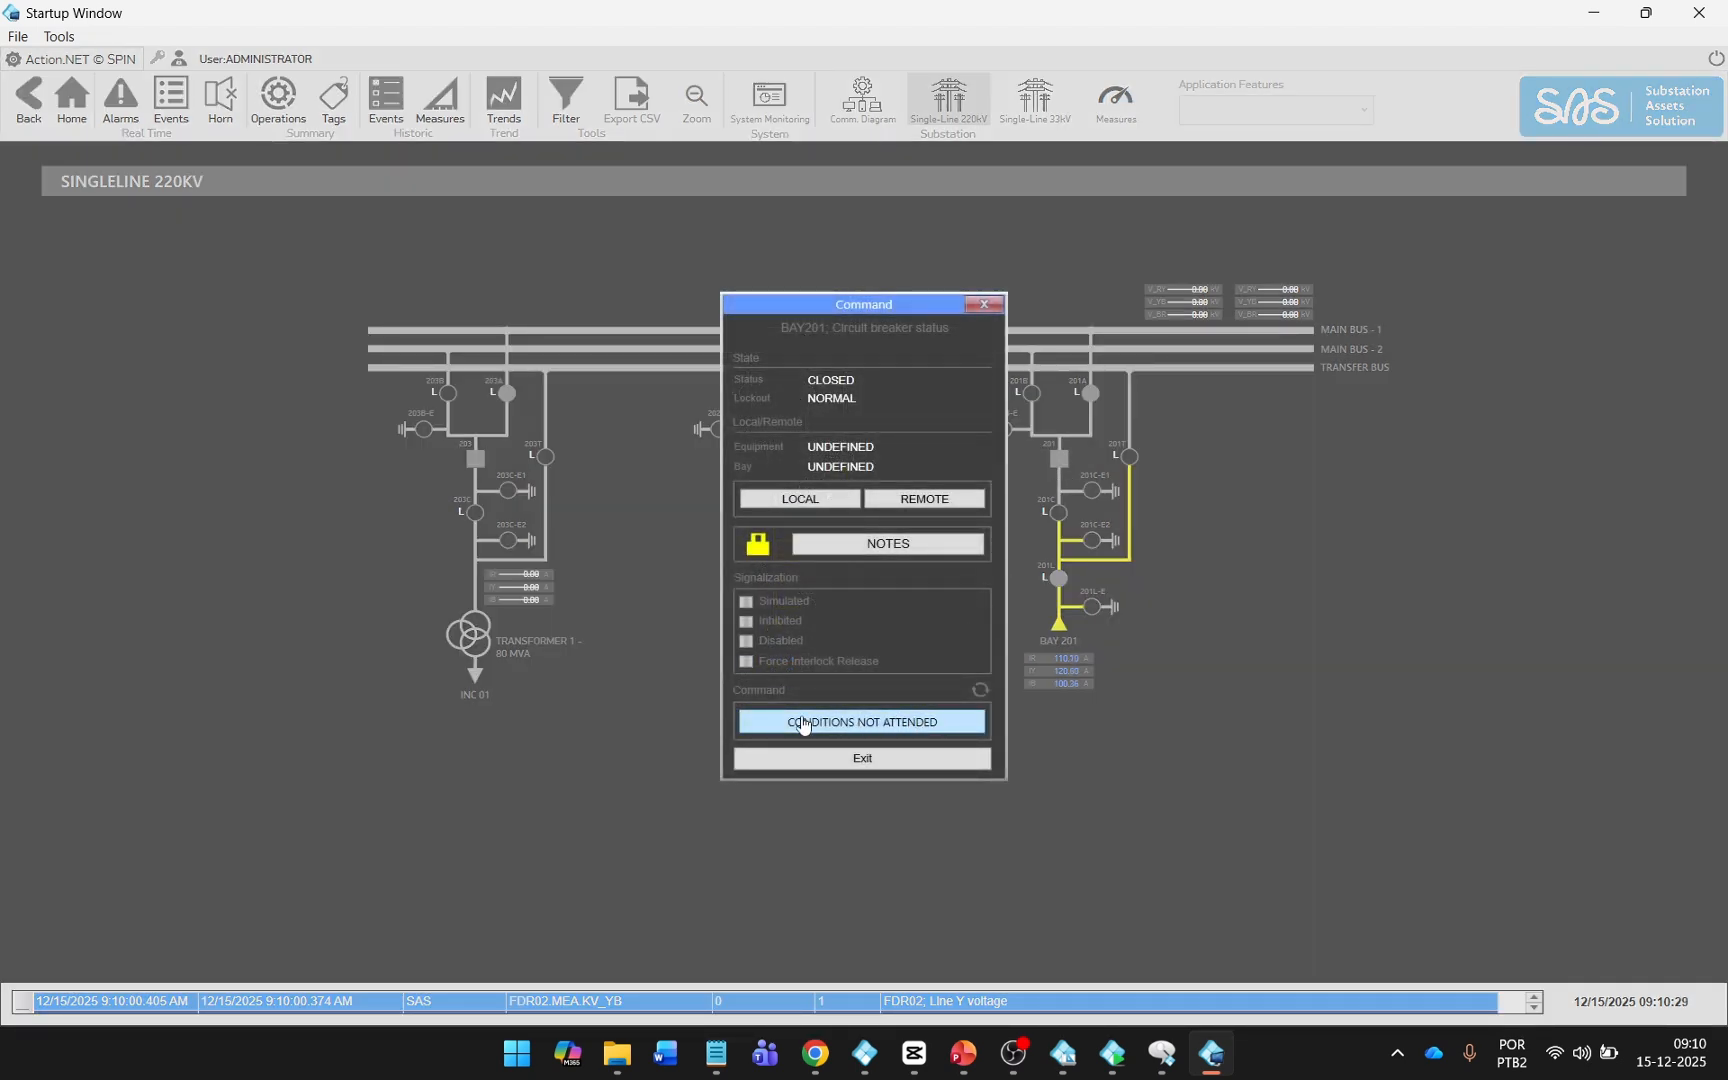
left_click(891, 722)
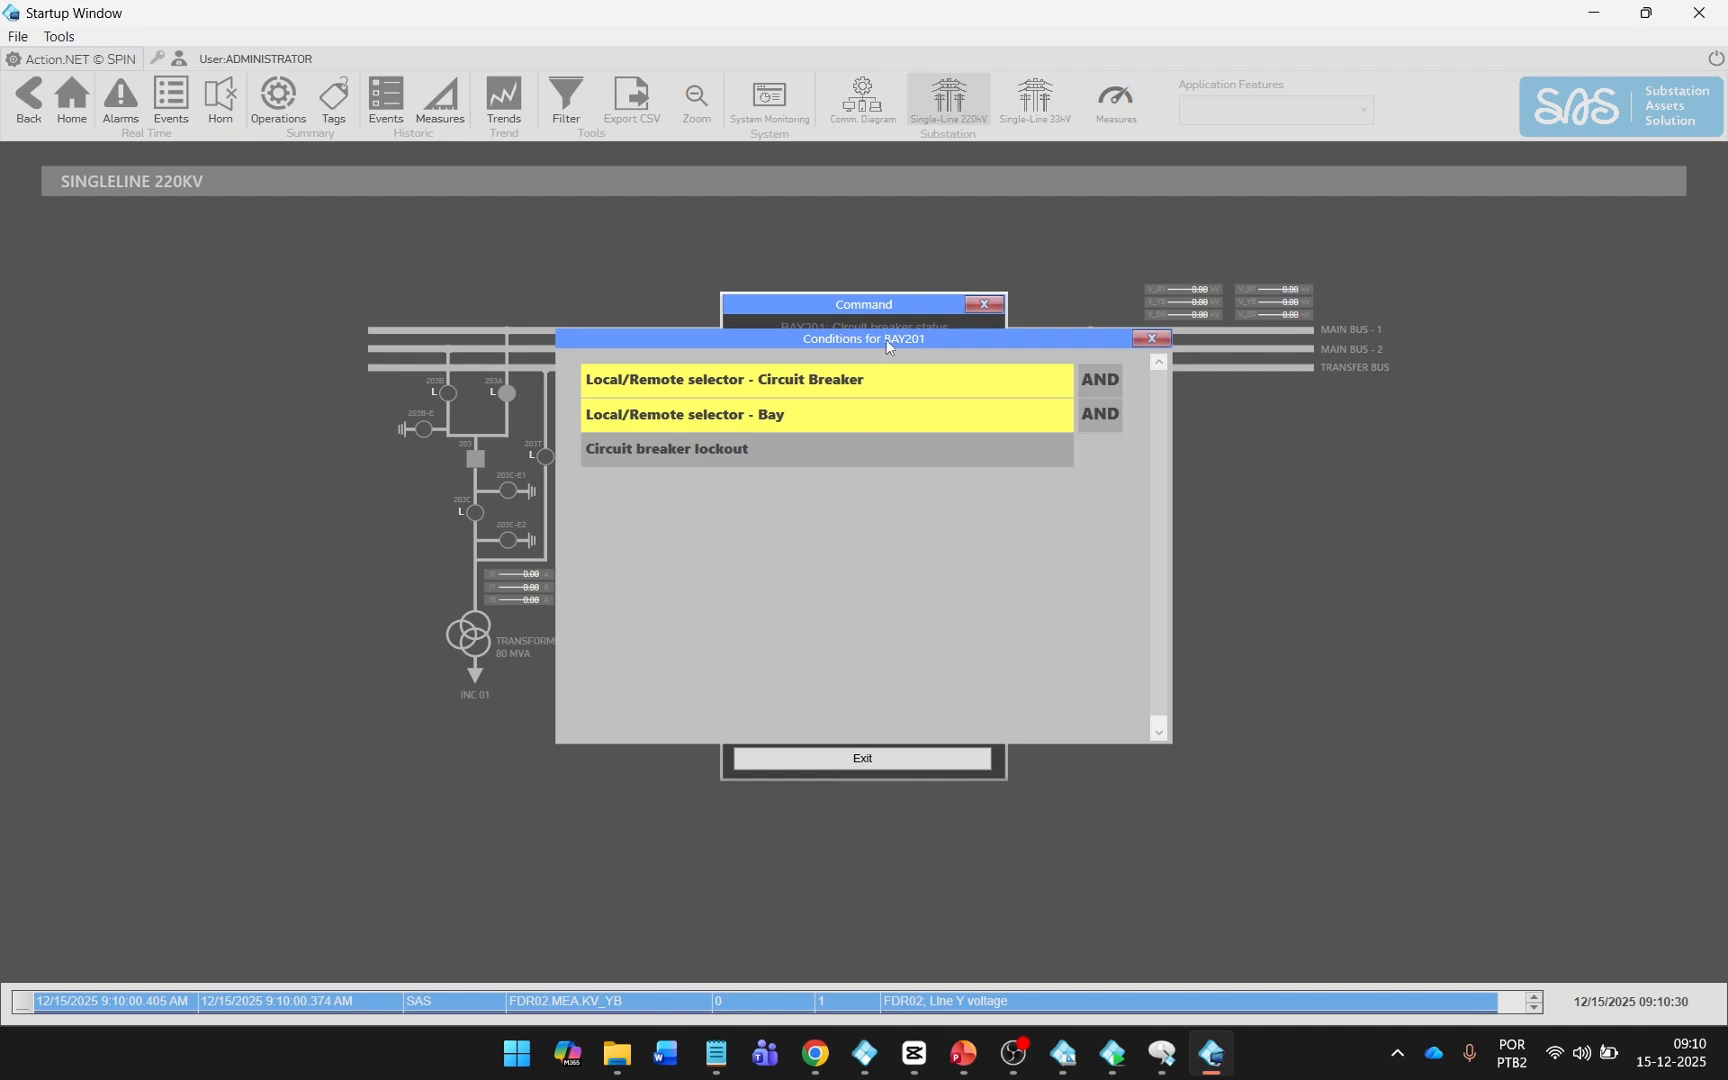
With FunctionInterlock.csv open for reference, set Tag.SAS\BAY201.STA.CB52_LR to 1 and Tag.SAS\BAY201.STA.LR to 2 in Property Watch.
left_click(1159, 1050)
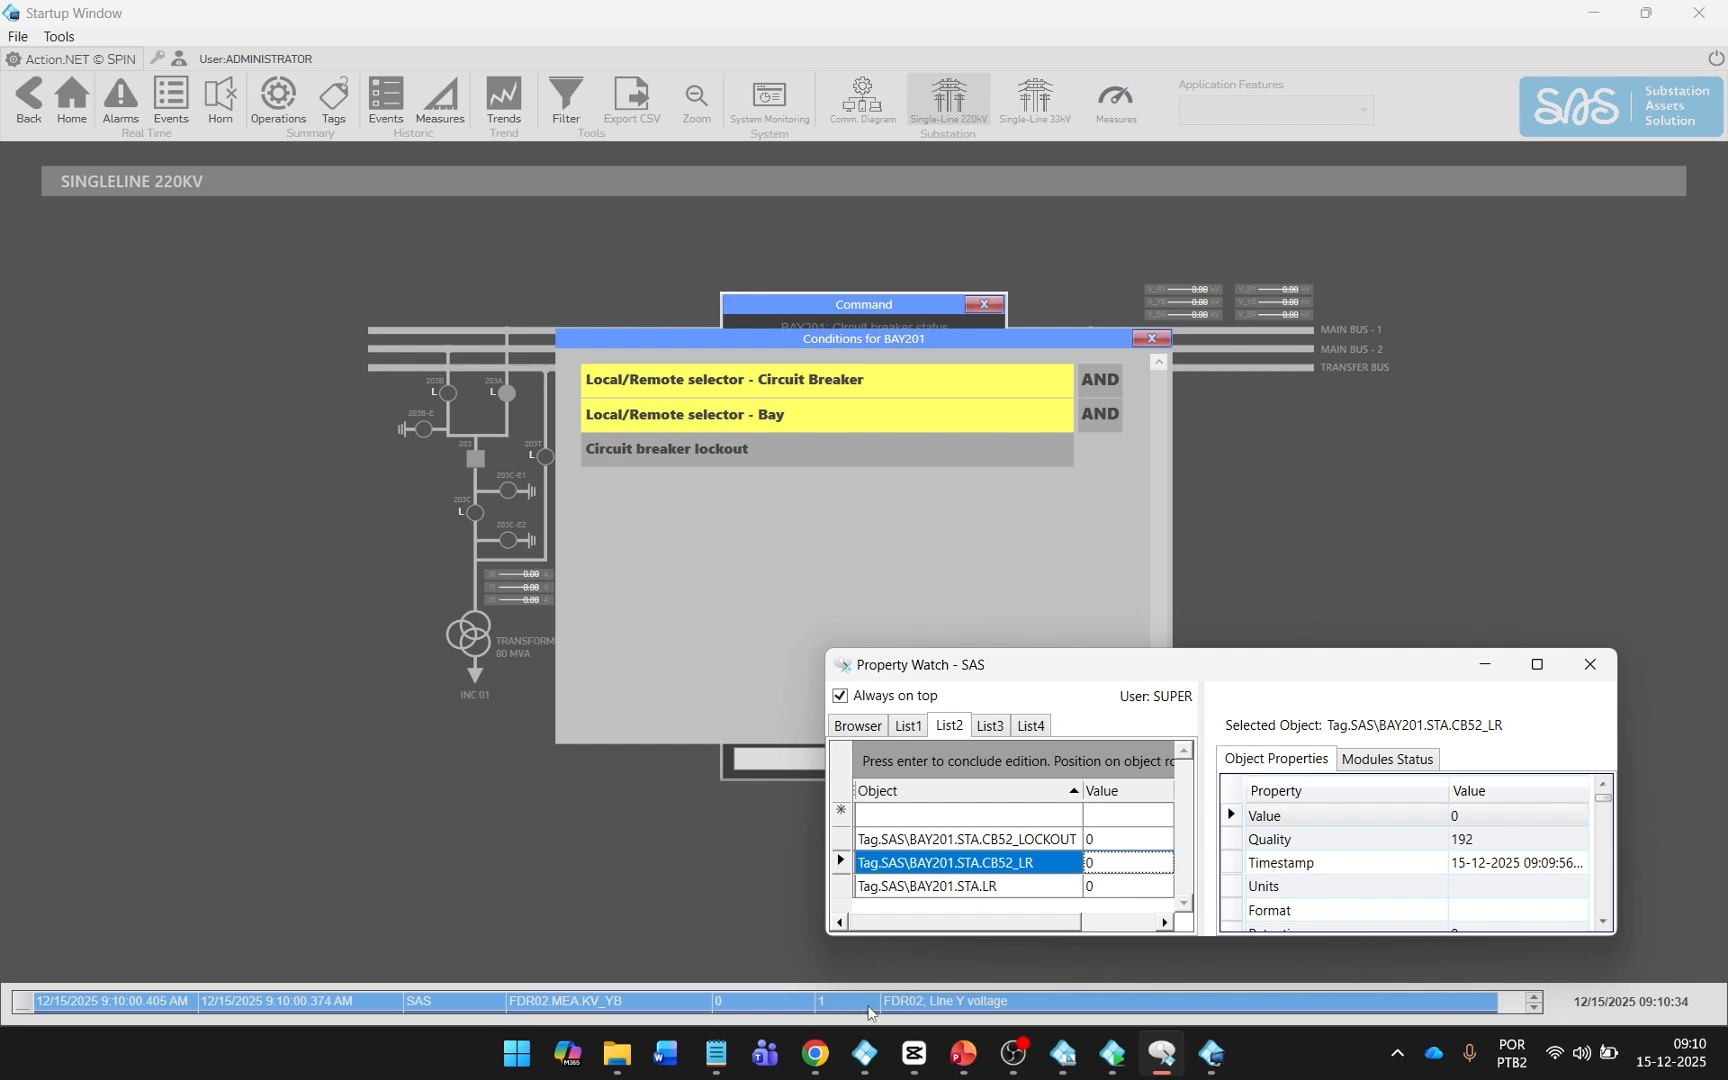
left_click(715, 1053)
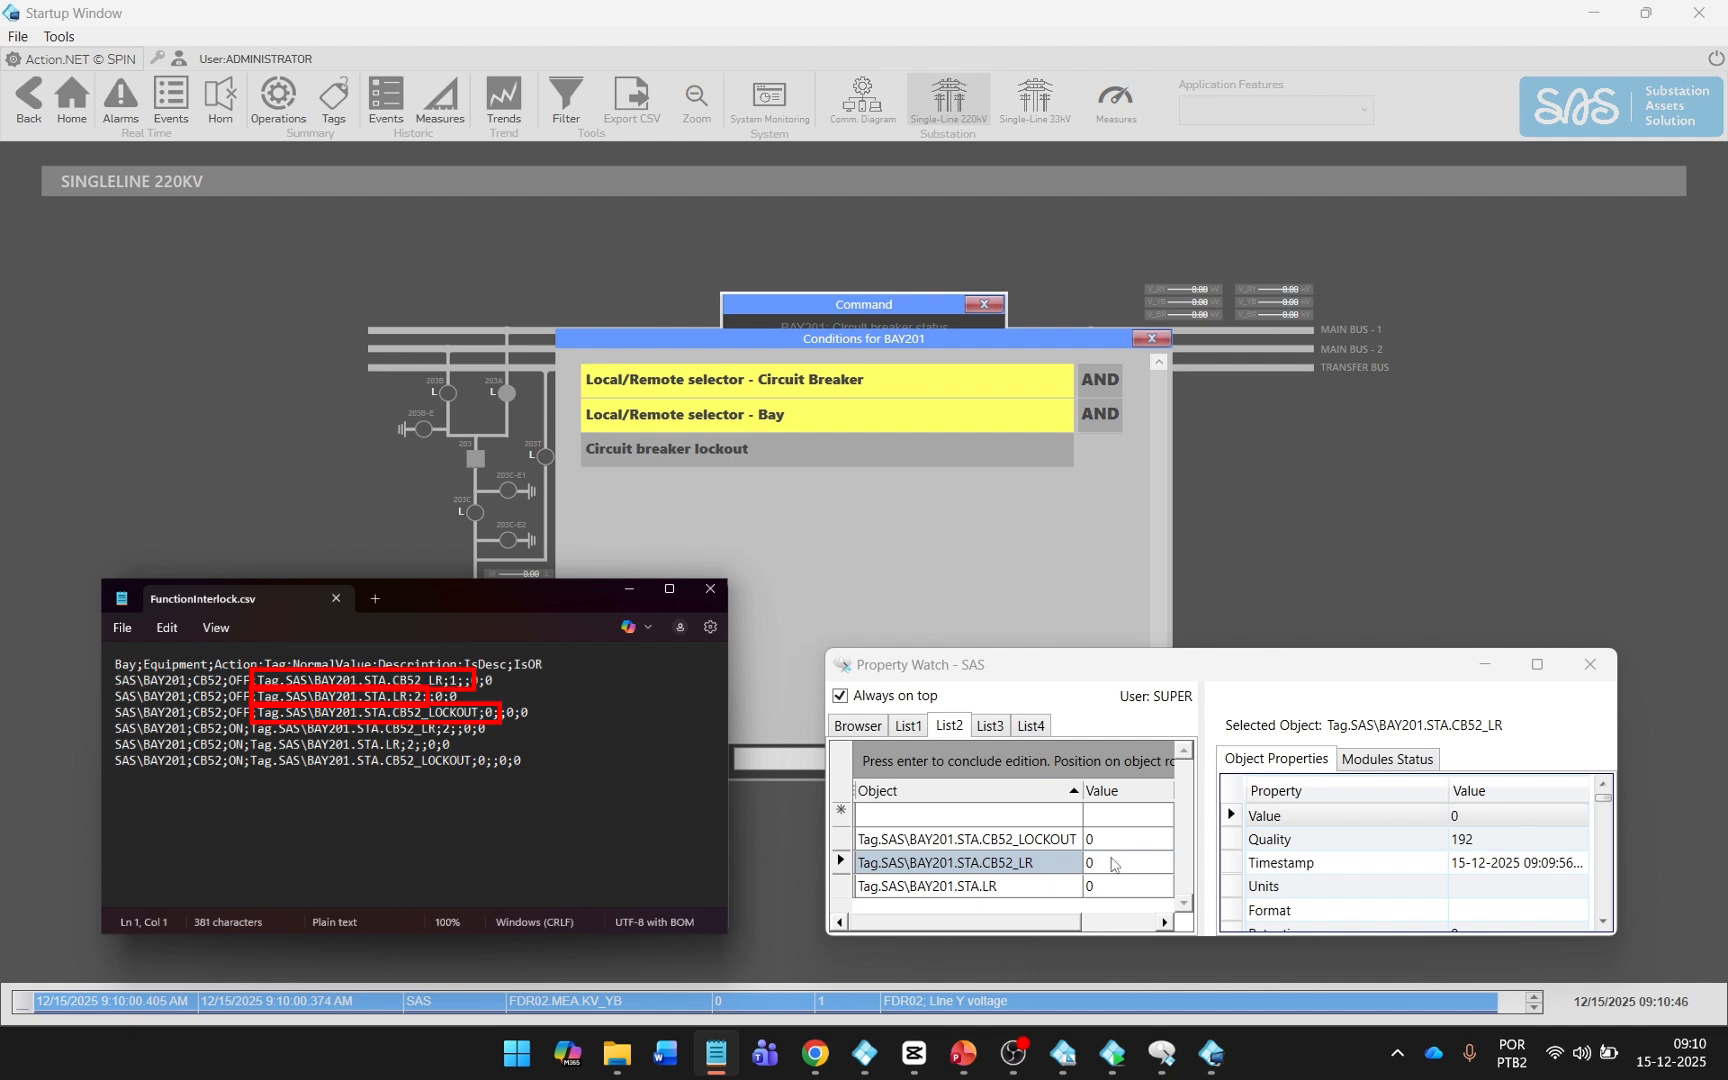
left_click(1113, 863)
type("1")
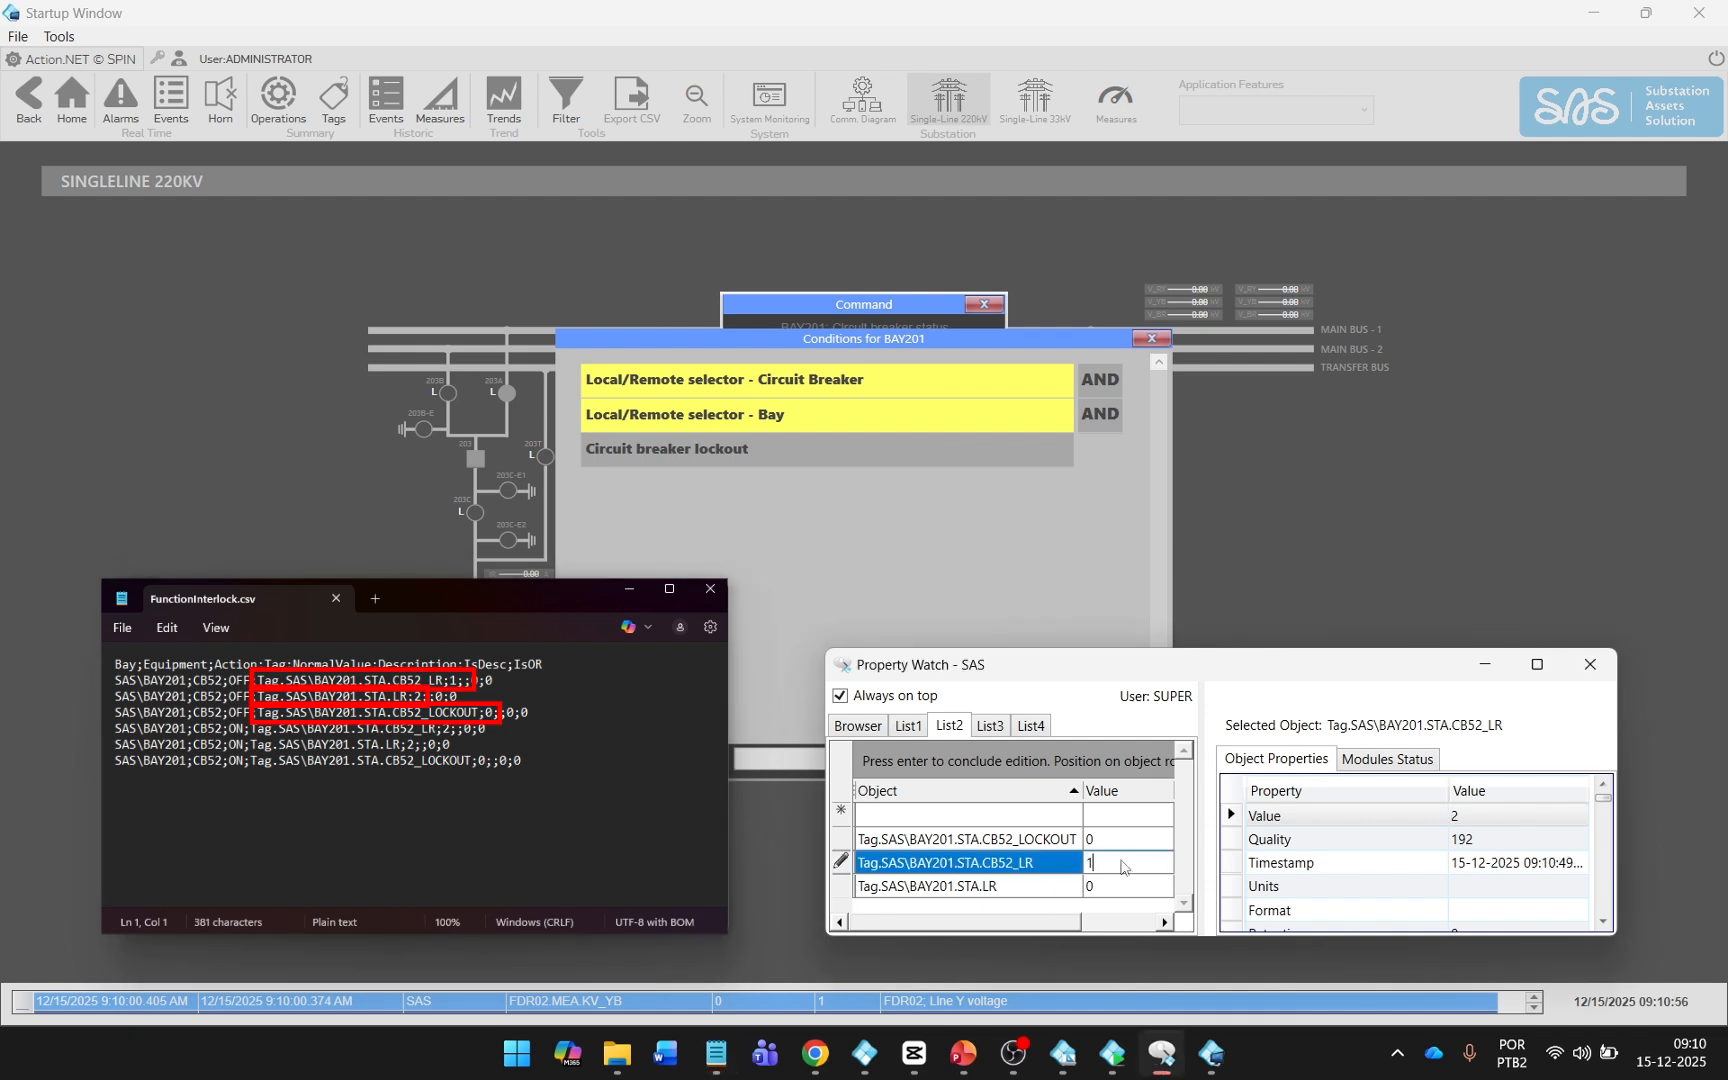
key("Return")
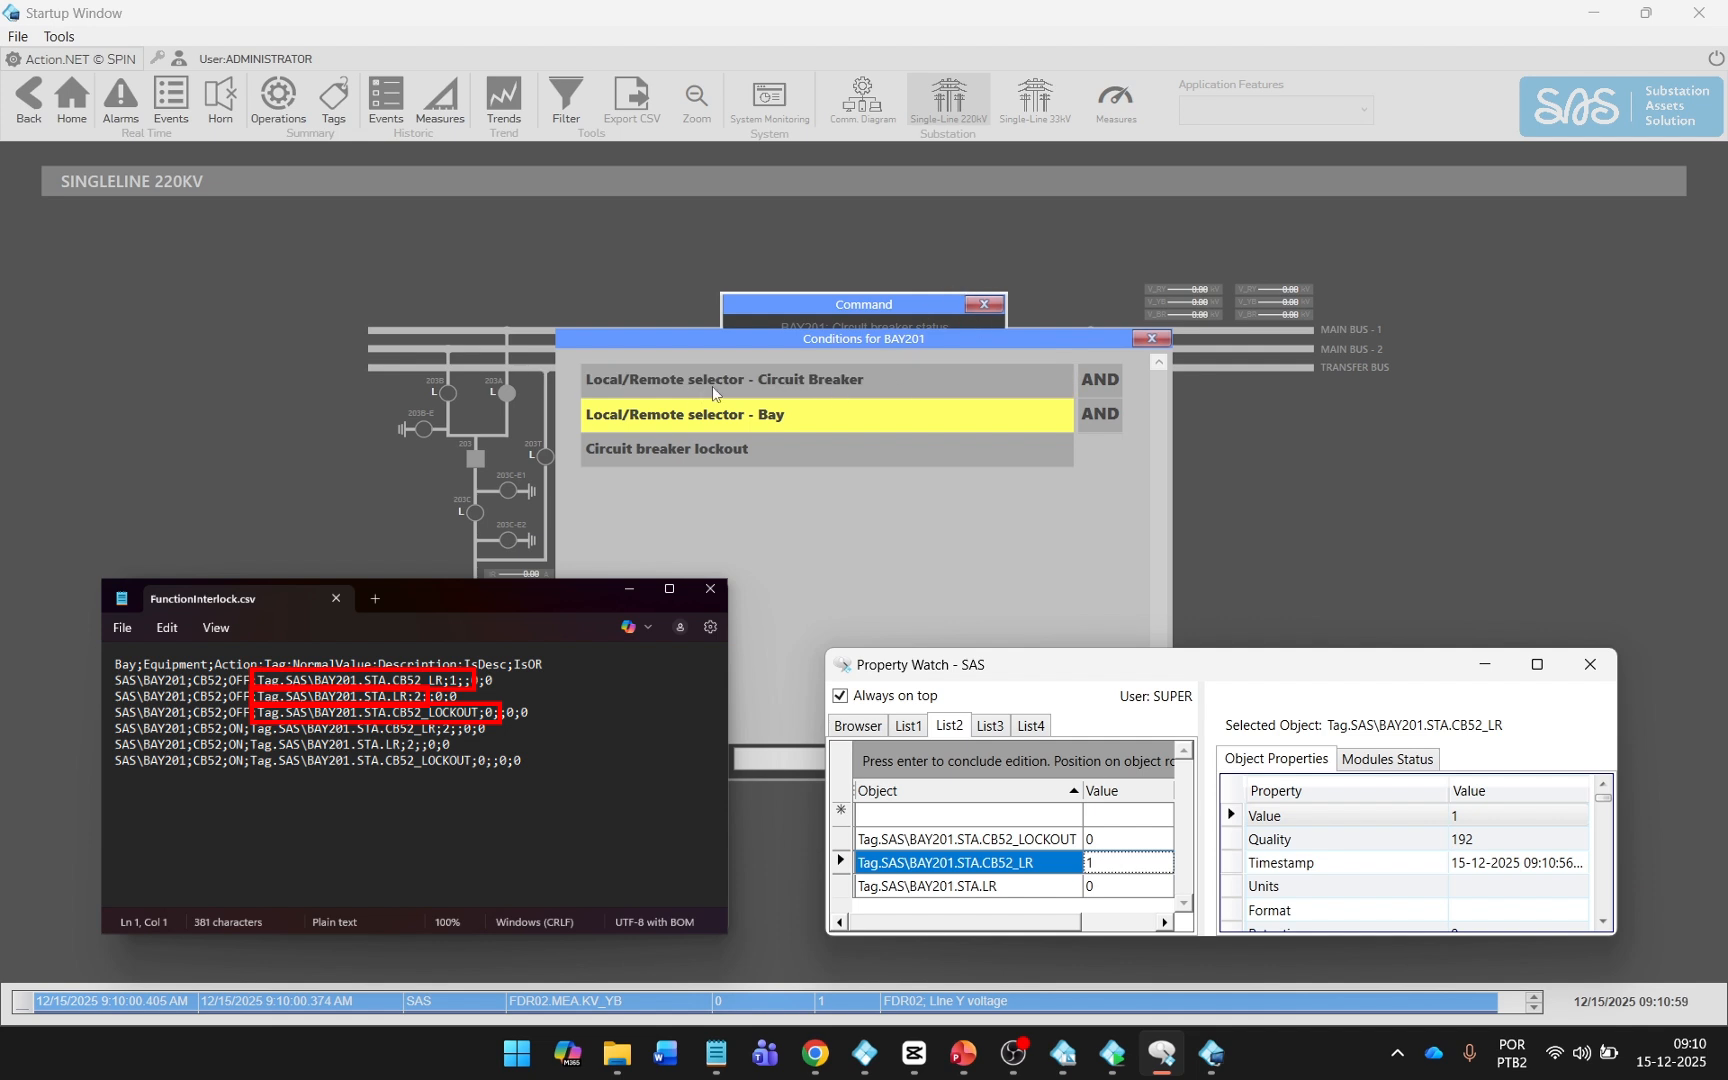
left_click(1131, 886)
type("2")
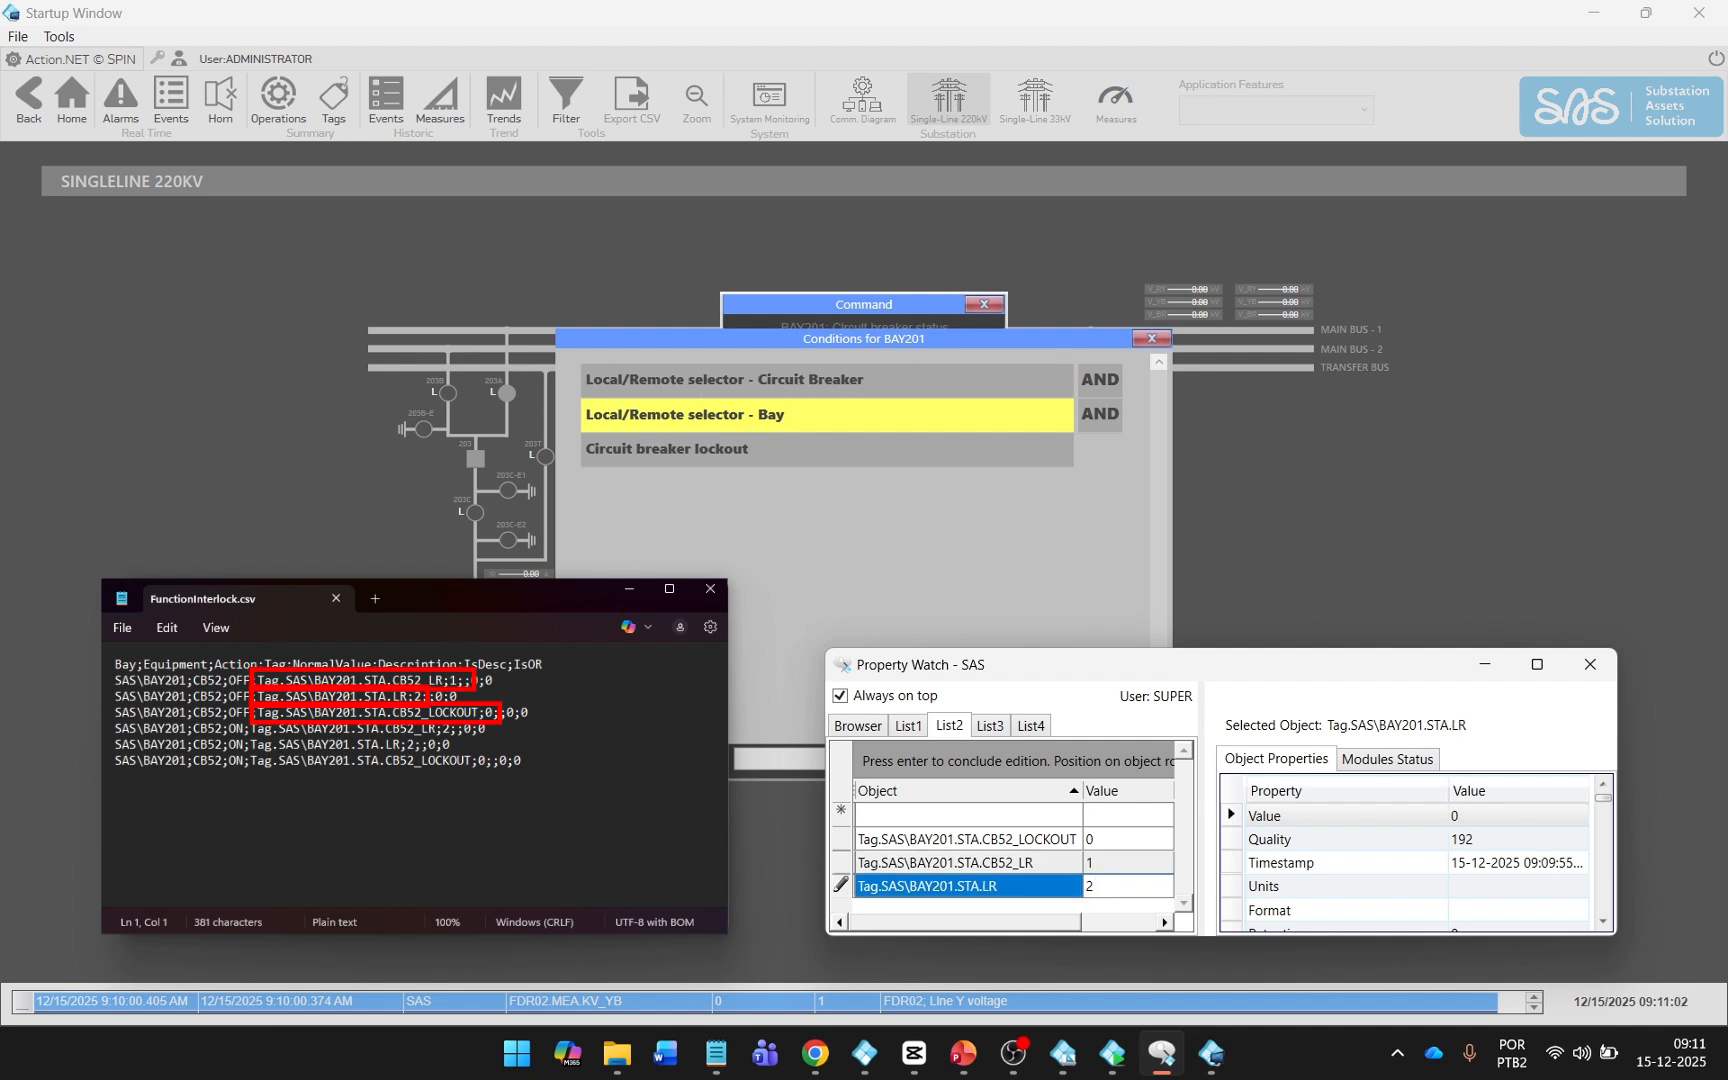
key("Return")
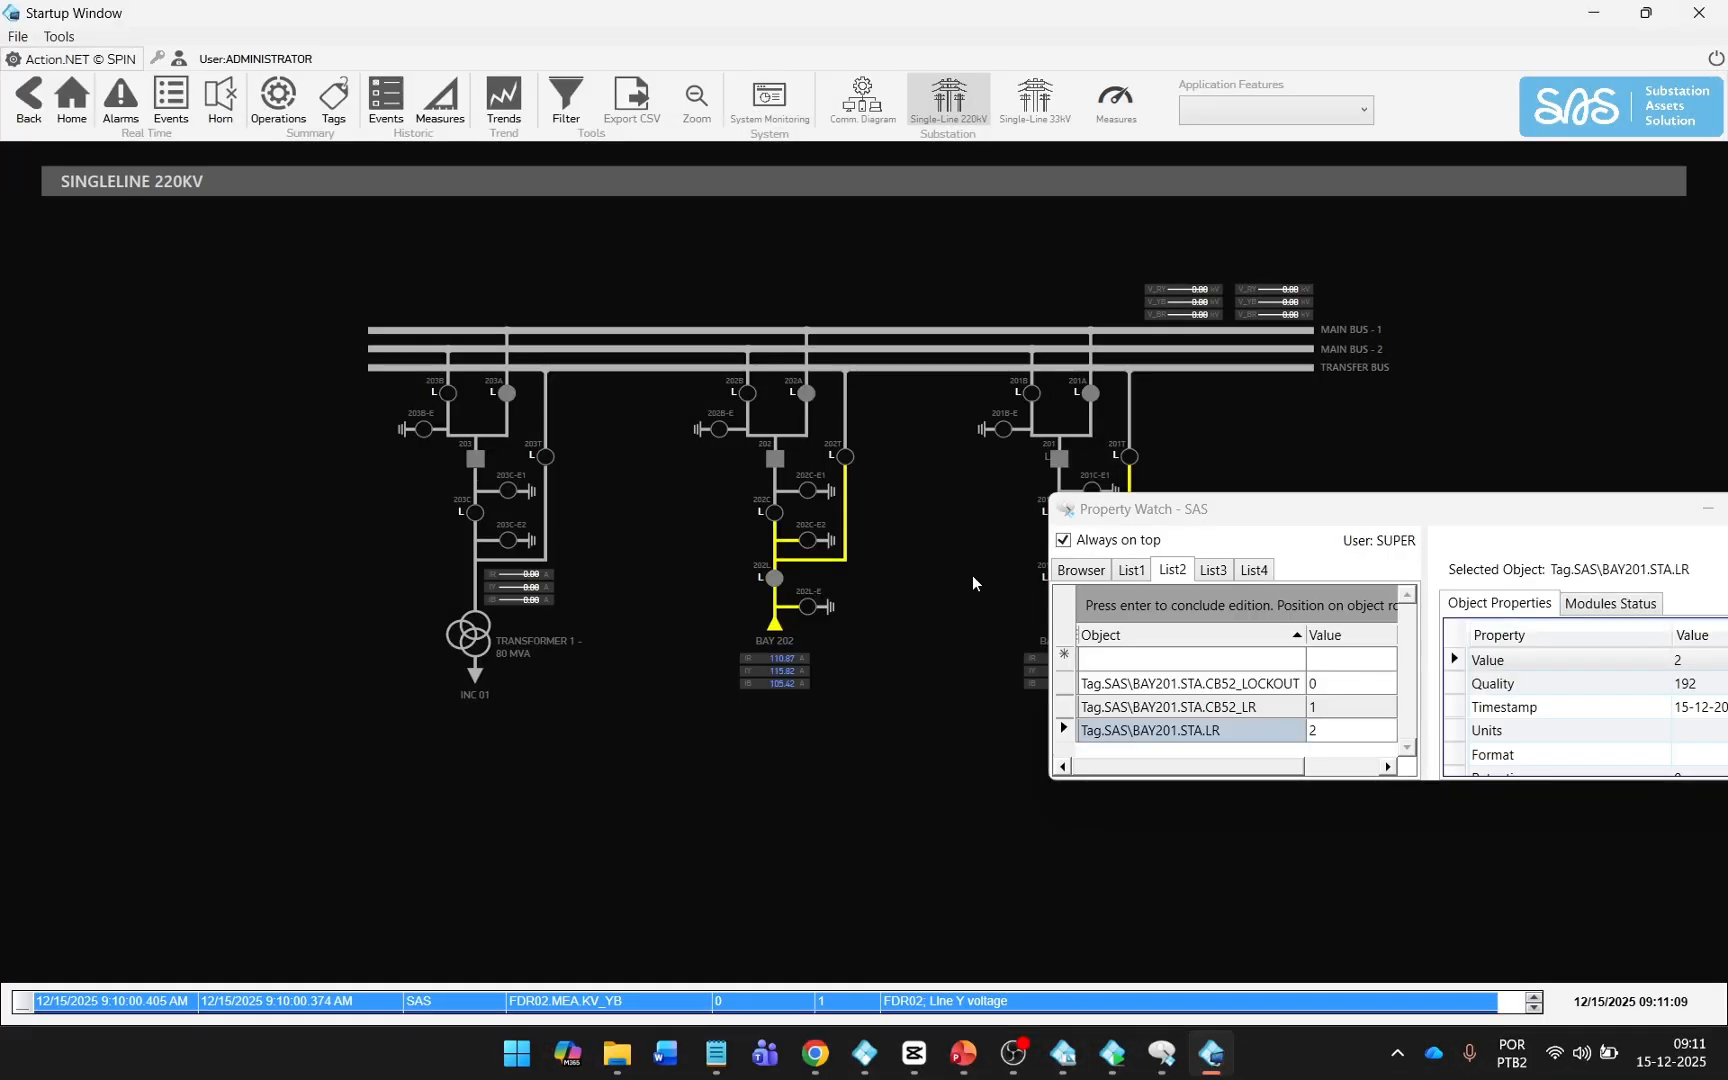
Check which commands are available for BAY201's circuit breaker, then exit its command dialog and reposition the Property Watch window.
left_click(1061, 457)
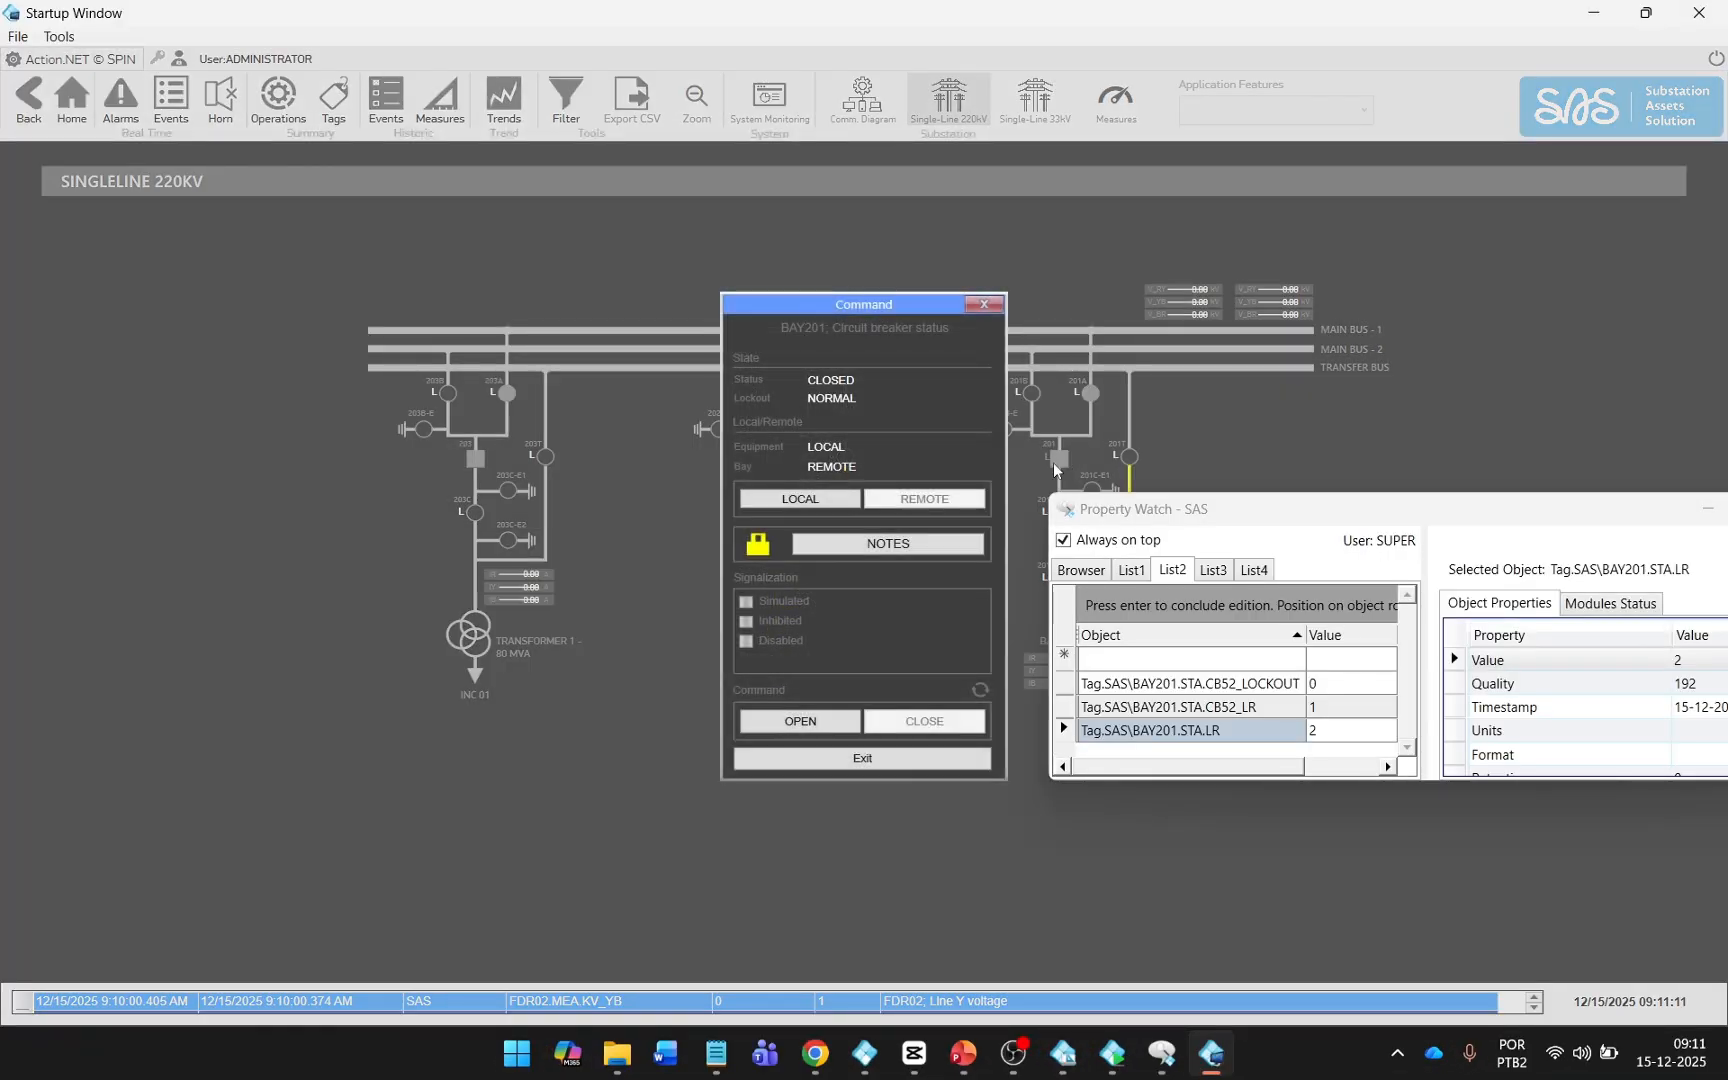
left_click(876, 759)
left_click_drag(1215, 514, 1299, 664)
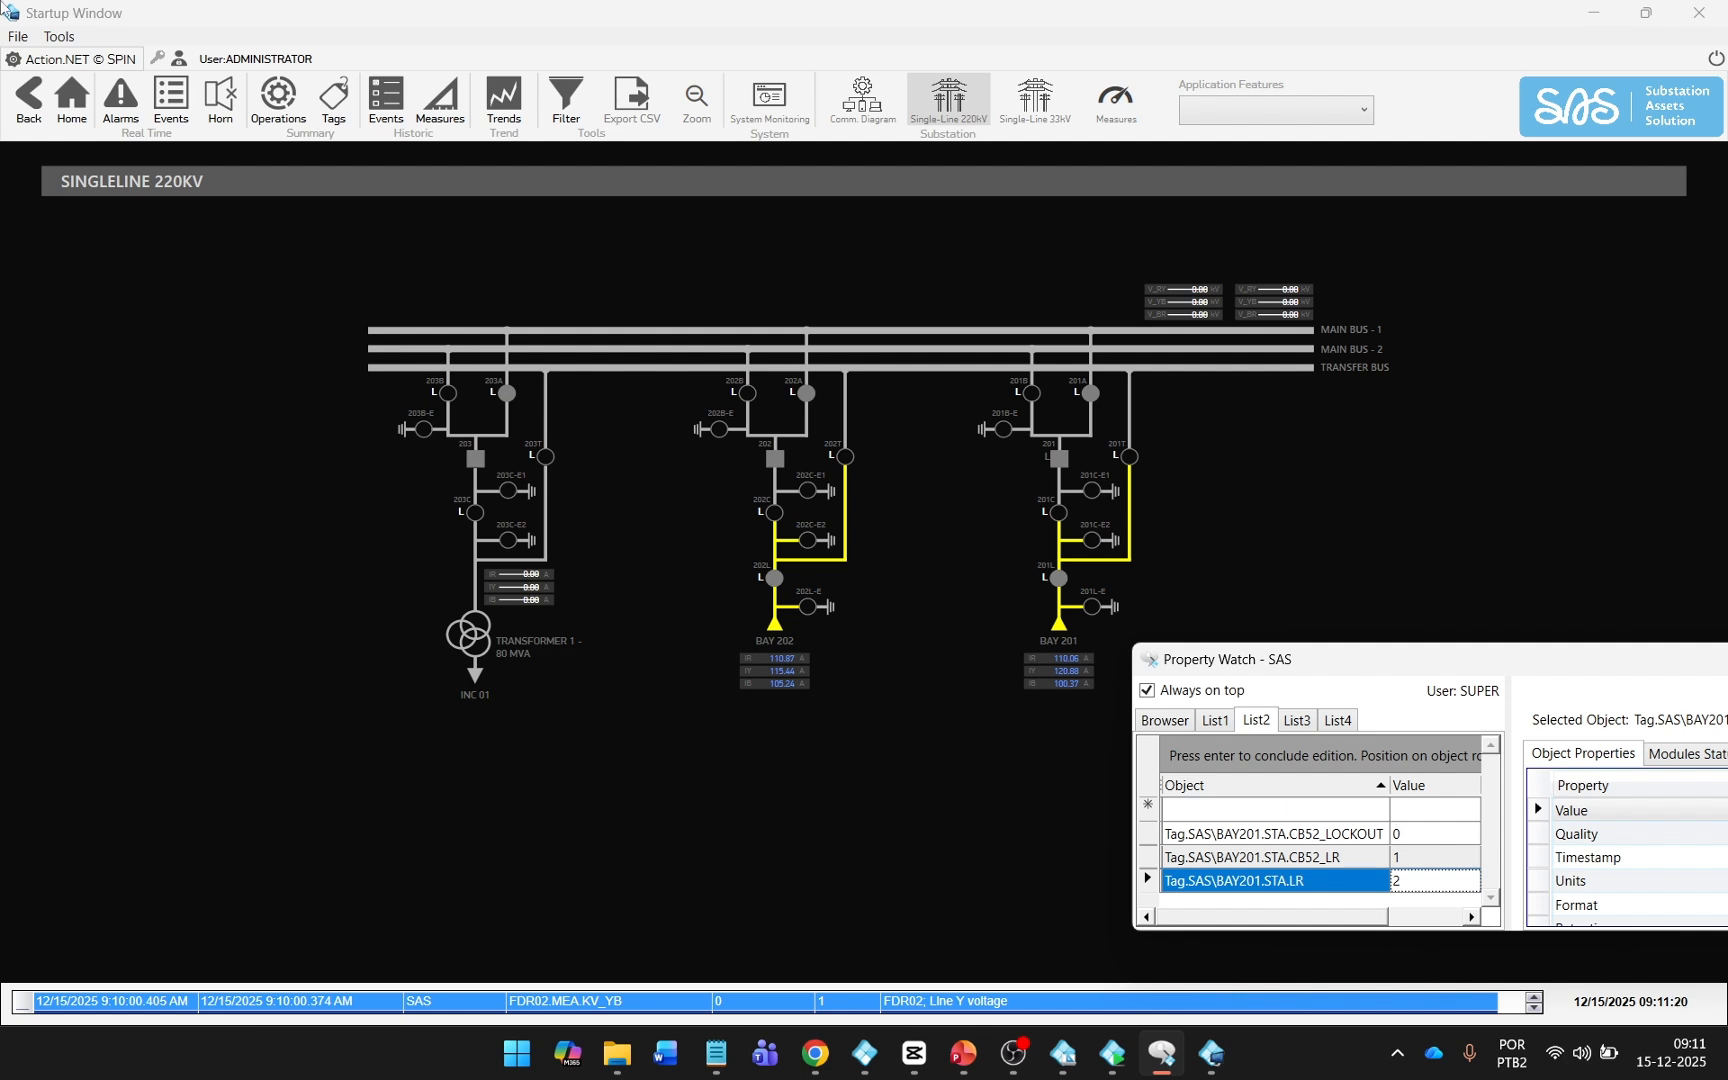
Set Tag.SAS\BAY201.STA.CB52_LR to 0 in Property Watch.
left_click(1423, 861)
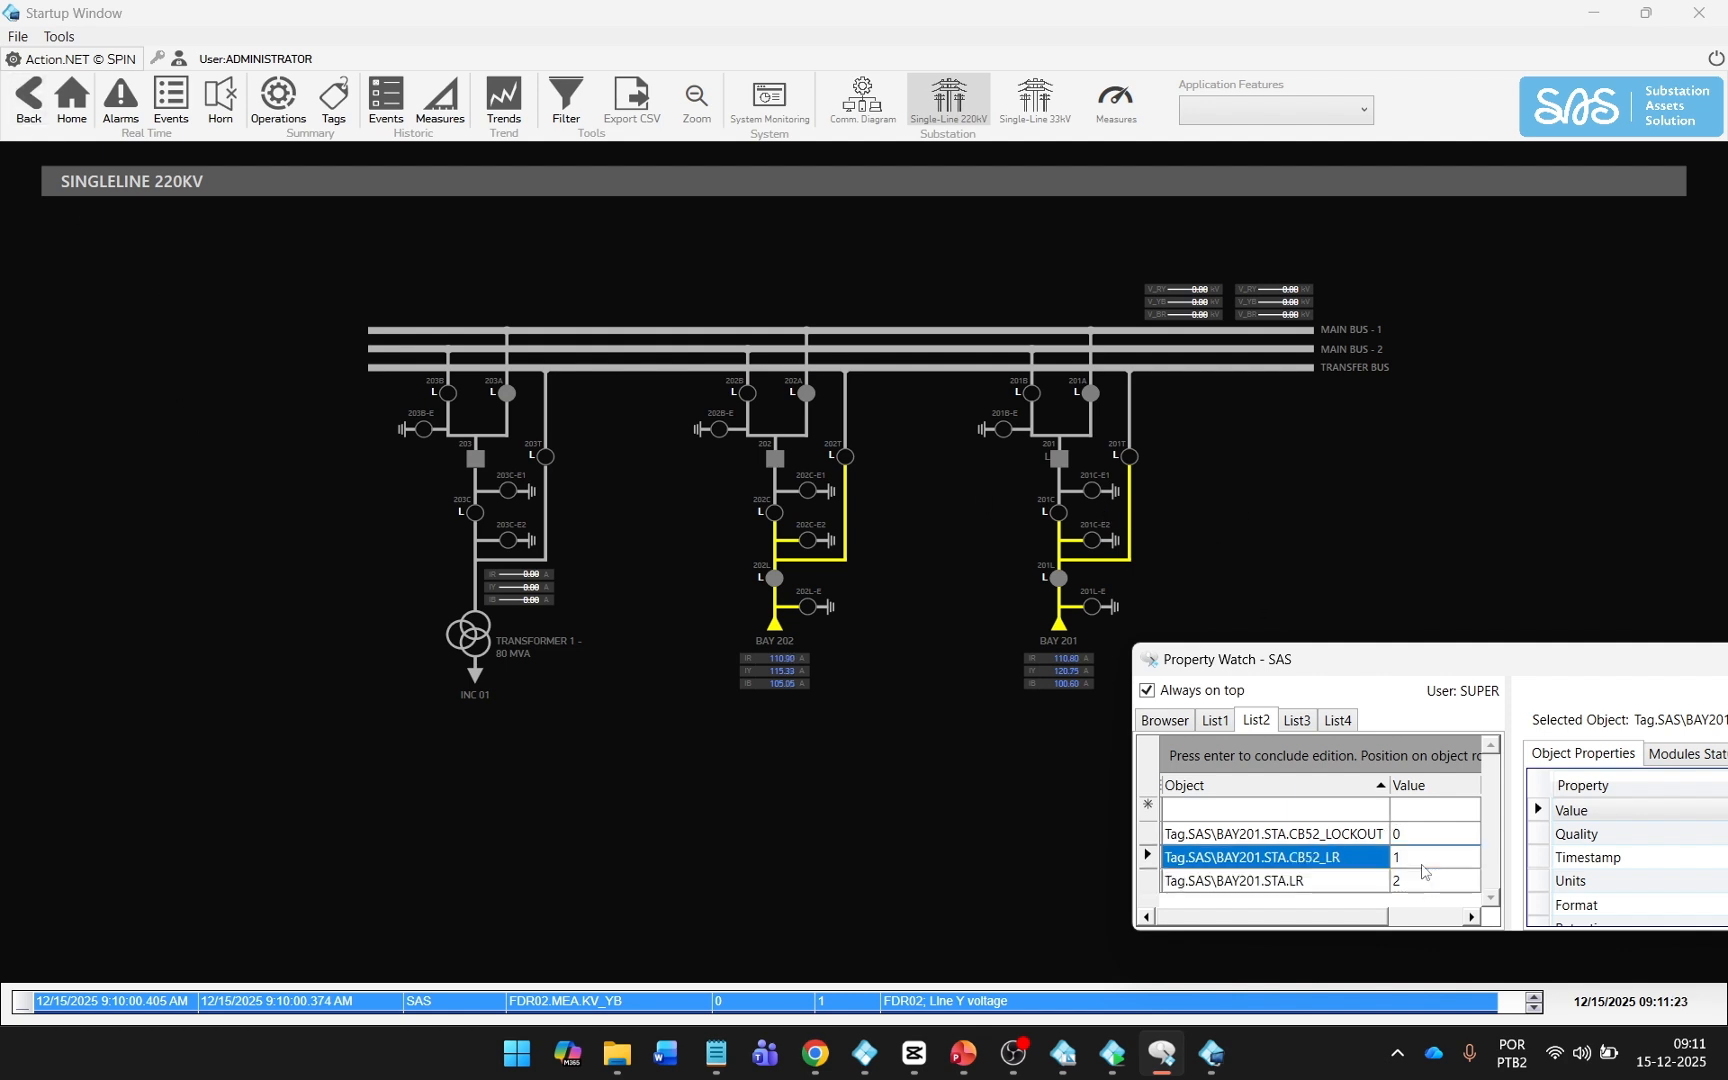
type("0")
key("Return")
Open the command dialog of BAY201's circuit breaker and enable Force Interlock Release.
left_click(1057, 459)
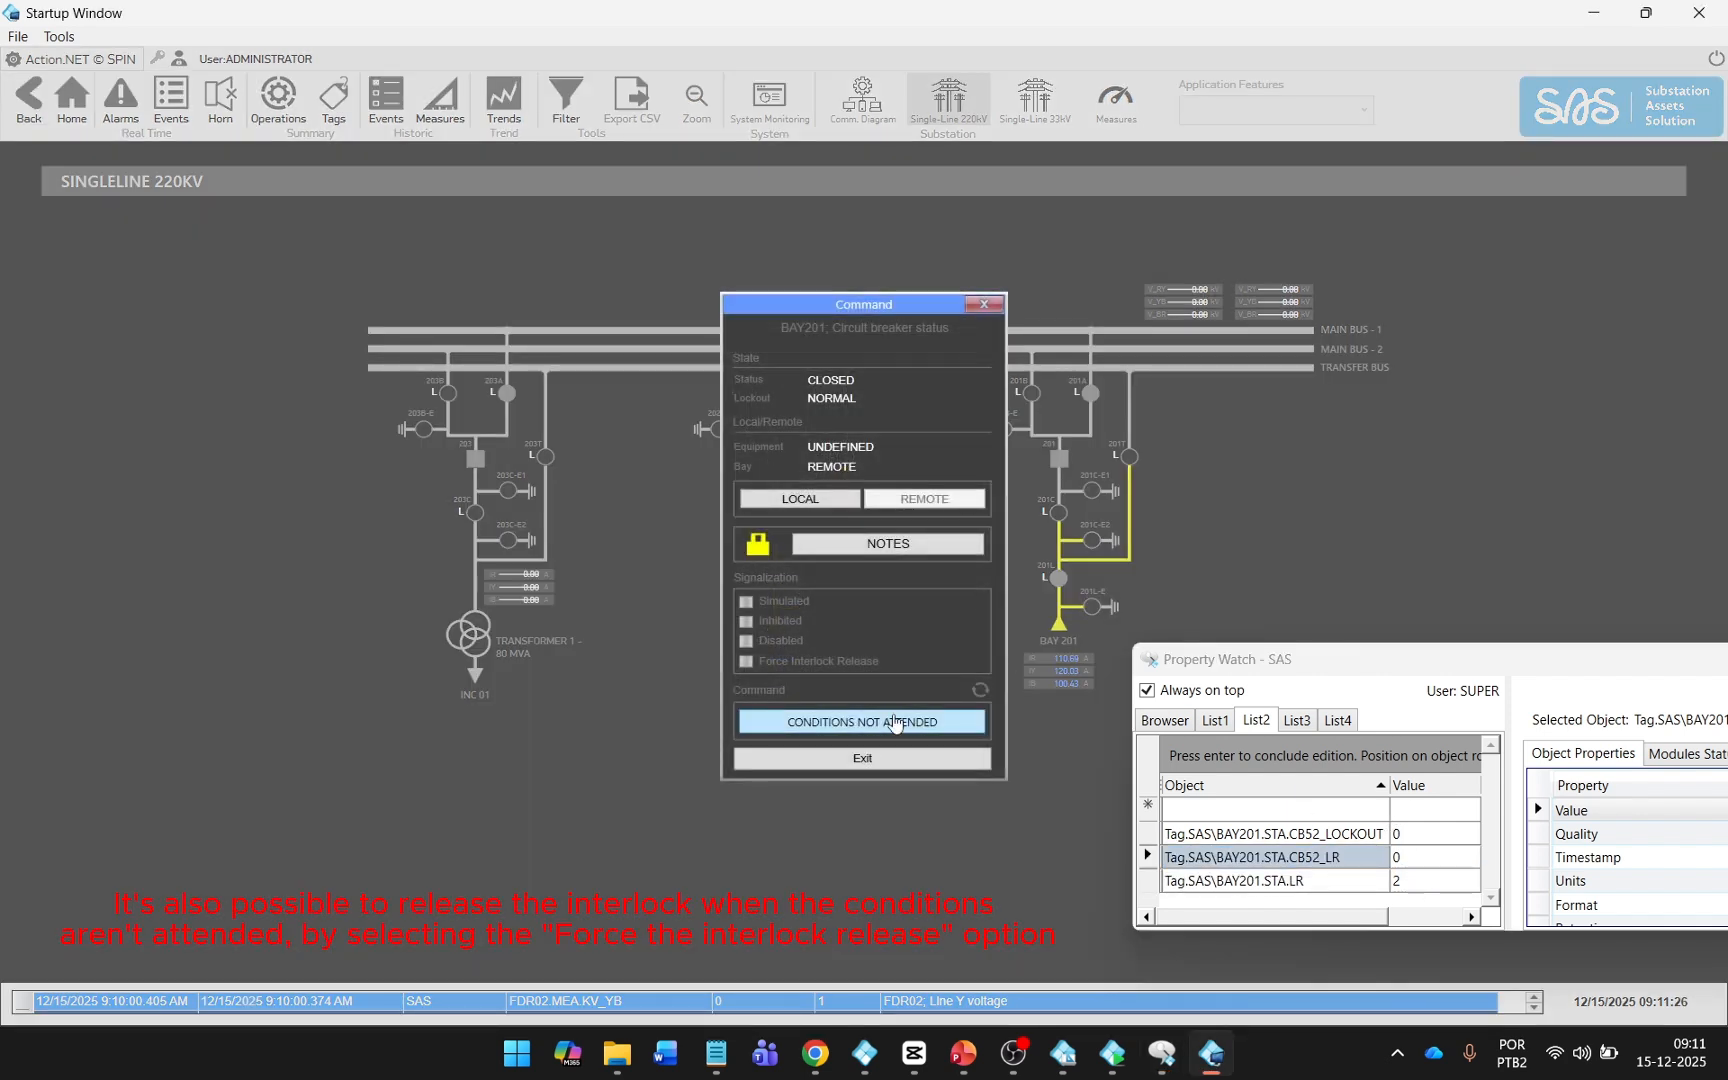
left_click(746, 662)
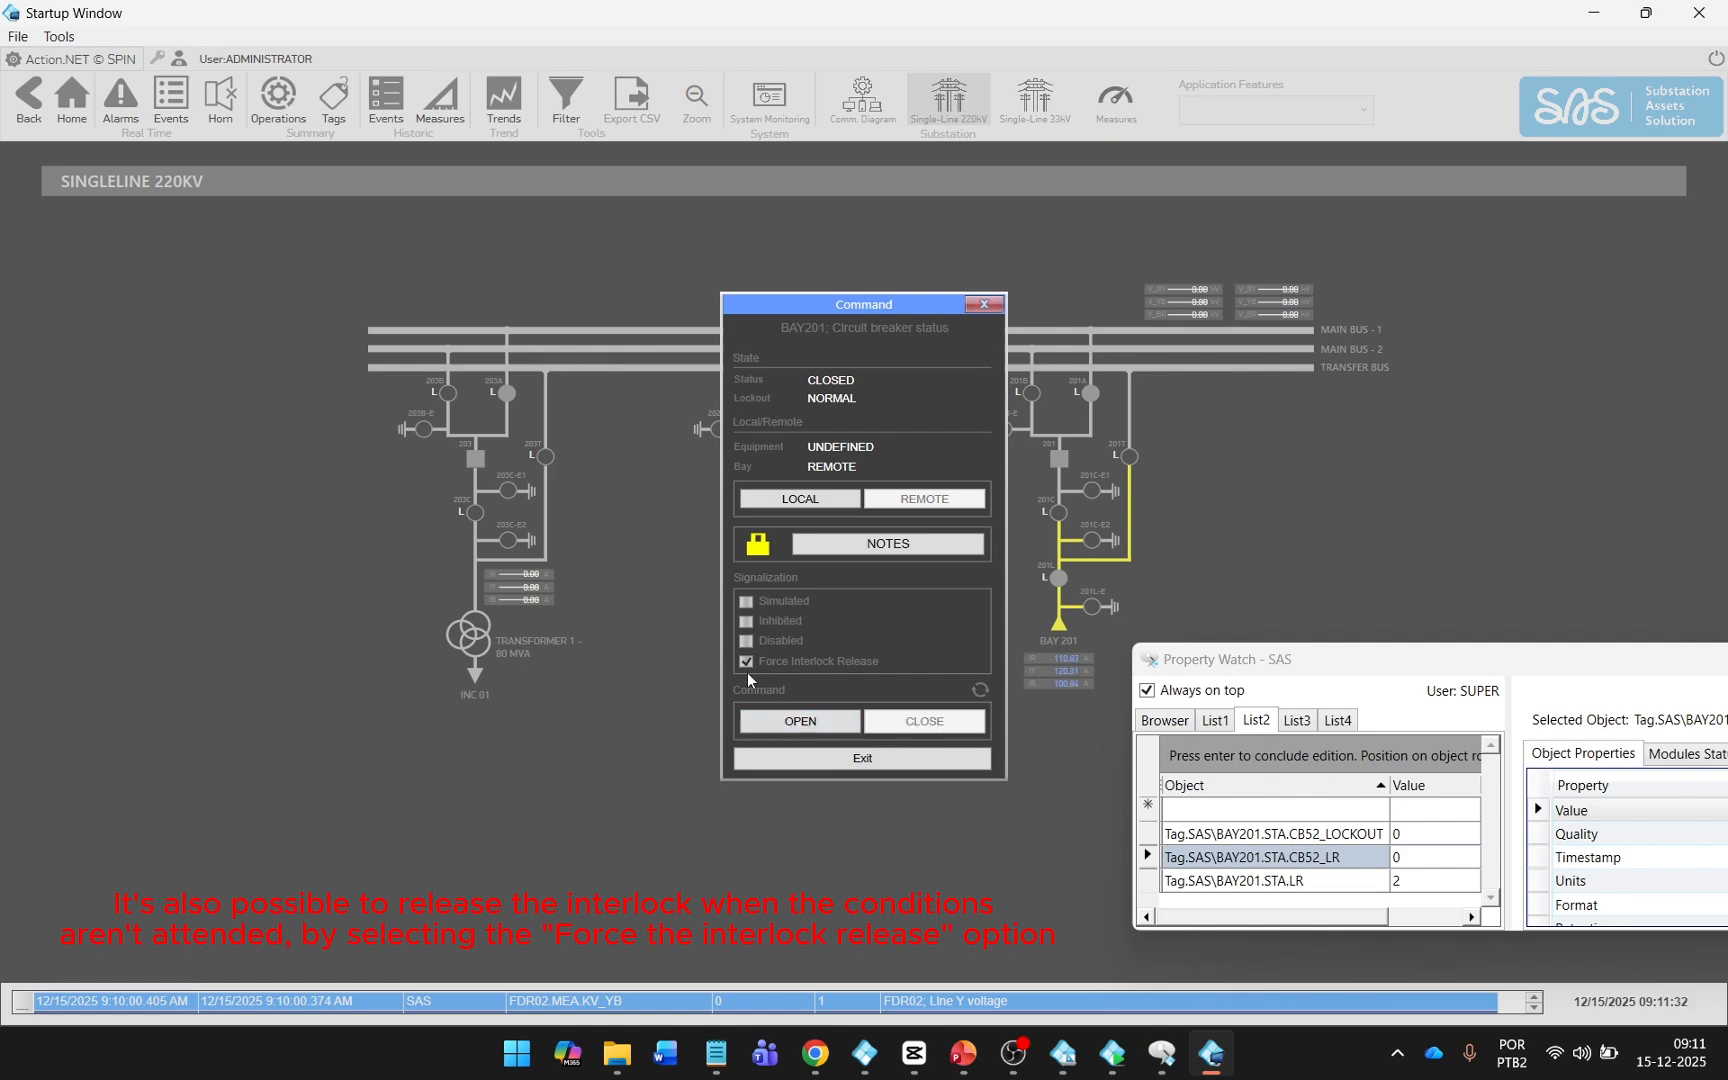
left_click(746, 663)
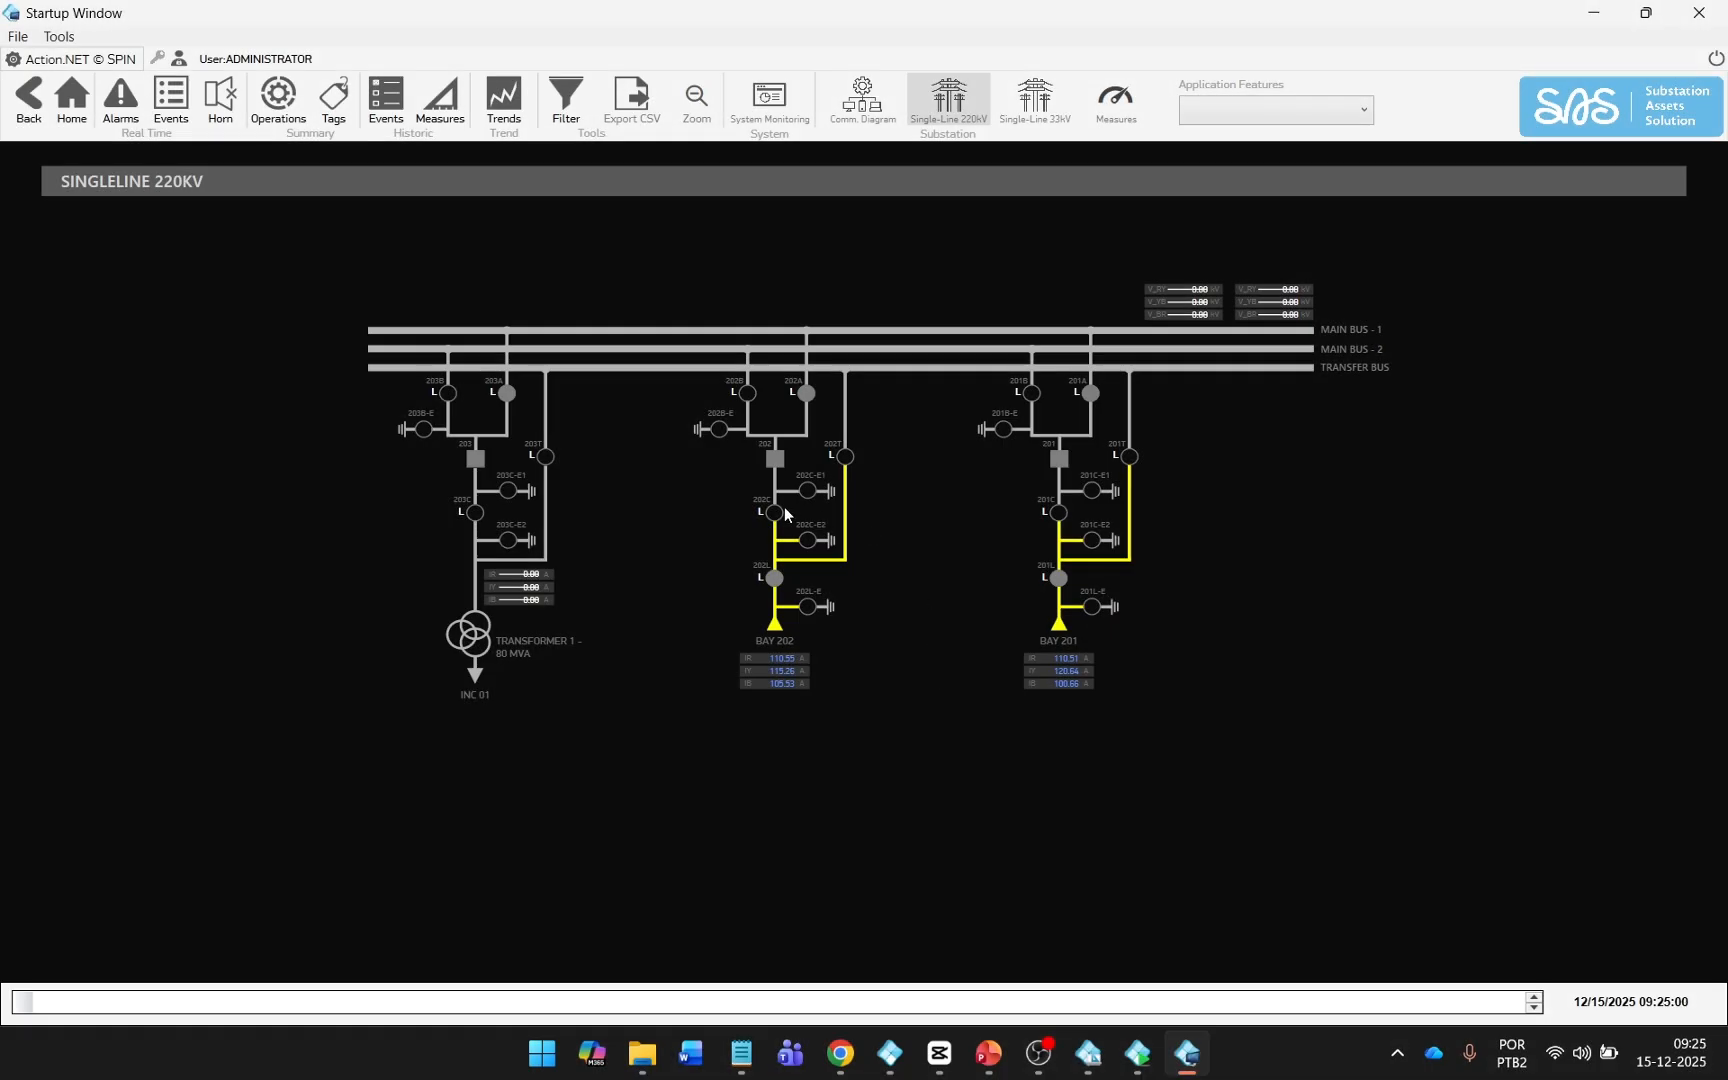
Mark BAY202's disconnect switch C as Simulated, issue its Close command and confirm it.
left_click(776, 511)
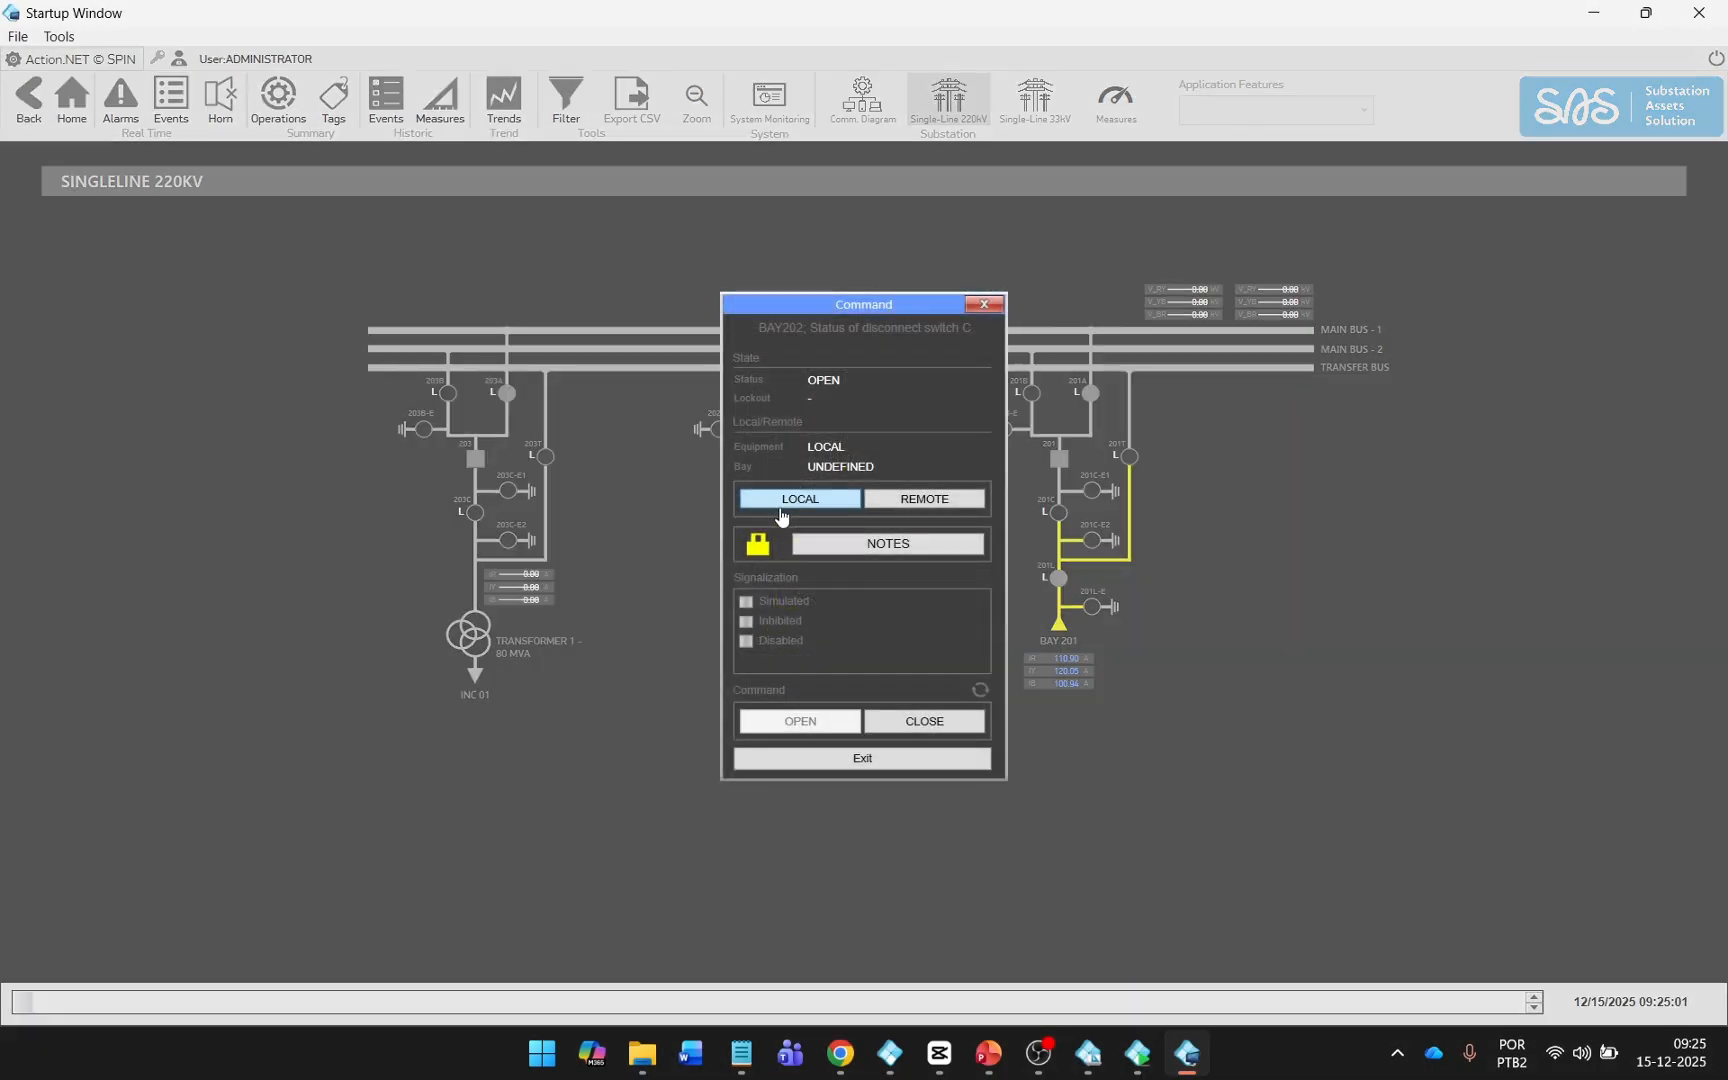
left_click(765, 603)
left_click(884, 718)
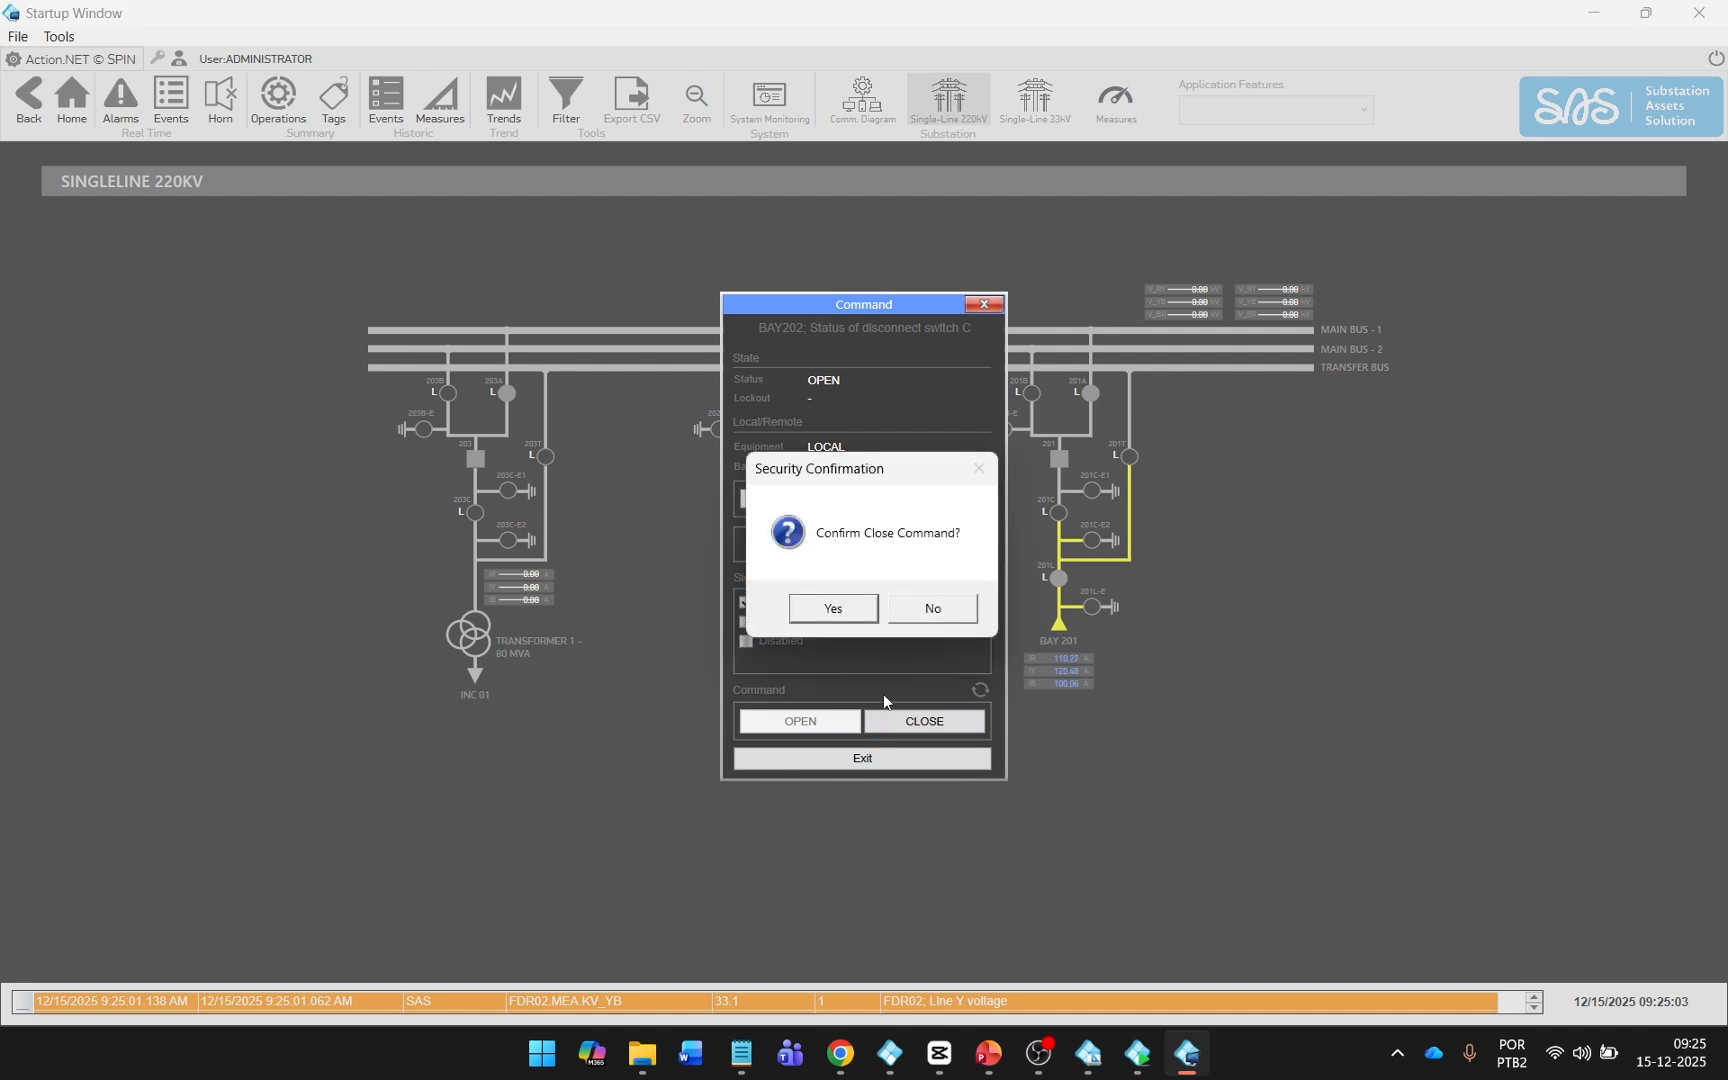
left_click(834, 608)
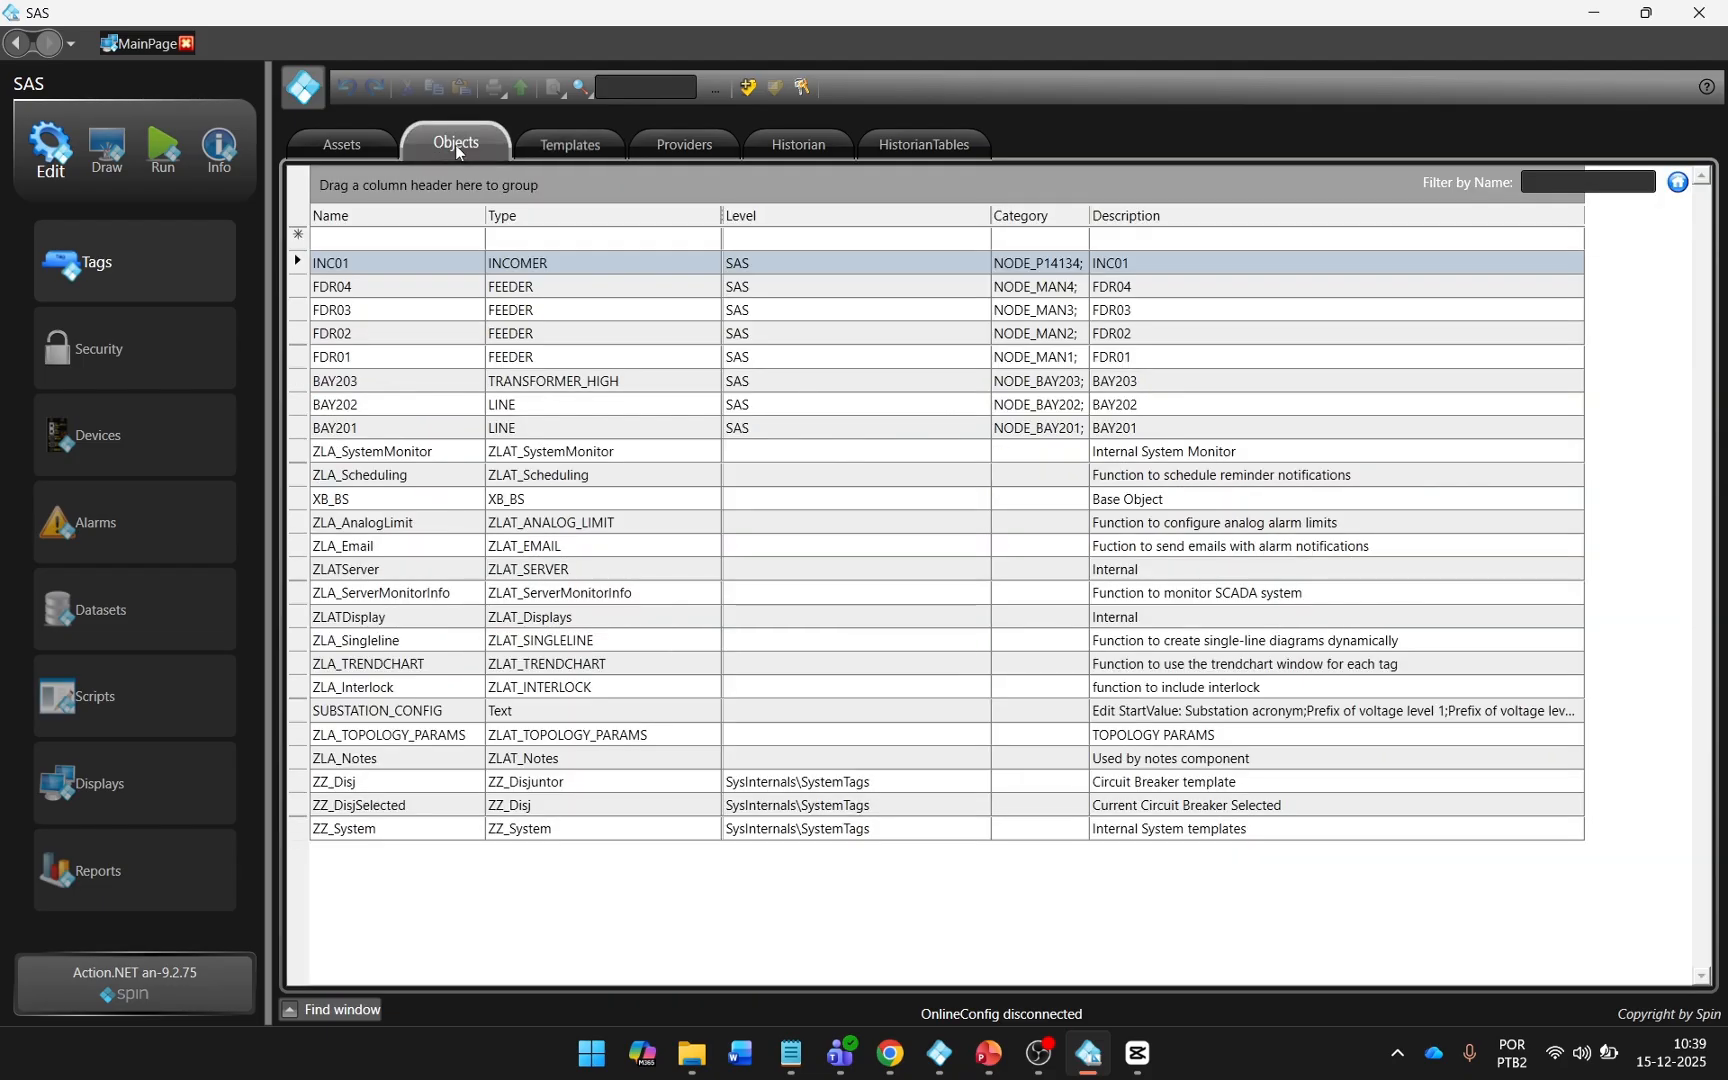
Add a tag object named BAY201_AUX of type LINE_AUX at level SAS.
left_click(417, 240)
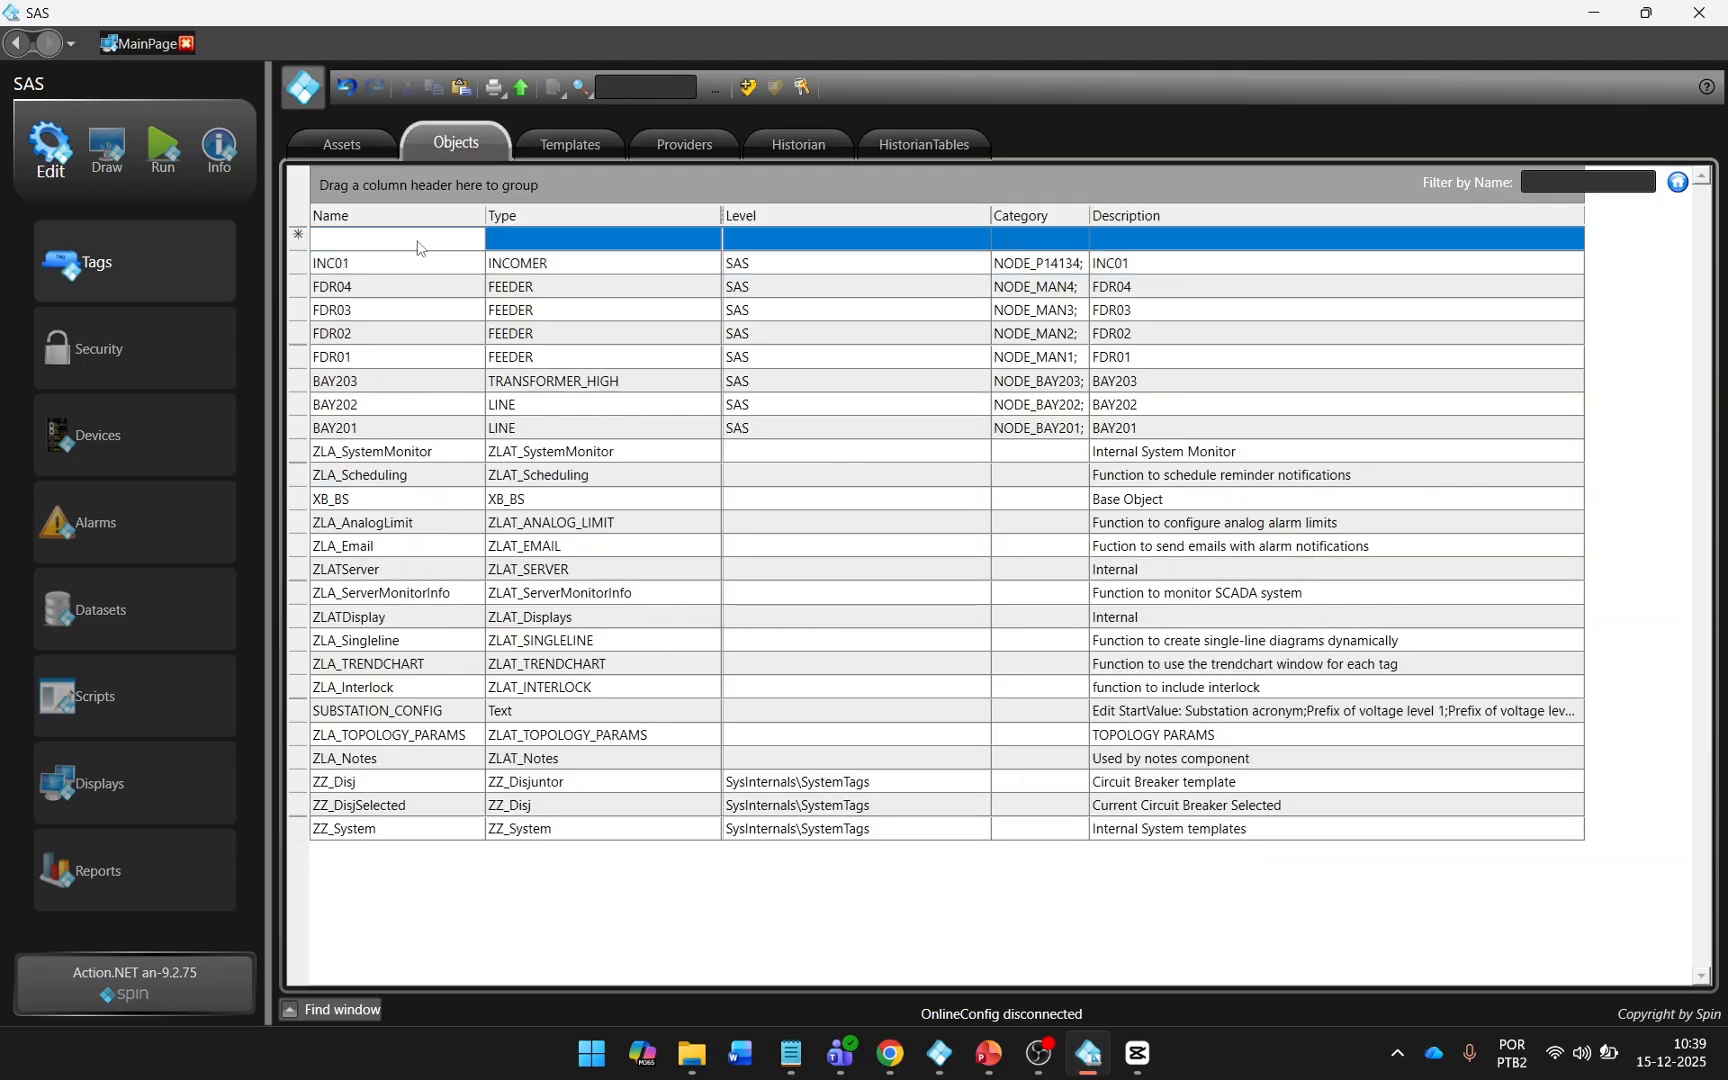
type("BAY201_AUX")
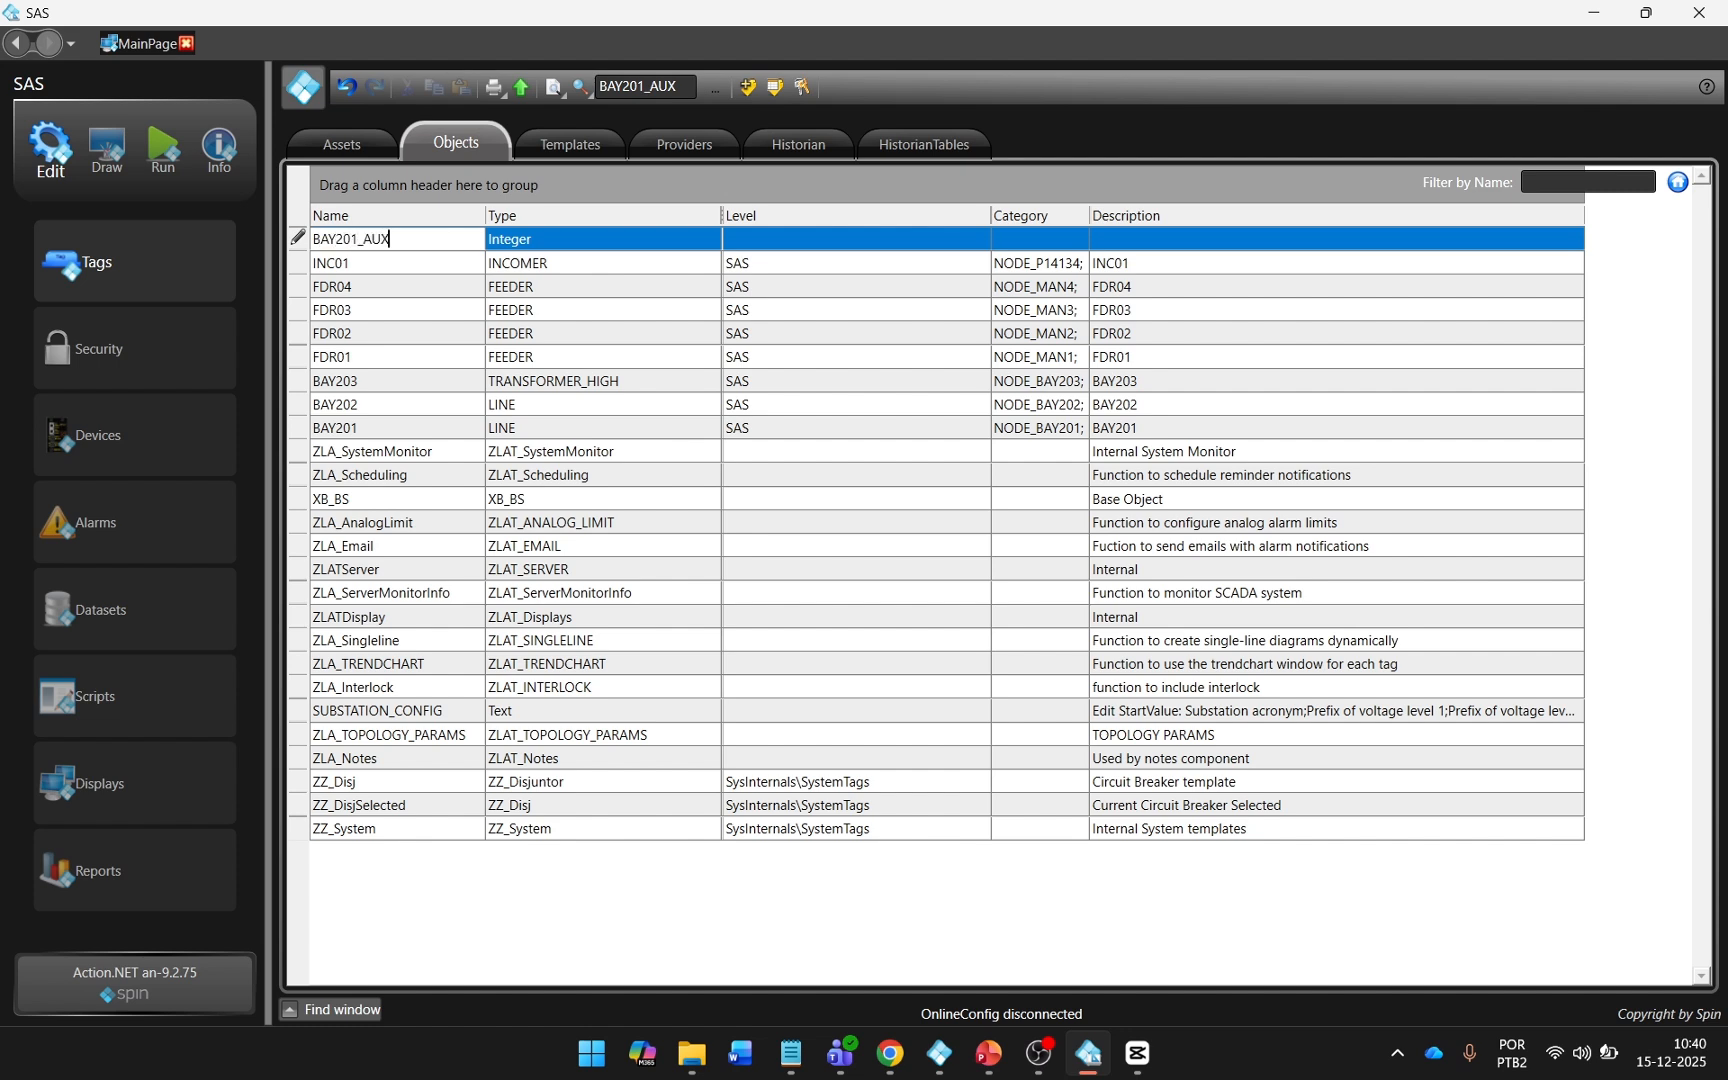
left_click(710, 239)
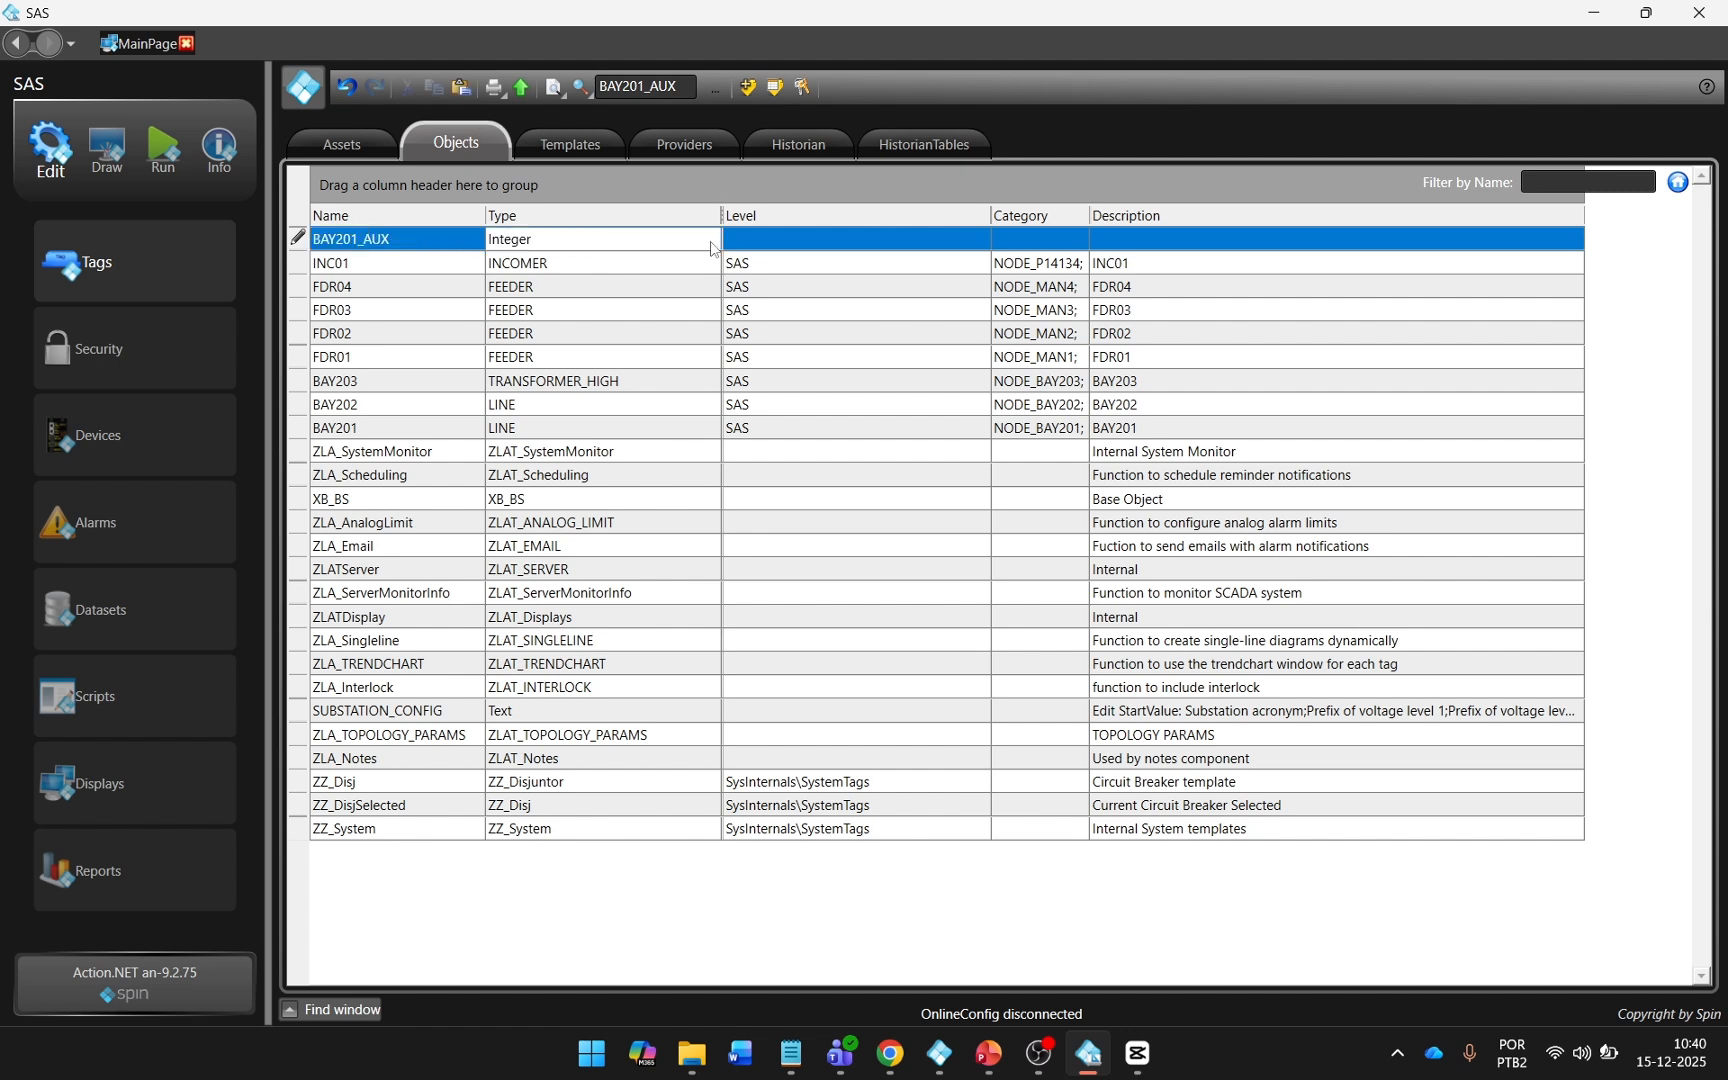
left_click(705, 245)
type("li")
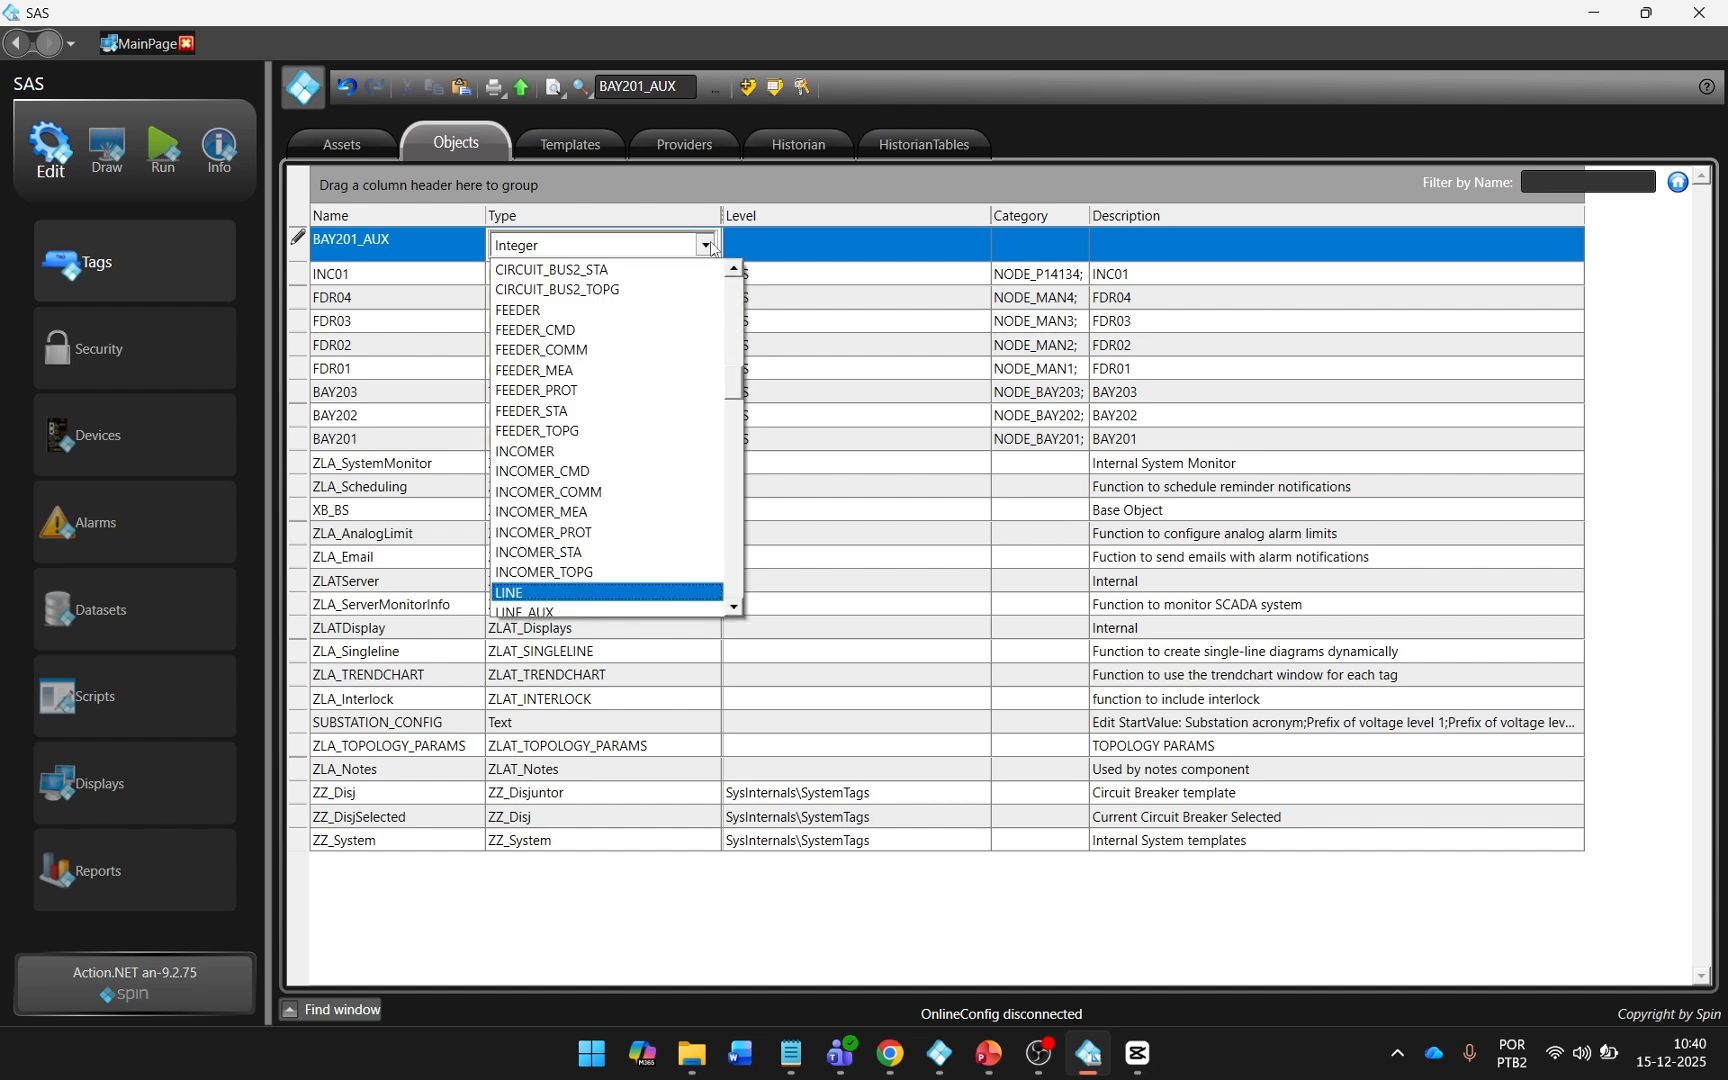
key("Down")
key("Return")
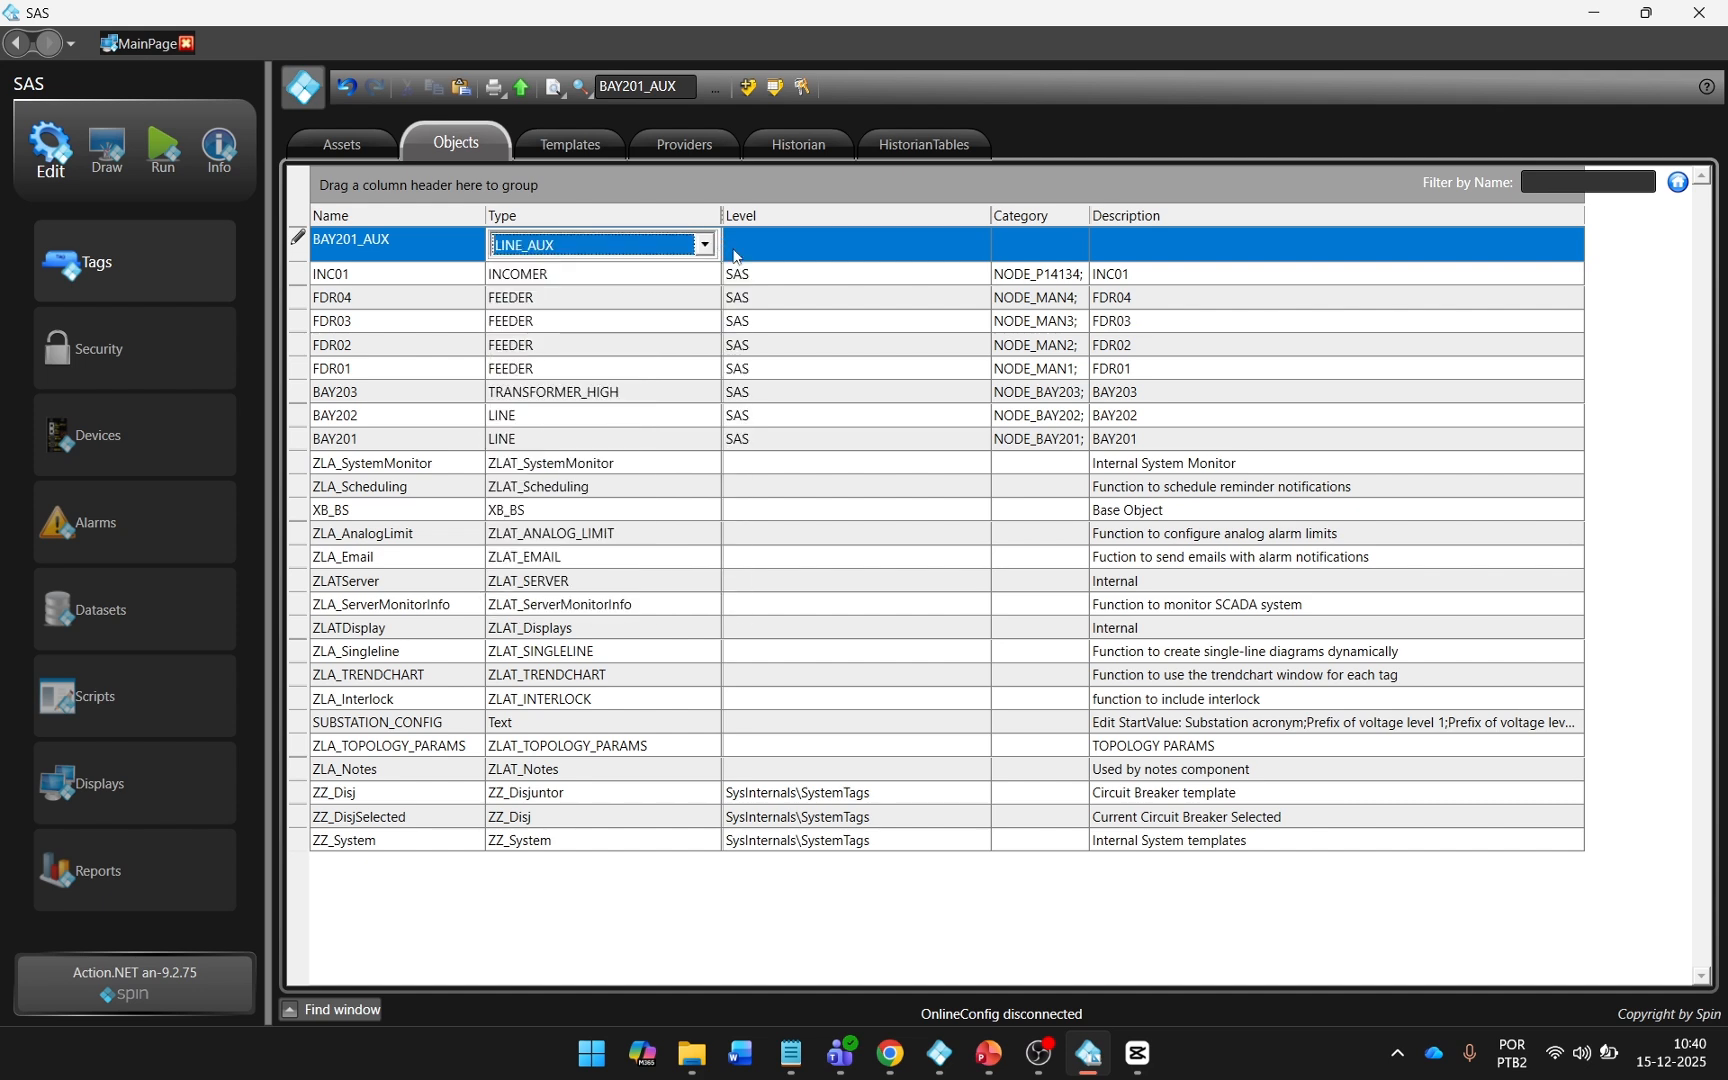
left_click(803, 256)
left_click(806, 252)
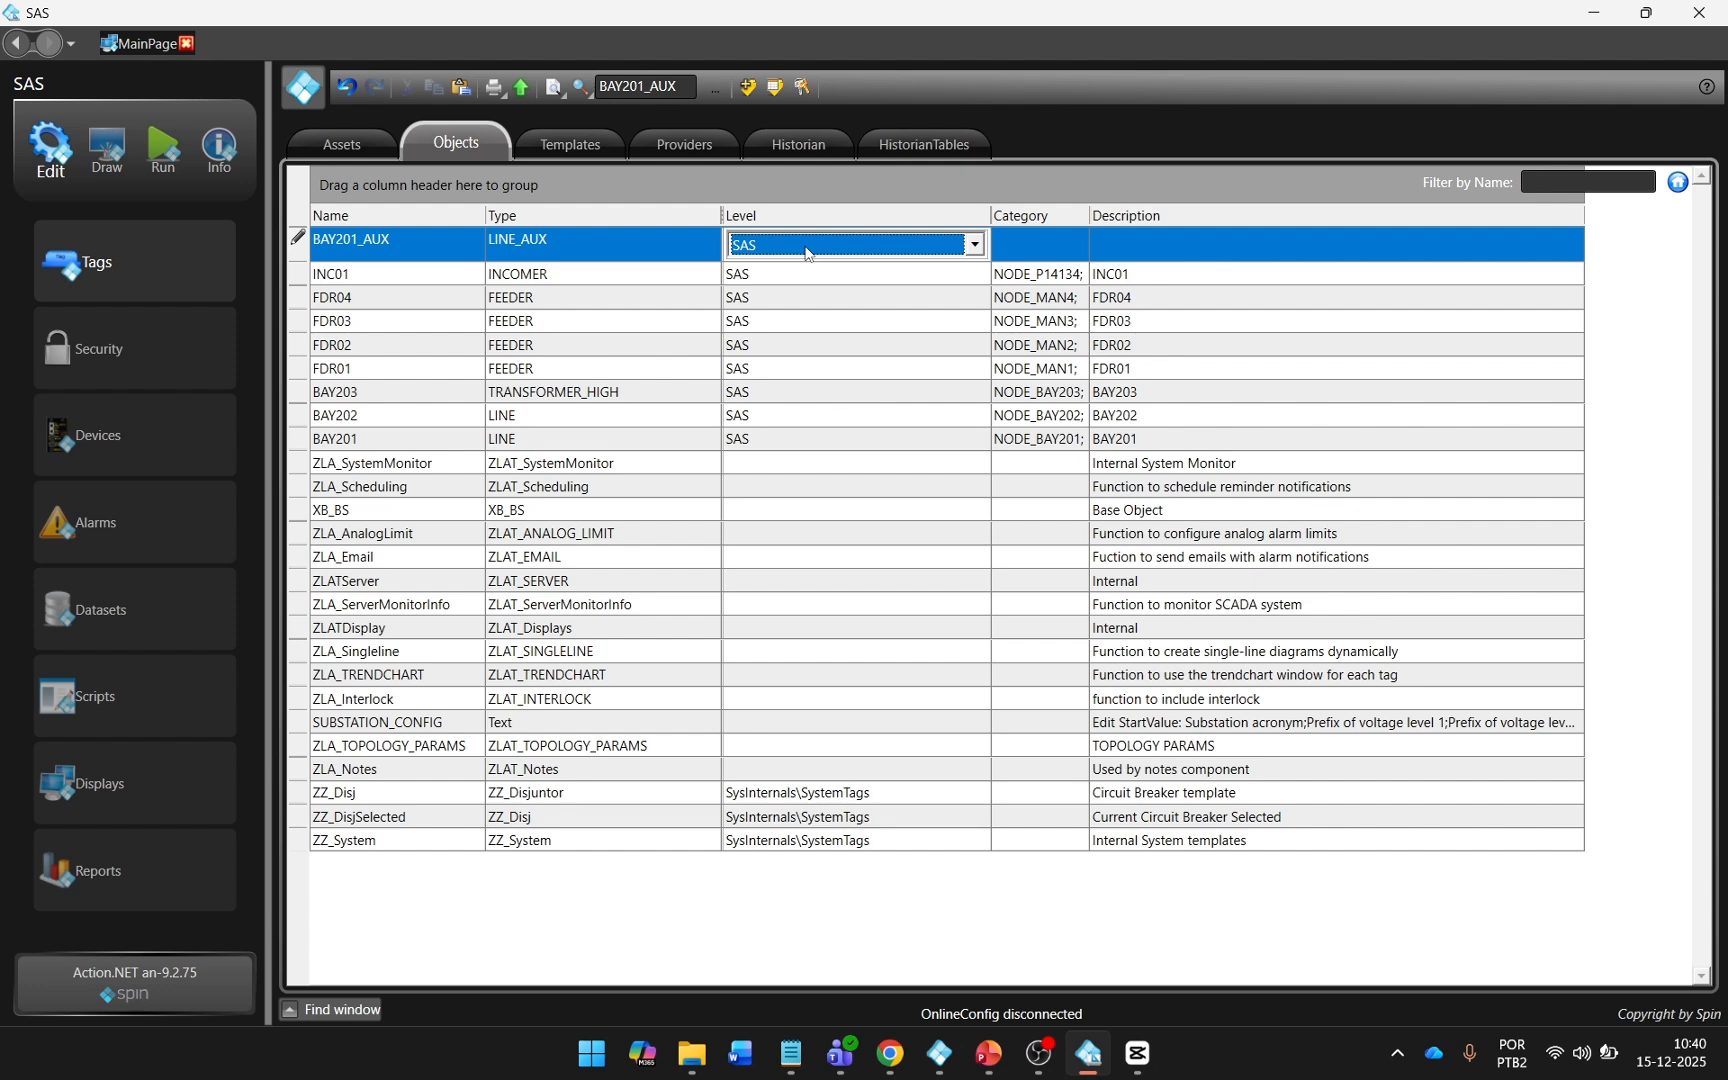
key("Return")
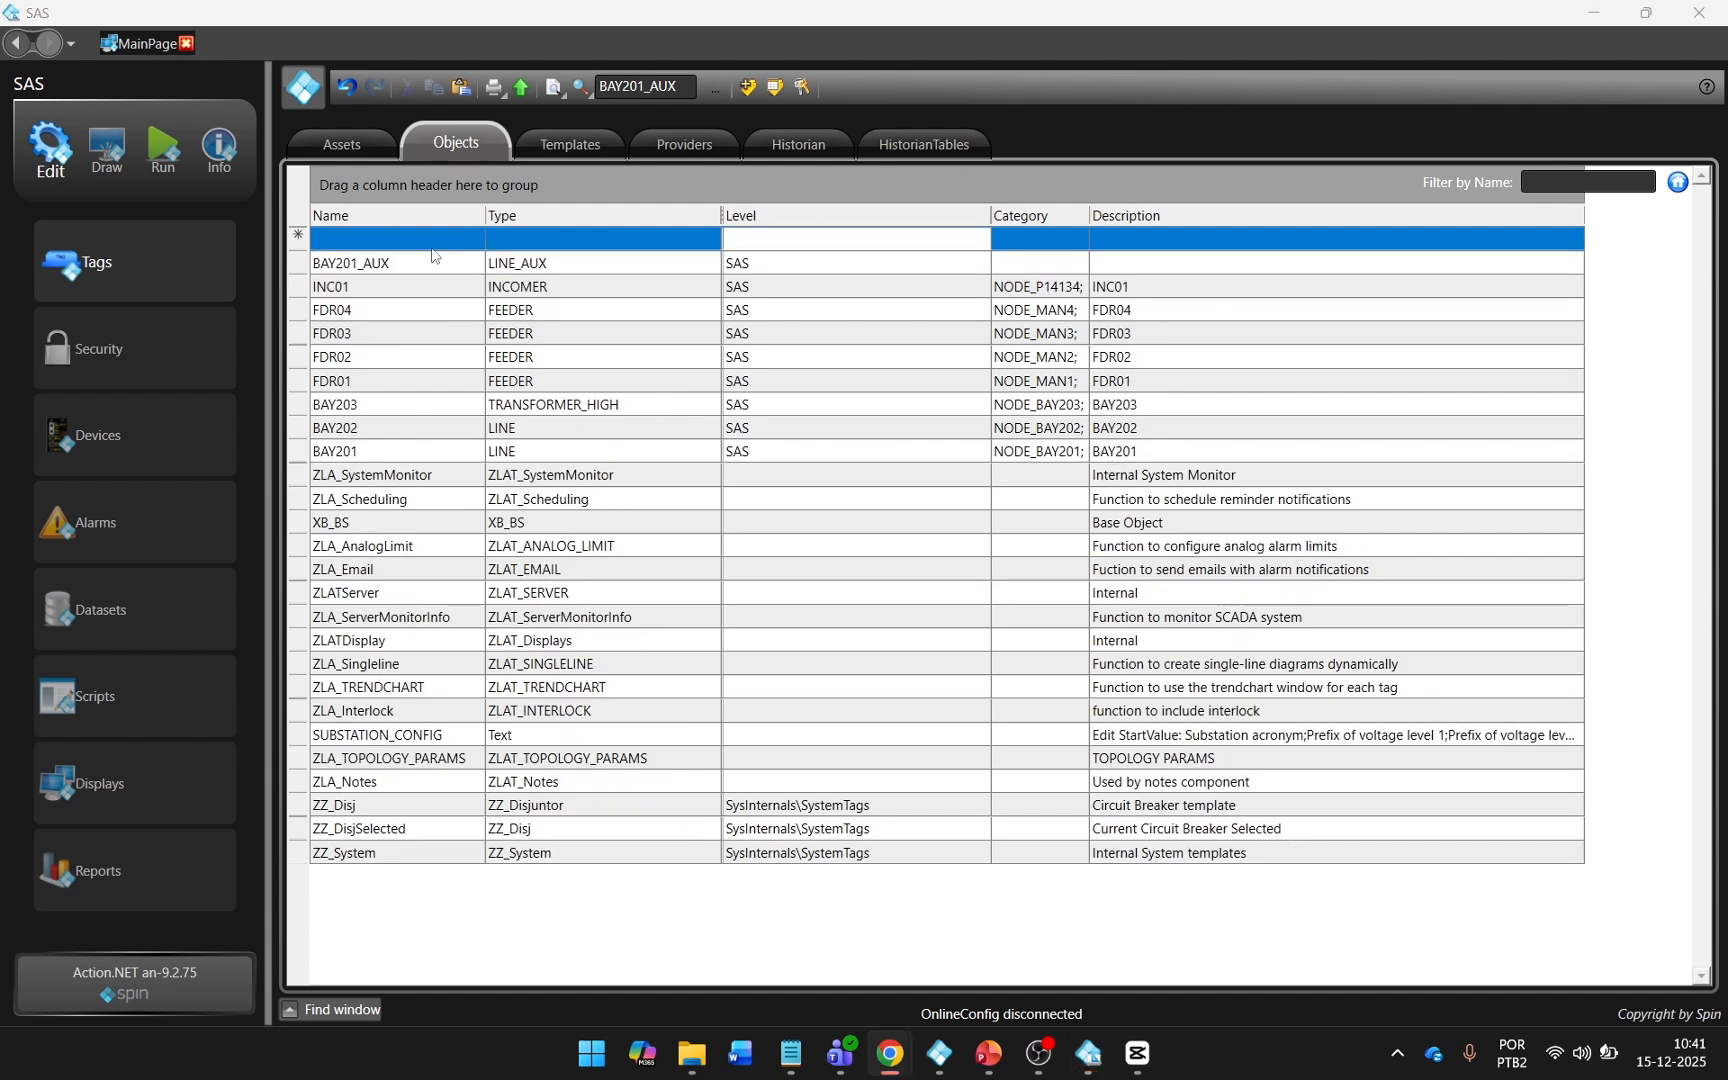
Add a tag object named BAY202_AUX of type LINE_AUX at level SAS.
left_click(431, 240)
type("BAY202_AUX")
left_click(949, 243)
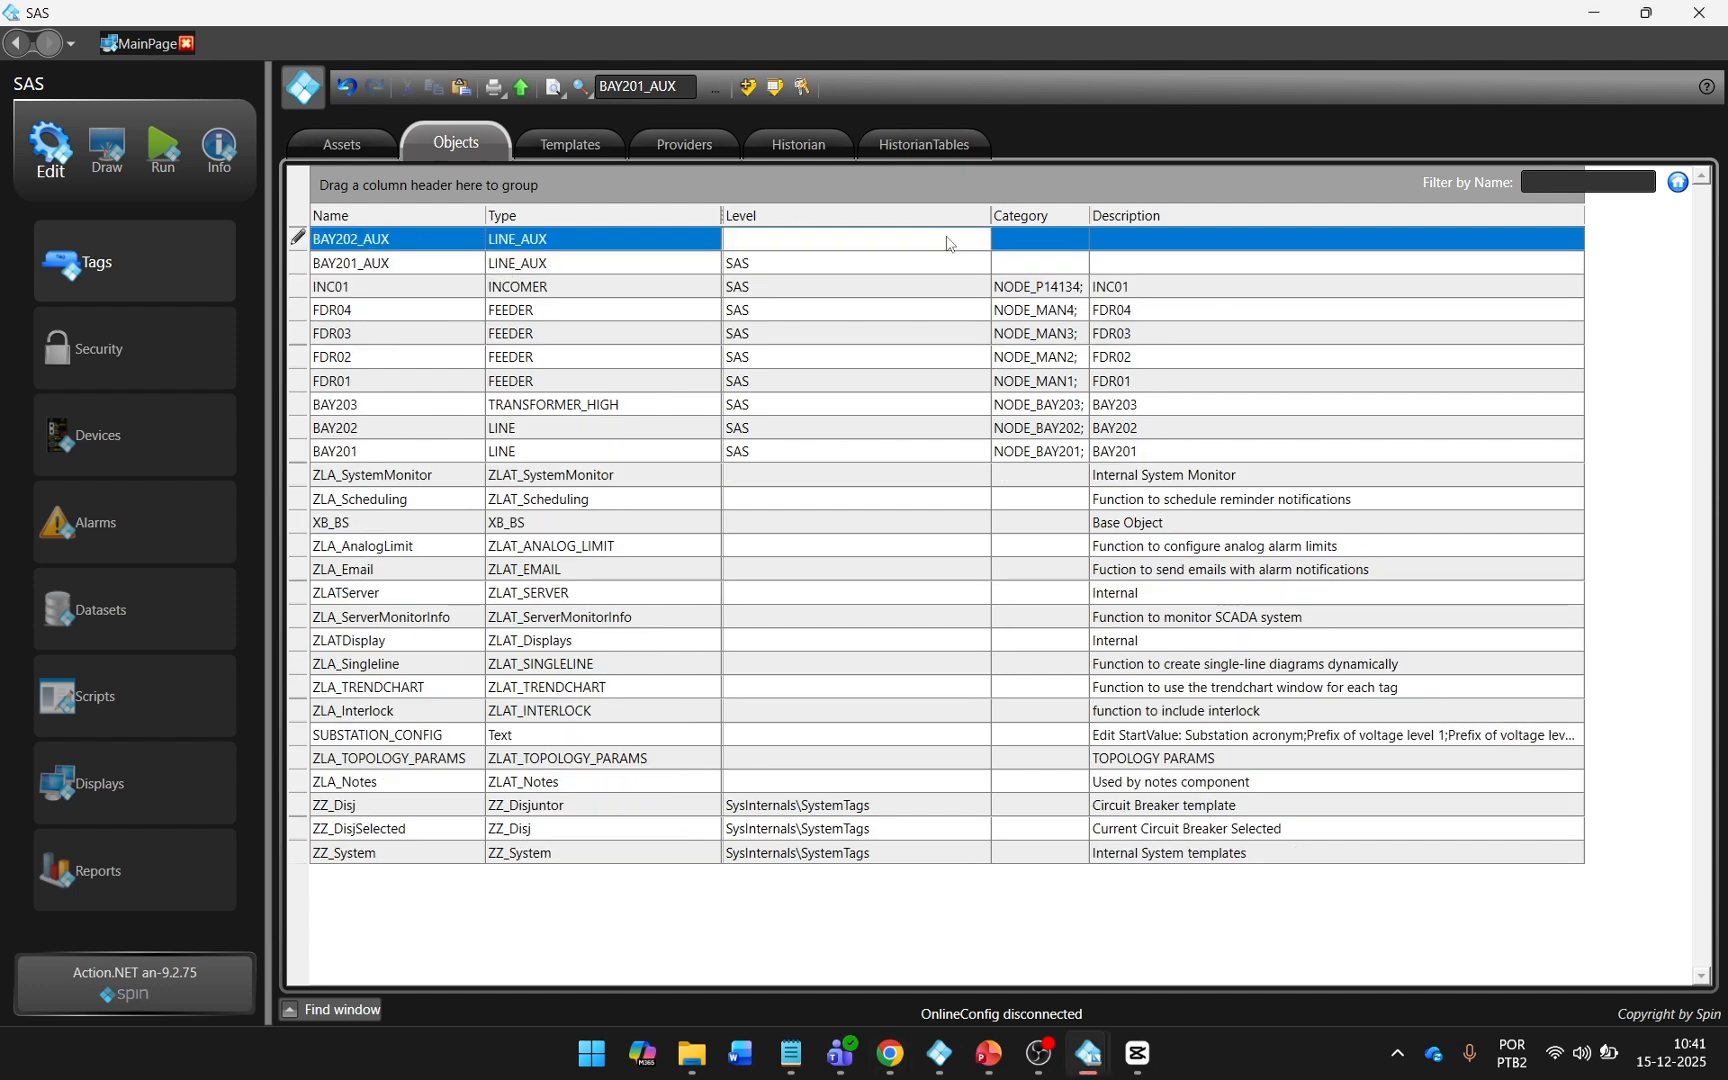
left_click(949, 243)
left_click(891, 289)
key("Return")
Add a tag object named BAY203_AUX of type TRANSFORMER_HIGH_AUX at level SAS.
left_click(409, 241)
type("BAY203_AUX")
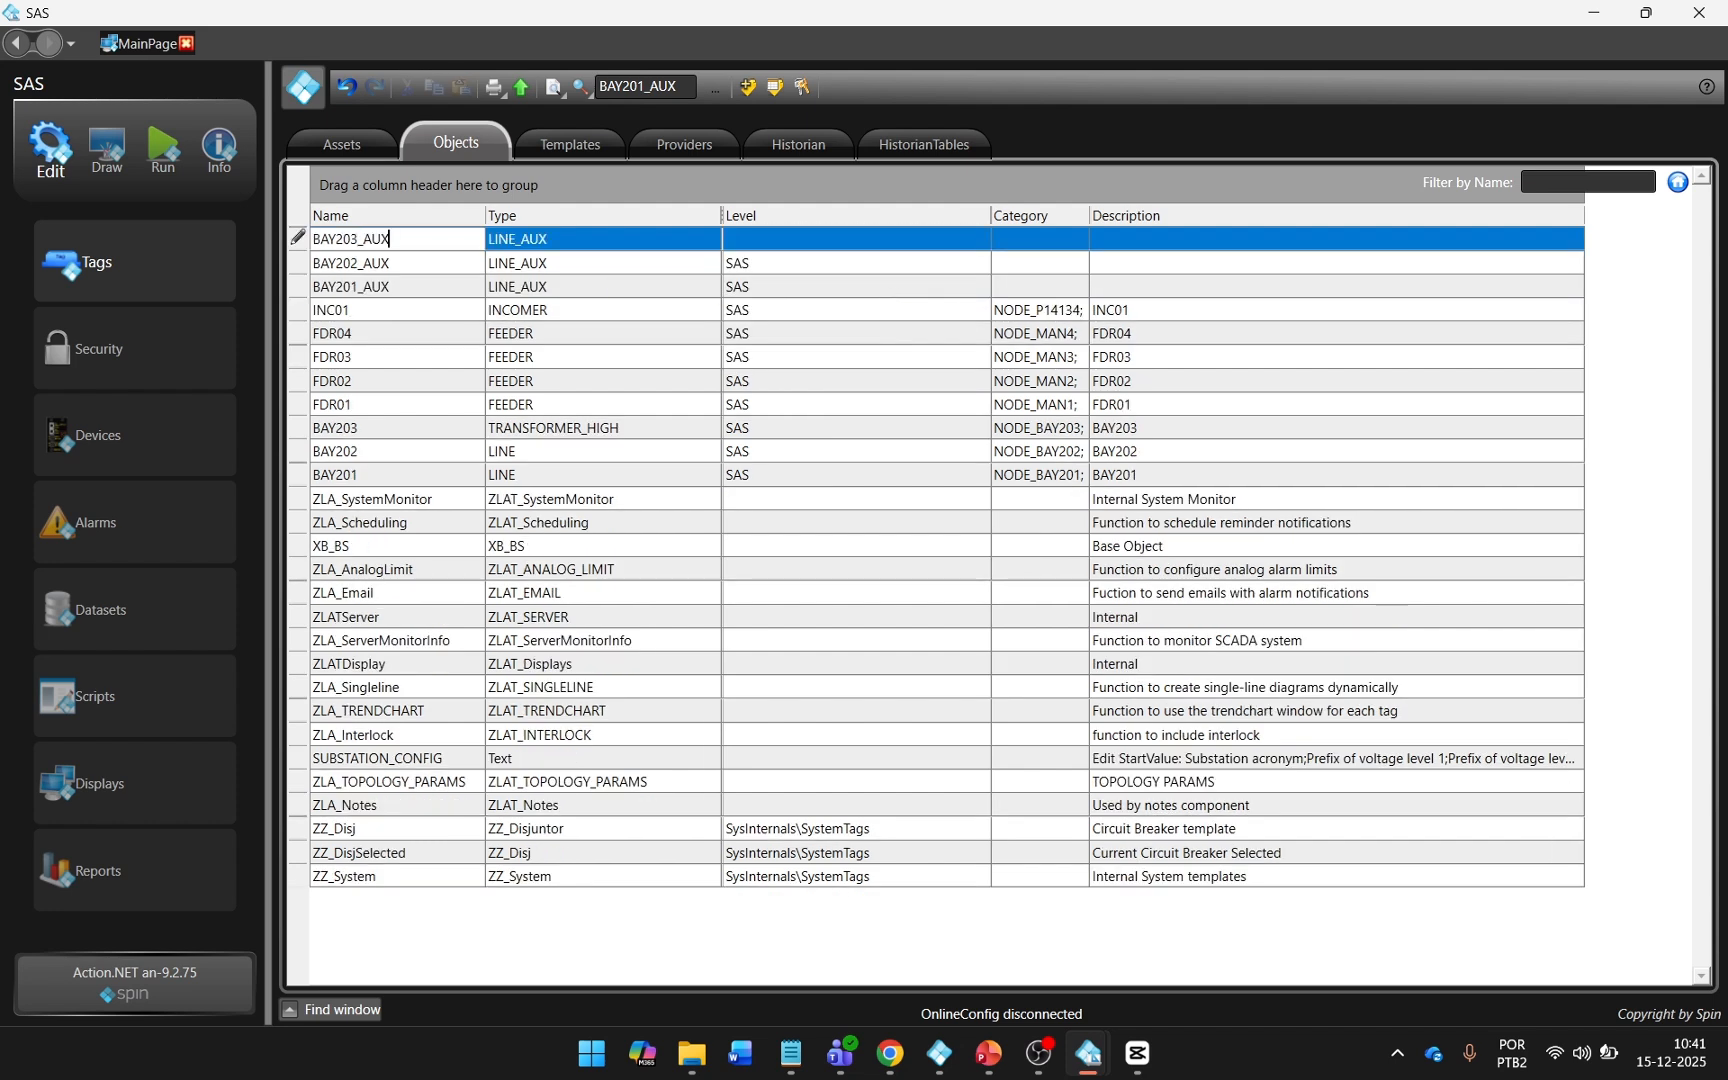
left_click(634, 245)
type("TRANSFER_BUS_COUPLER")
left_click(706, 246)
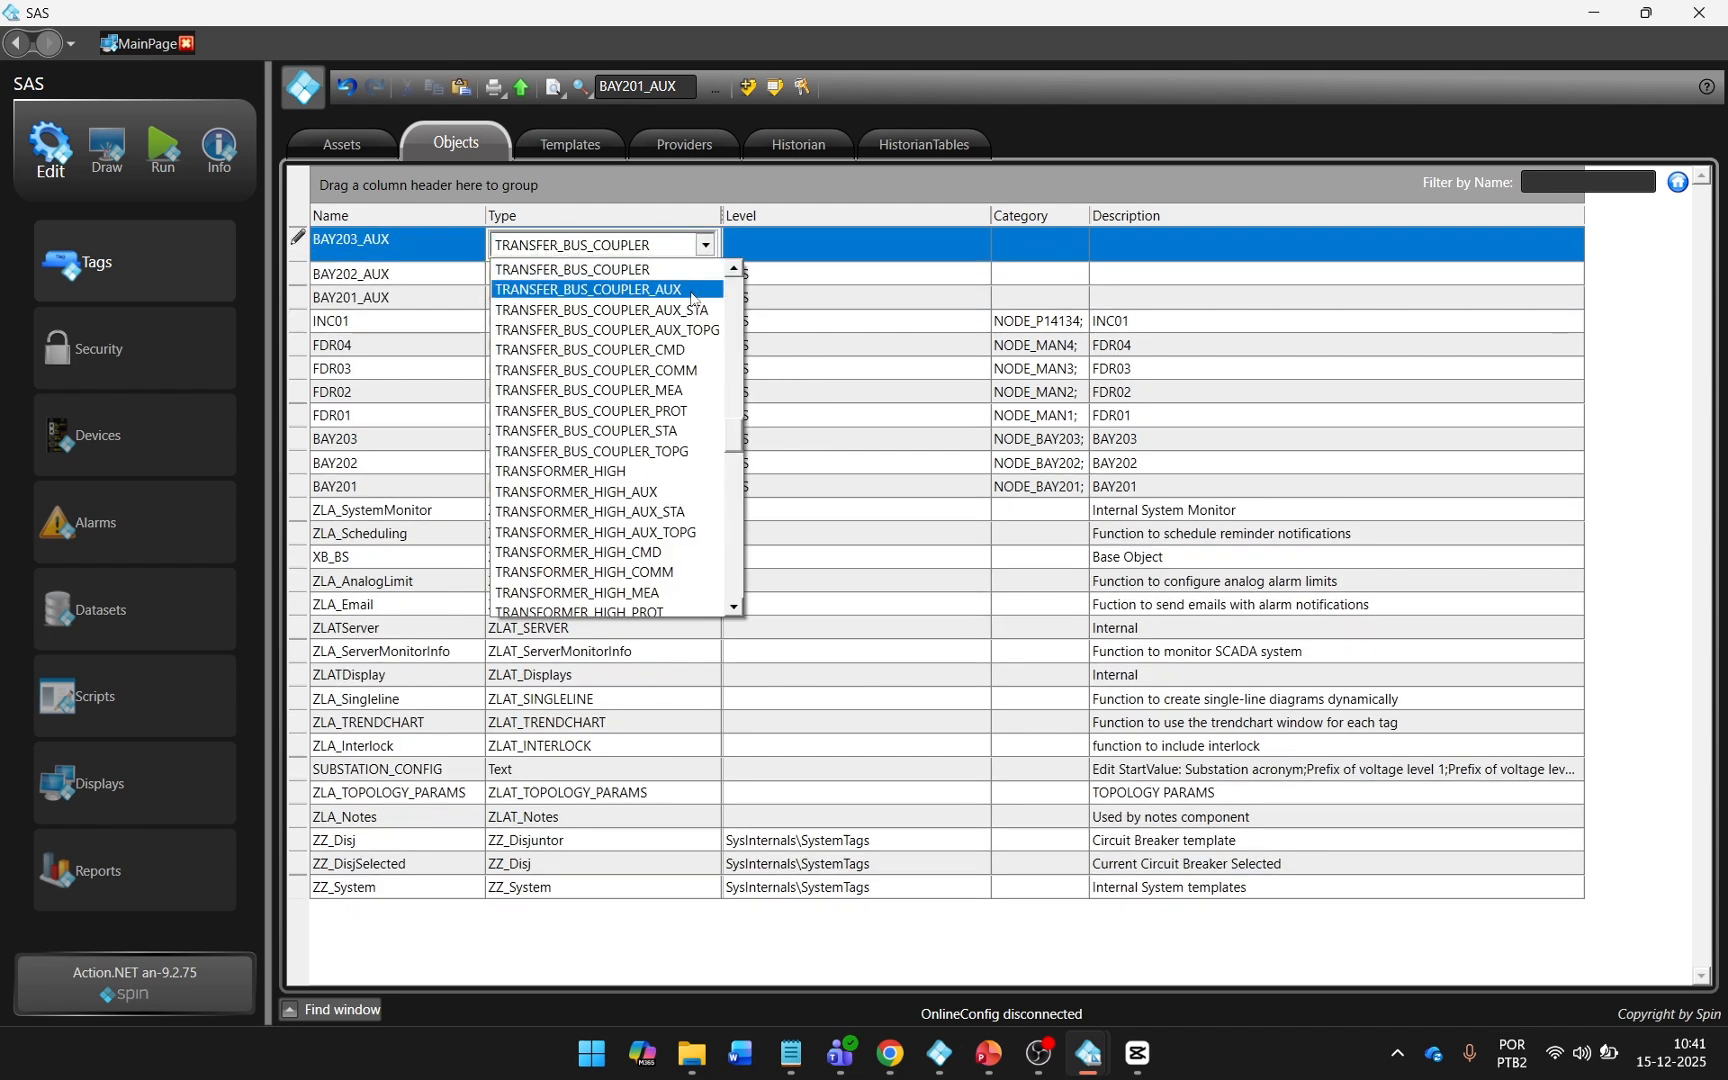
left_click(653, 494)
key("Return")
double_click(887, 269)
type("S")
key("Return")
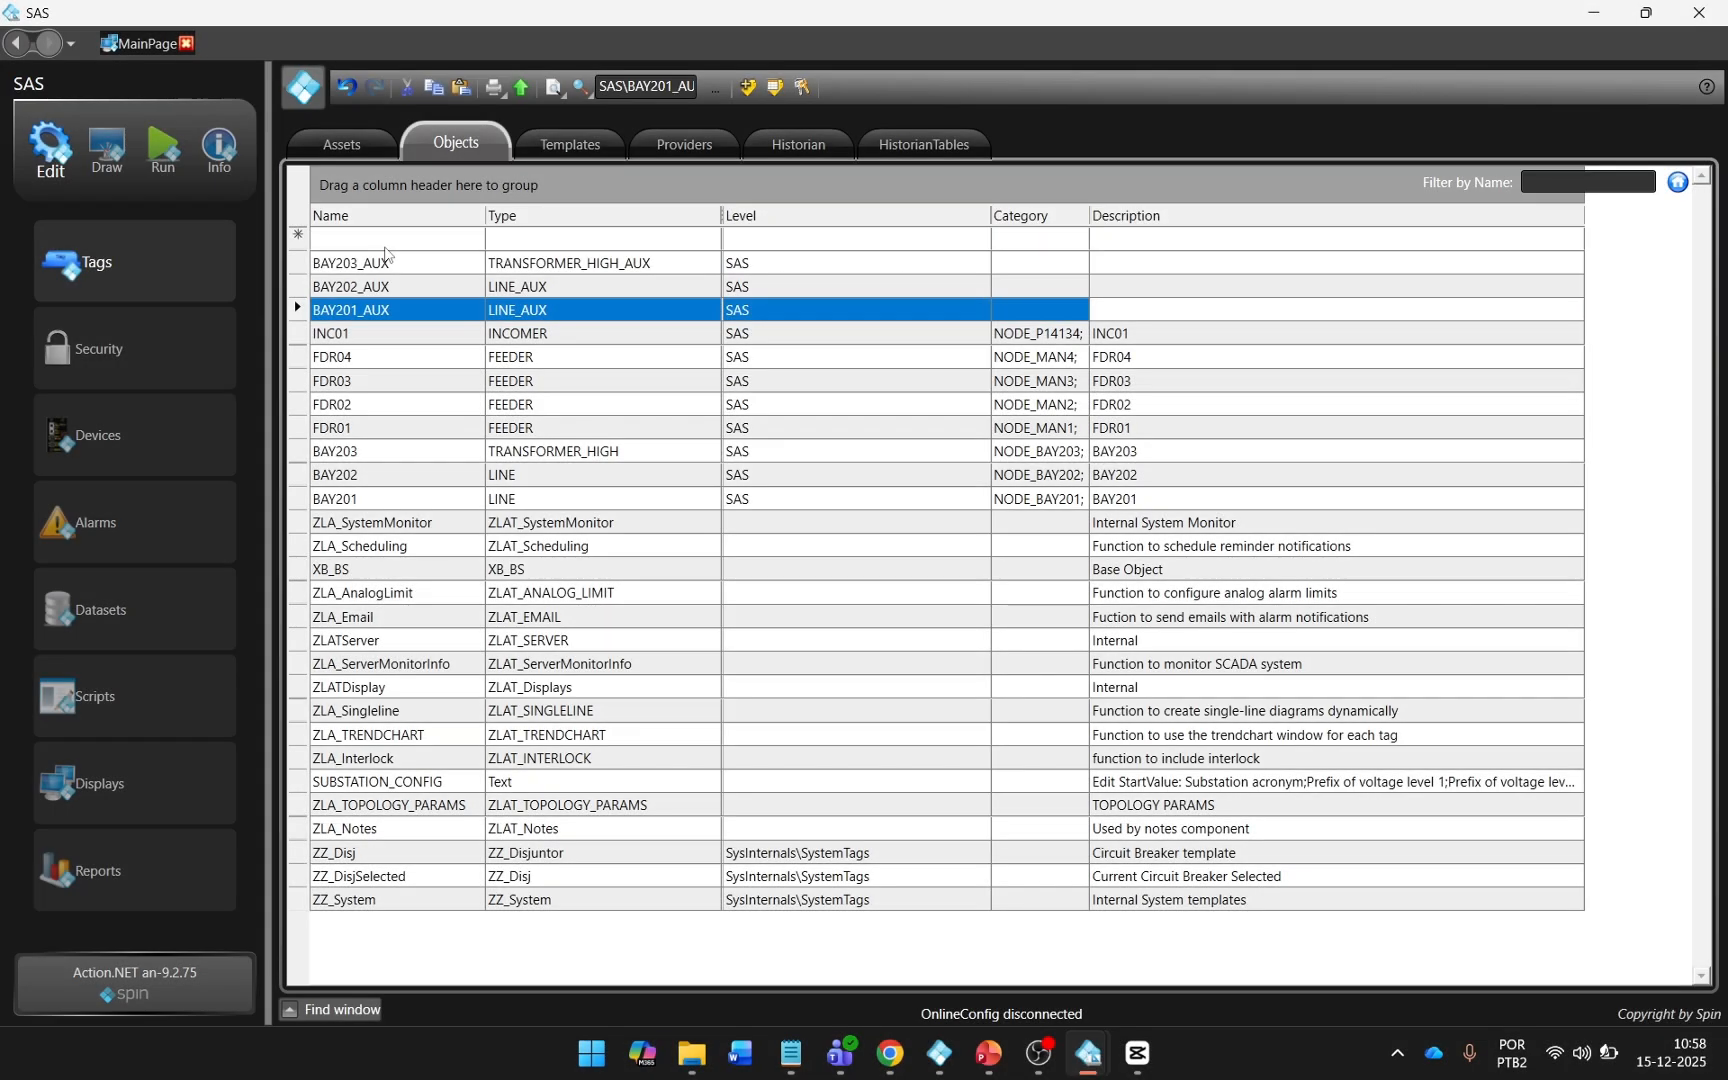
Add a tag object named MAIN_BUS1 of type BUS_HIGH at level SAS, with the description MAIN_BUS1.
left_click(386, 245)
type("MAIN")
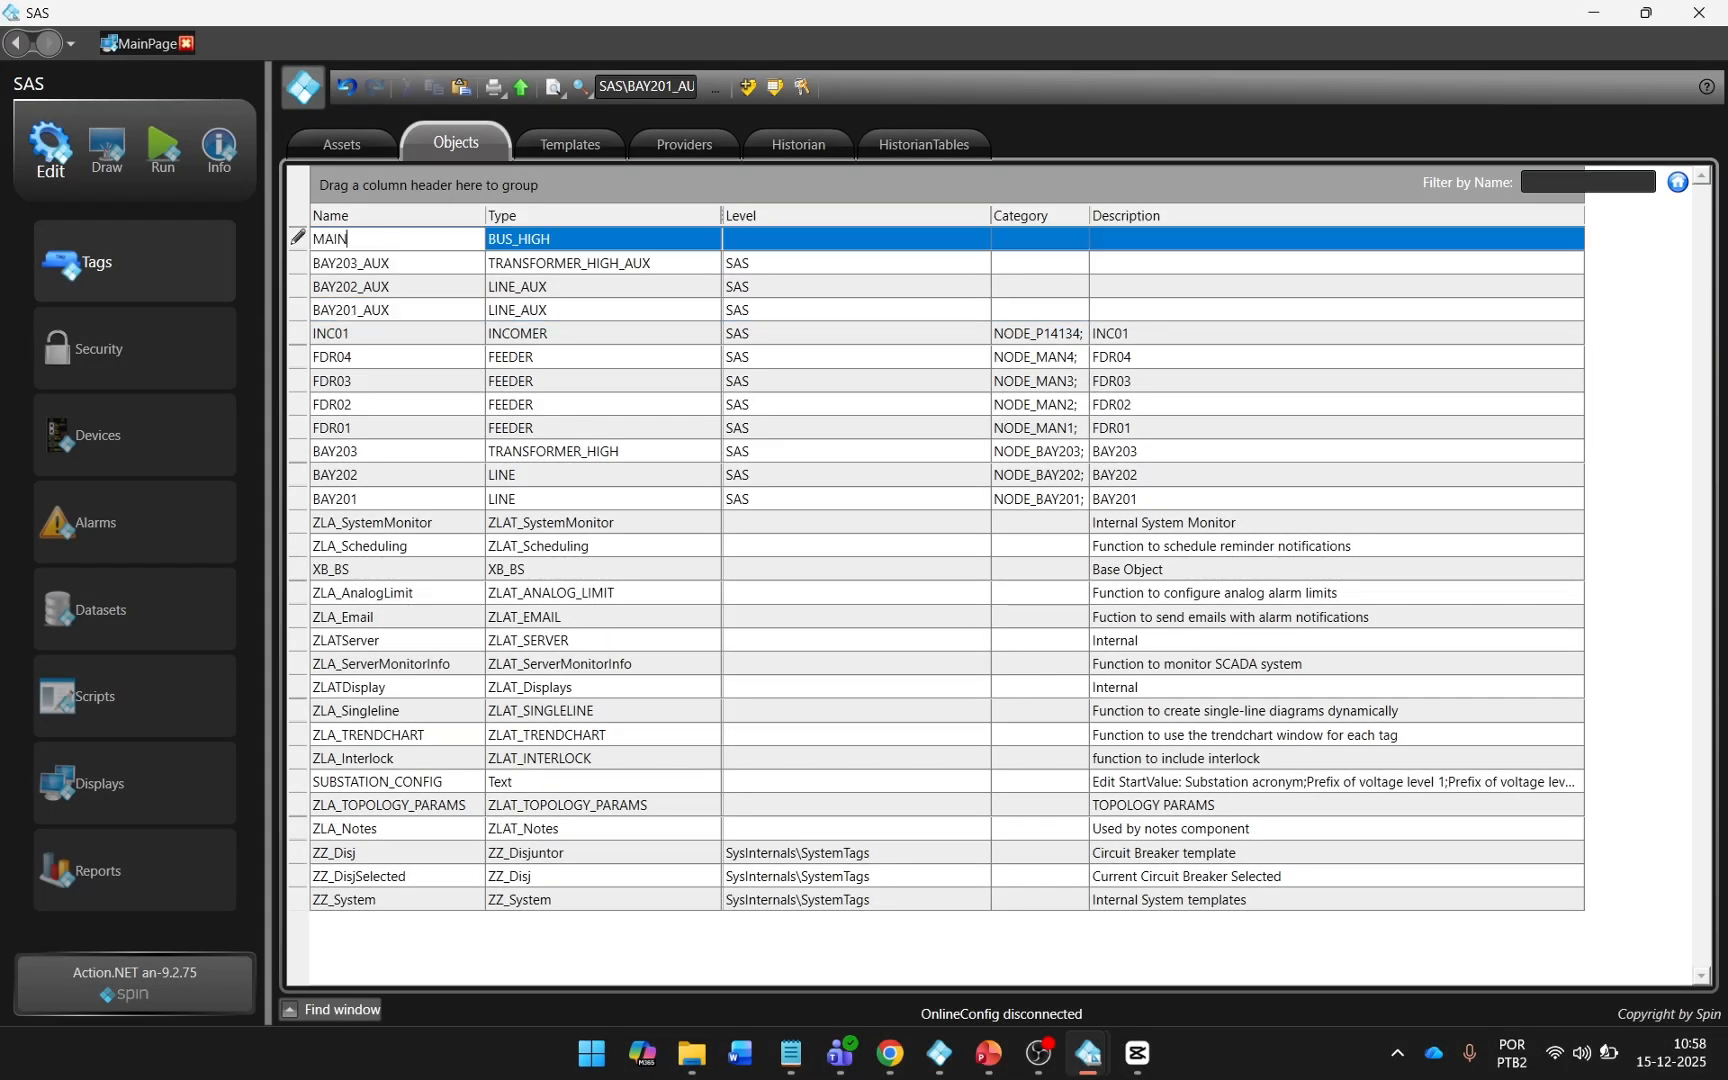
type("_BUS1")
left_click(679, 241)
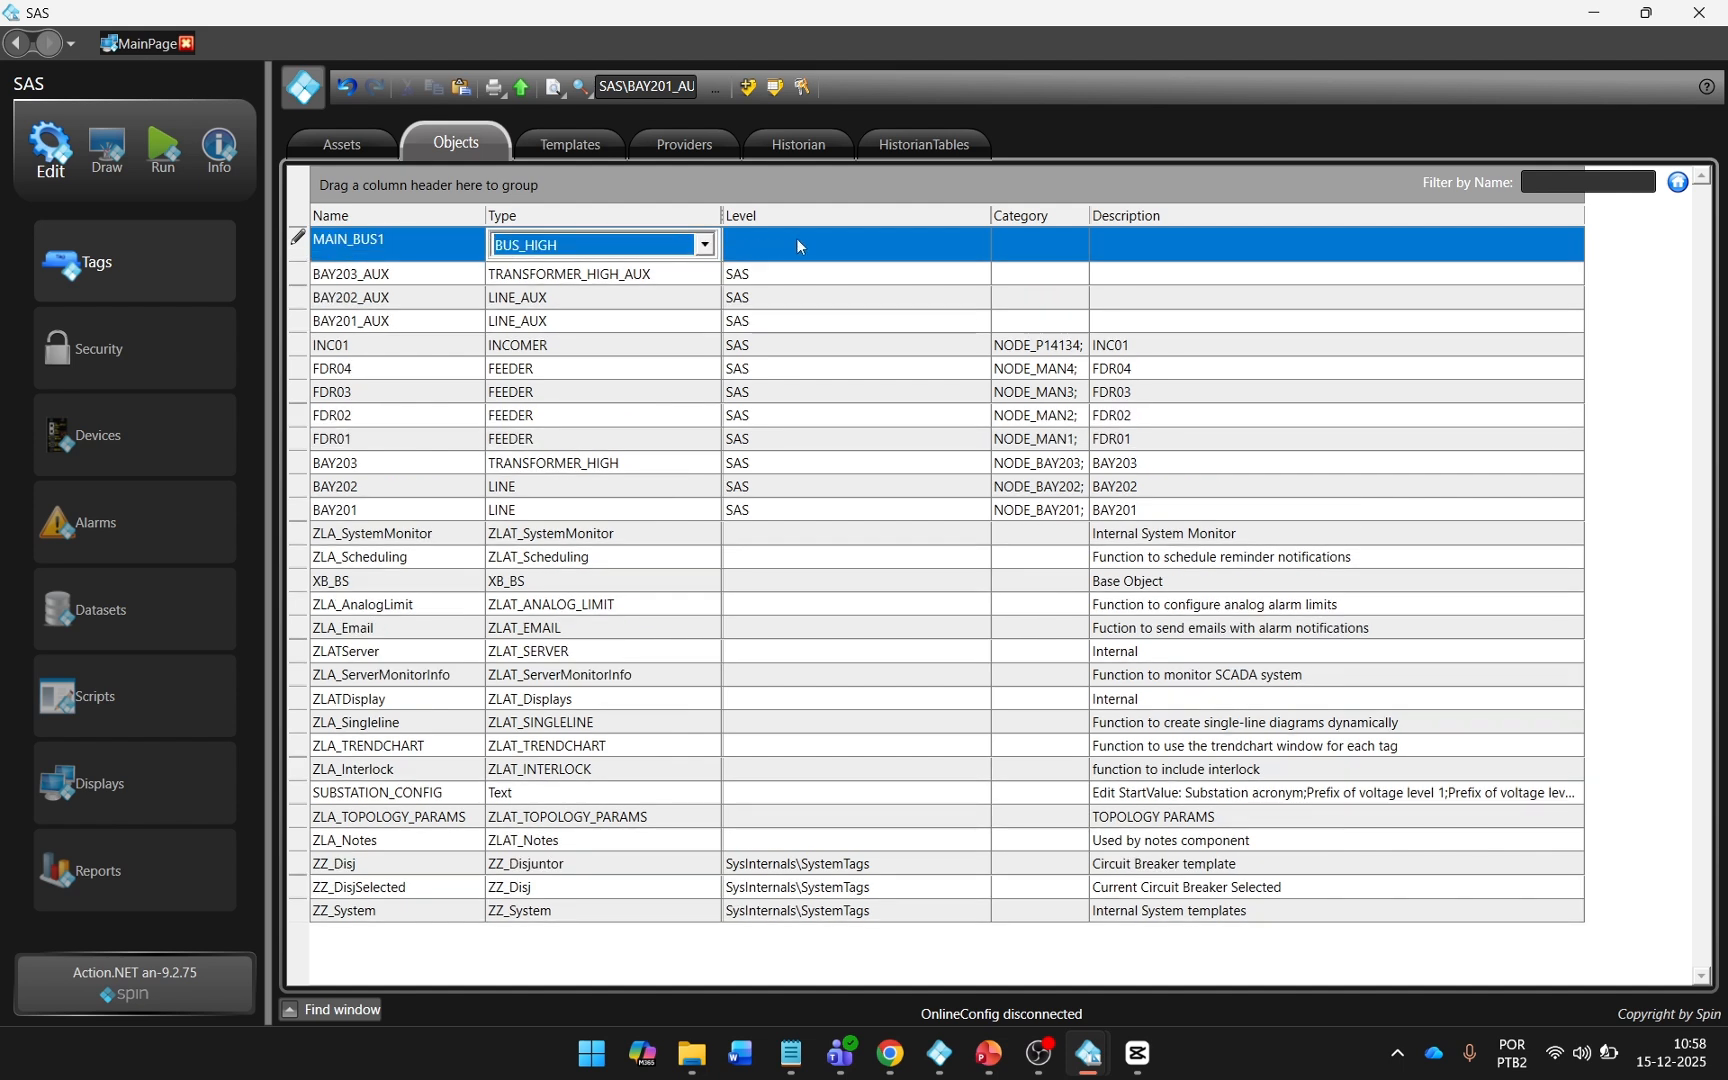
left_click(797, 246)
left_click(425, 250)
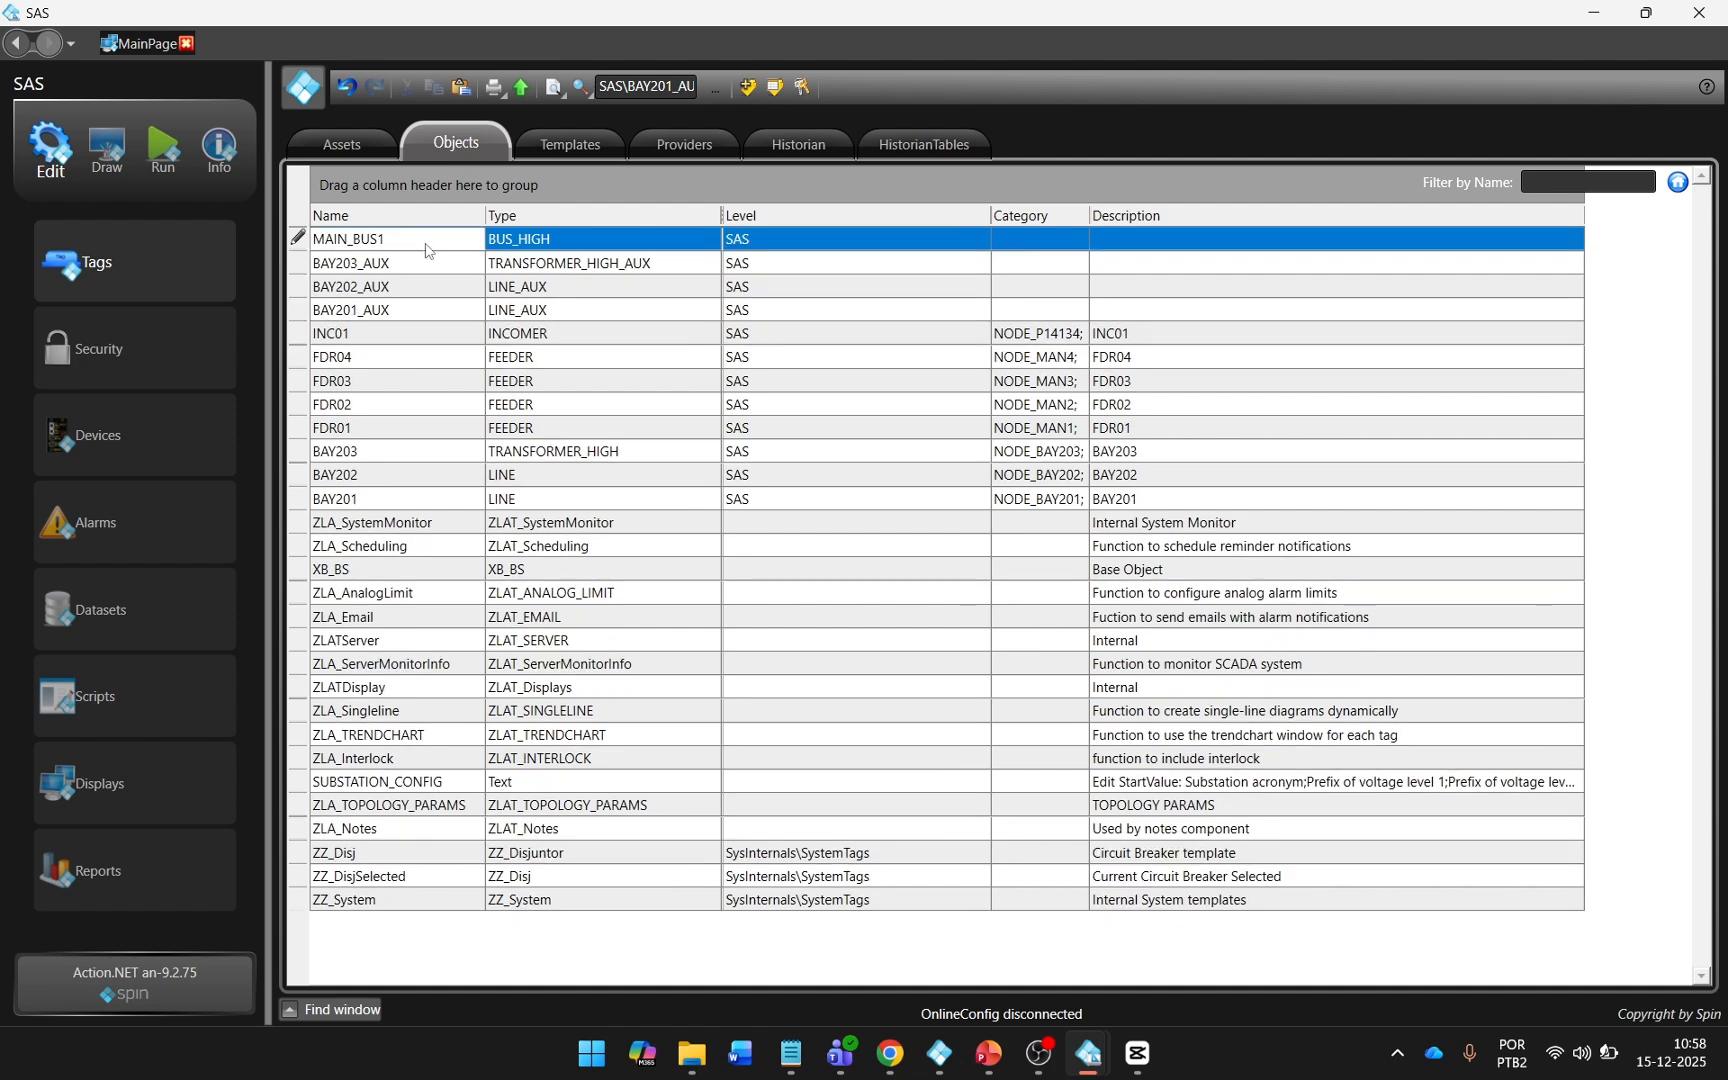
left_click(387, 238)
key("ctrl+c")
left_click(1220, 245)
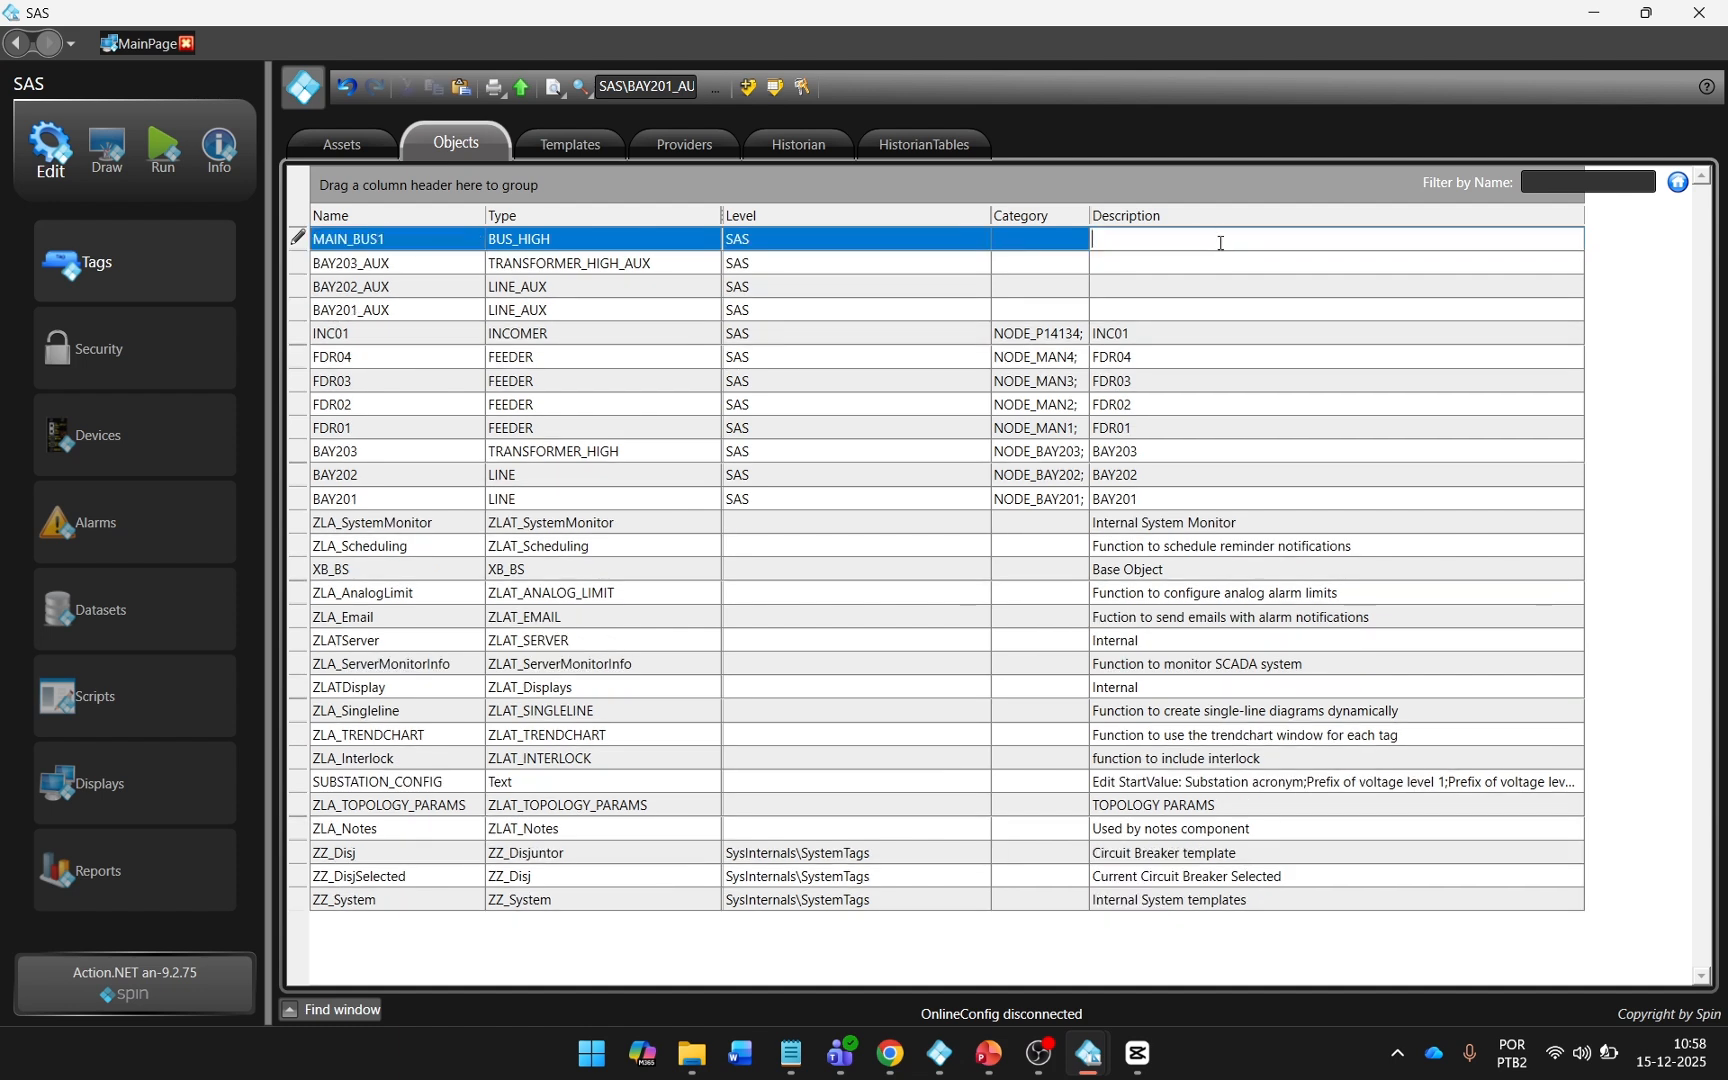
key("ctrl+v")
key("Return")
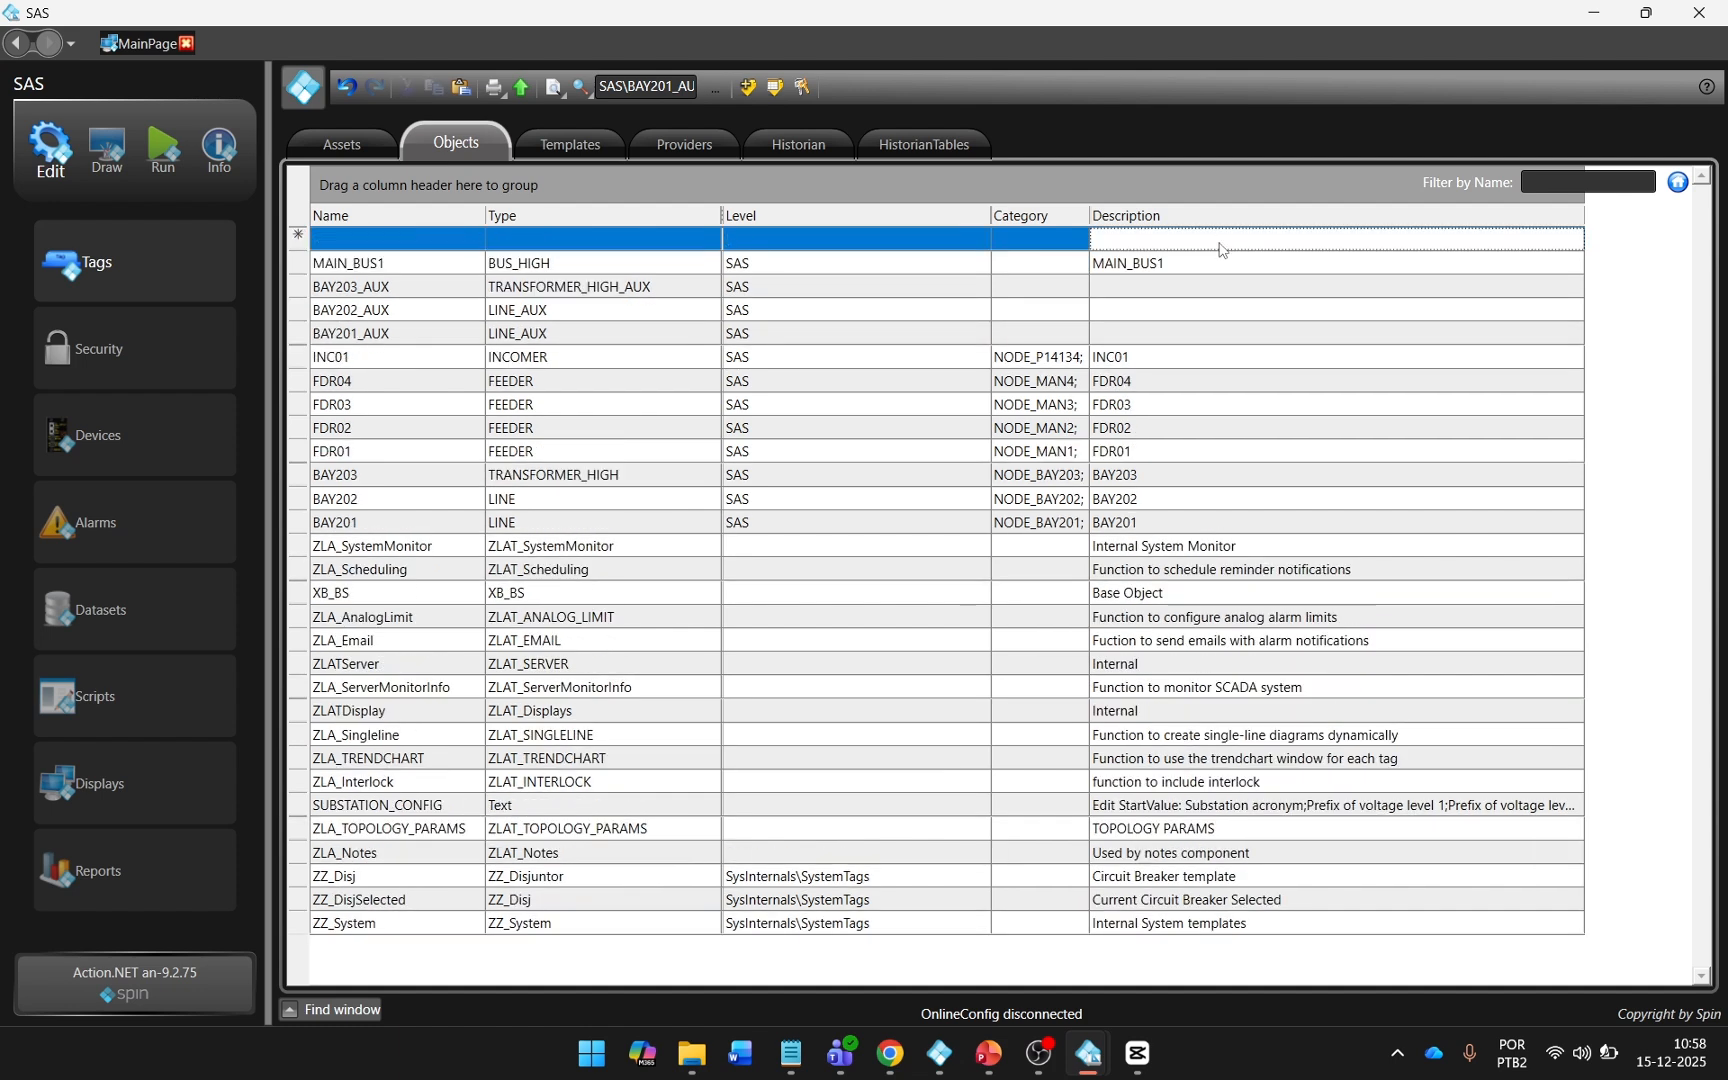
Add a tag object named MAIN_BUS2 of type BUS_HIGH at level SAS, with the description MAIN_BUS2.
left_click(355, 245)
type("MAIN_BUS")
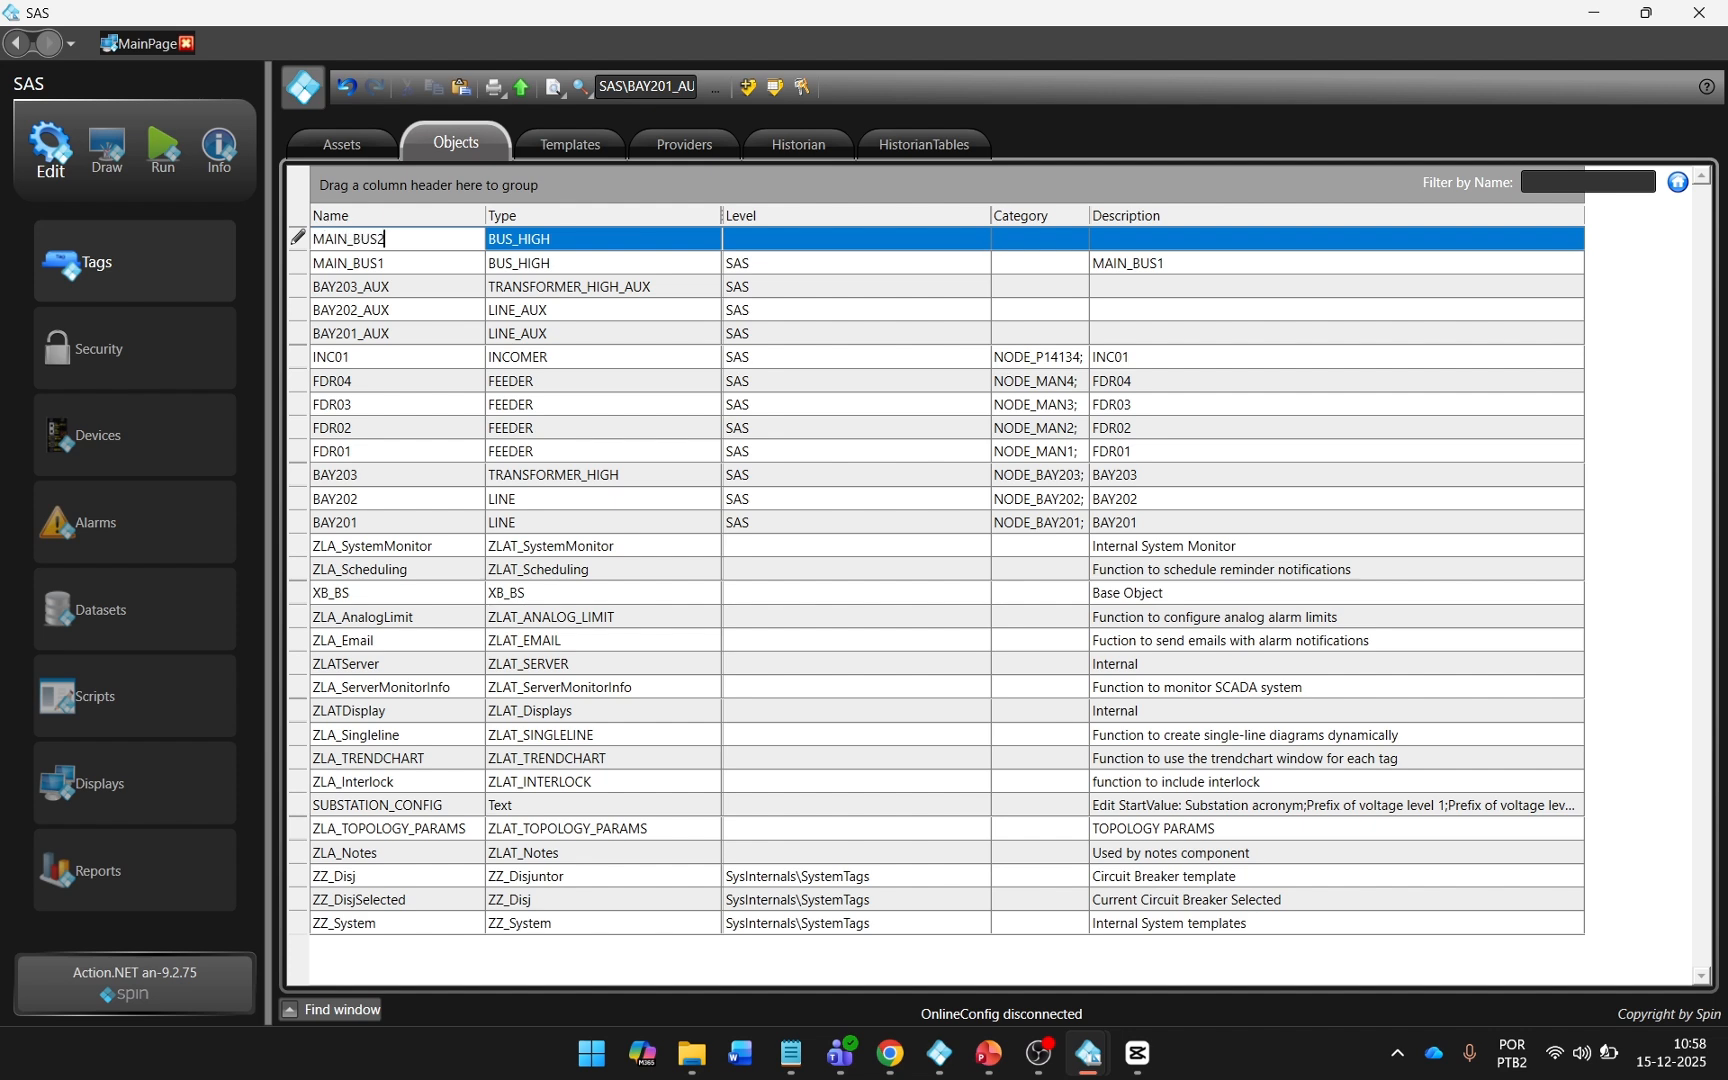
type("2")
left_click(810, 240)
left_click(1104, 240)
key("ctrl+v")
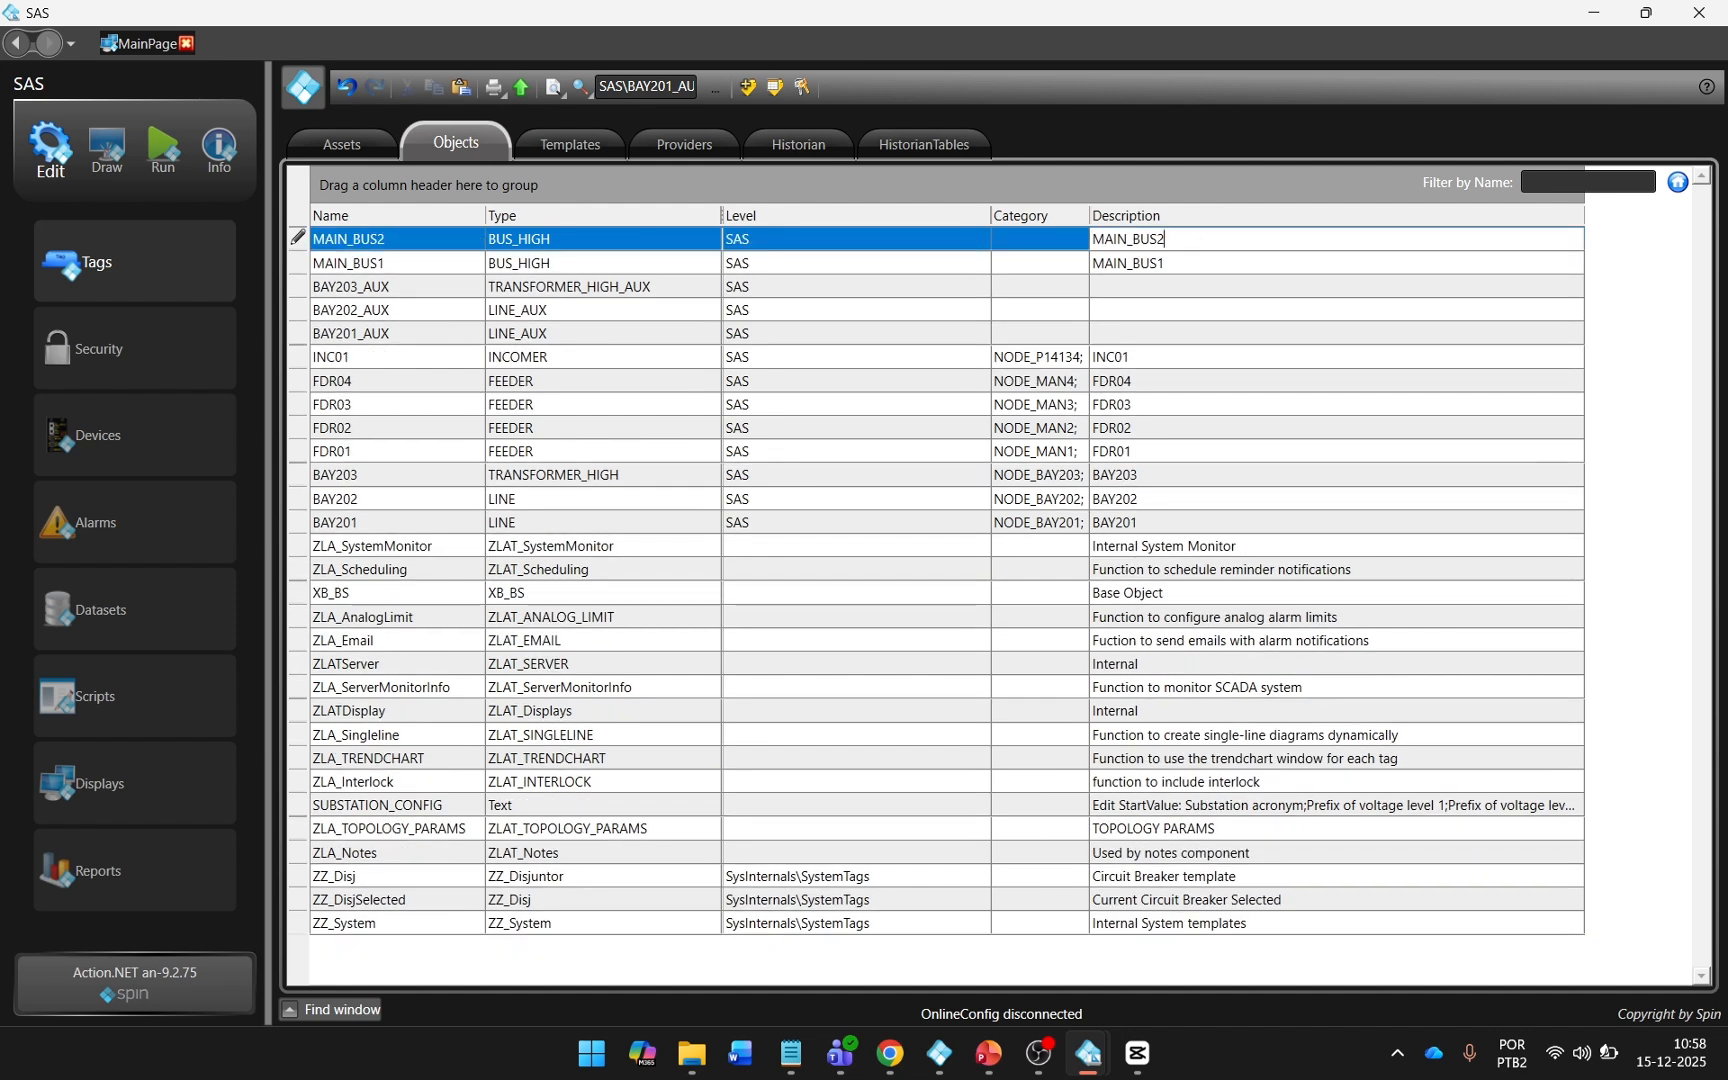
key("Return")
Add a tag object named TRANSFER_BUS of type BUS_HIGH at level SAS, with the description TRANSFER_BUS.
left_click(355, 245)
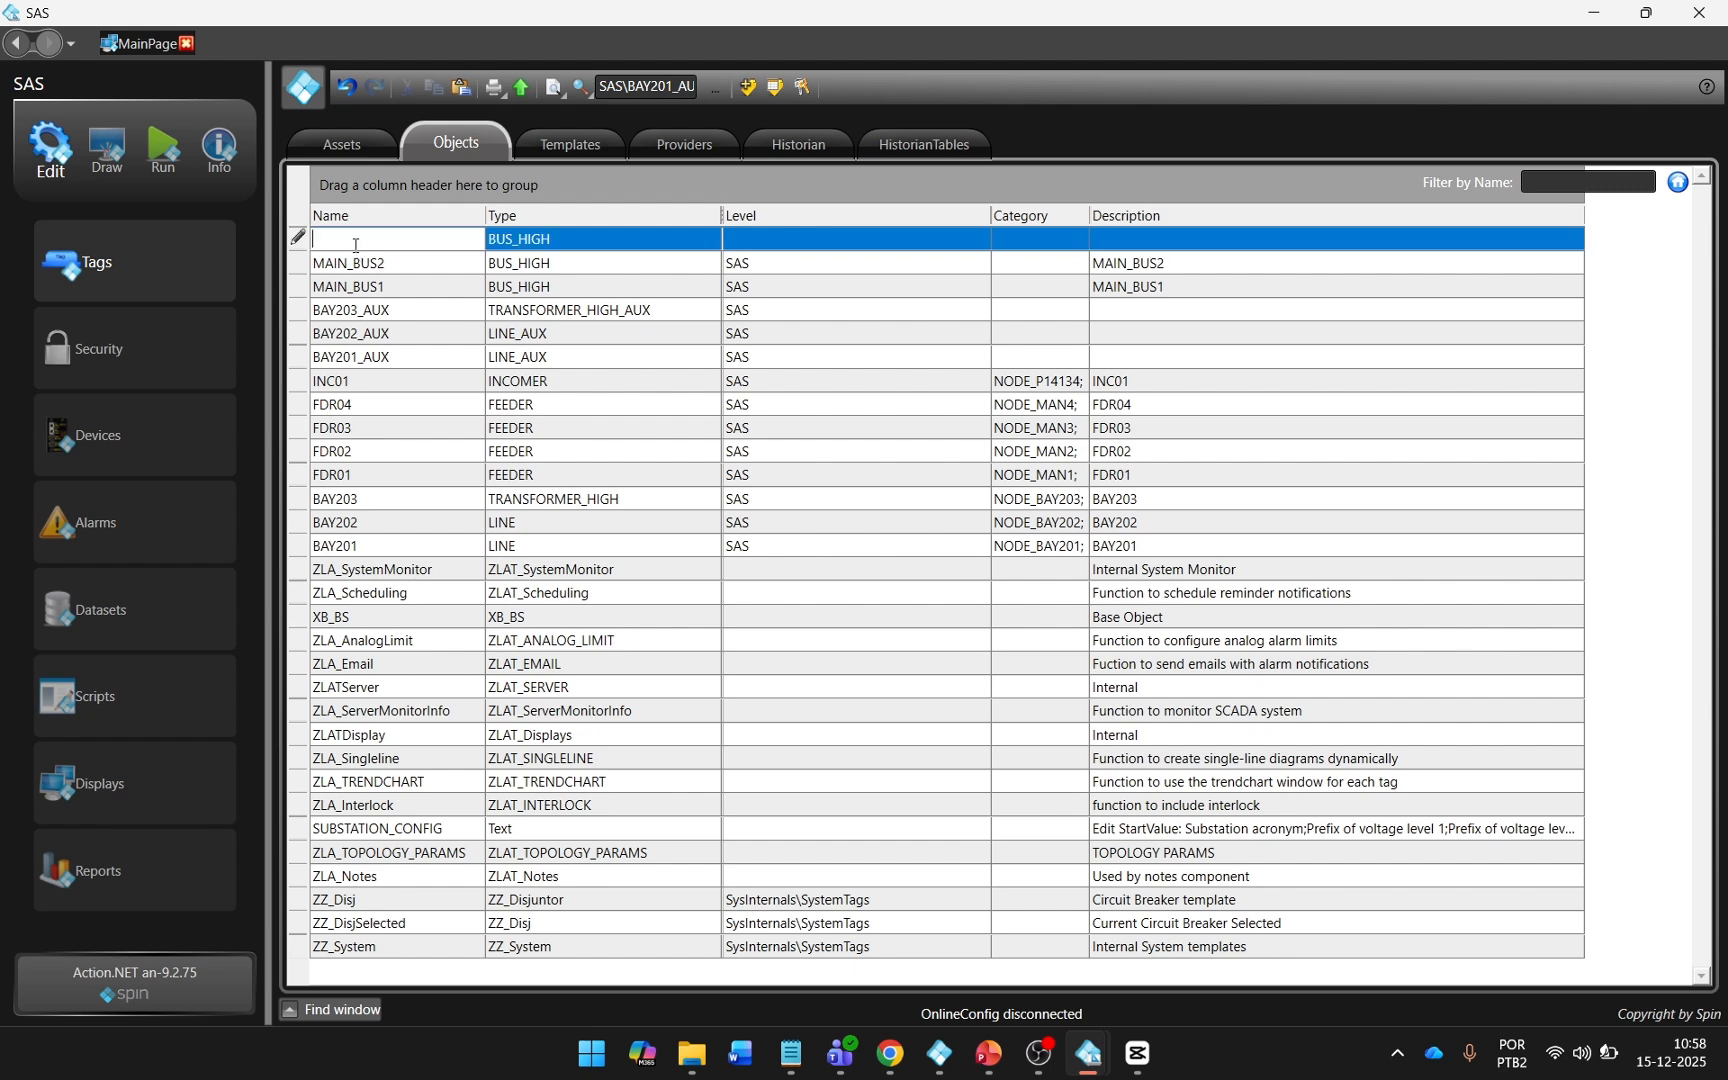
type("TRANSFER_BUS")
left_click(822, 240)
left_click(1104, 240)
type("TRANSFER")
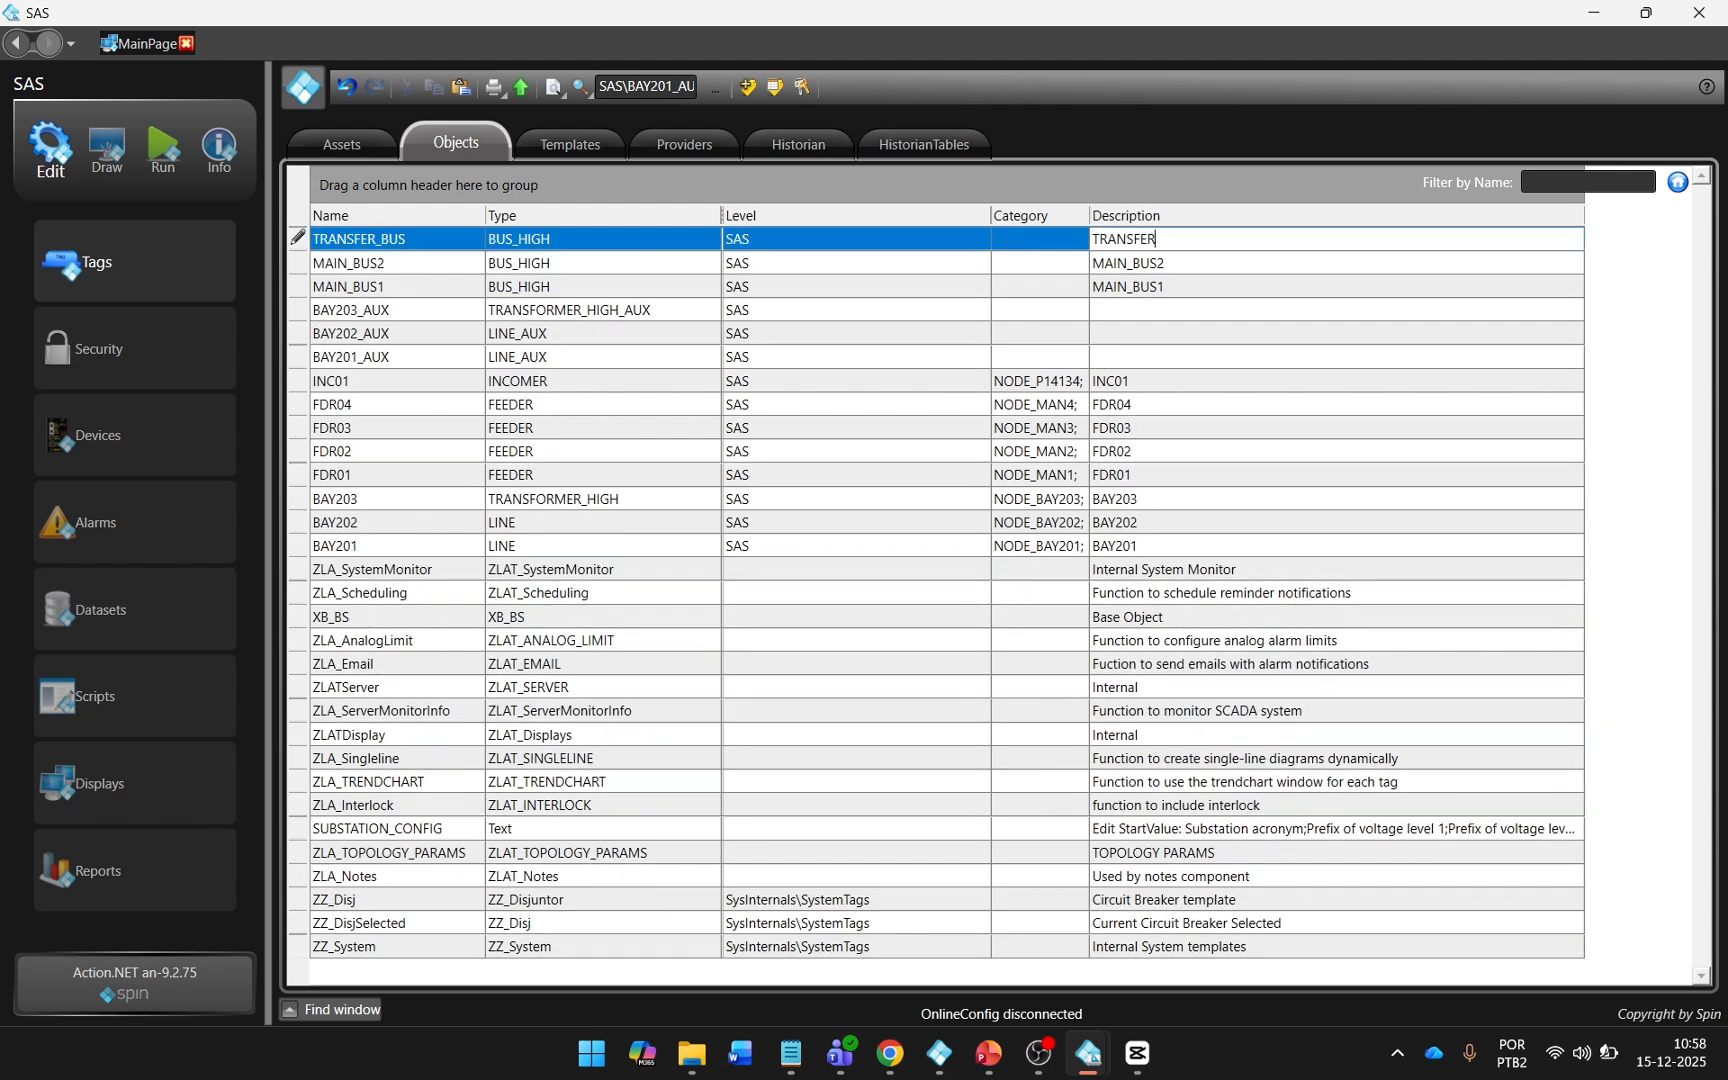
type("_BUS")
key("Return")
Add a tag object named BUS1 of type BUS_LOW at level SAS, with the description BUS1.
left_click(395, 237)
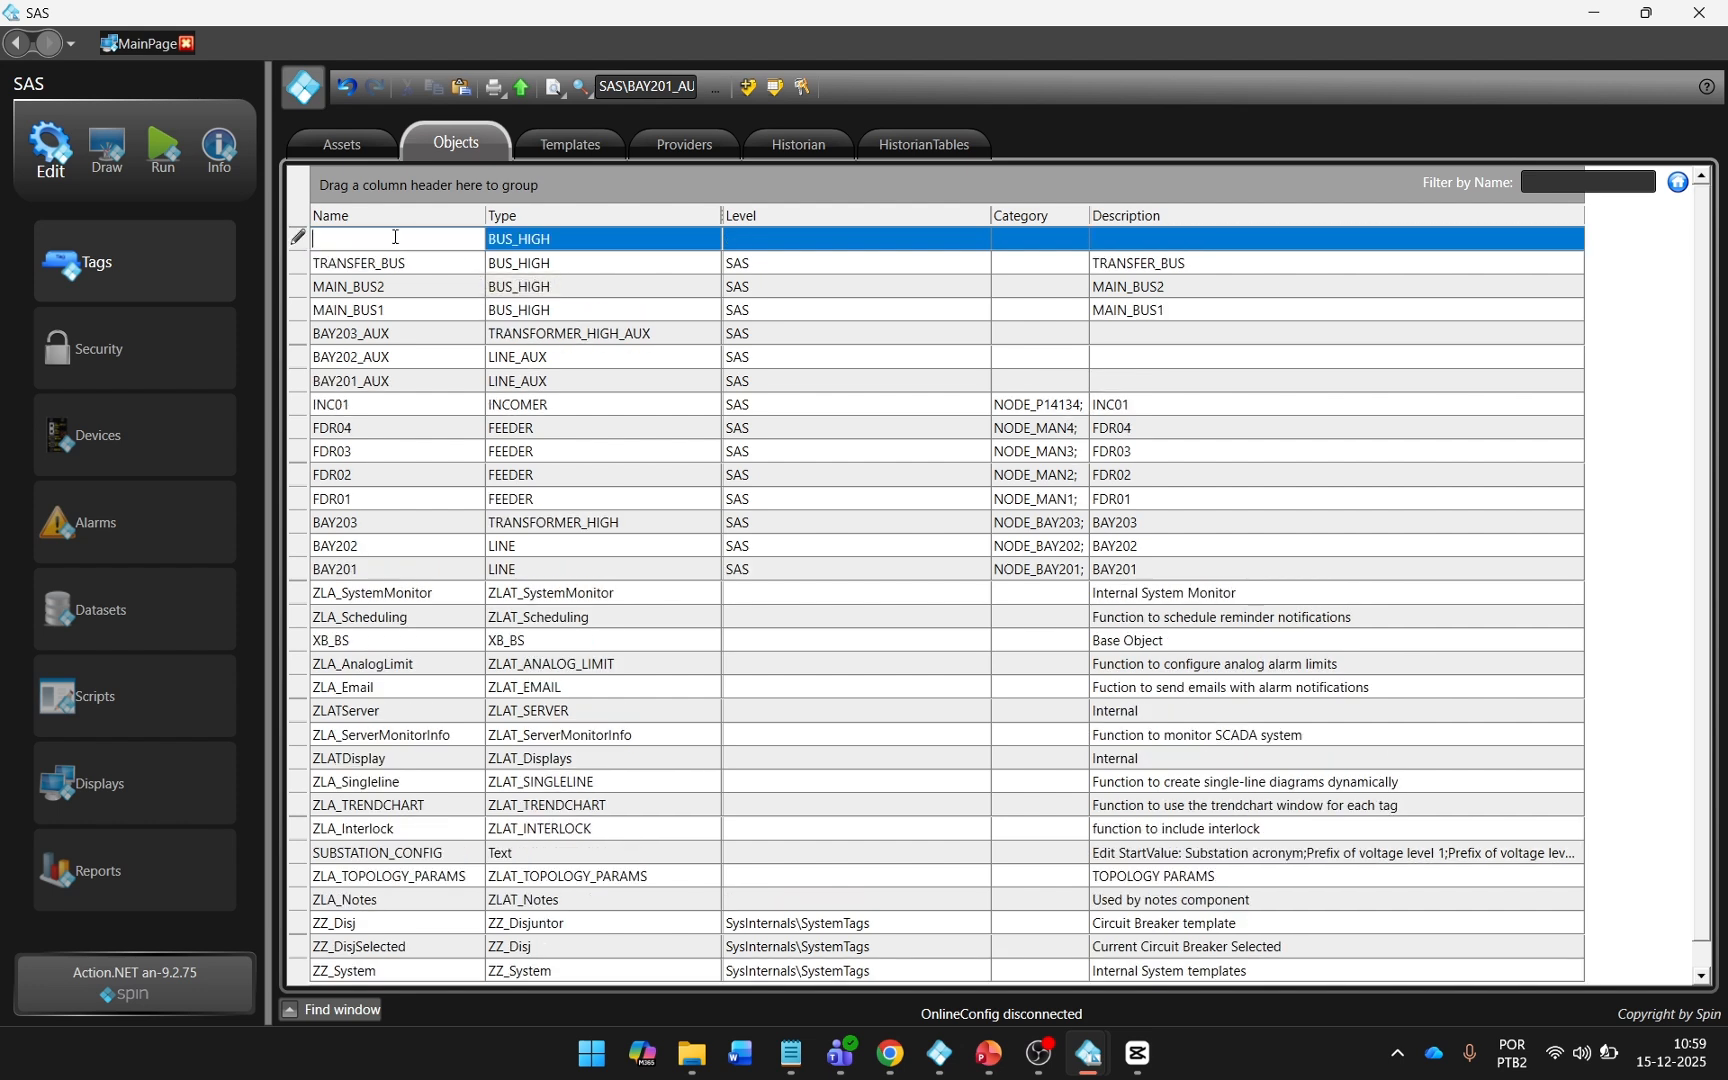
type("BUS1")
left_click(621, 245)
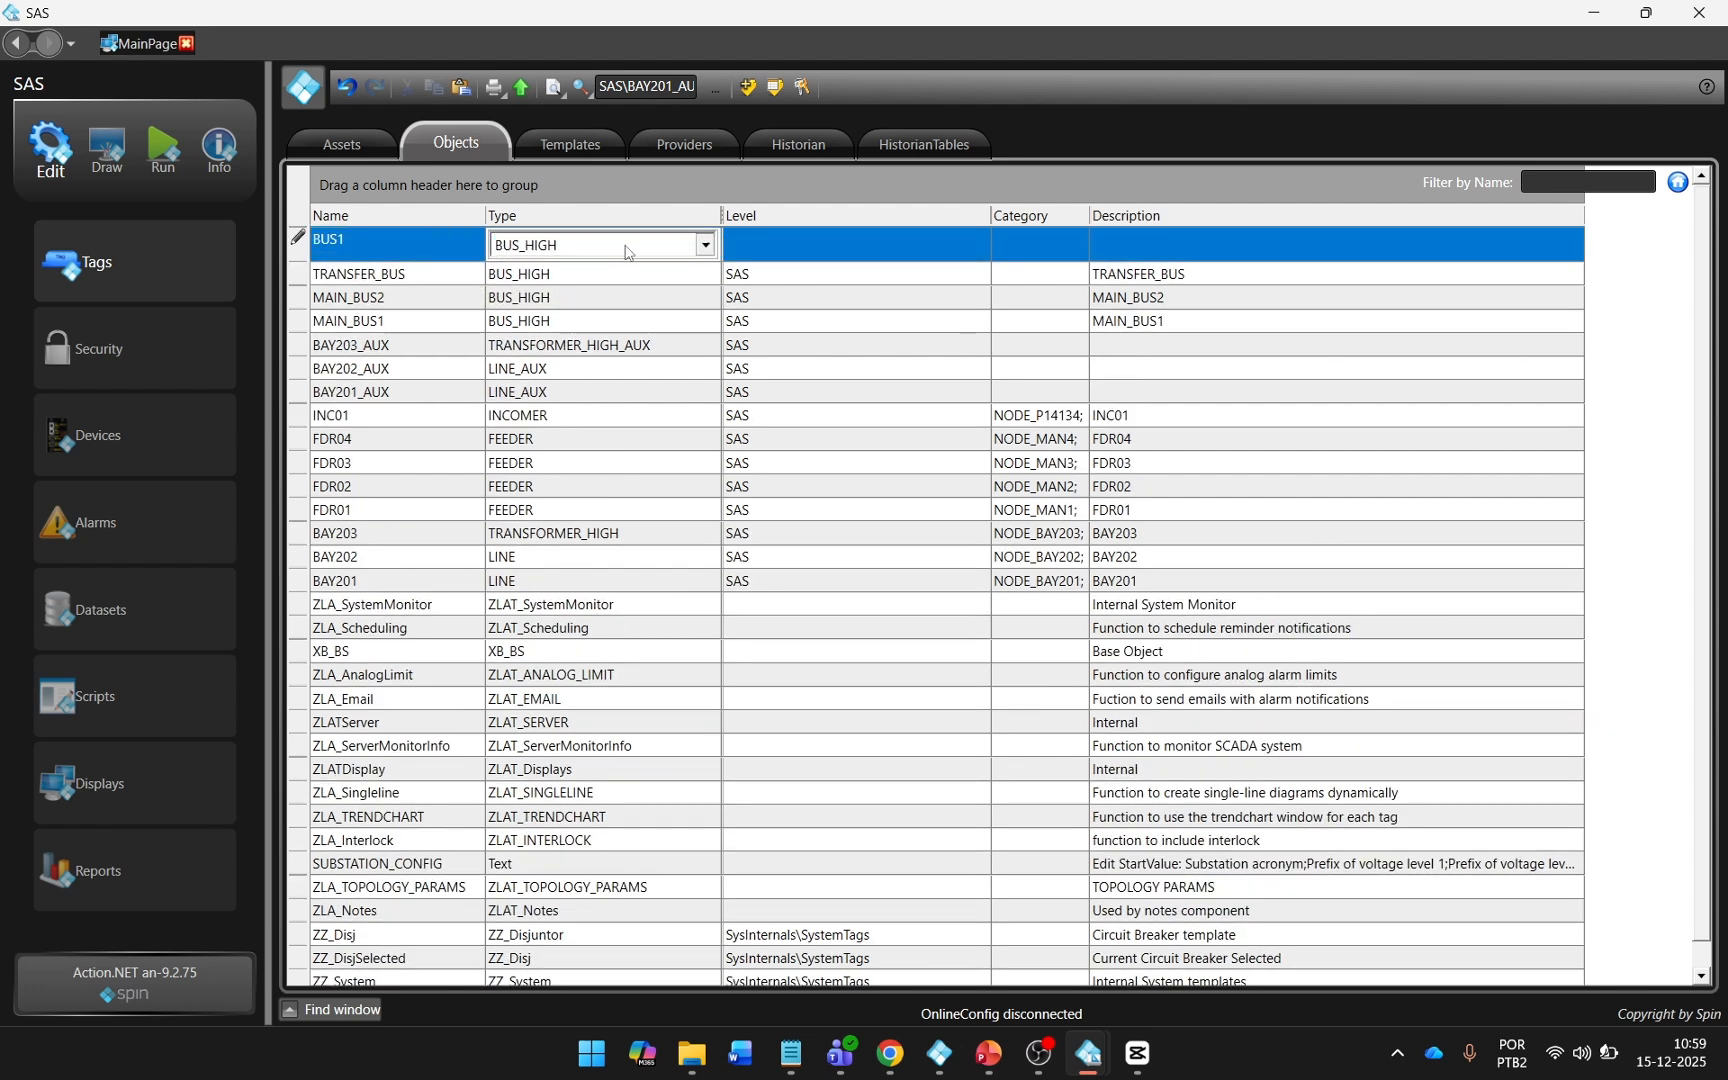
left_click(621, 355)
left_click(1129, 240)
type("BUS1")
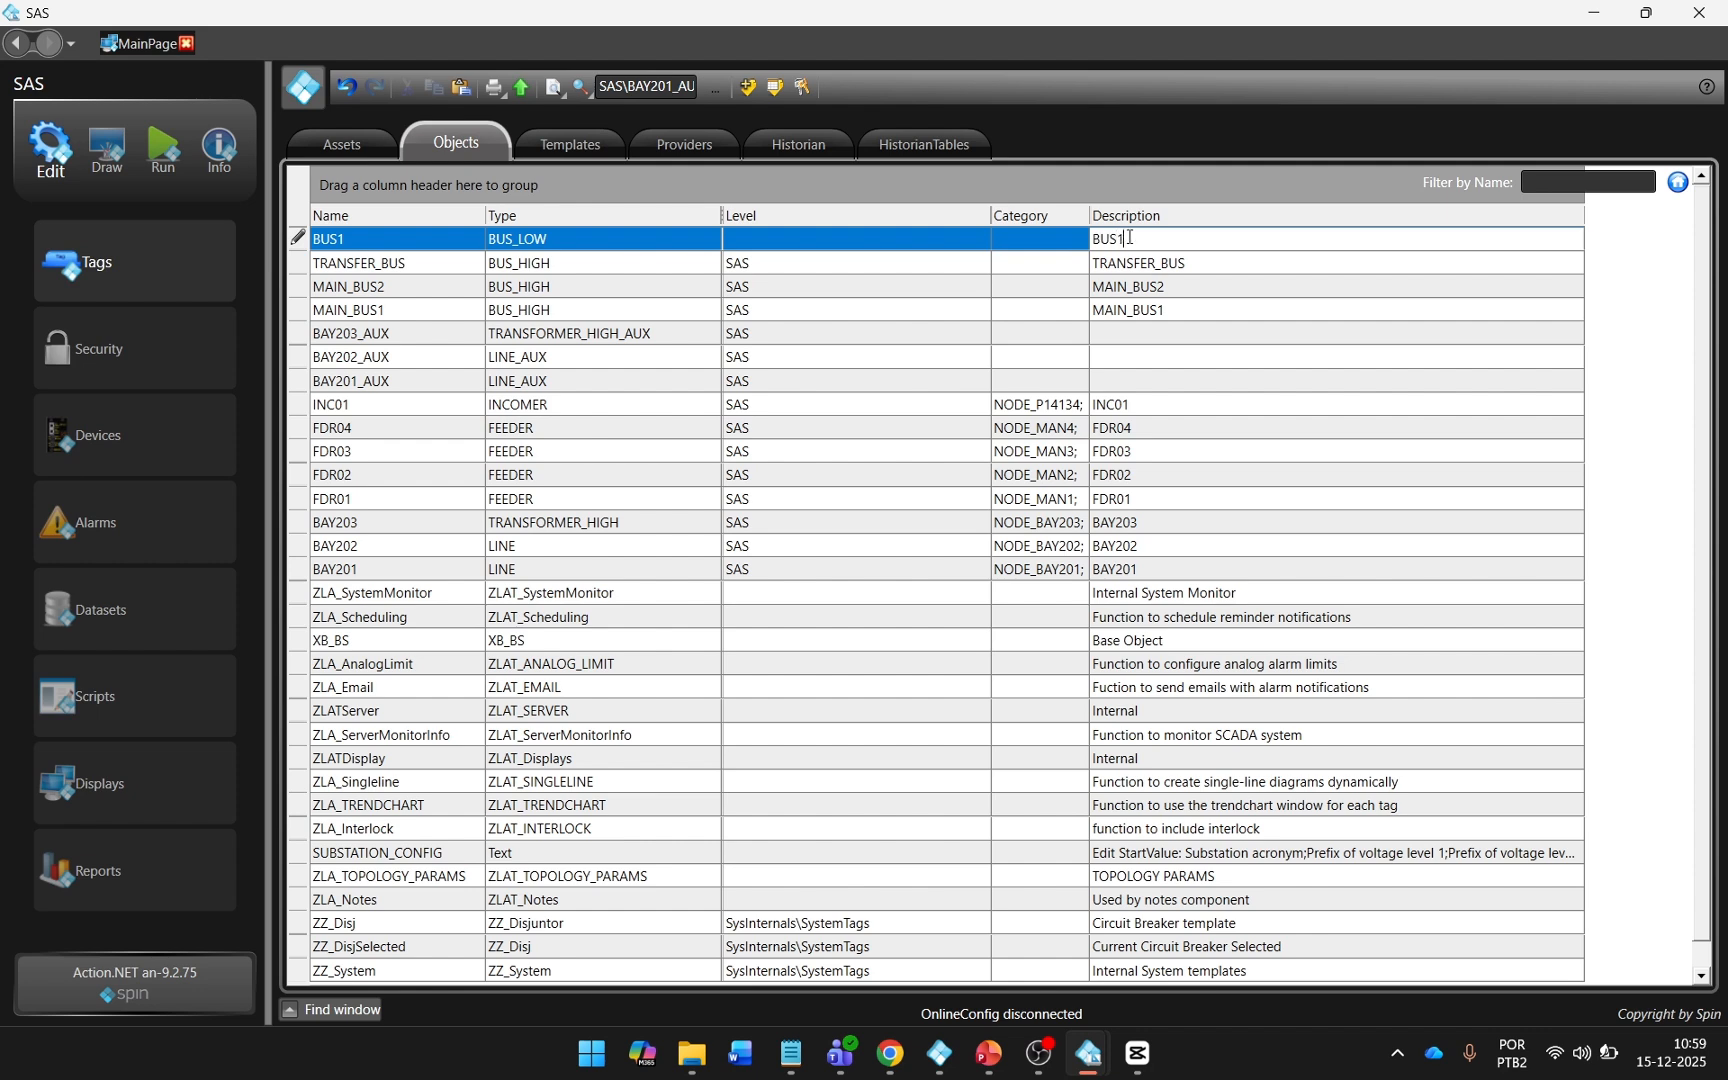
key("Return")
left_click(893, 267)
type("SAS")
key("Return")
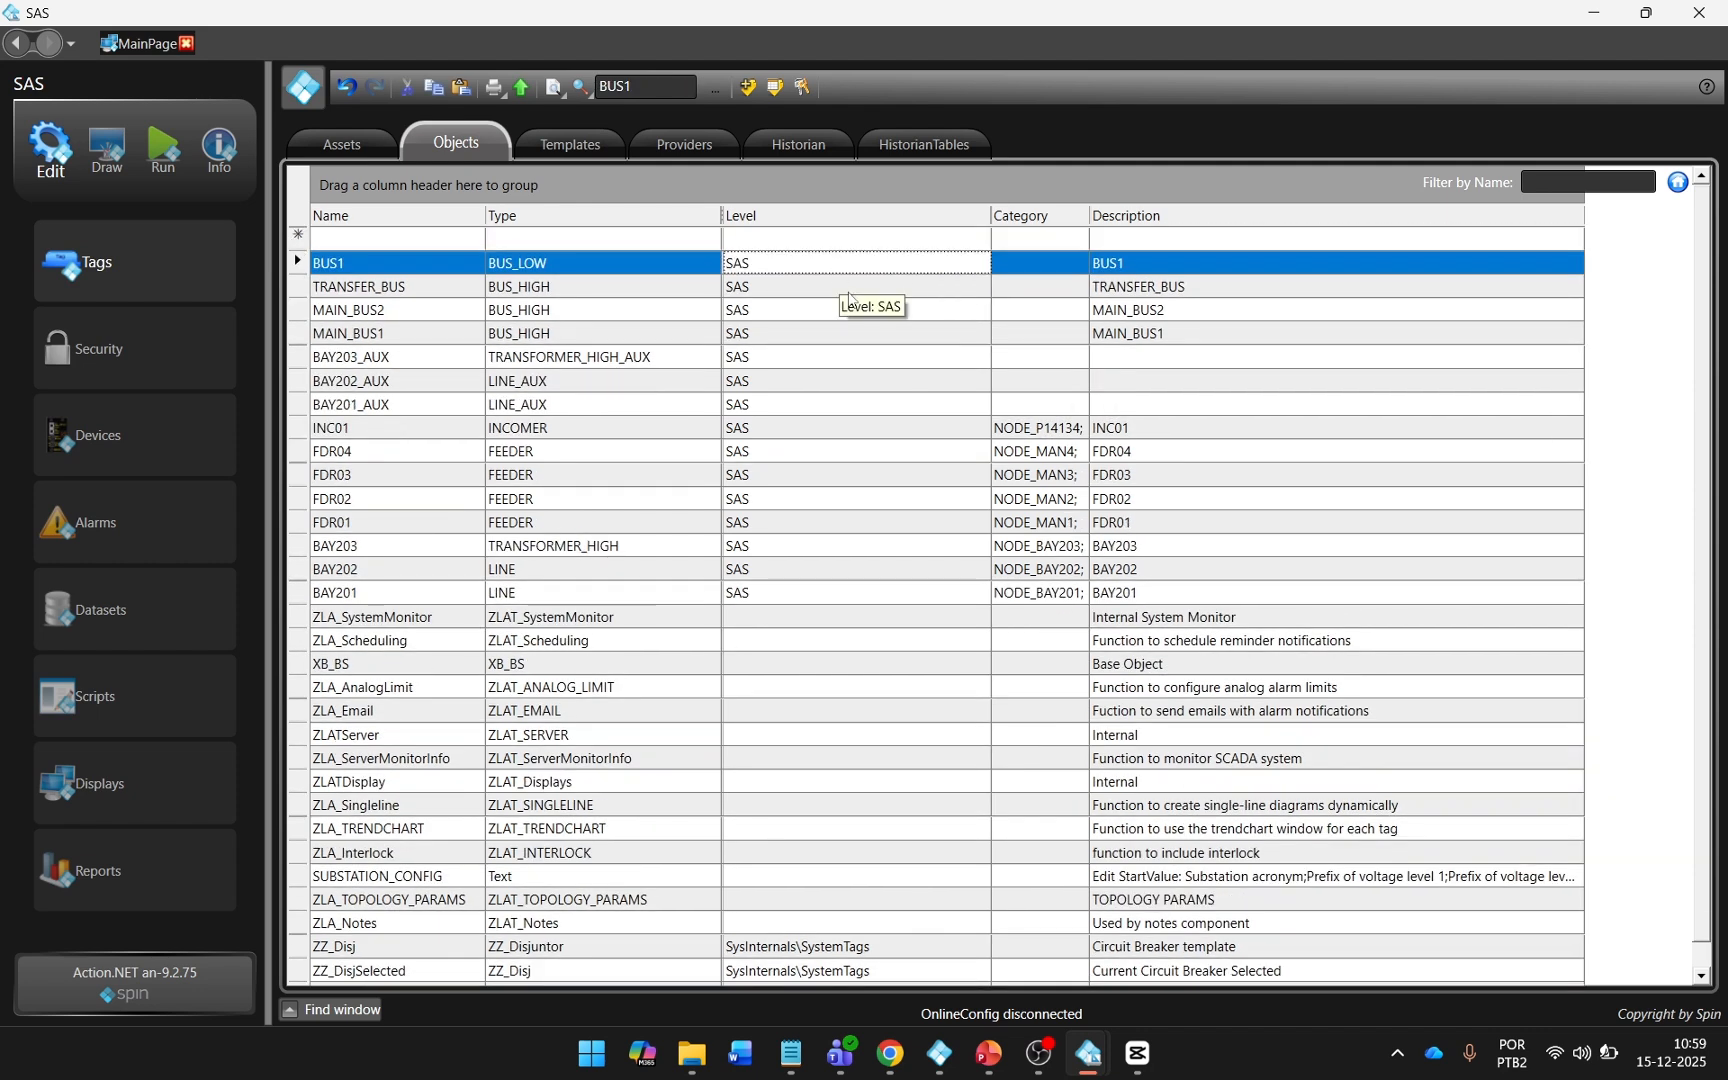
Copy the name of the BAY201_AUX tag object into its description.
left_click(378, 410)
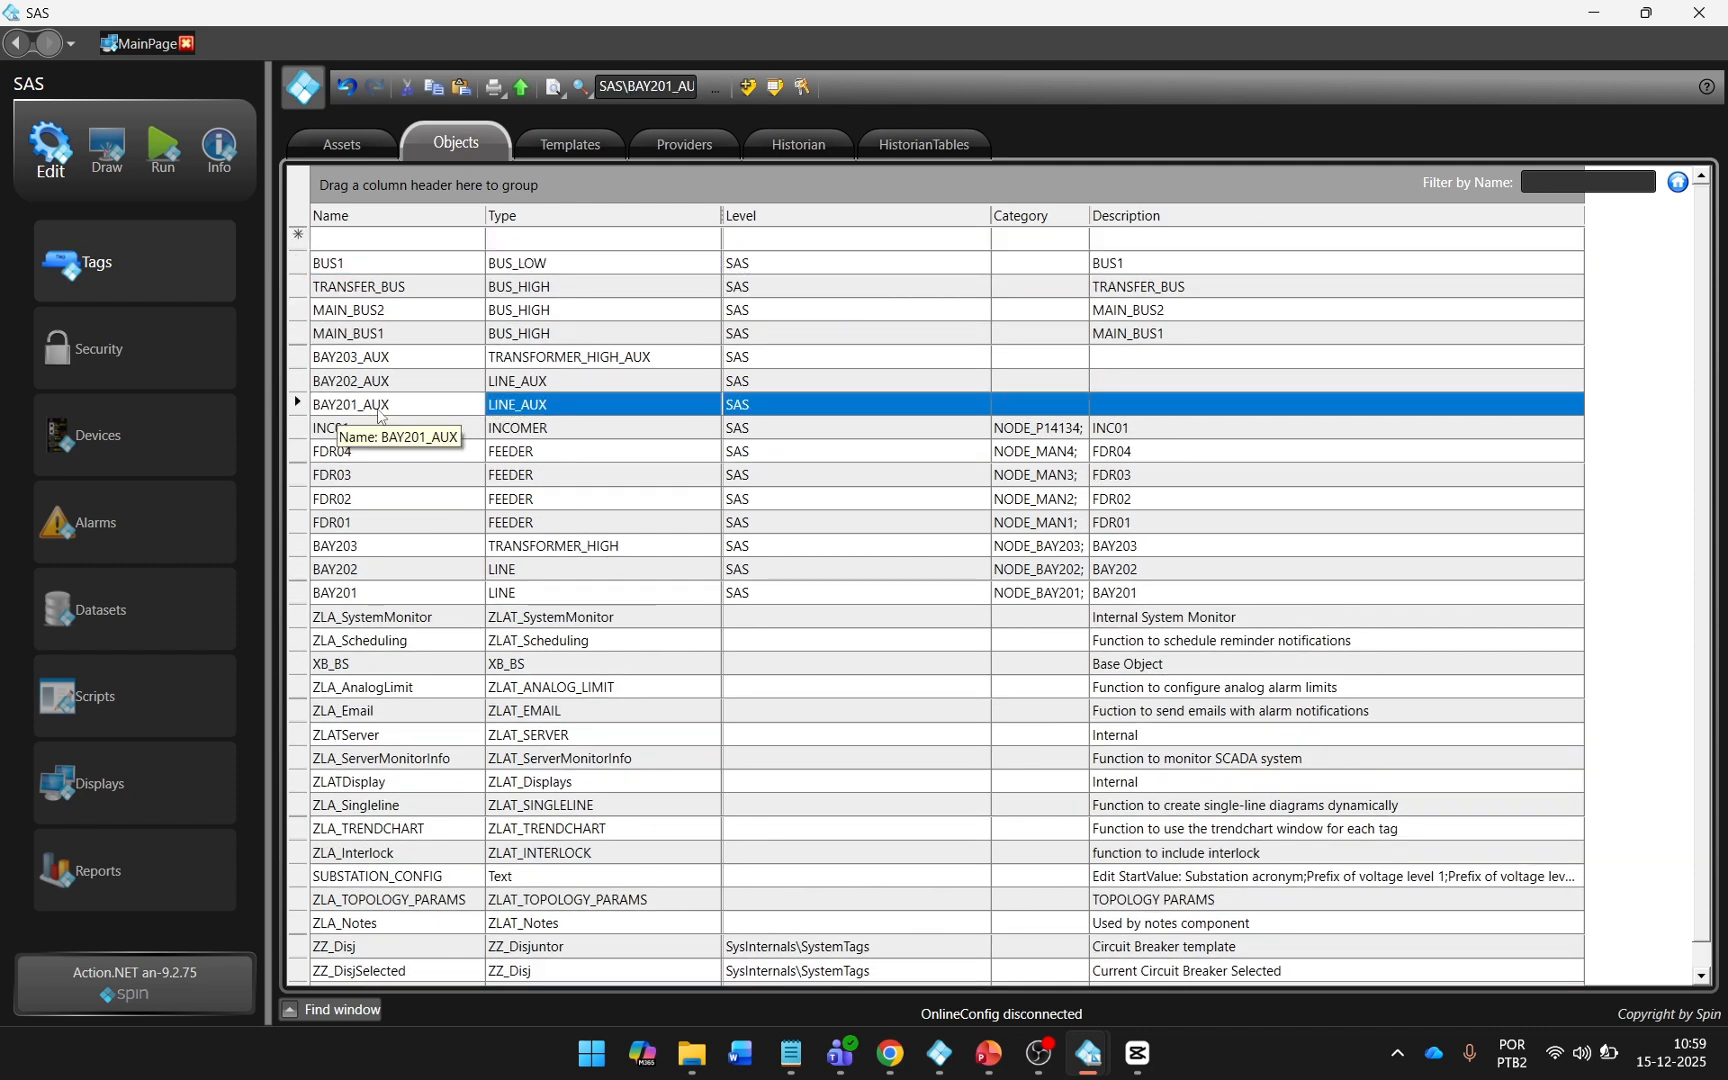
left_click(1298, 405)
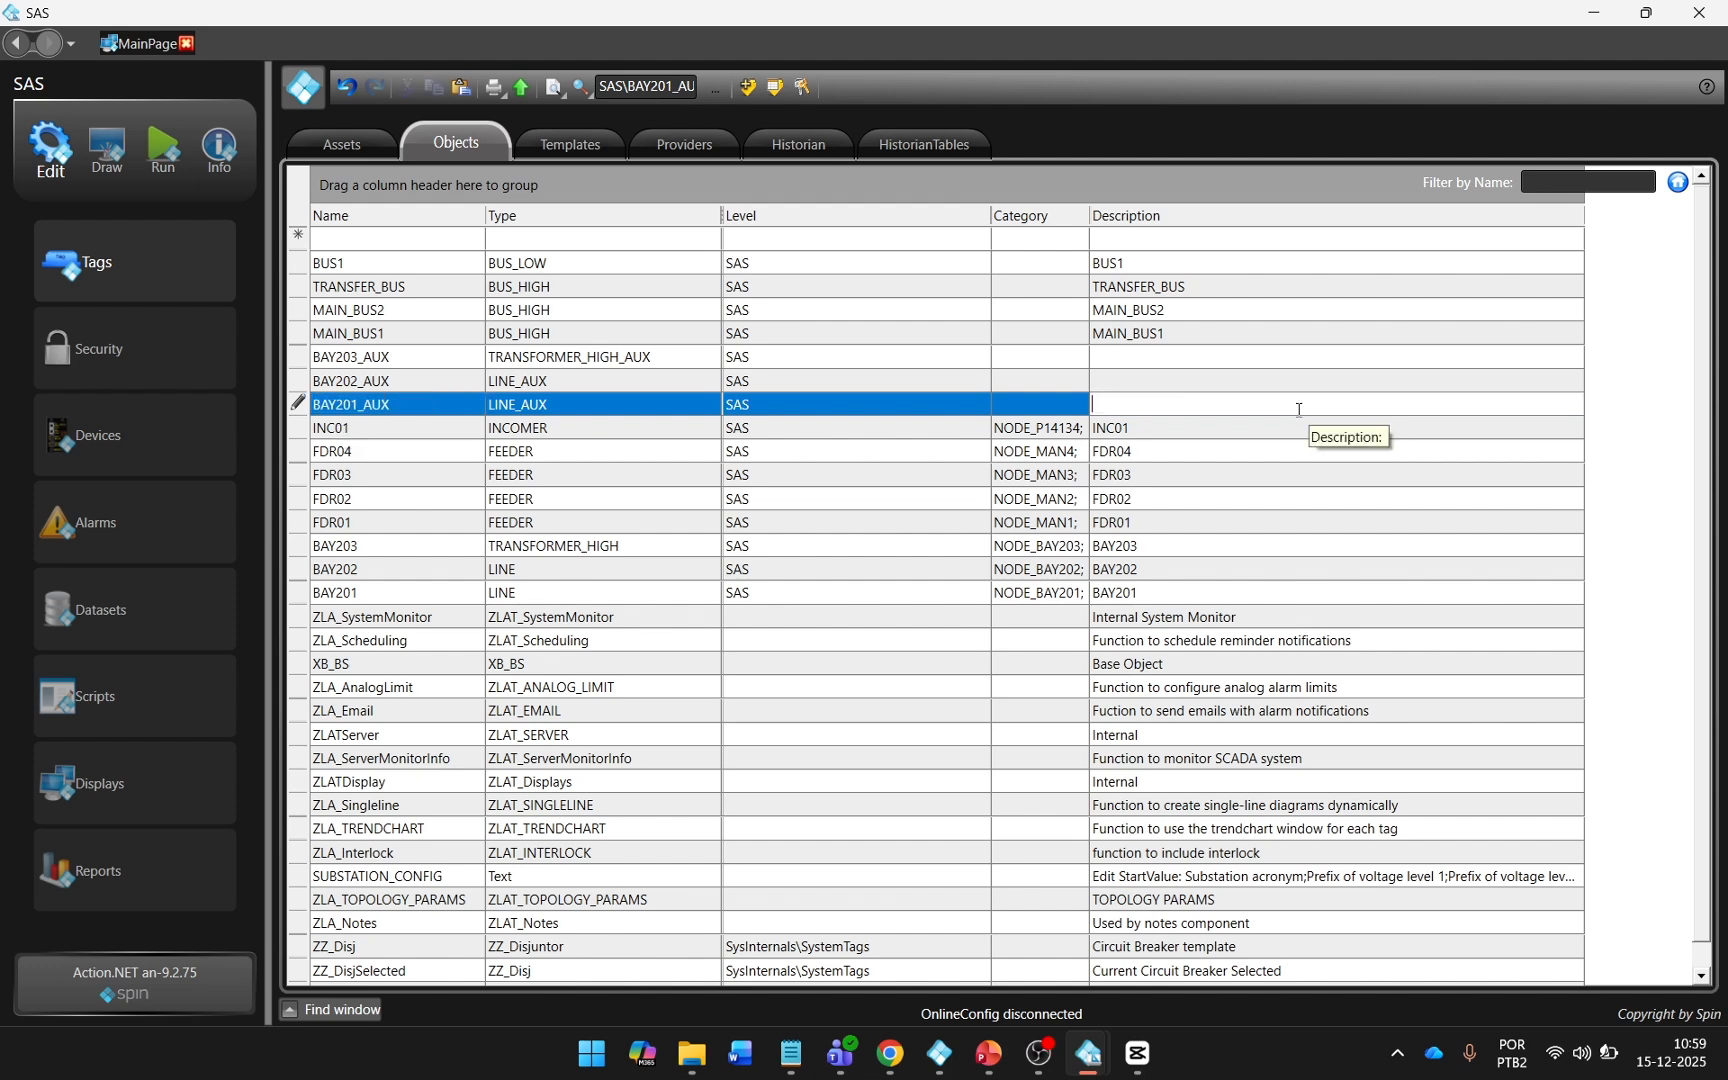
type("BAY201_AUX")
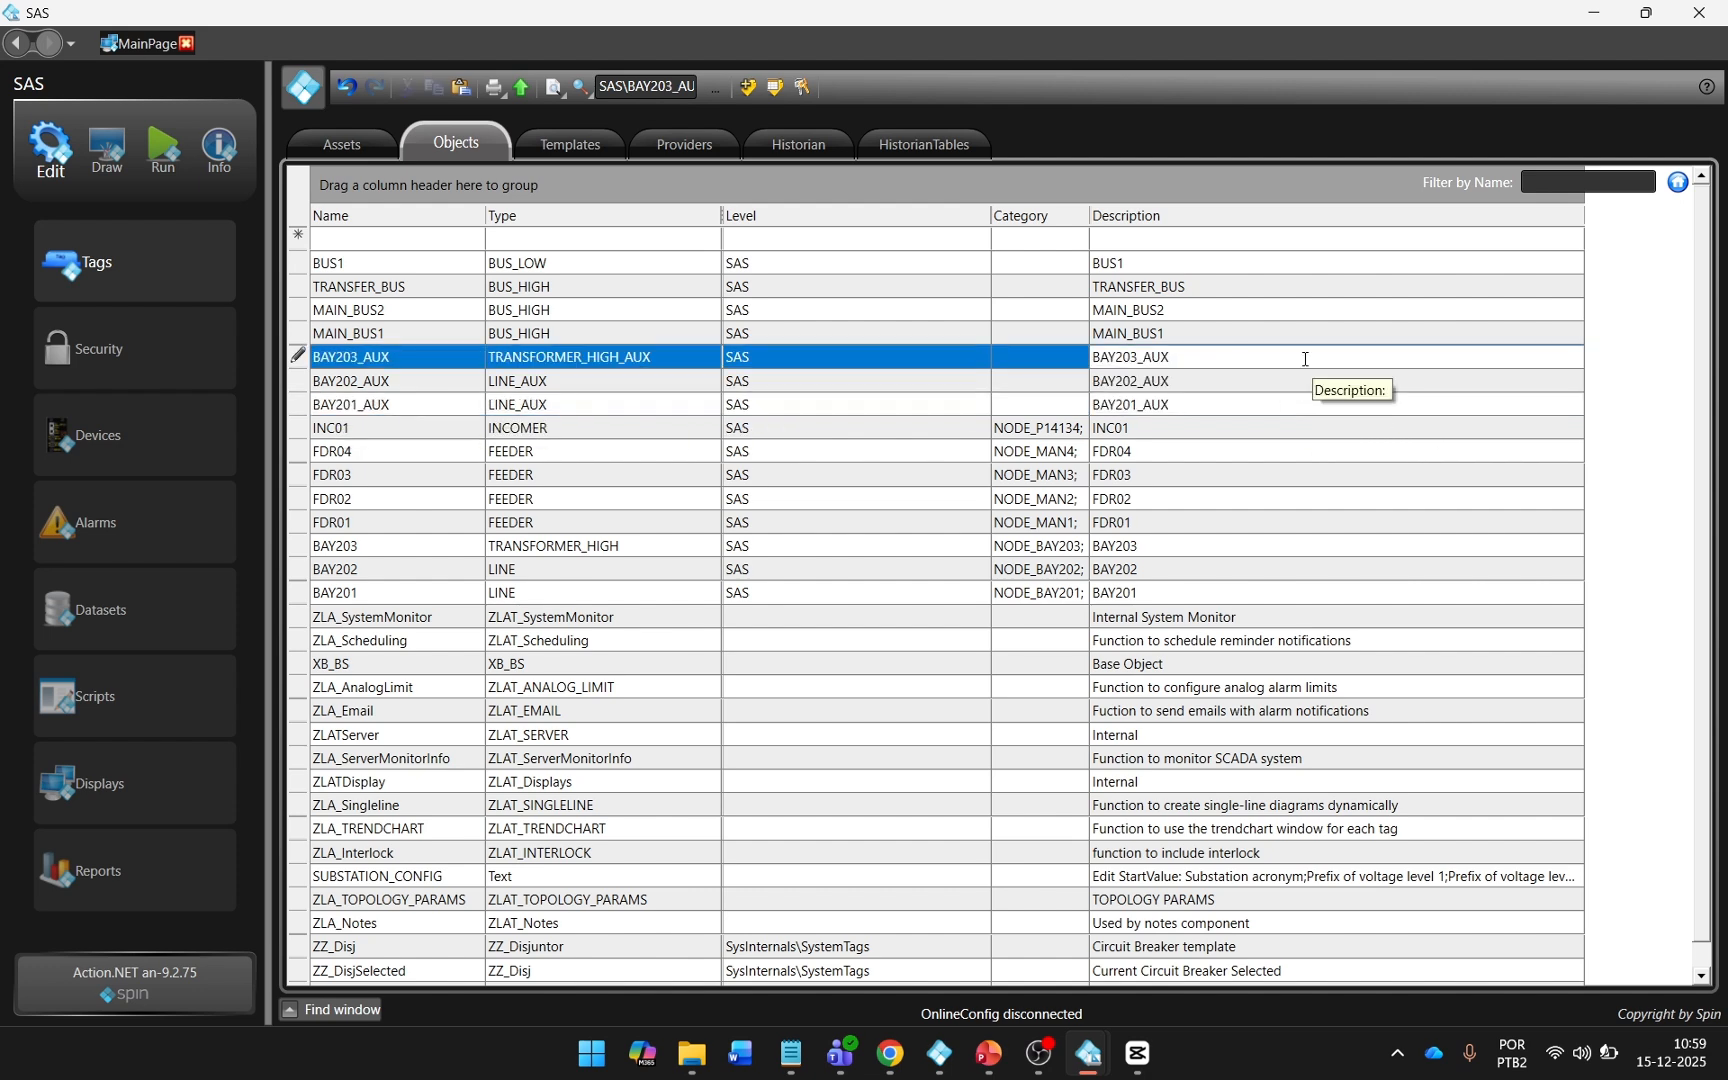
key("Return")
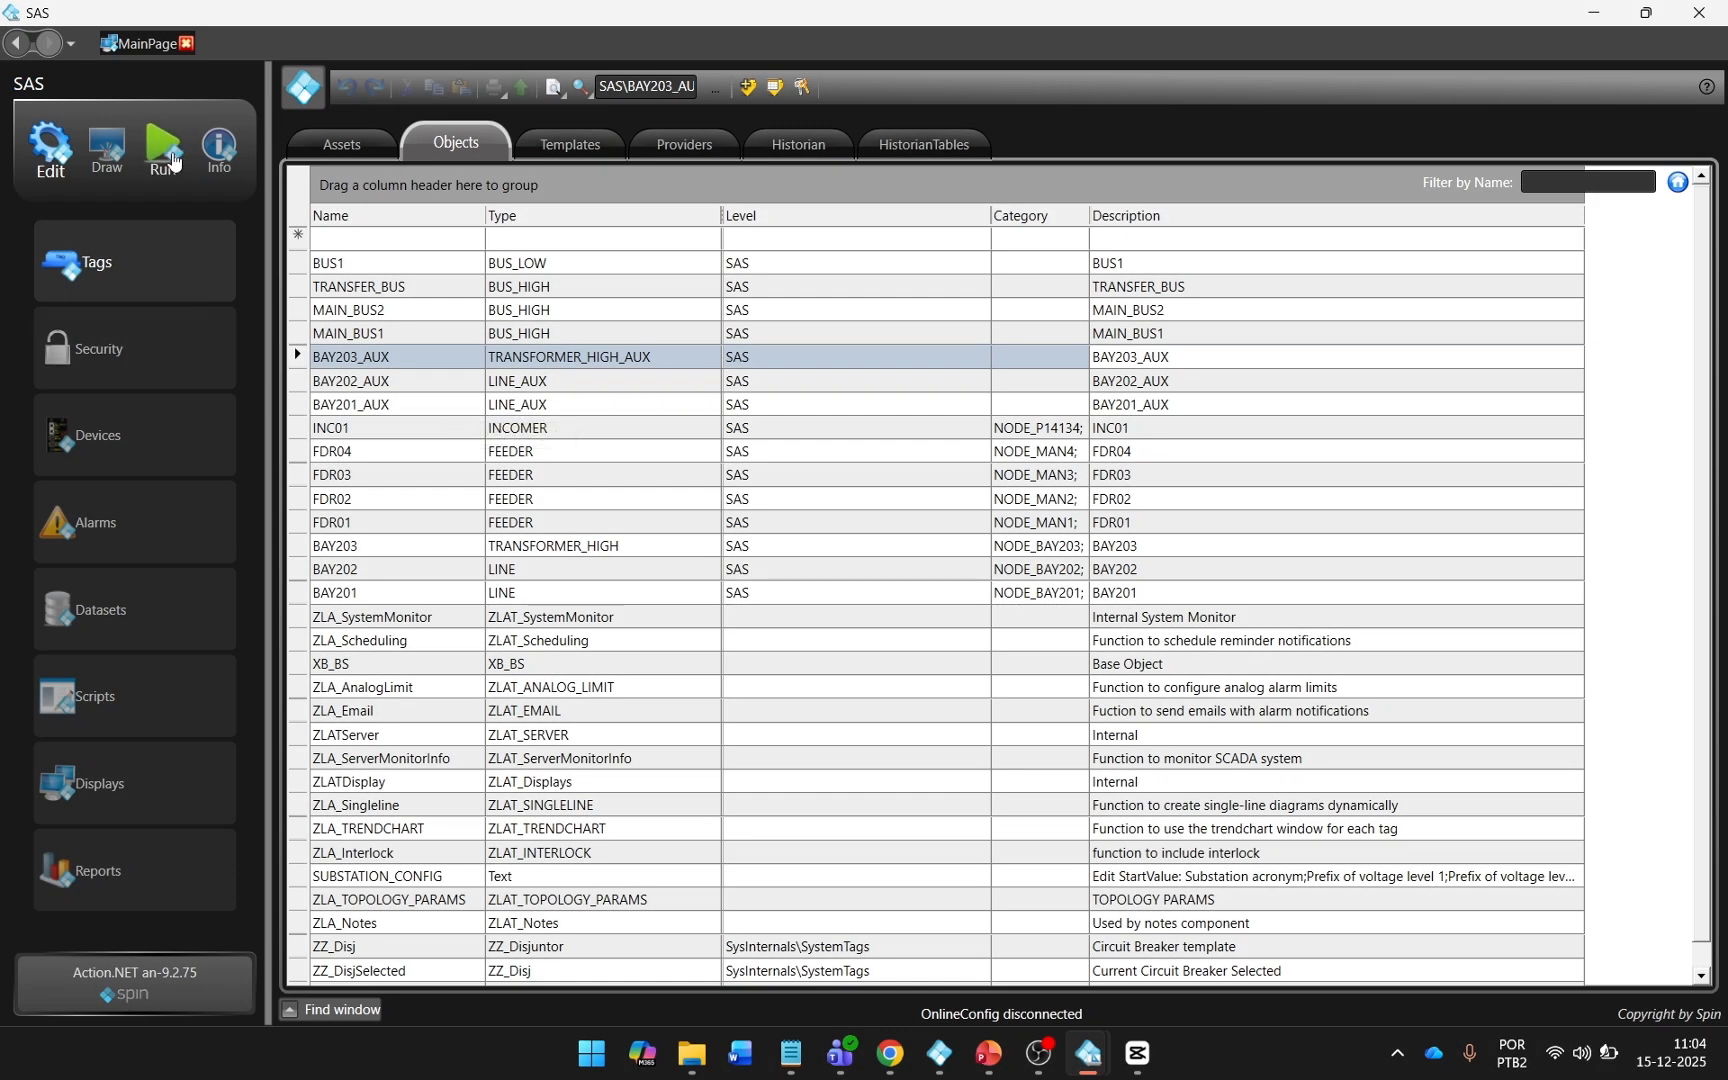
Open the Topology Generator import extension and choose the single-line diagram display and operation level SAS.
left_click(168, 176)
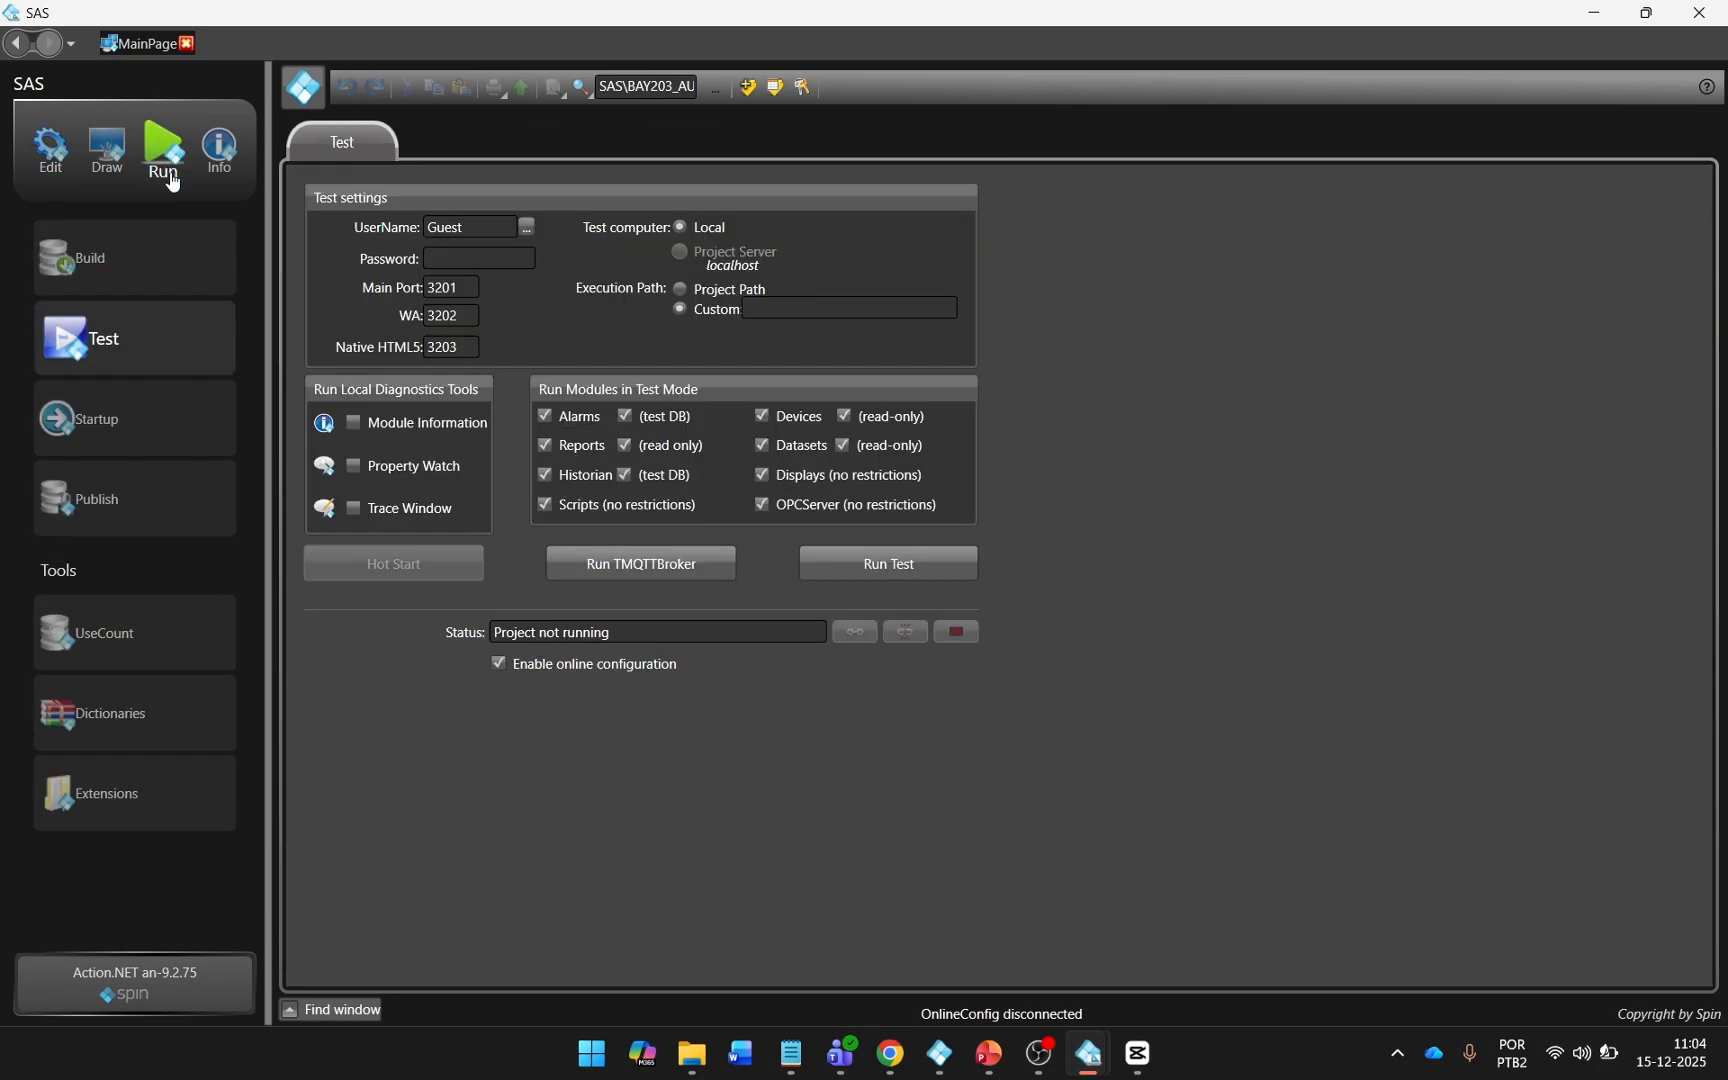
left_click(136, 800)
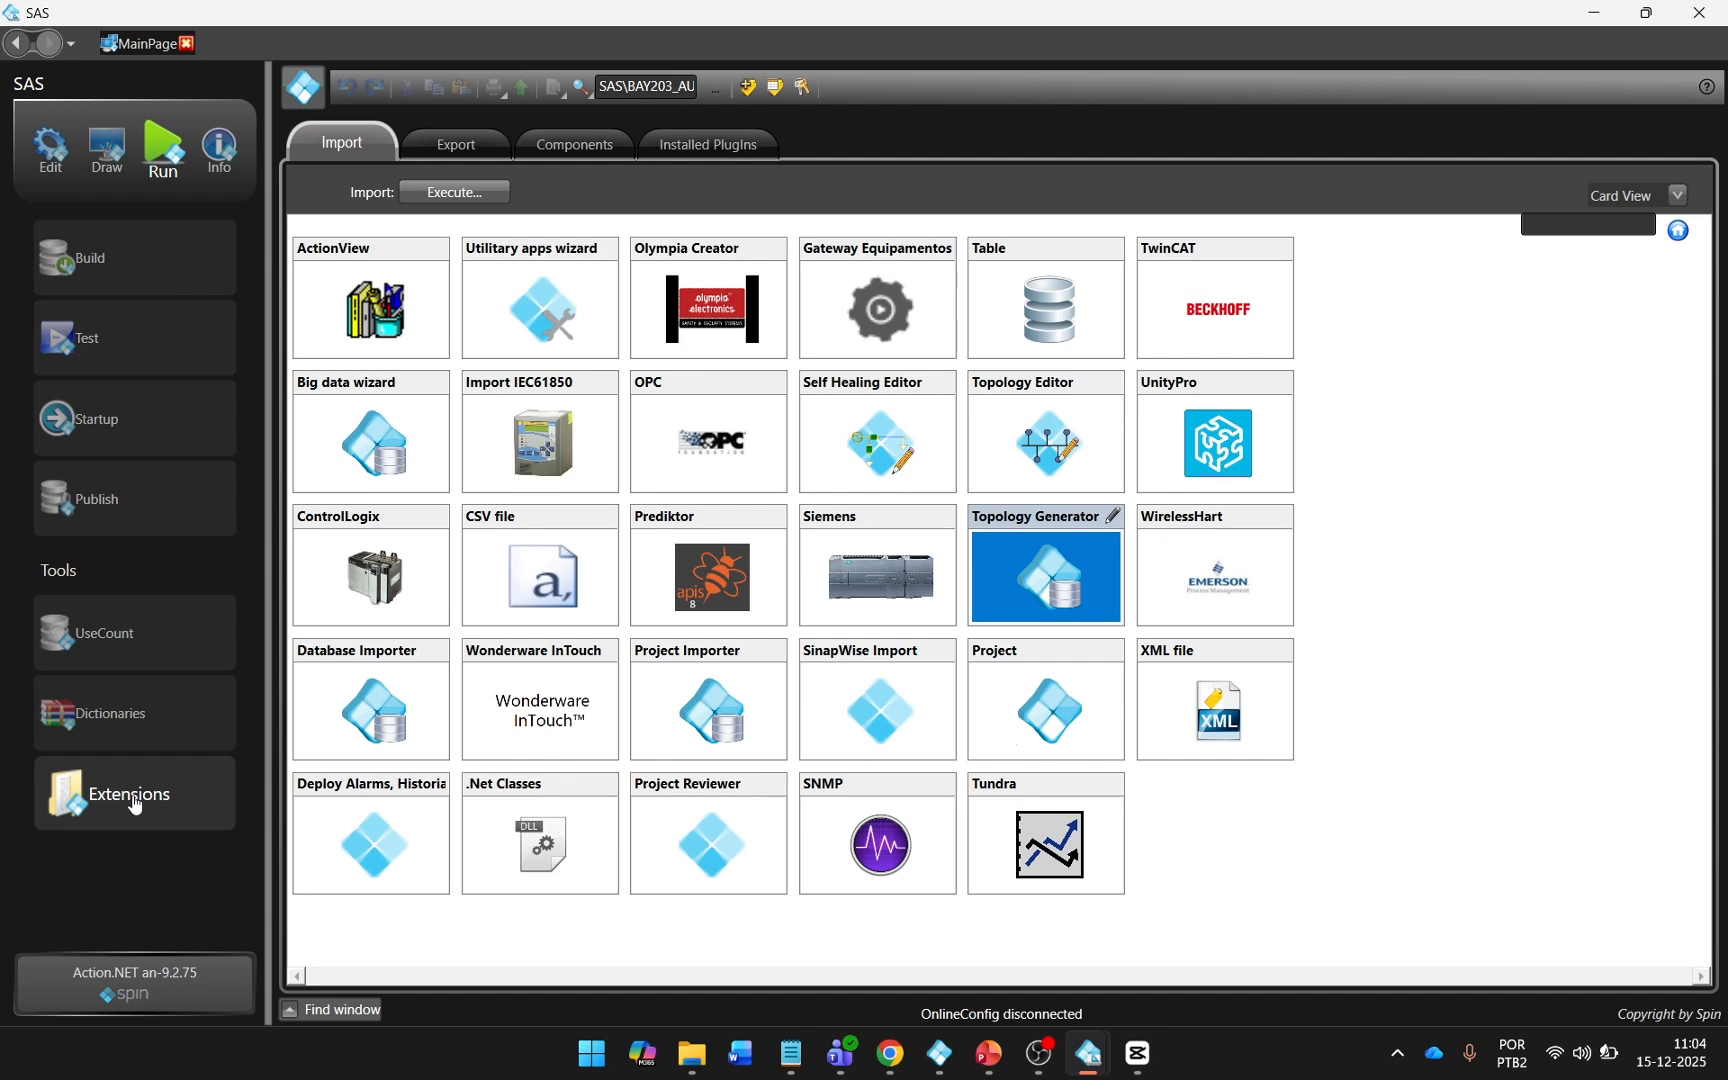
double_click(1034, 585)
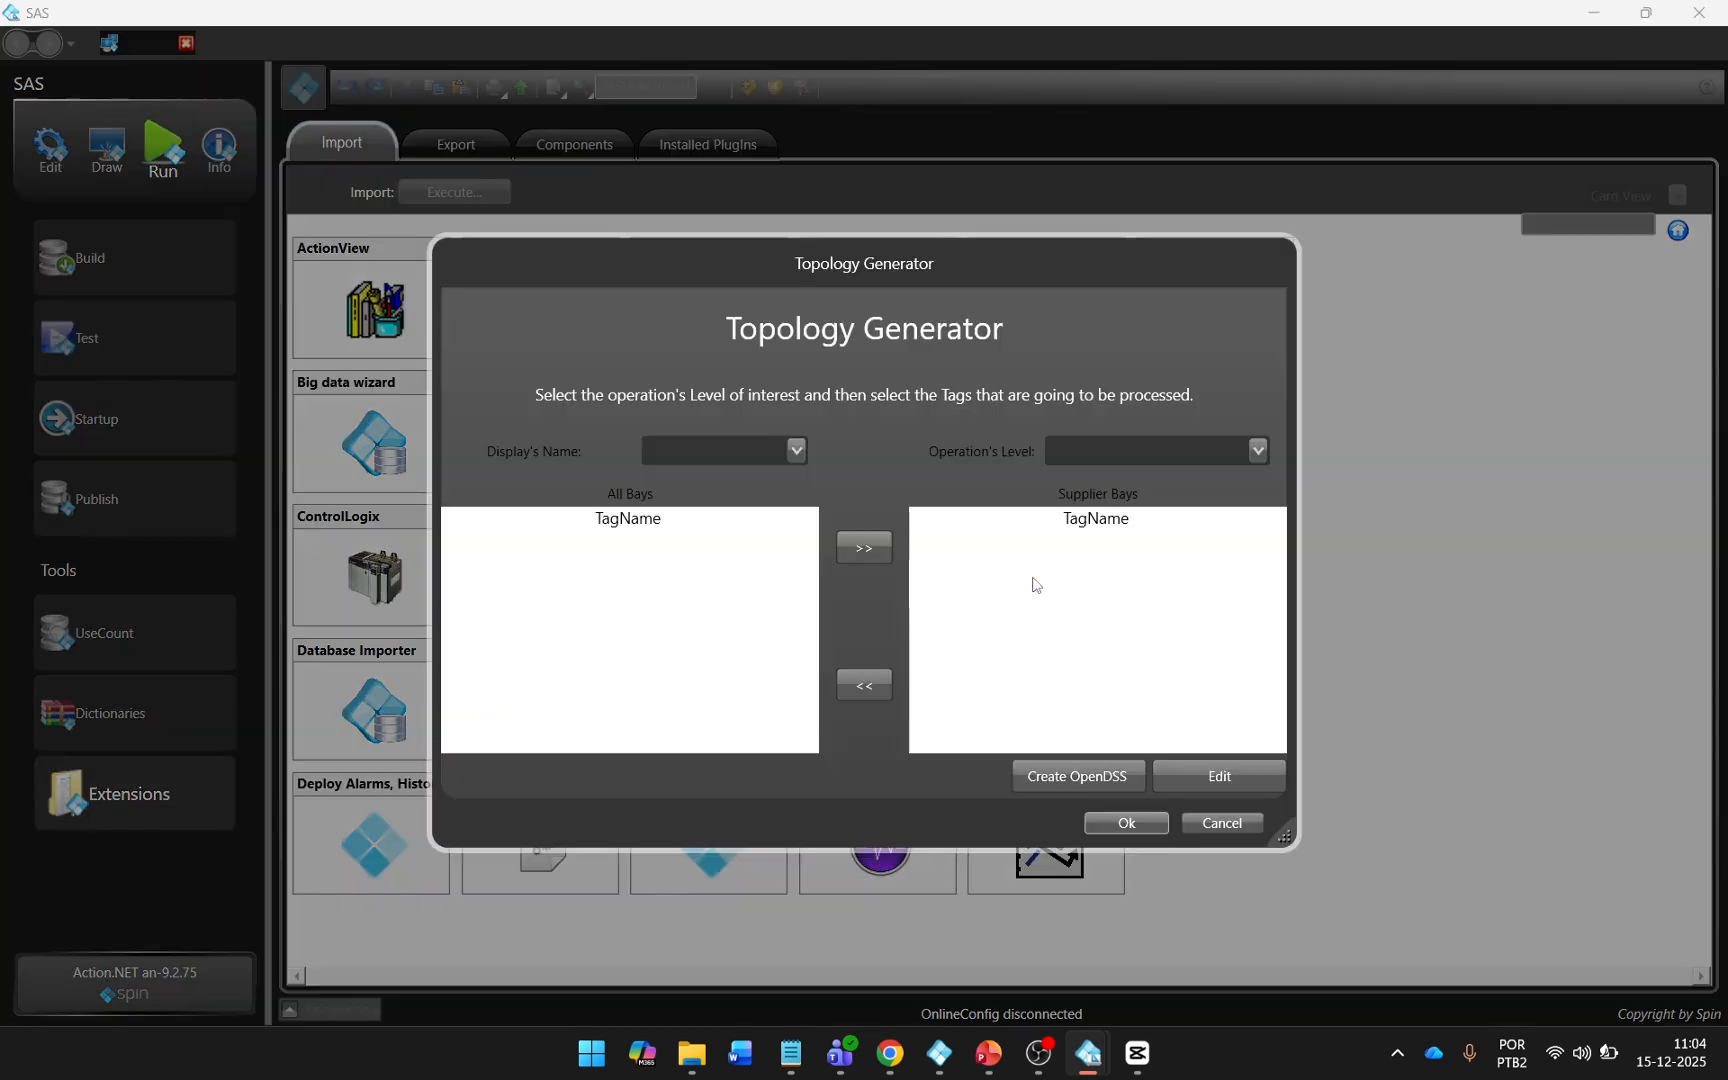
left_click(798, 459)
scroll(796, 576, "down", 7)
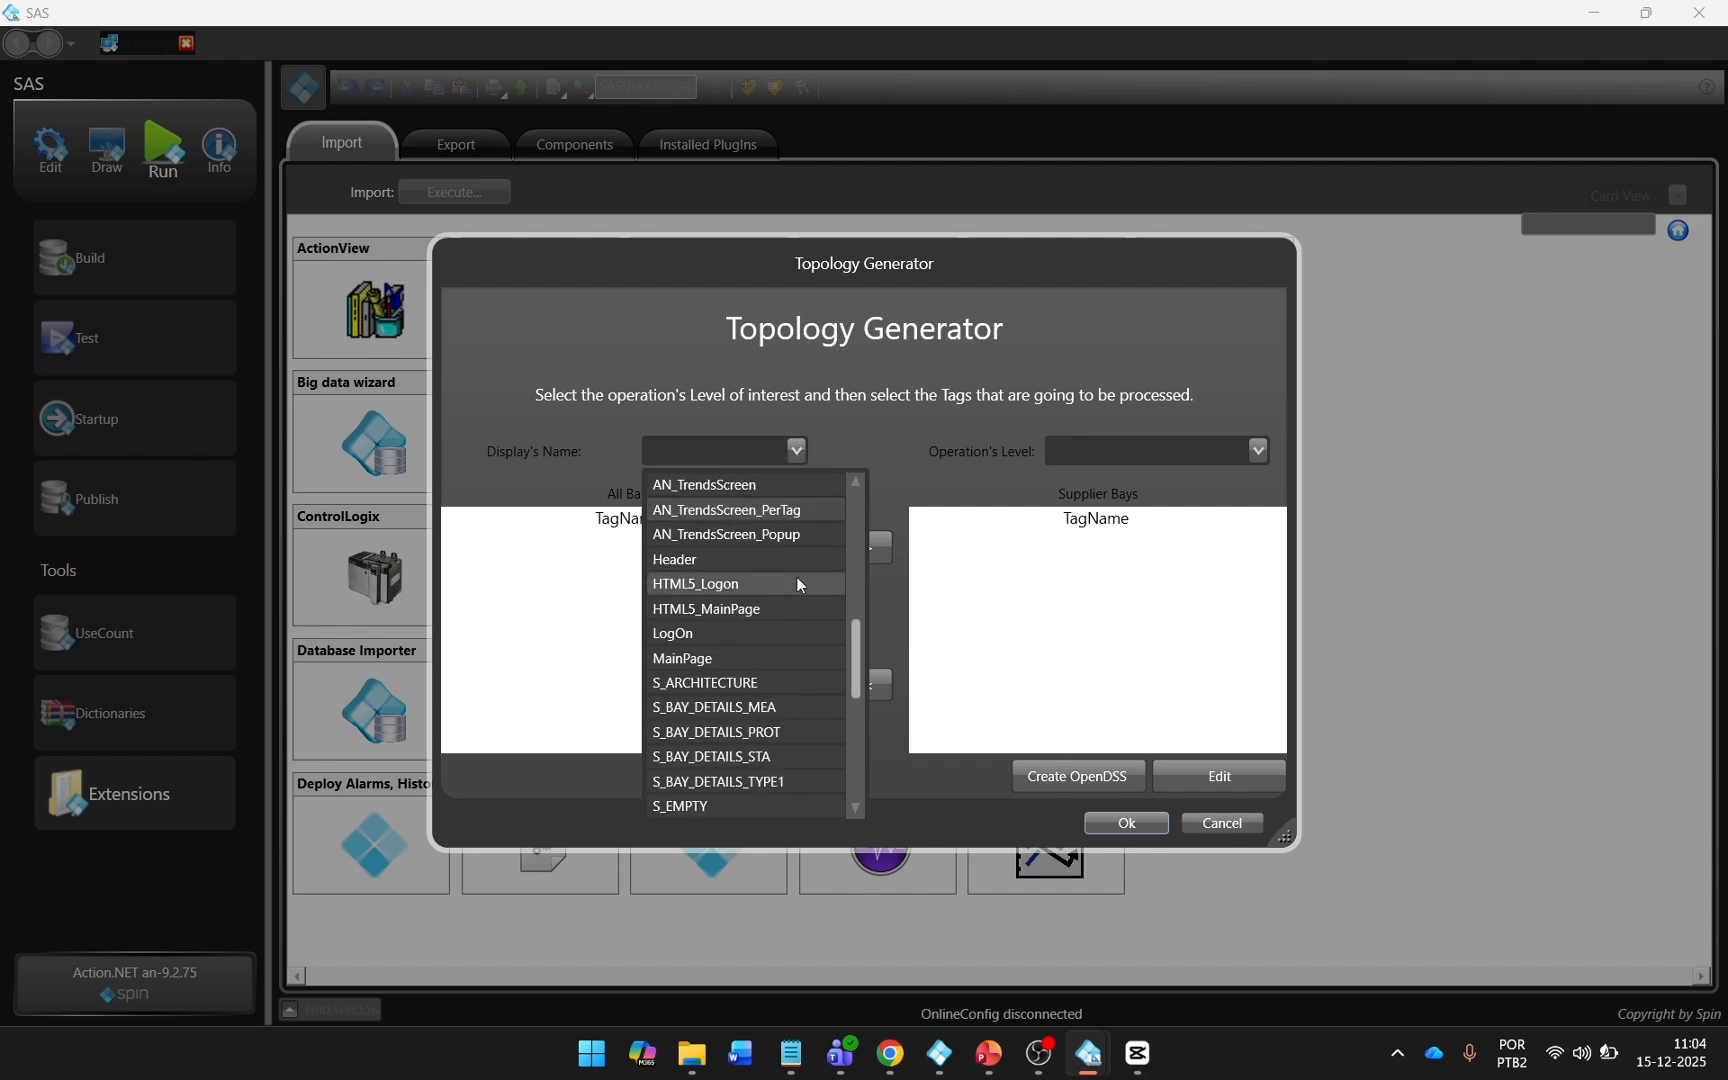
scroll(796, 576, "down", 3)
left_click(796, 688)
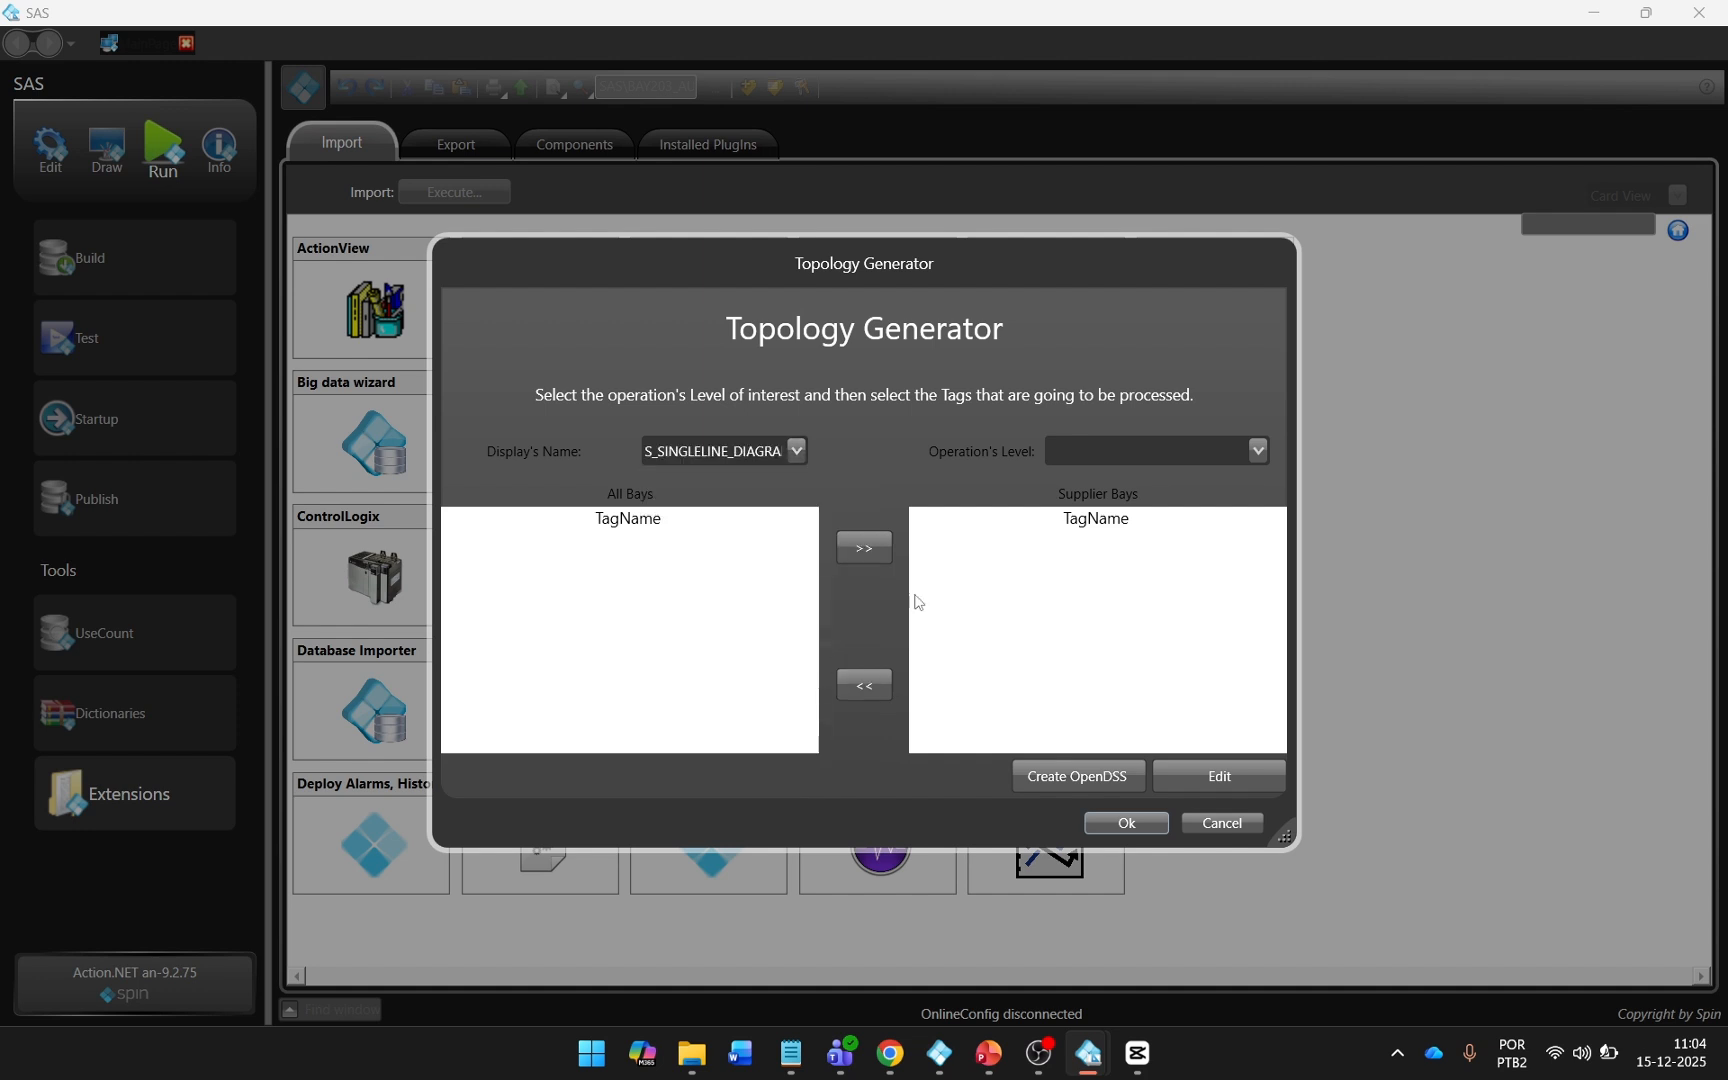
left_click(1243, 449)
left_click(1197, 485)
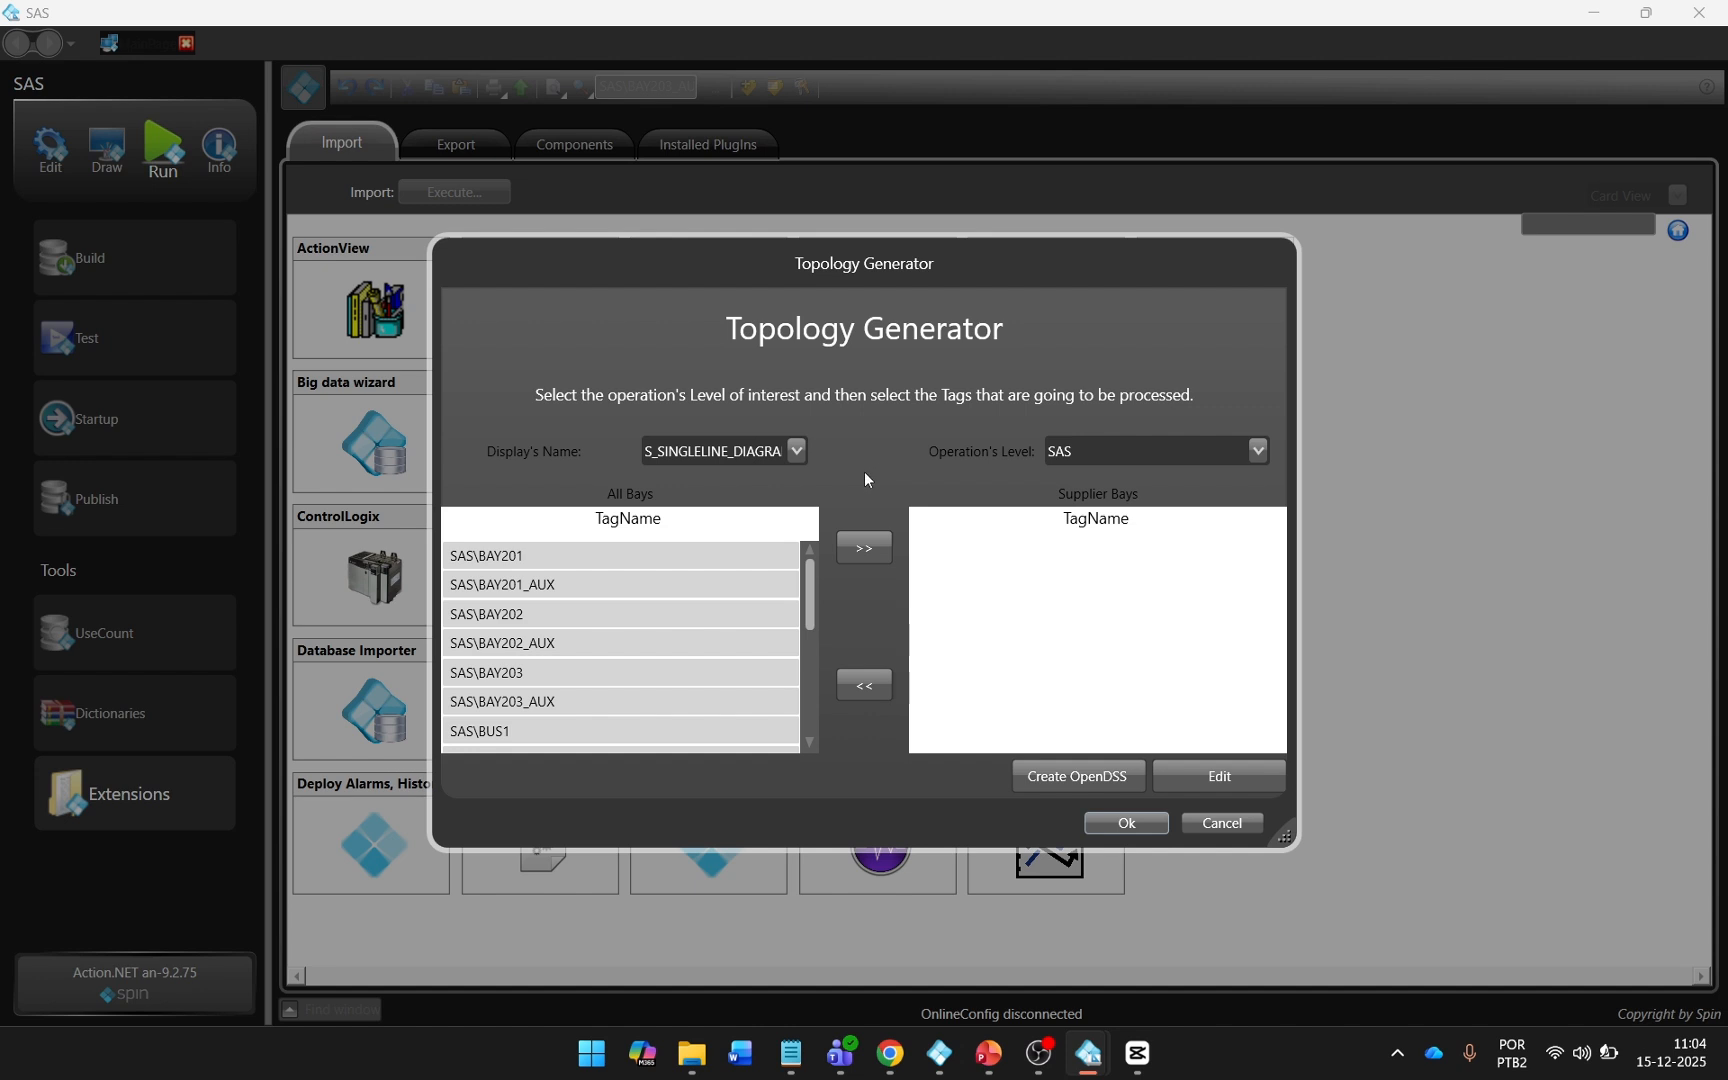
Add BAY201, BAY201_AUX and BAY201_ALT to the supplier bays.
left_click(737, 552)
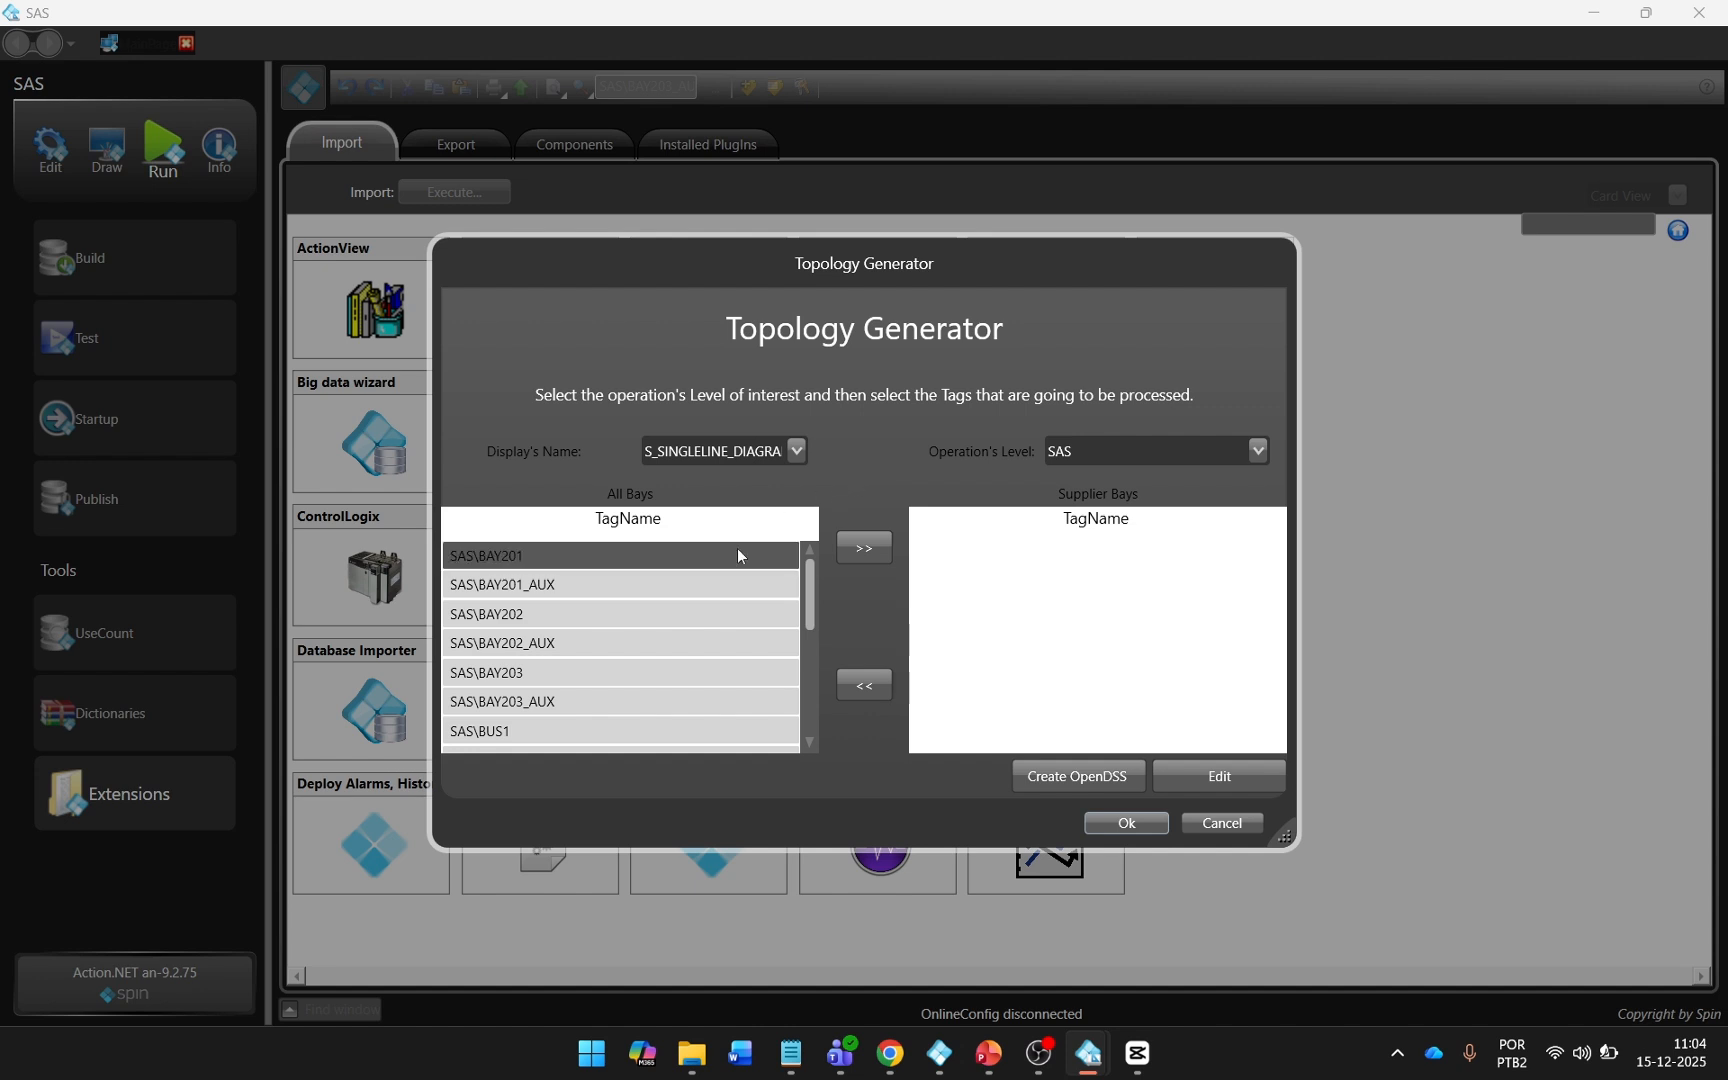
left_click(860, 545)
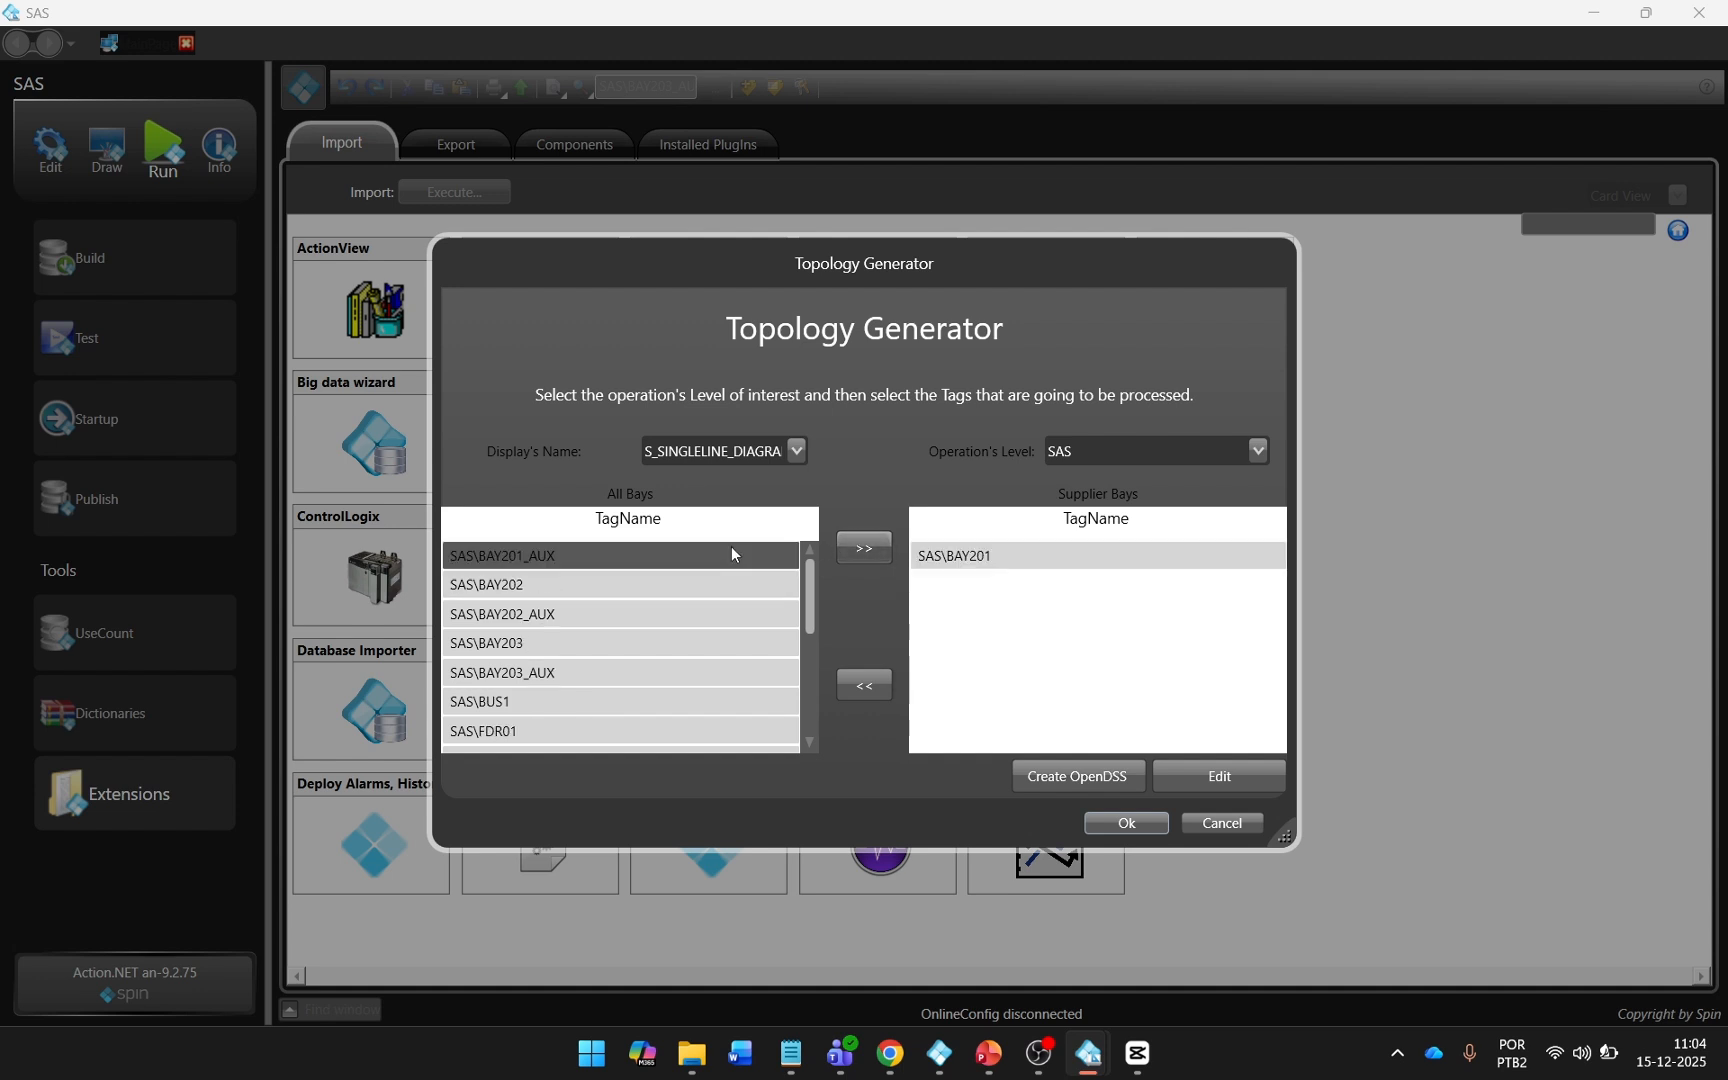
left_click(861, 547)
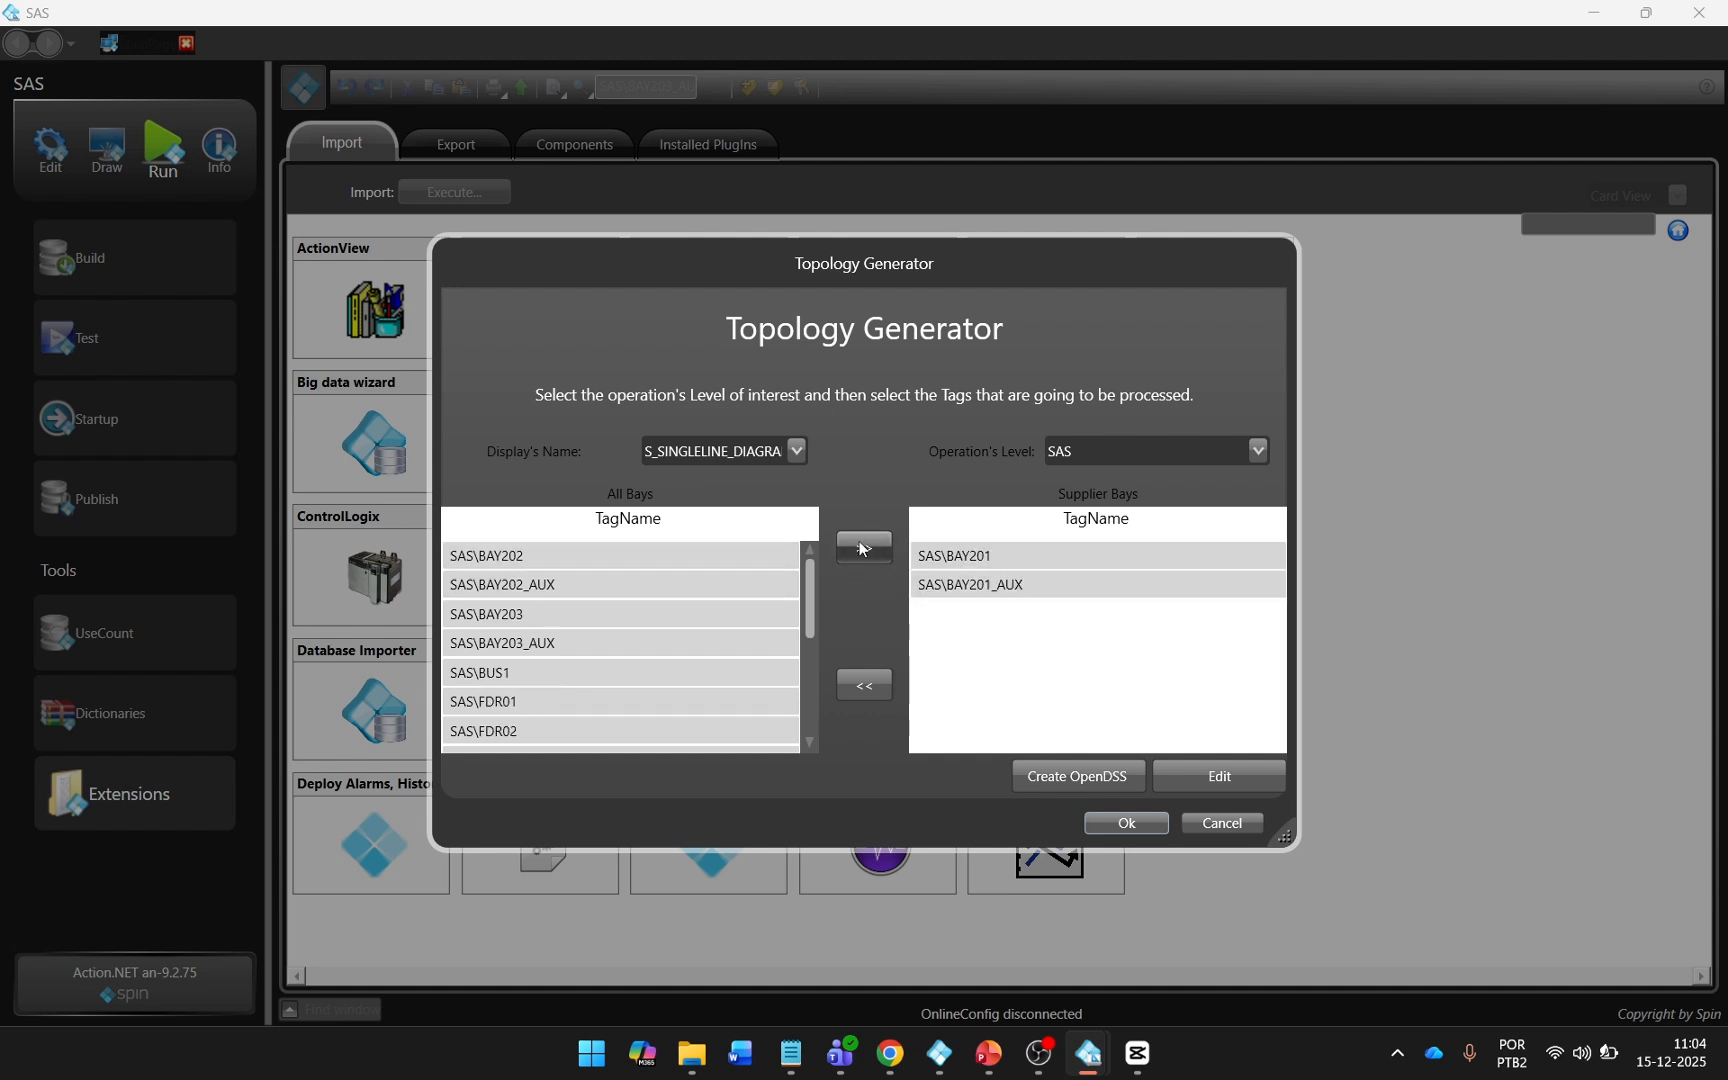
scroll(655, 640, "down", 3)
double_click(665, 672)
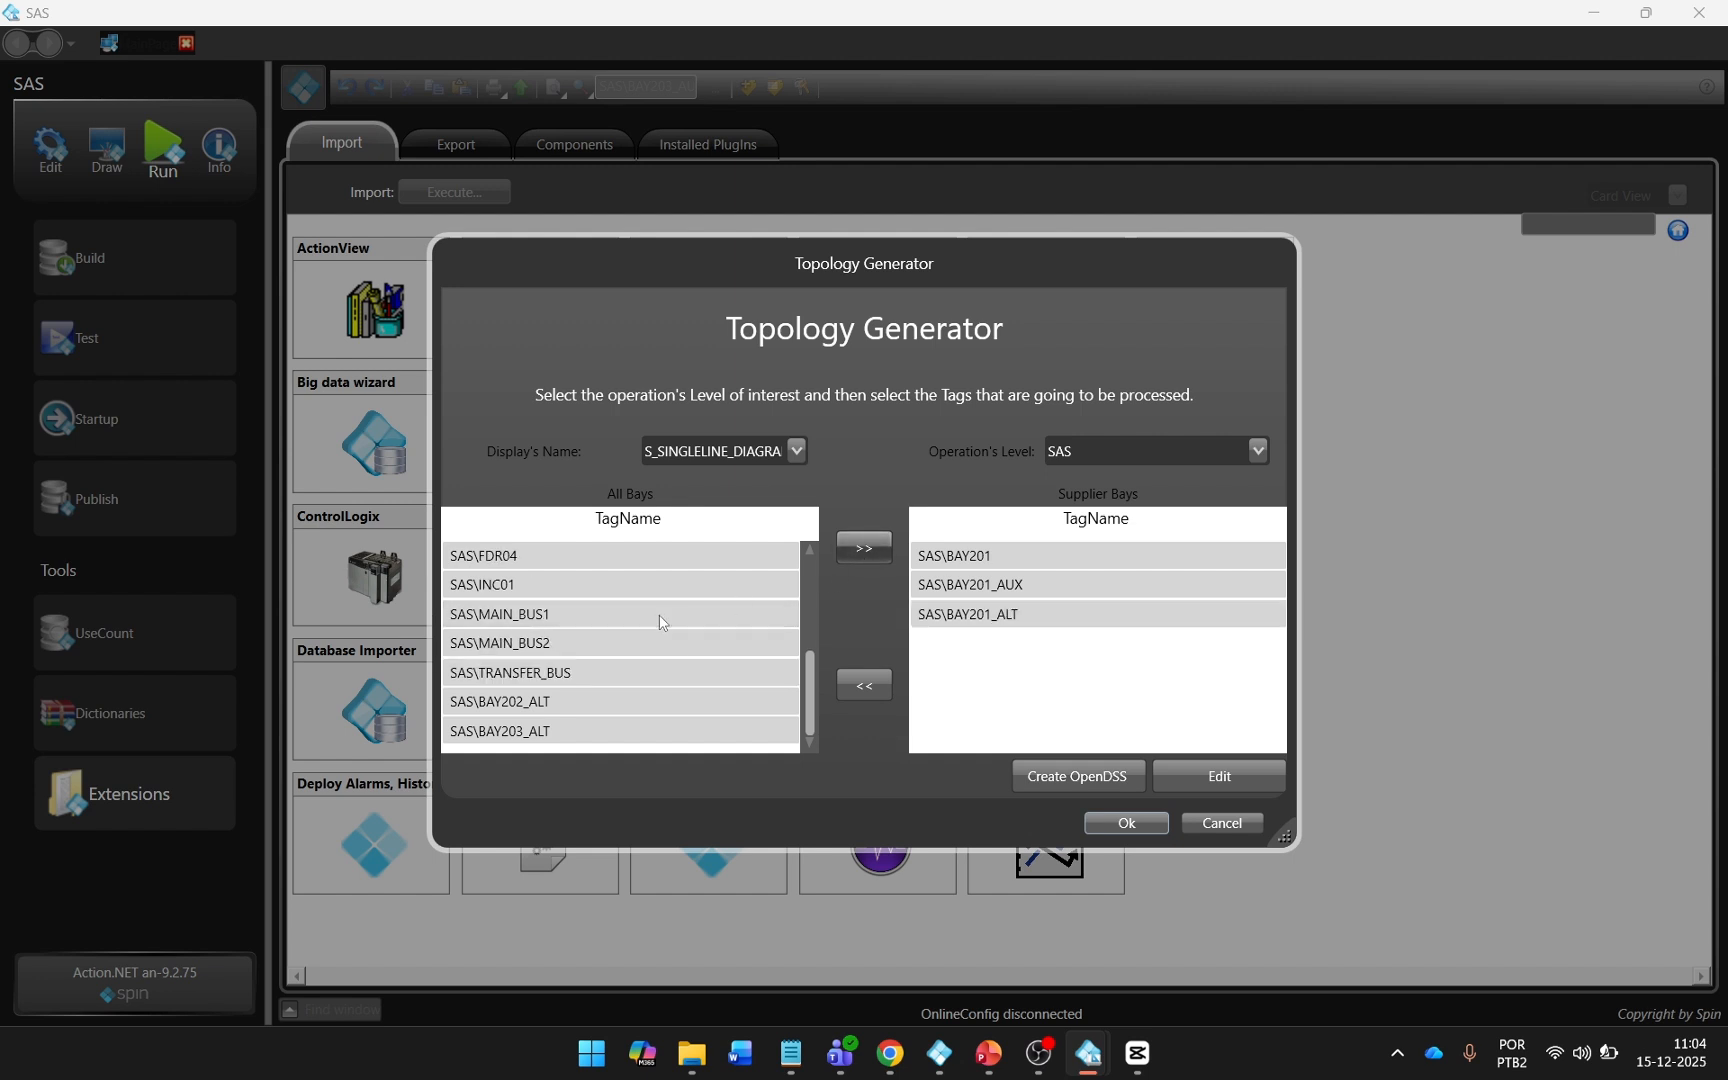
Add BAY202, BAY202_AUX and BAY202_ALT to the supplier bays.
scroll(660, 622, "up", 5)
double_click(663, 560)
double_click(790, 560)
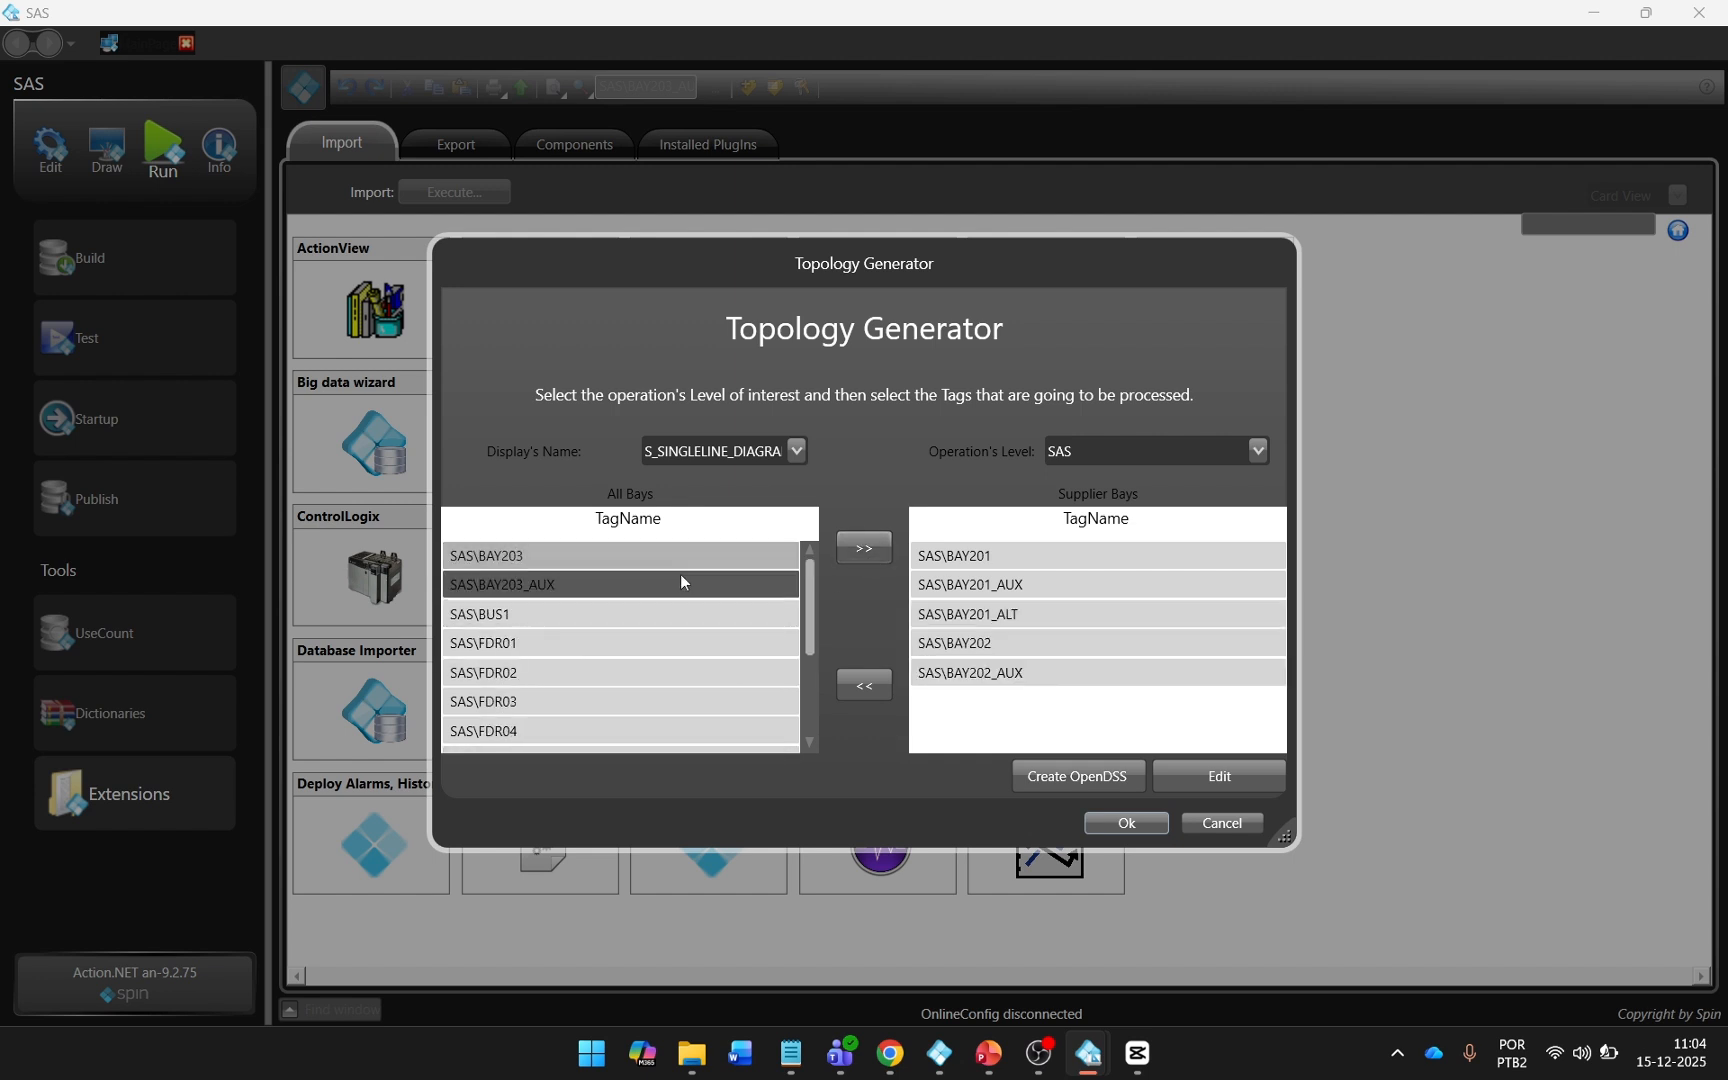
scroll(682, 582, "down", 5)
left_click(563, 700)
left_click(868, 550)
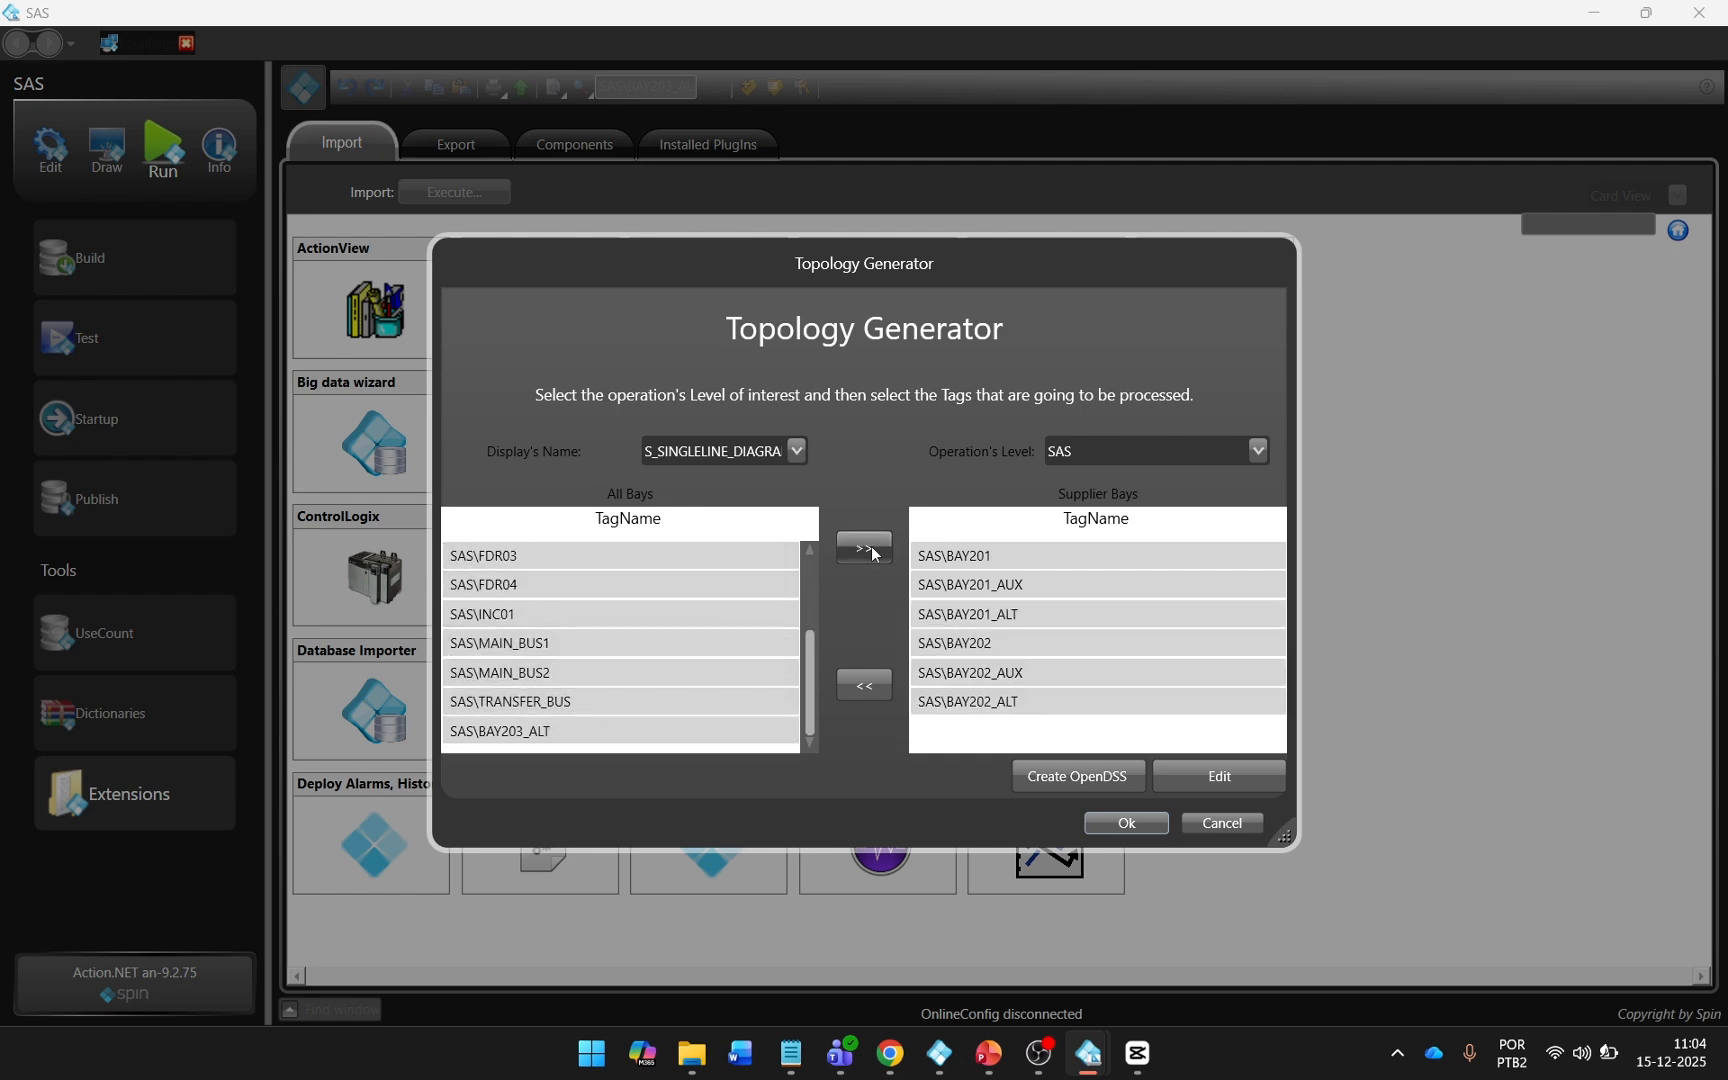
In the connection matrix, connect BAY201 and BAY202 to MAIN_BUS1, their ALT routes to MAIN_BUS2 and their AUX routes to TRANSFER_BUS.
left_click(1219, 776)
left_click_drag(1284, 837, 1321, 974)
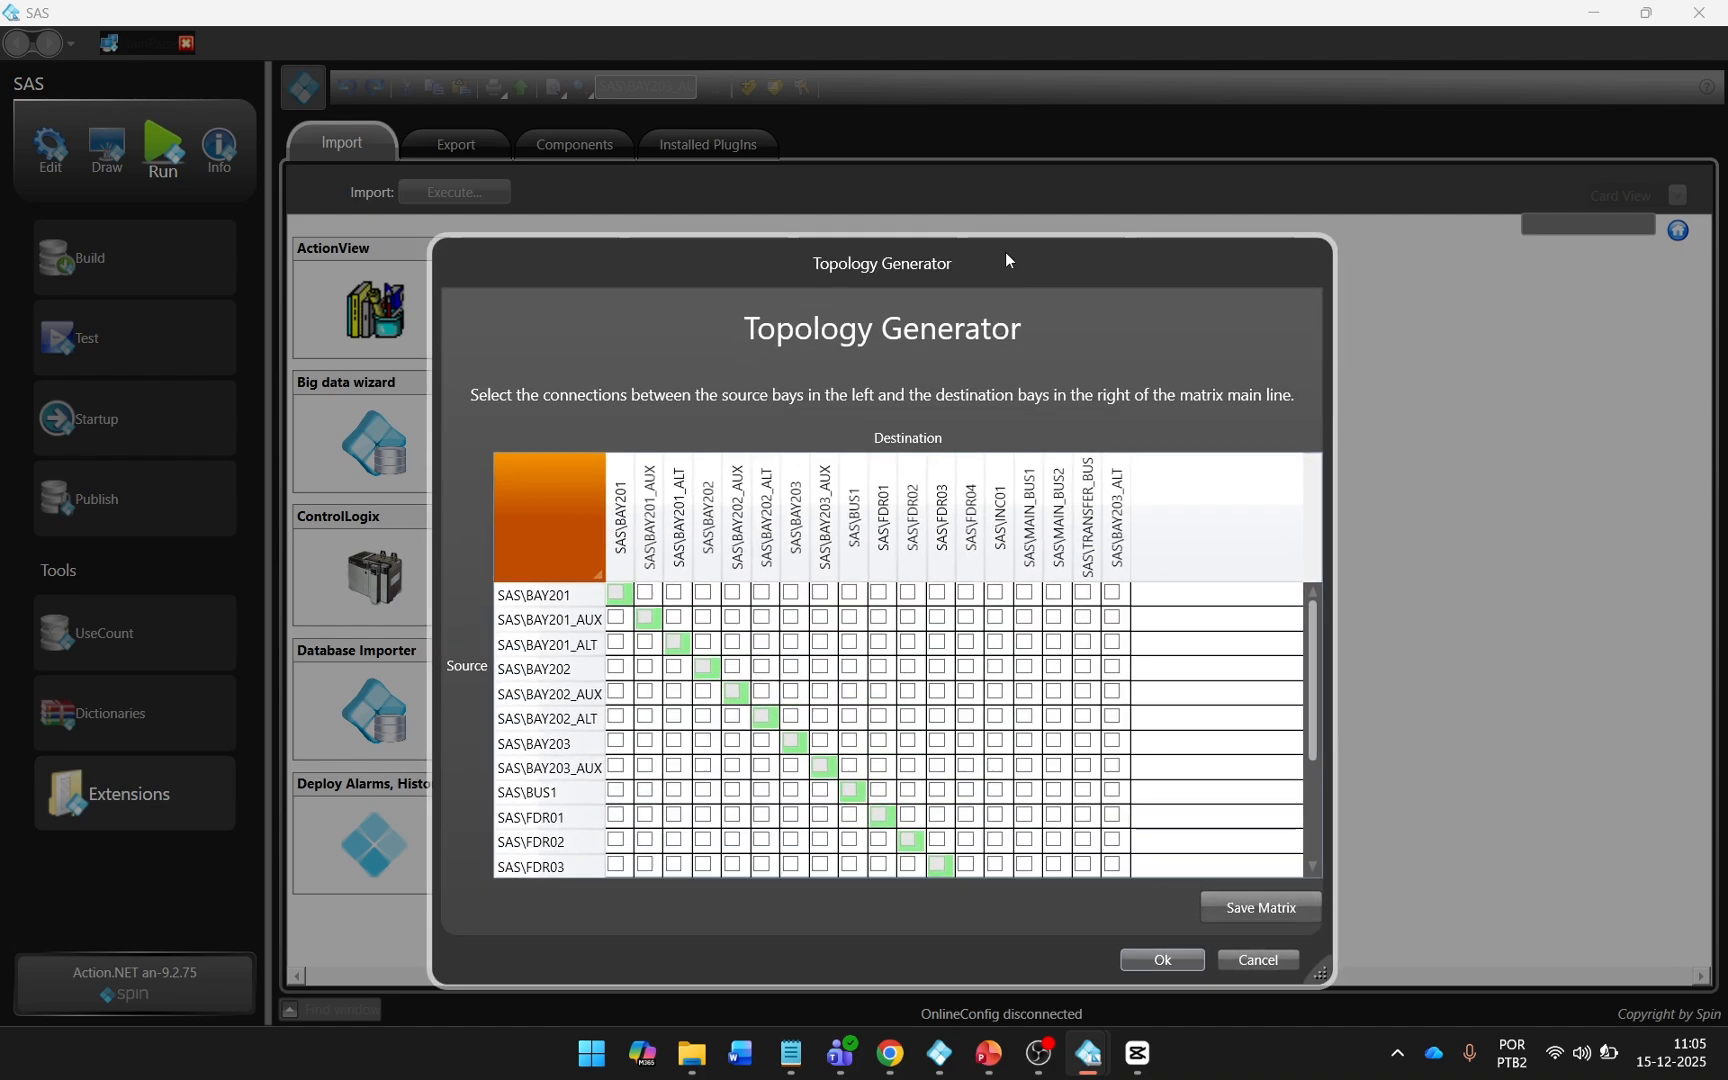
left_click_drag(1009, 259, 996, 77)
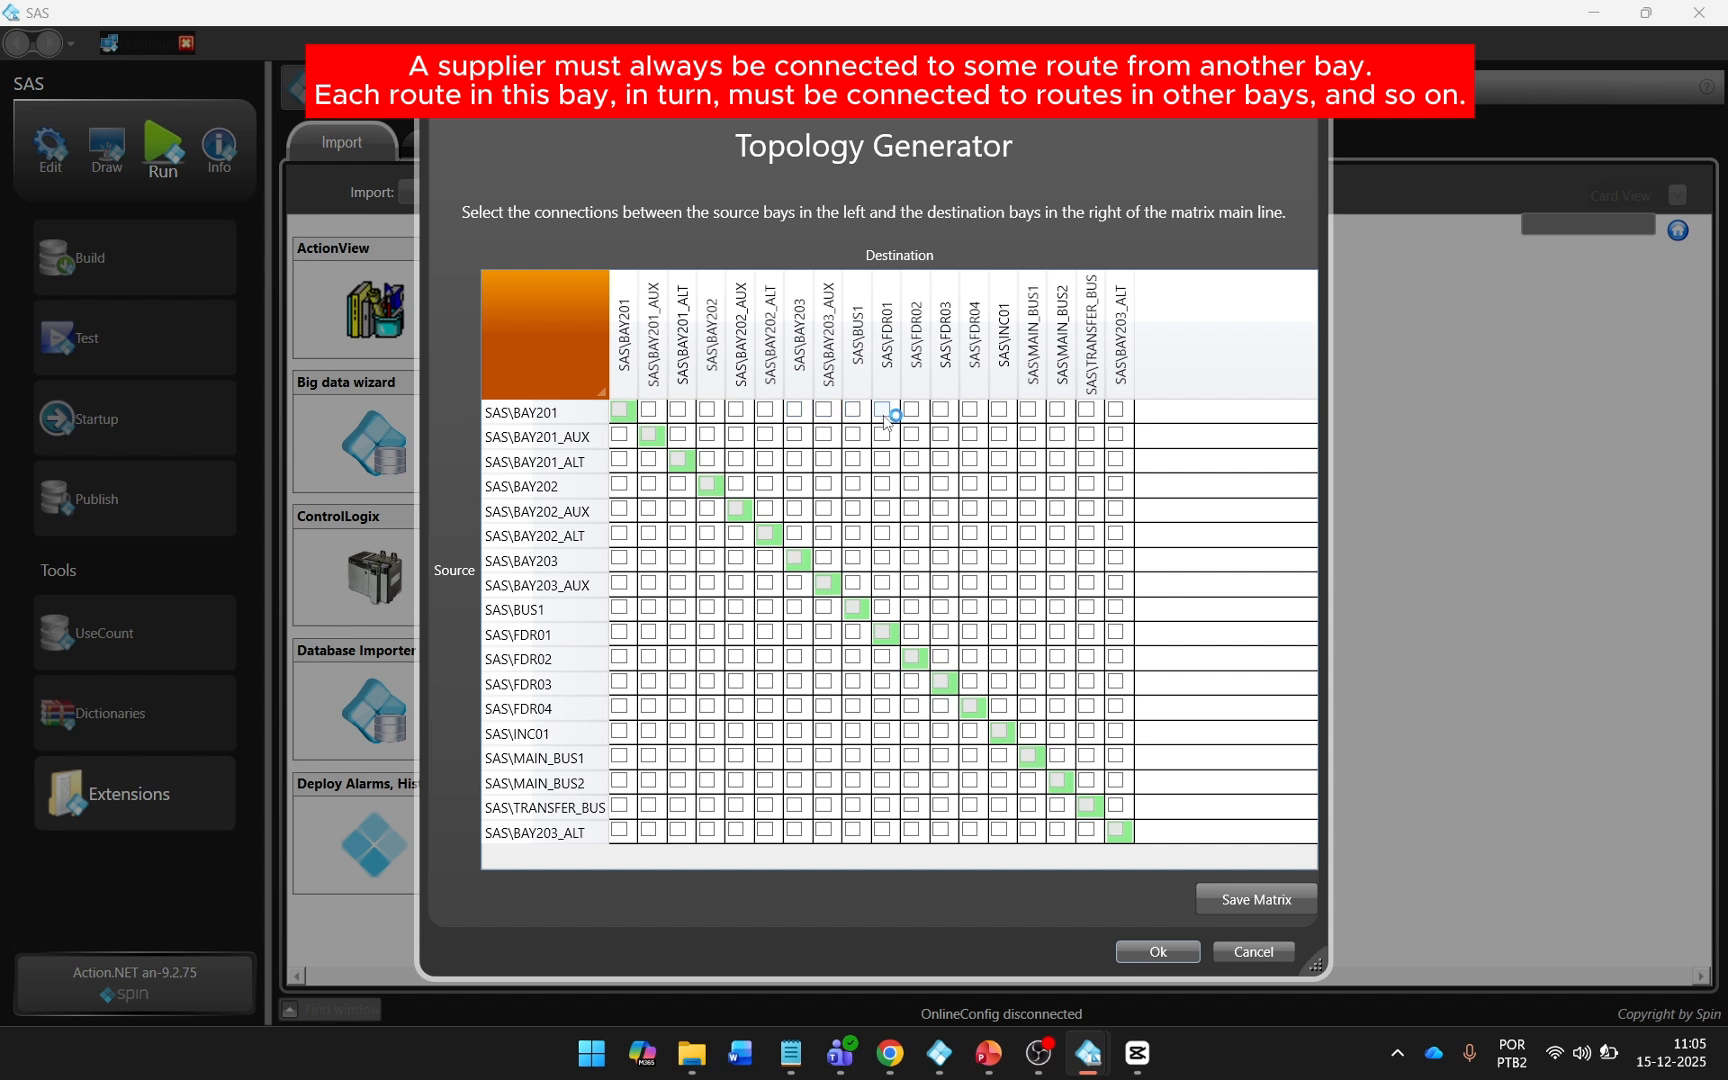
left_click(1028, 410)
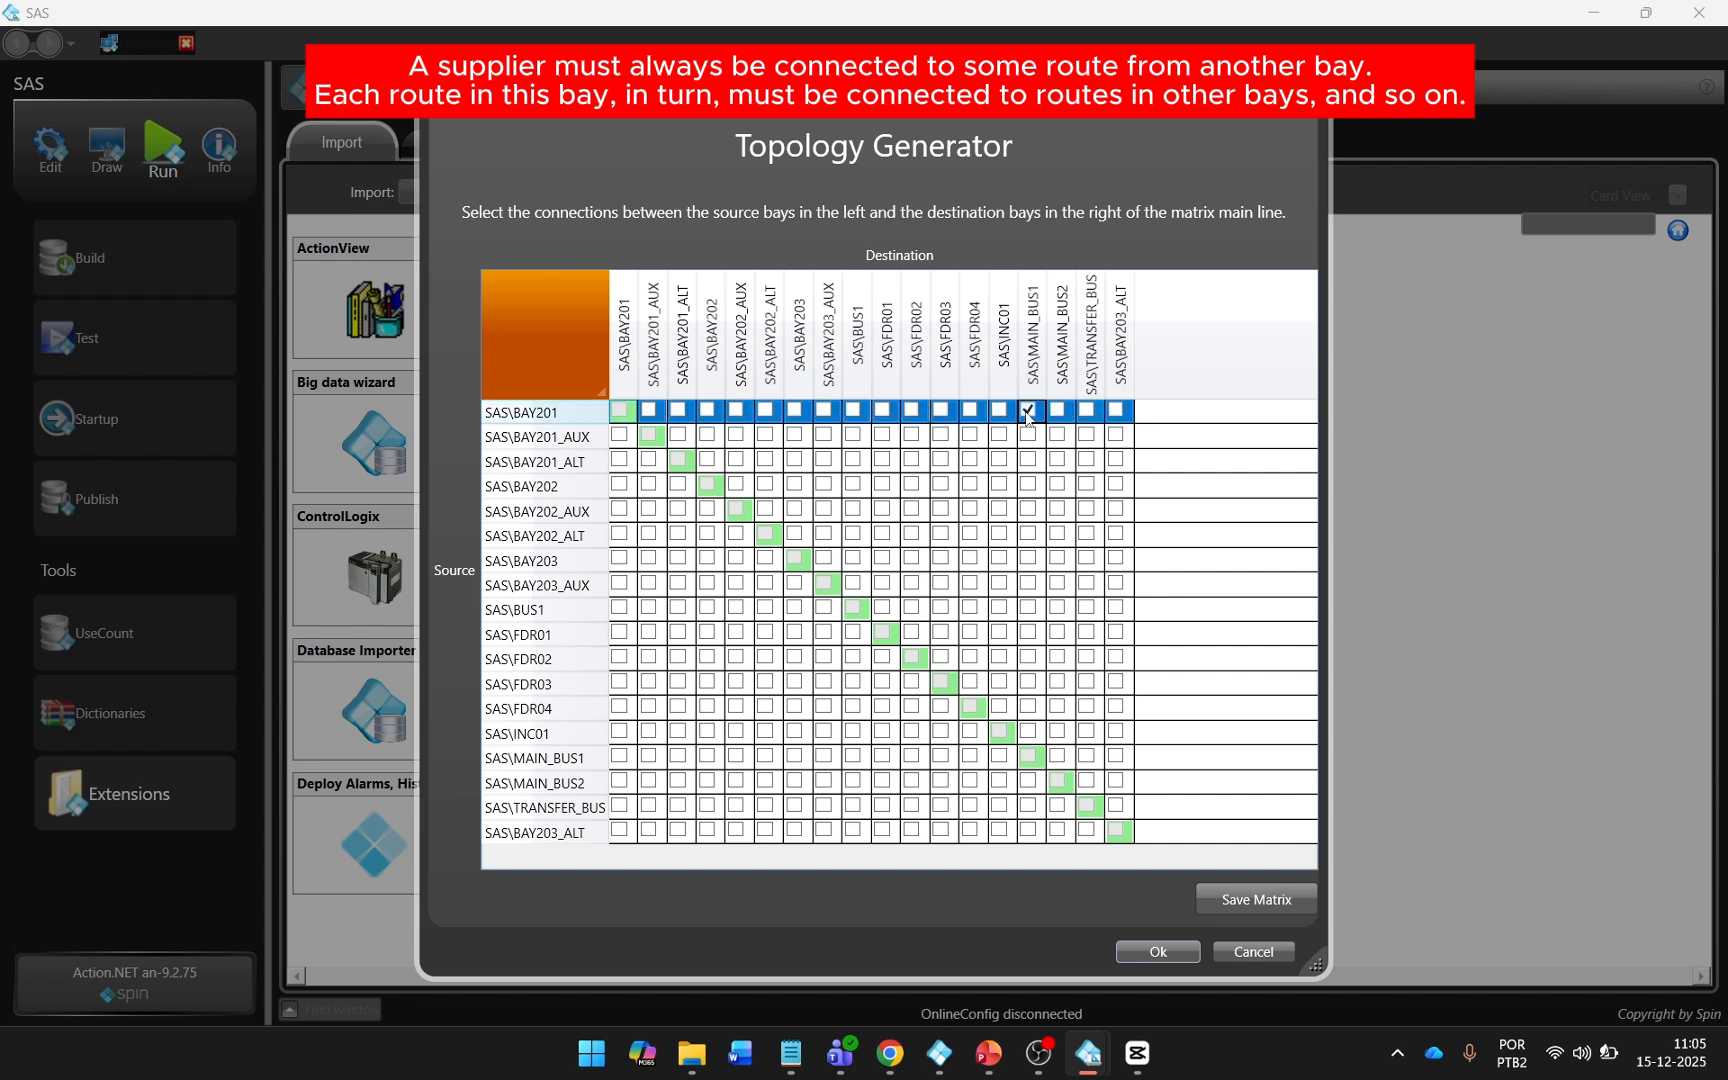
left_click(1028, 484)
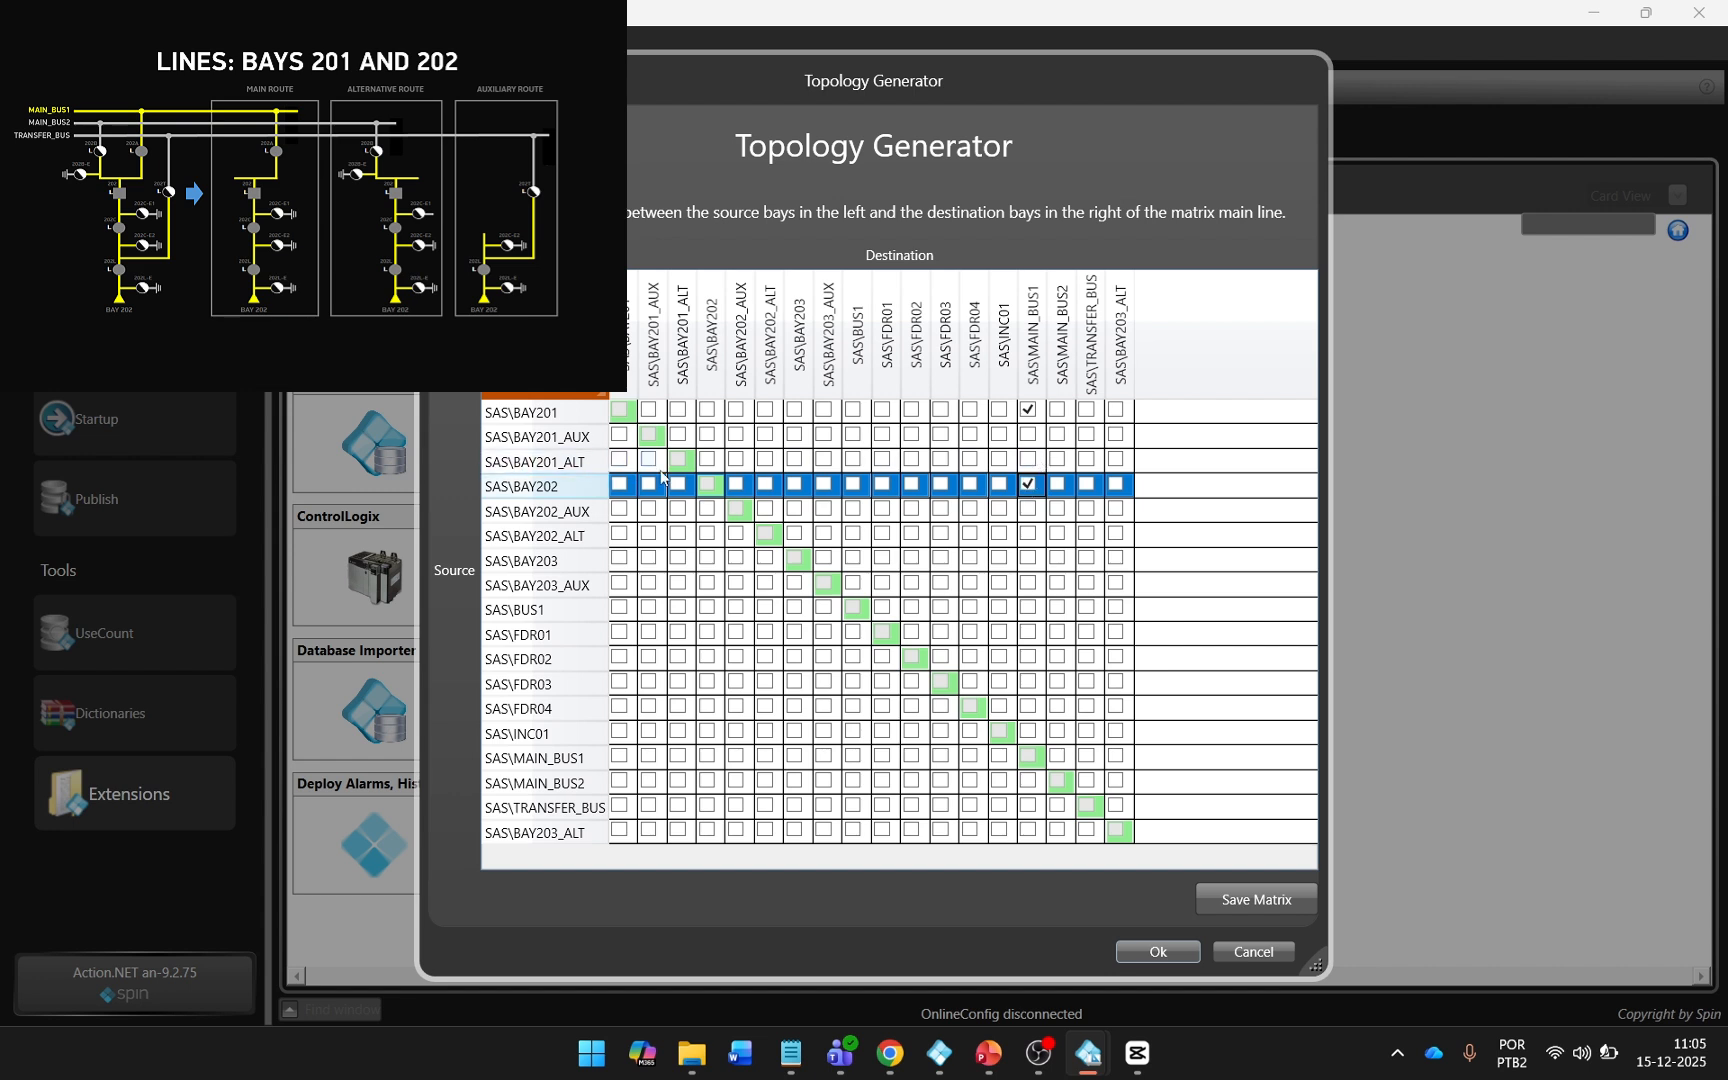
left_click(1057, 460)
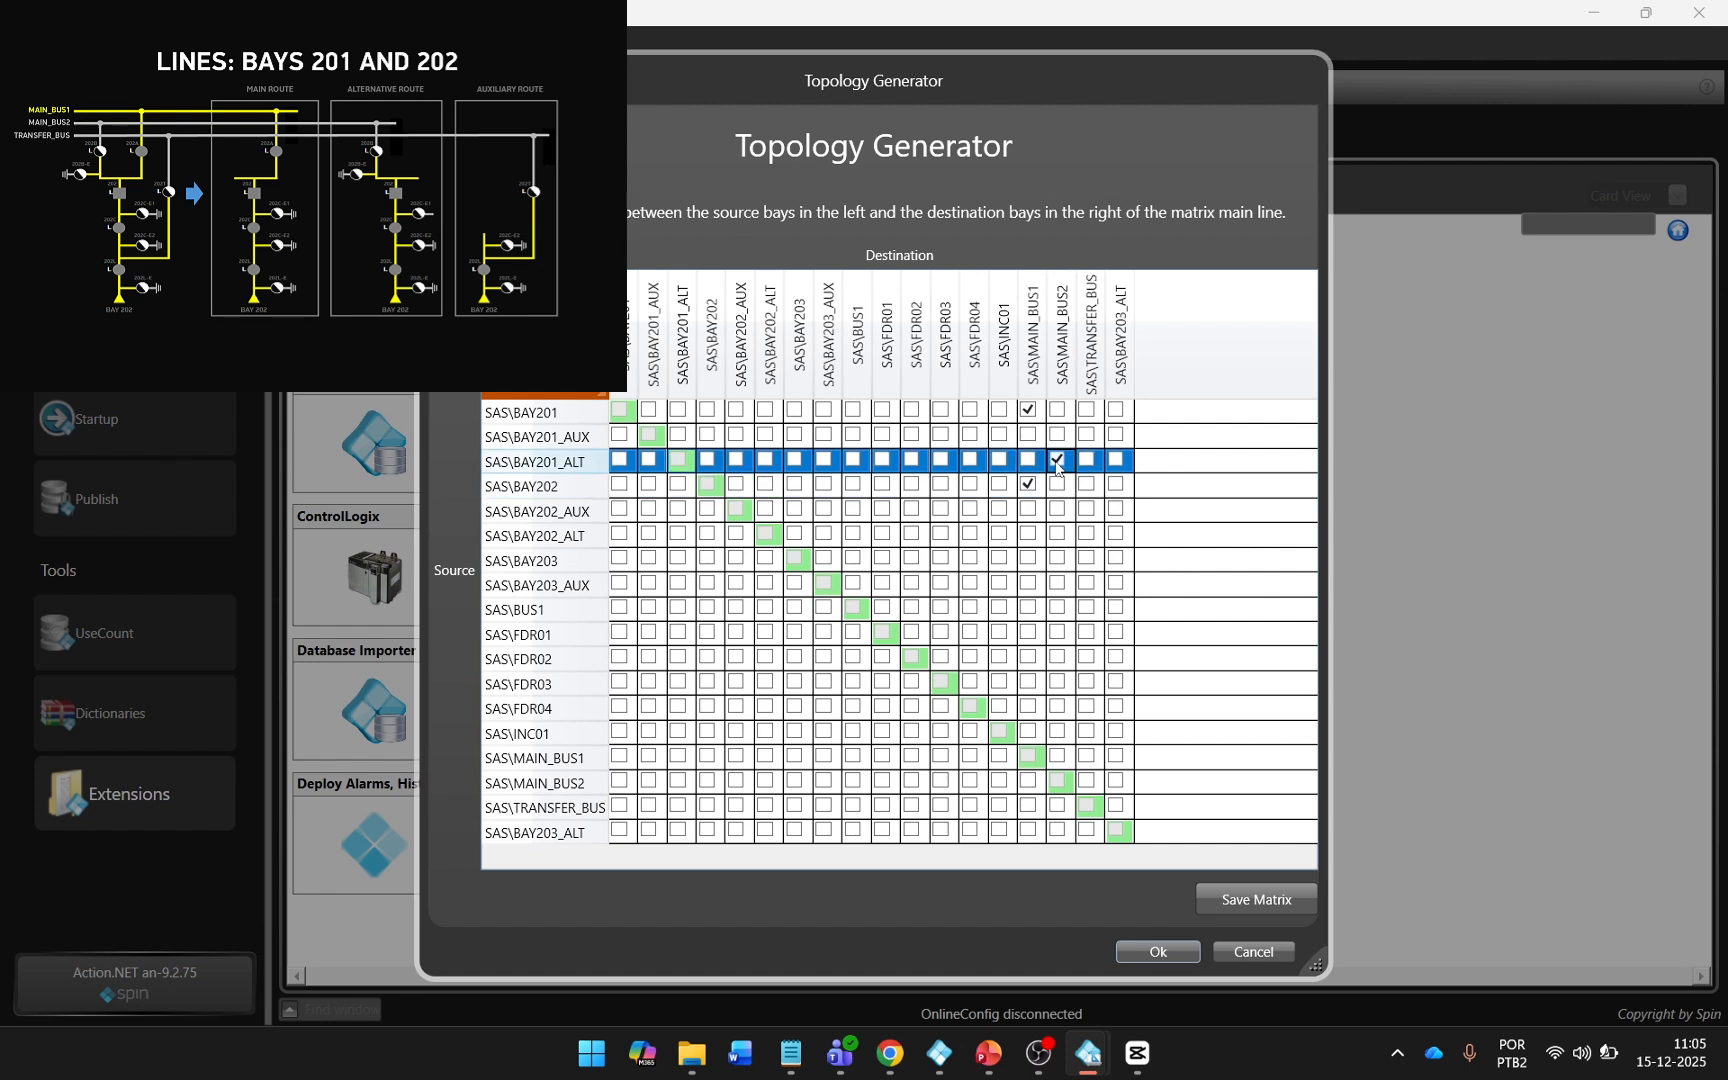
left_click(1057, 535)
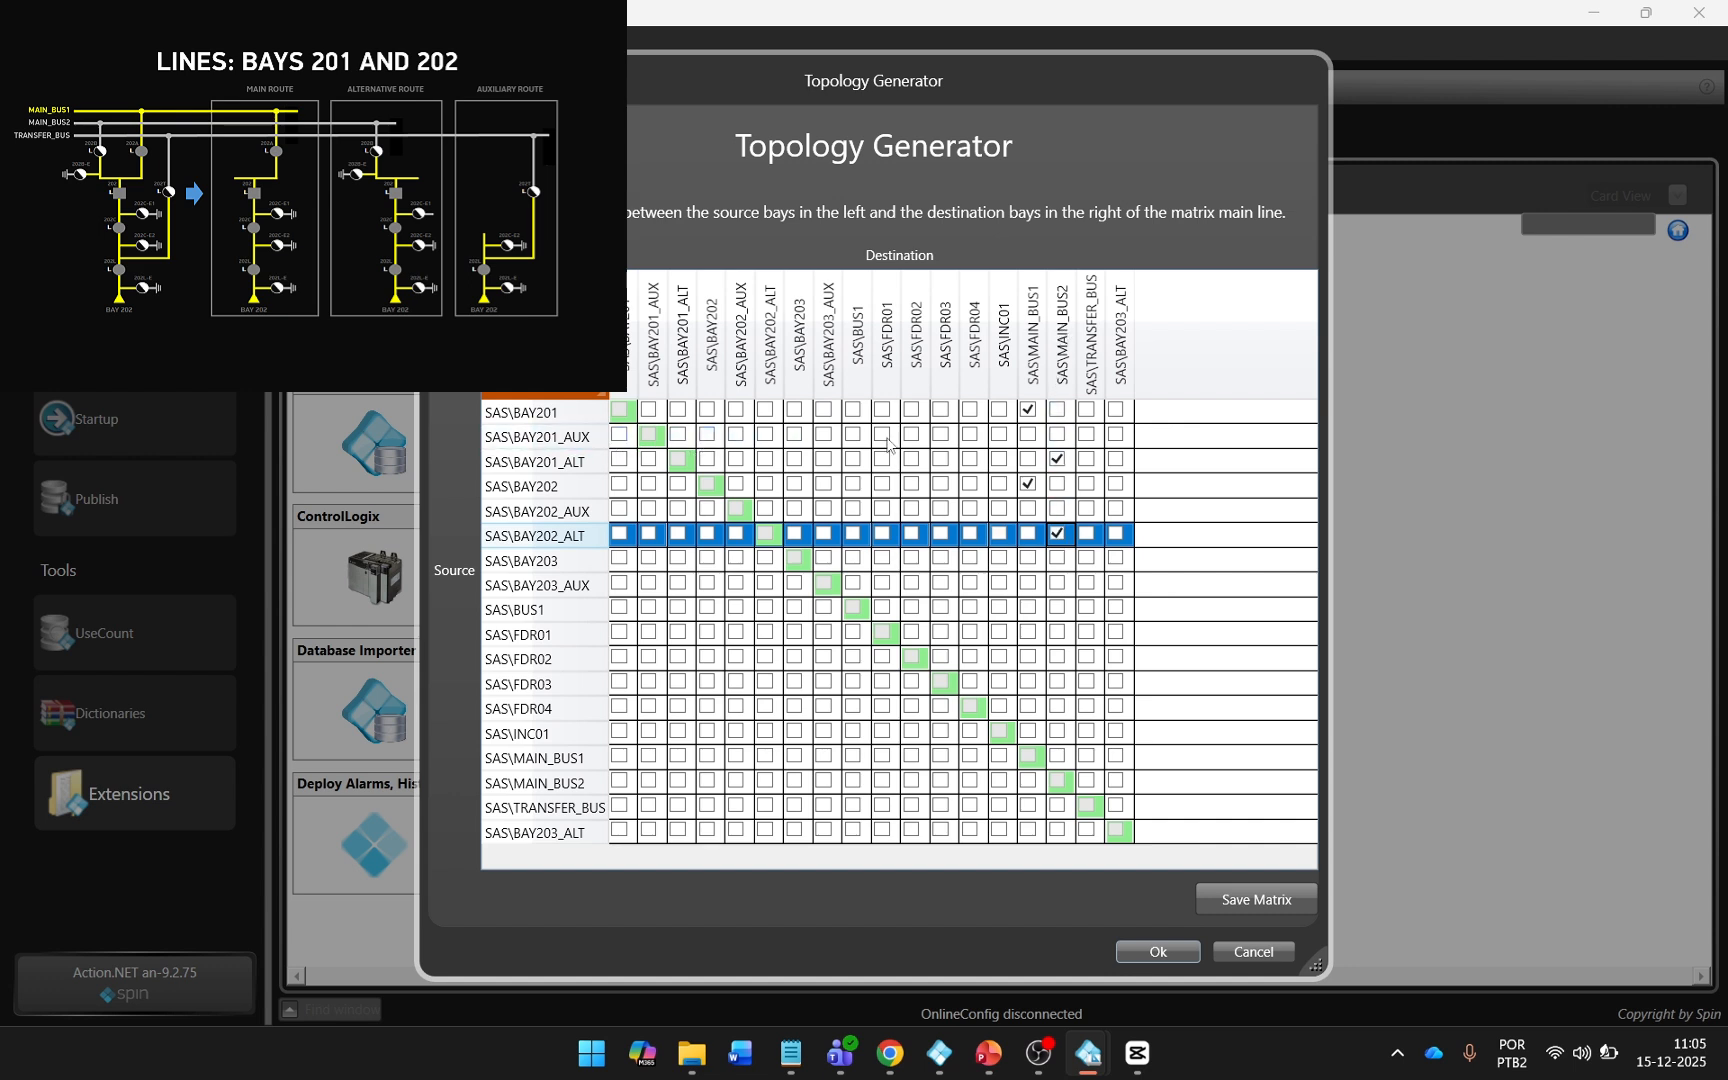
left_click(1090, 442)
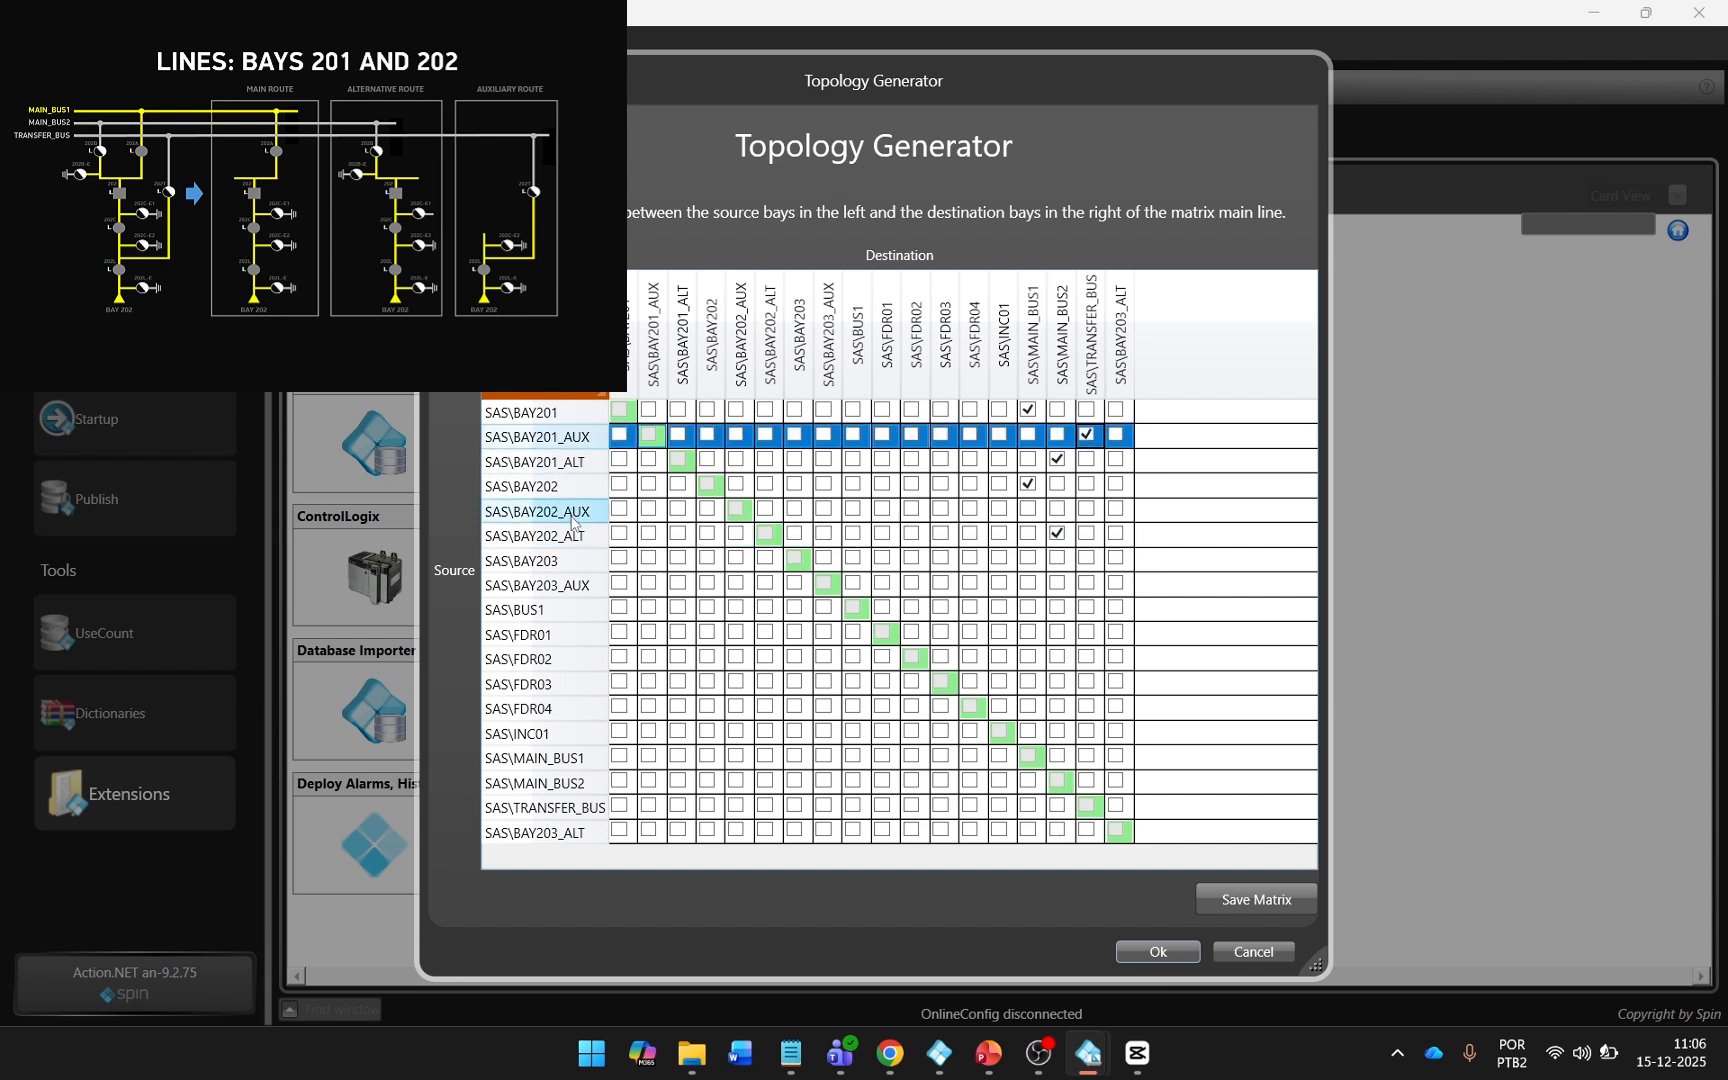
left_click(1086, 510)
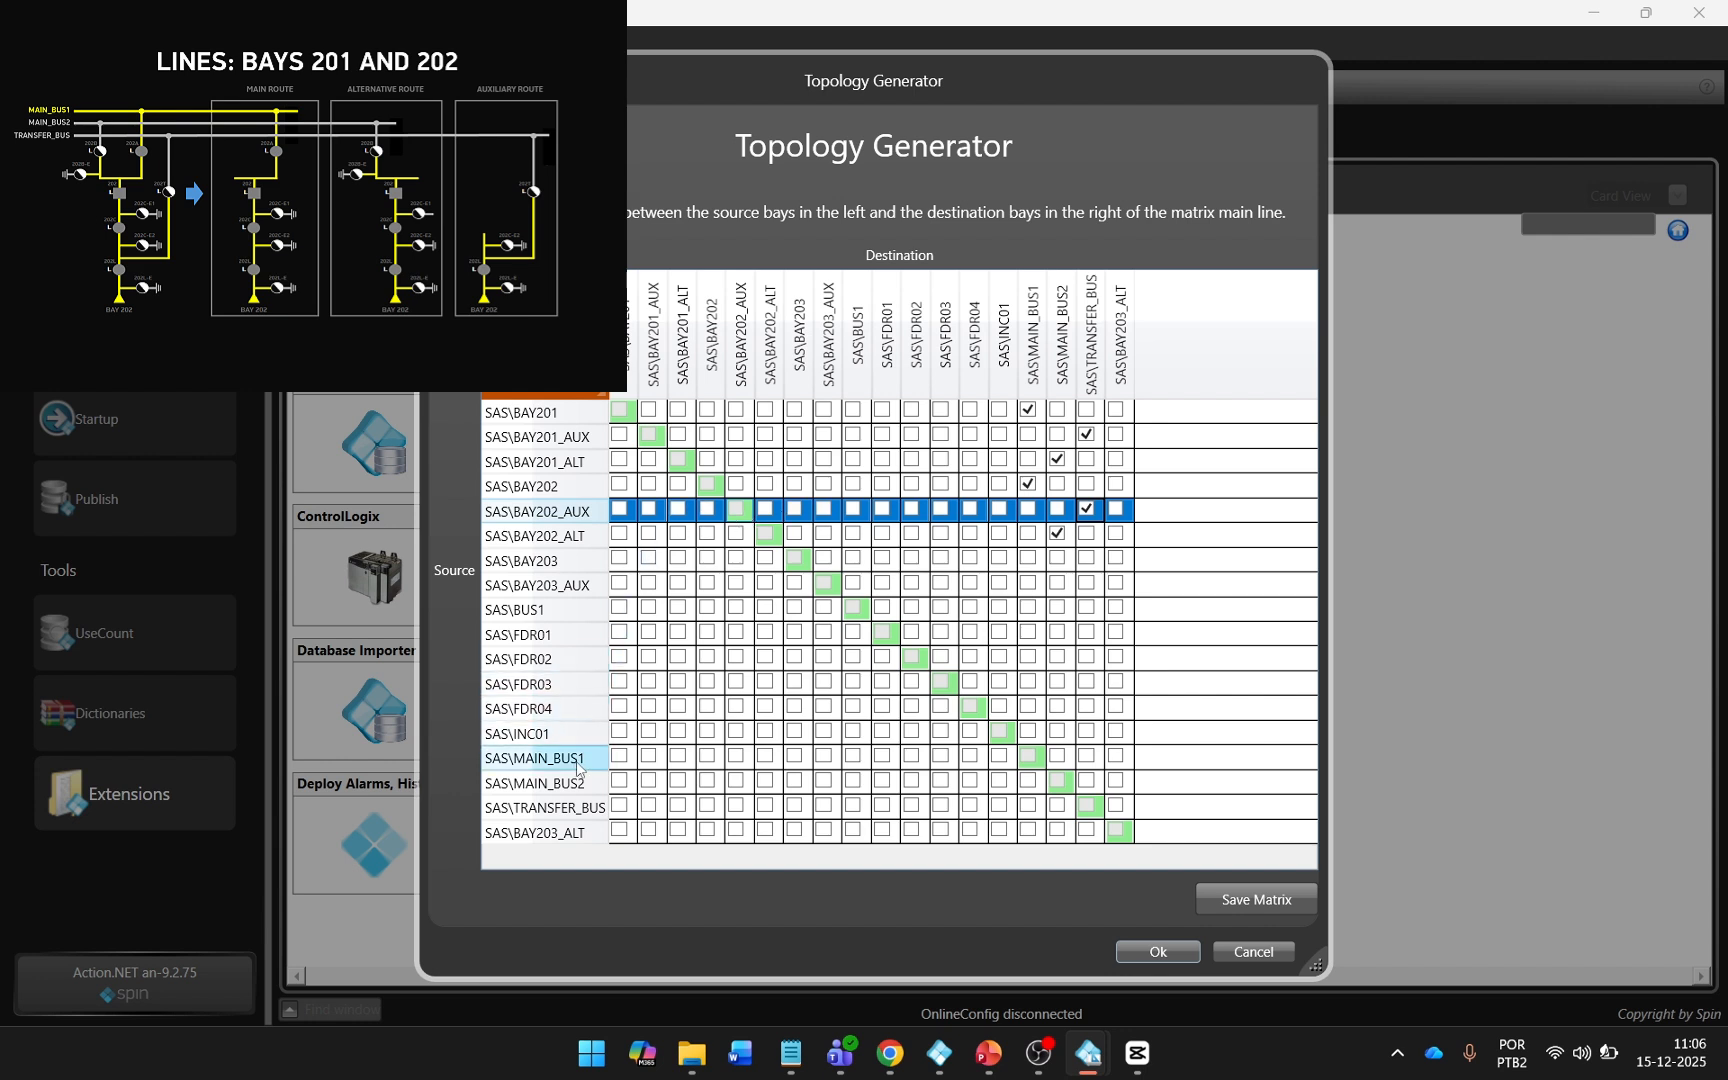
Connect MAIN_BUS1 to BAY203, MAIN_BUS2 to BAY203_ALT and TRANSFER_BUS to BAY203_AUX, then save the matrix and close the generator.
left_click(797, 758)
left_click(797, 758)
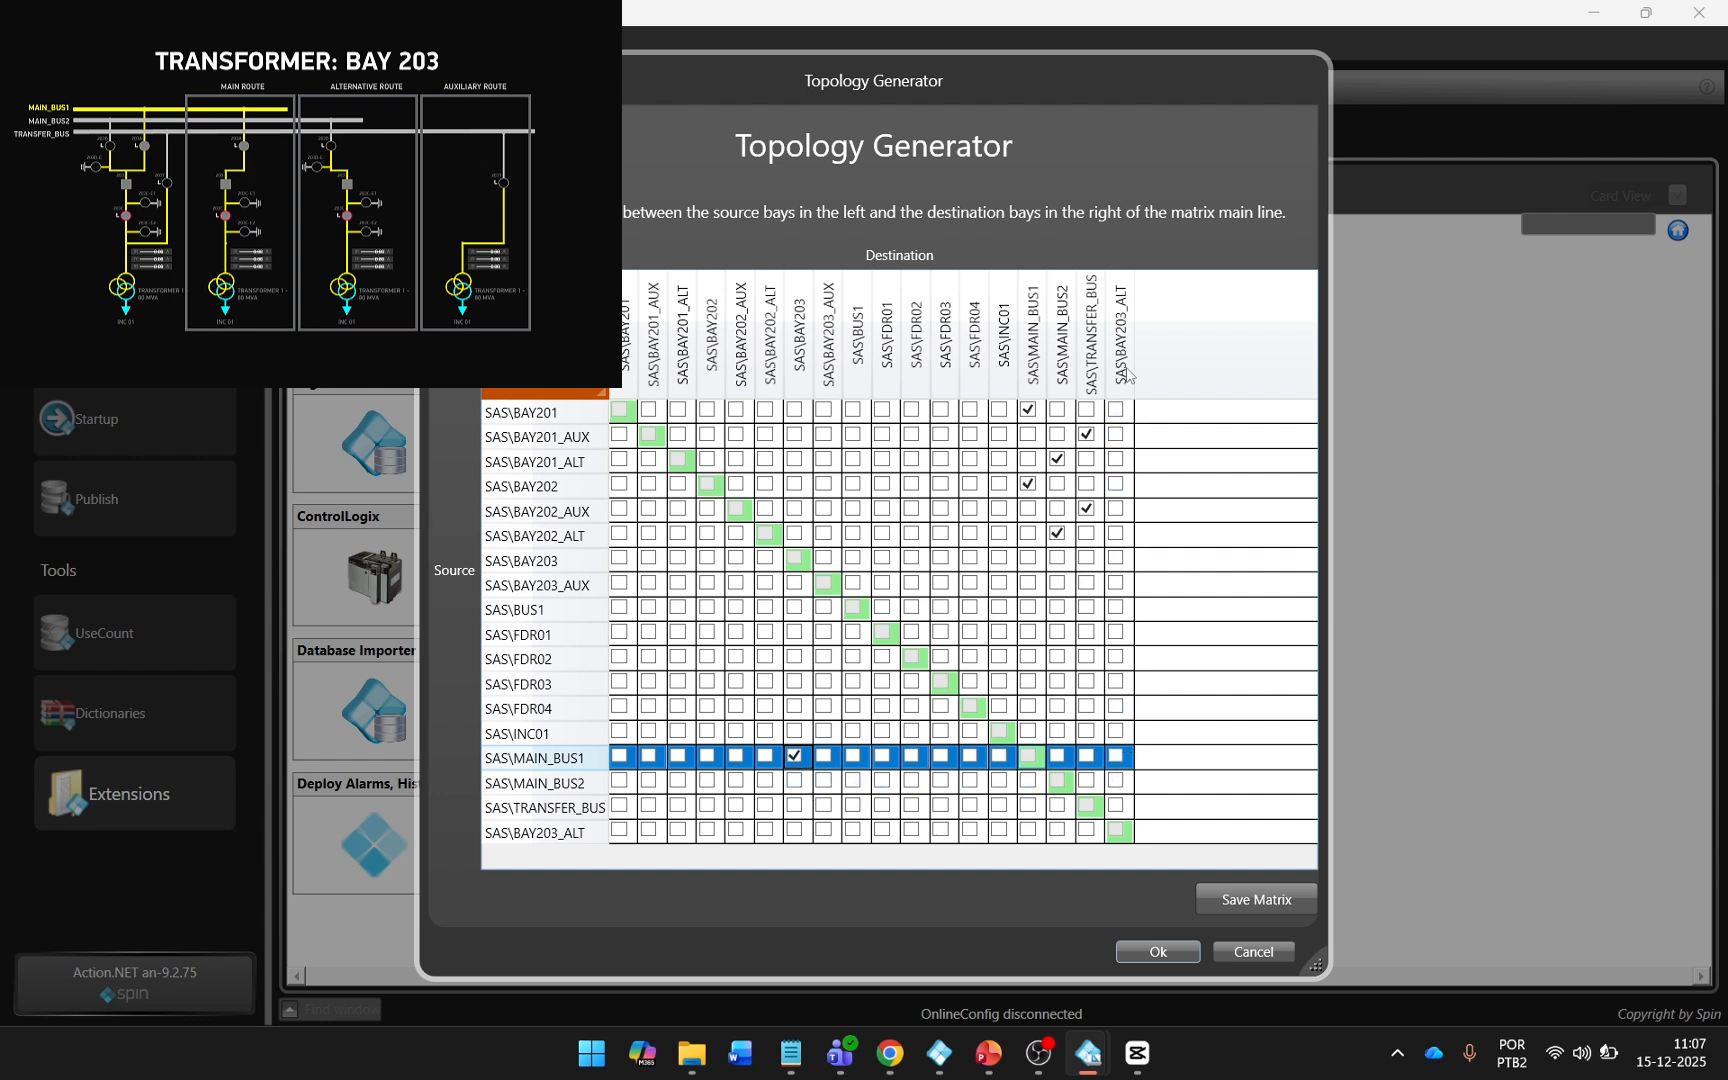
left_click(1123, 782)
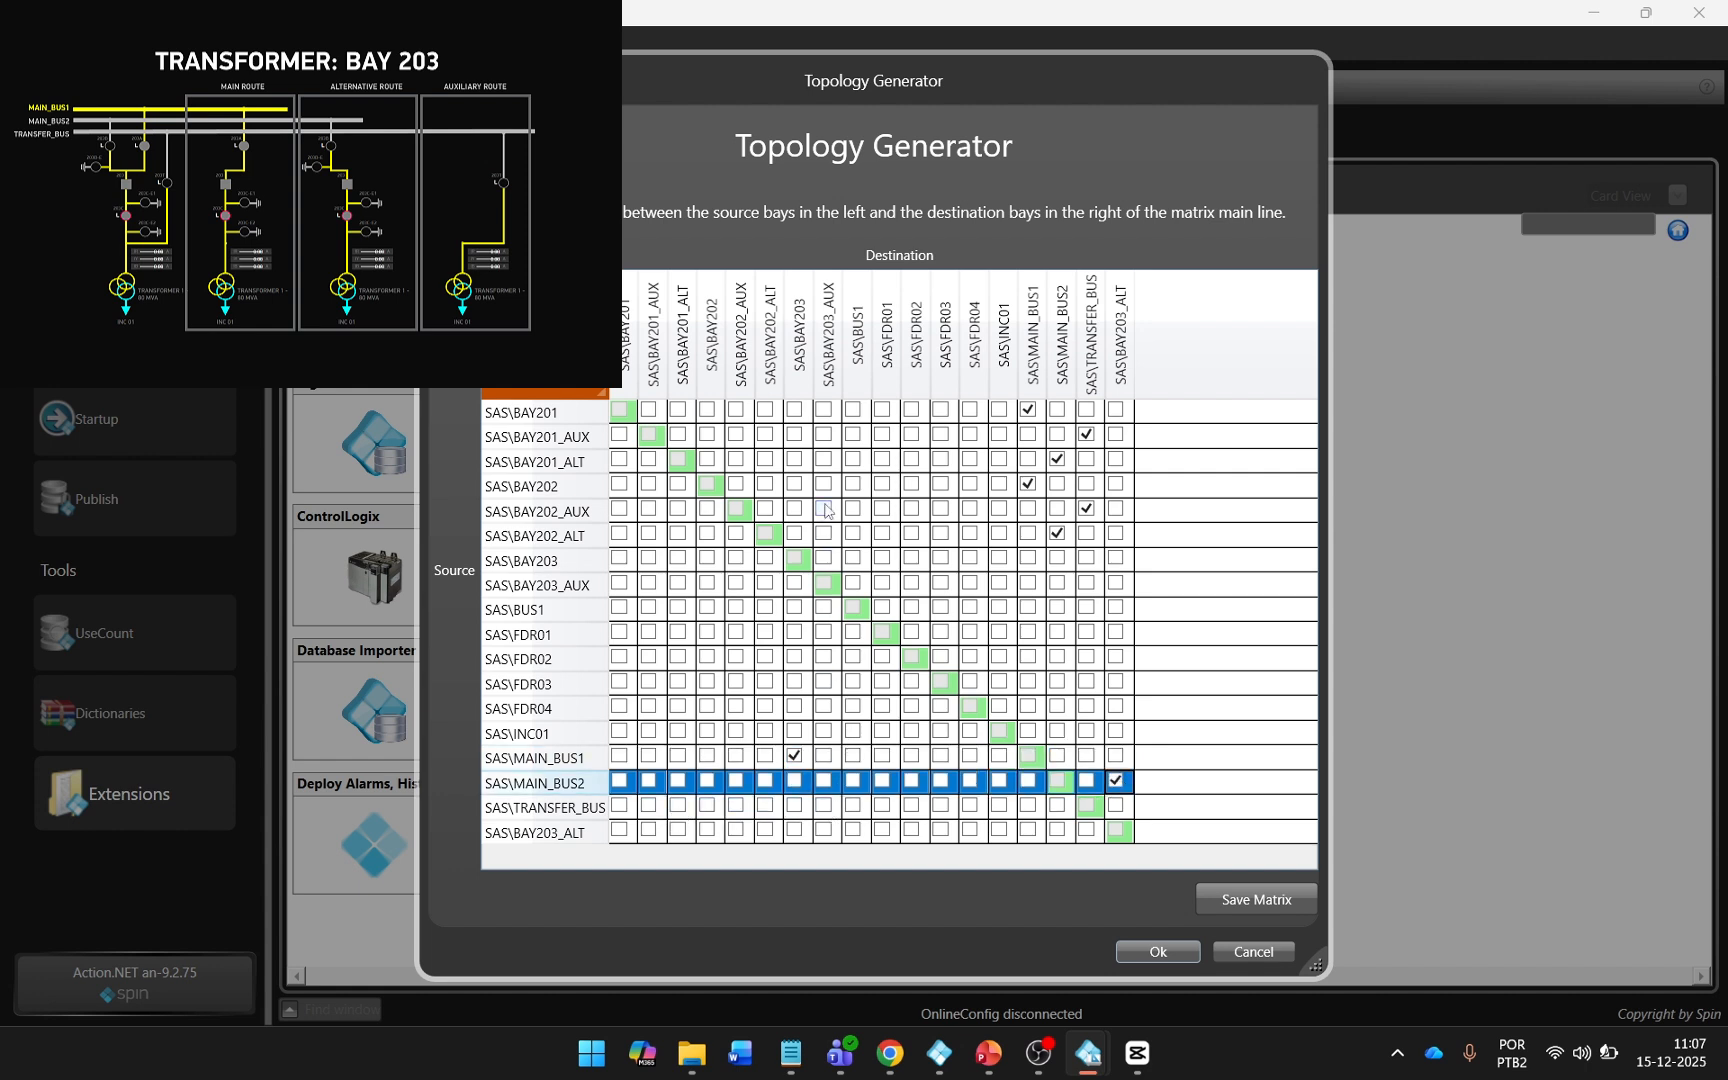
left_click(826, 806)
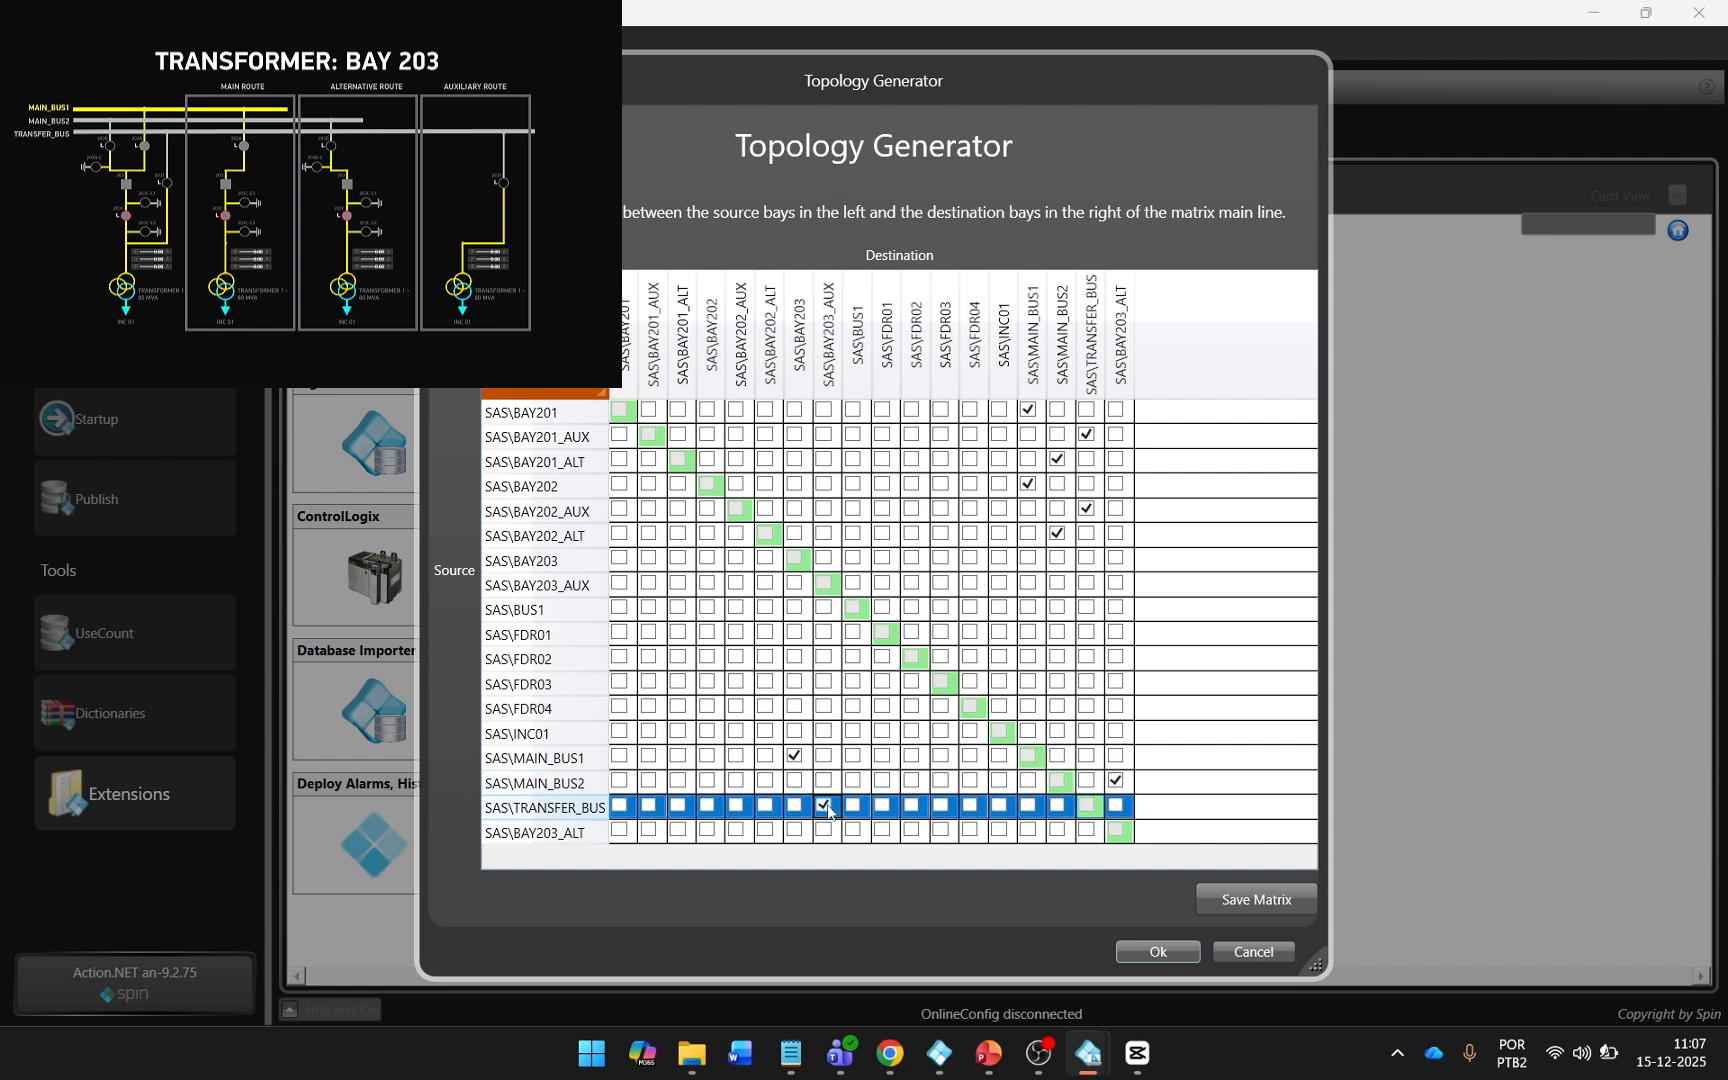
left_click(1199, 897)
left_click(940, 606)
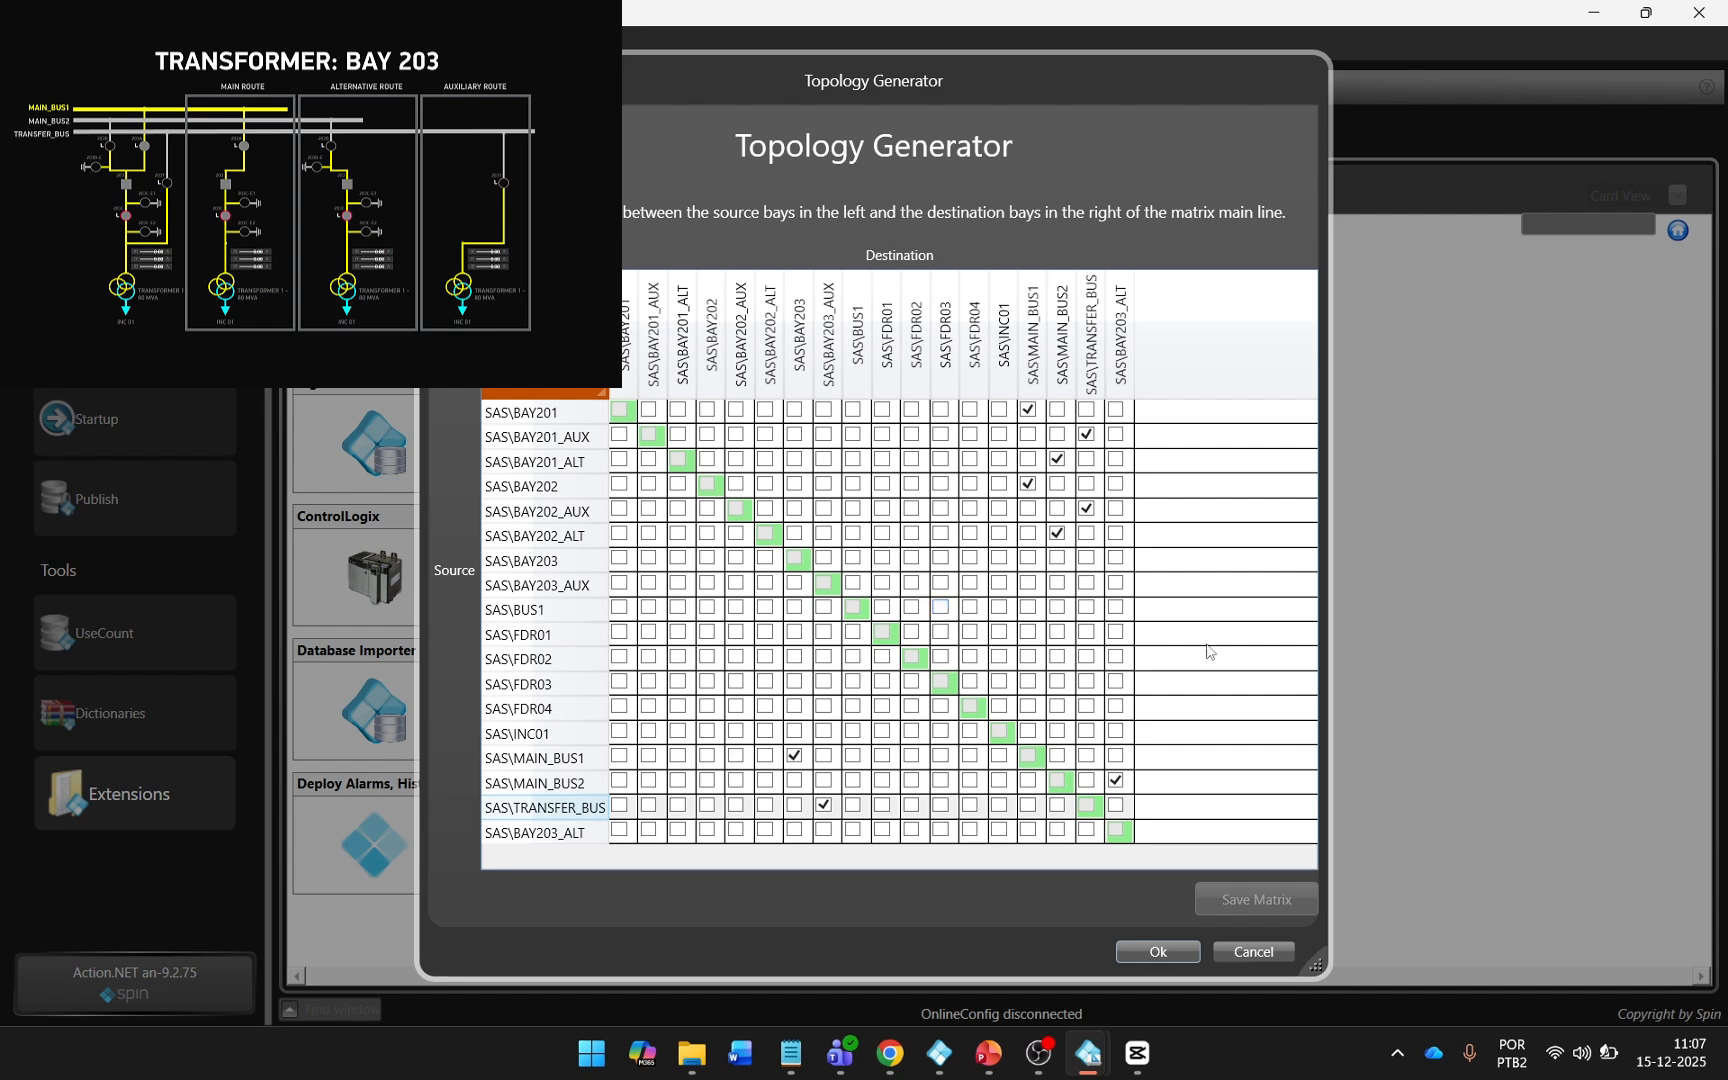
left_click(1183, 951)
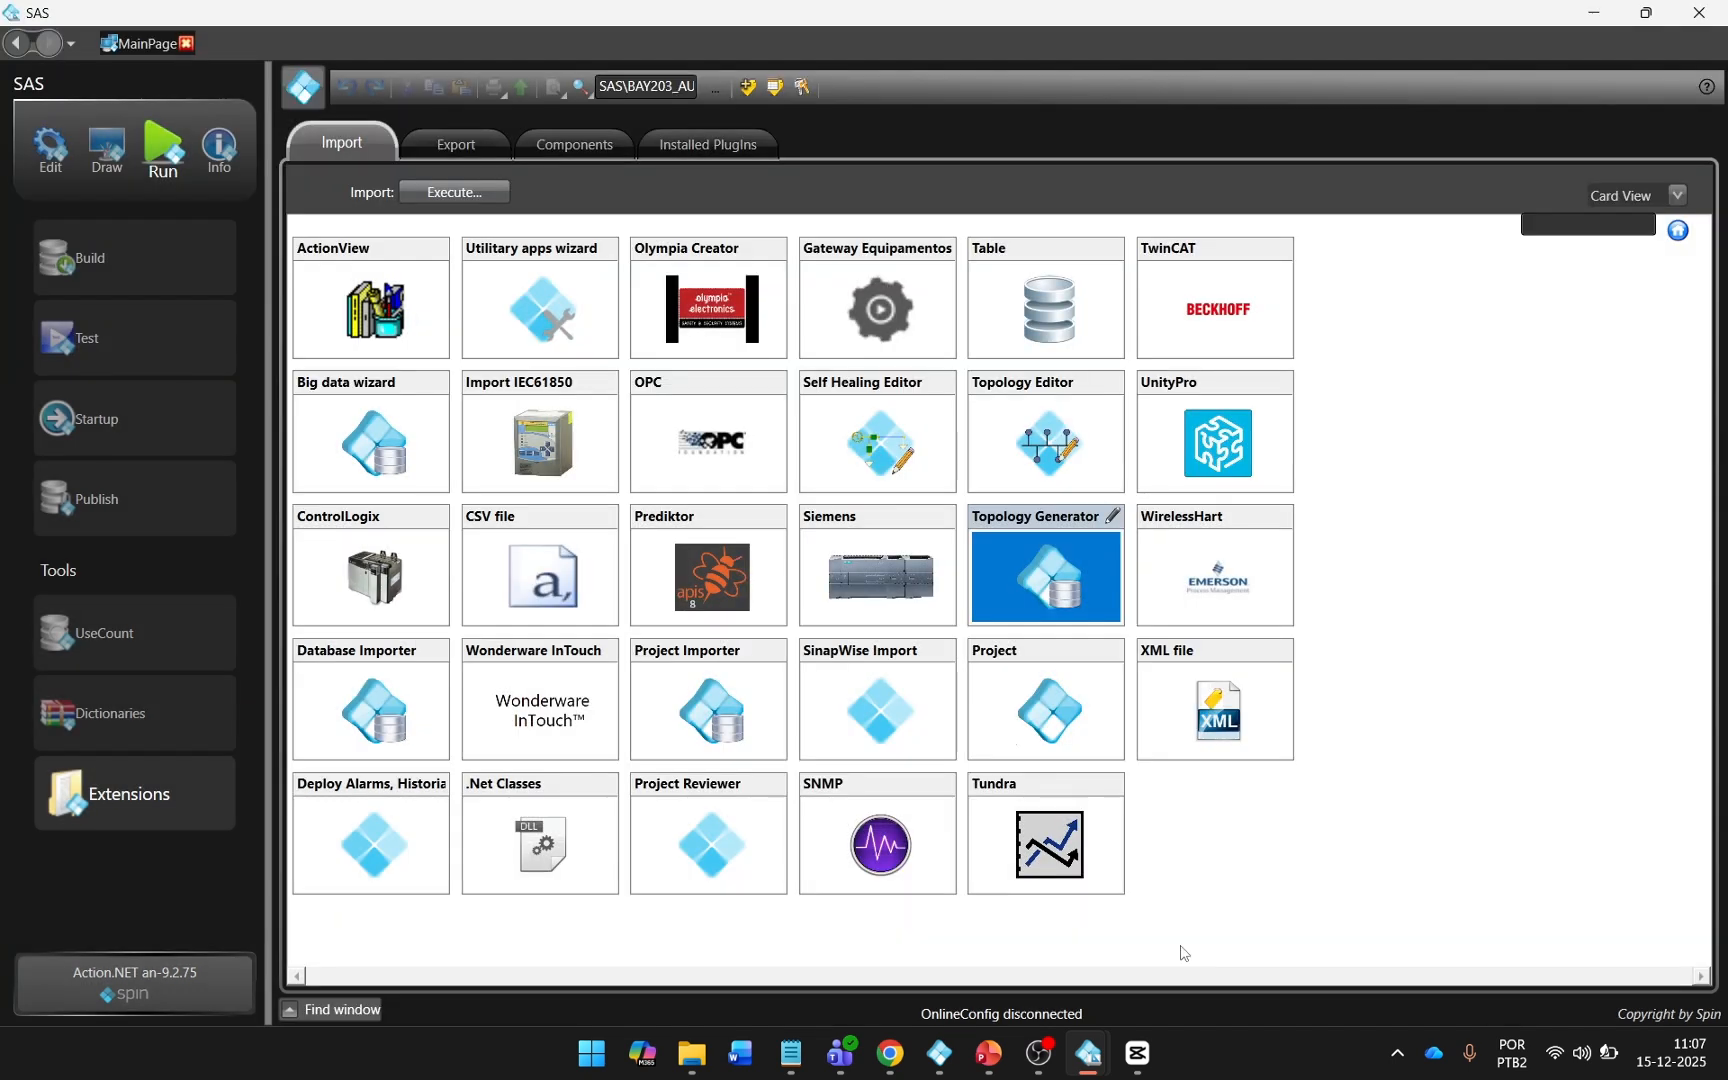
Reopen the Topology Generator with a single-line diagram display and operation level SAS.
double_click(1017, 576)
left_click(796, 451)
scroll(788, 572, "down", 5)
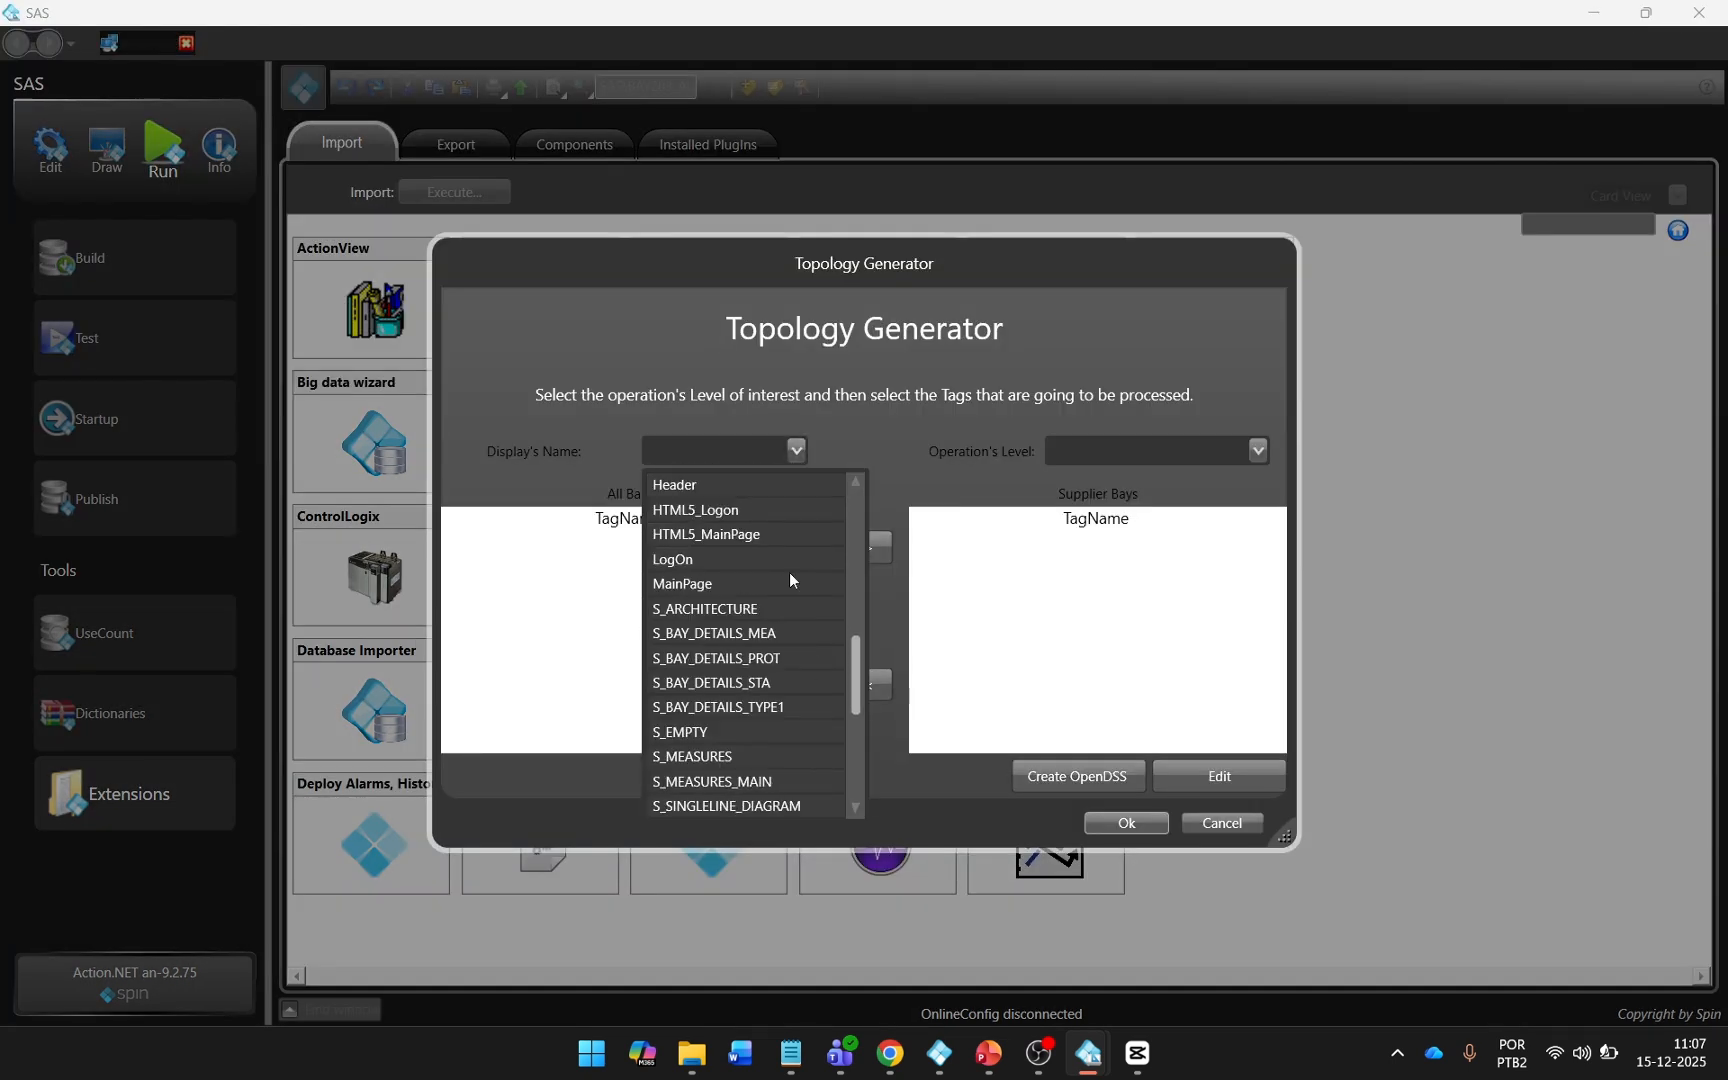
scroll(788, 572, "down", 2)
left_click(760, 659)
left_click(1257, 451)
left_click(1196, 490)
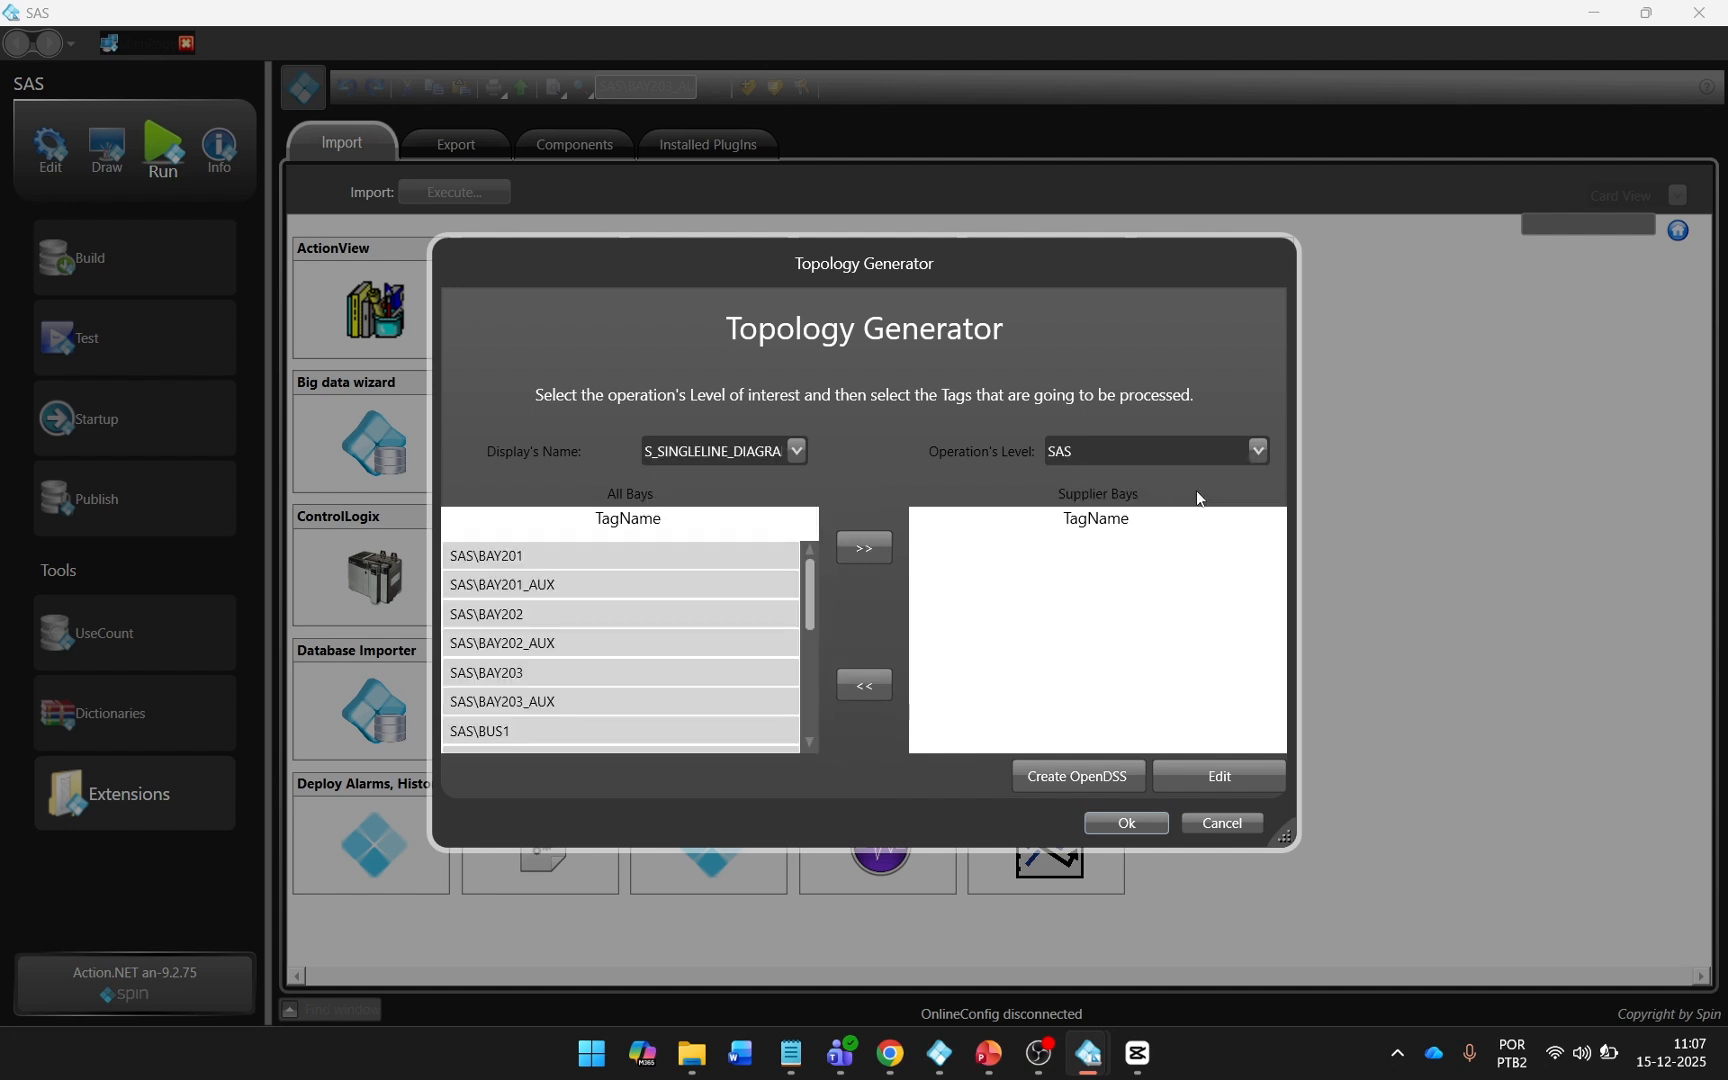
Add INC01 as the supplier bay and open the connection matrix for editing.
scroll(659, 656, "down", 3)
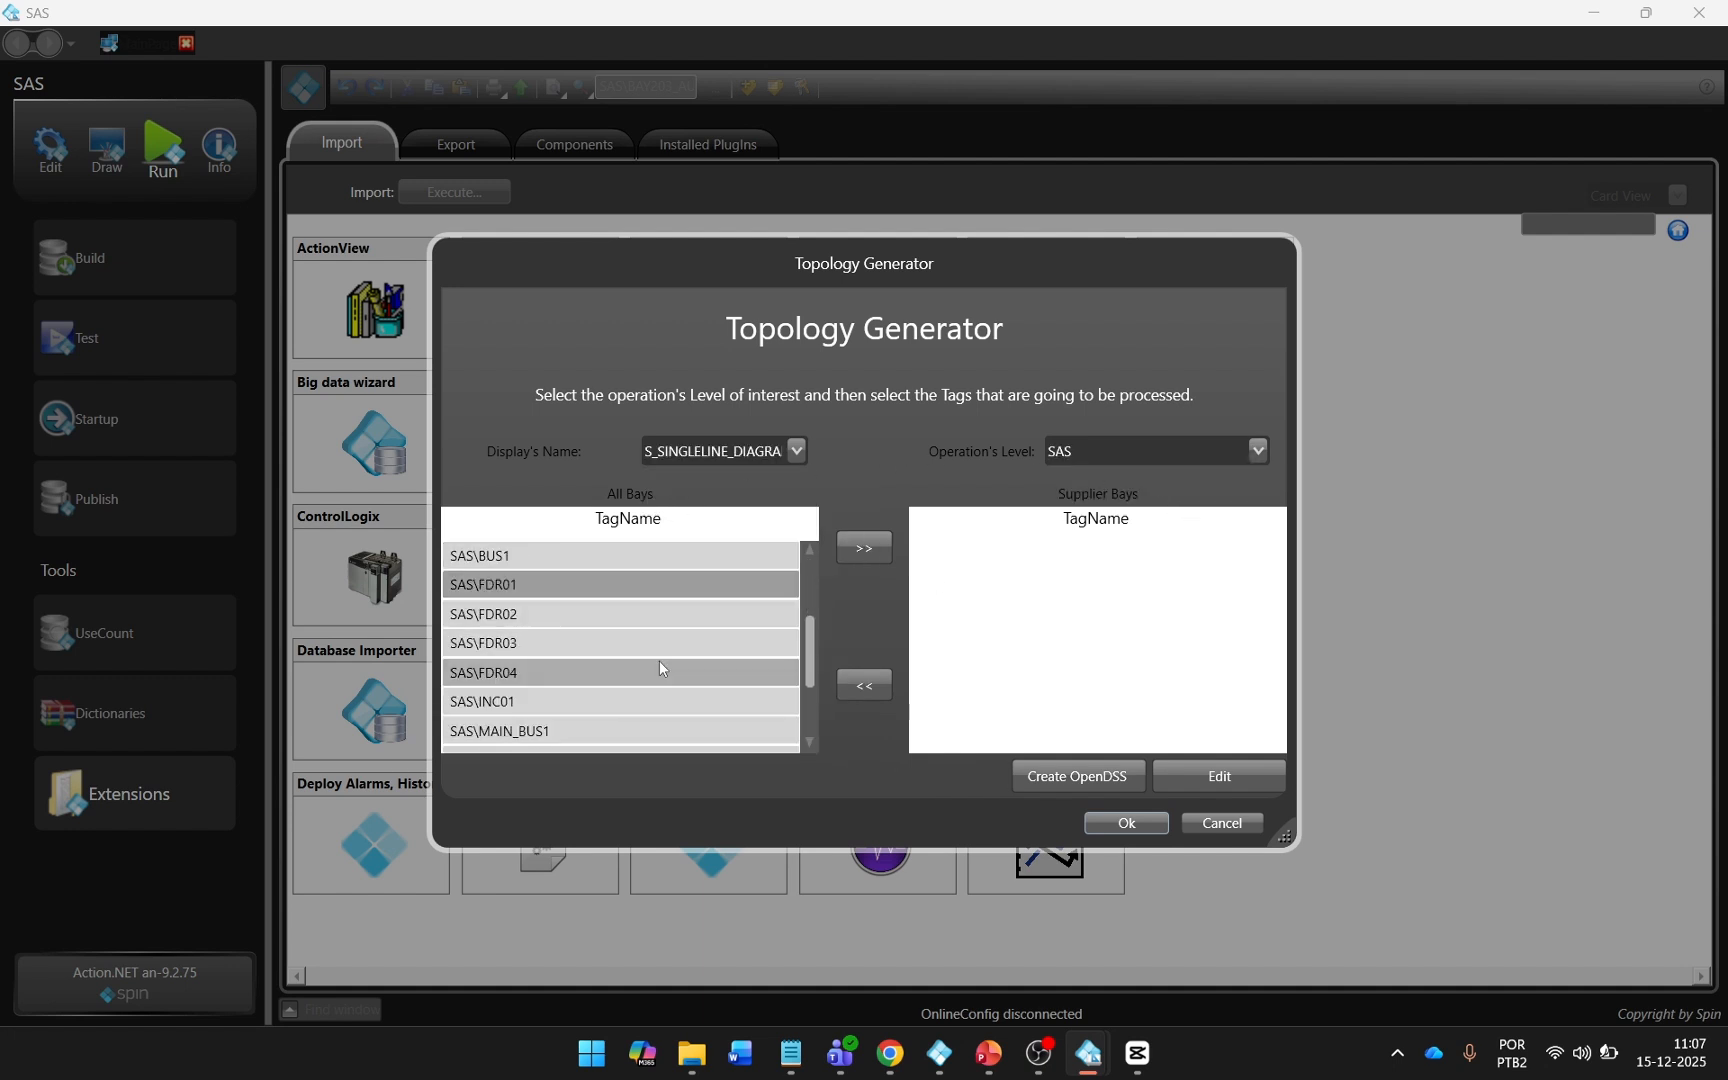
left_click(585, 652)
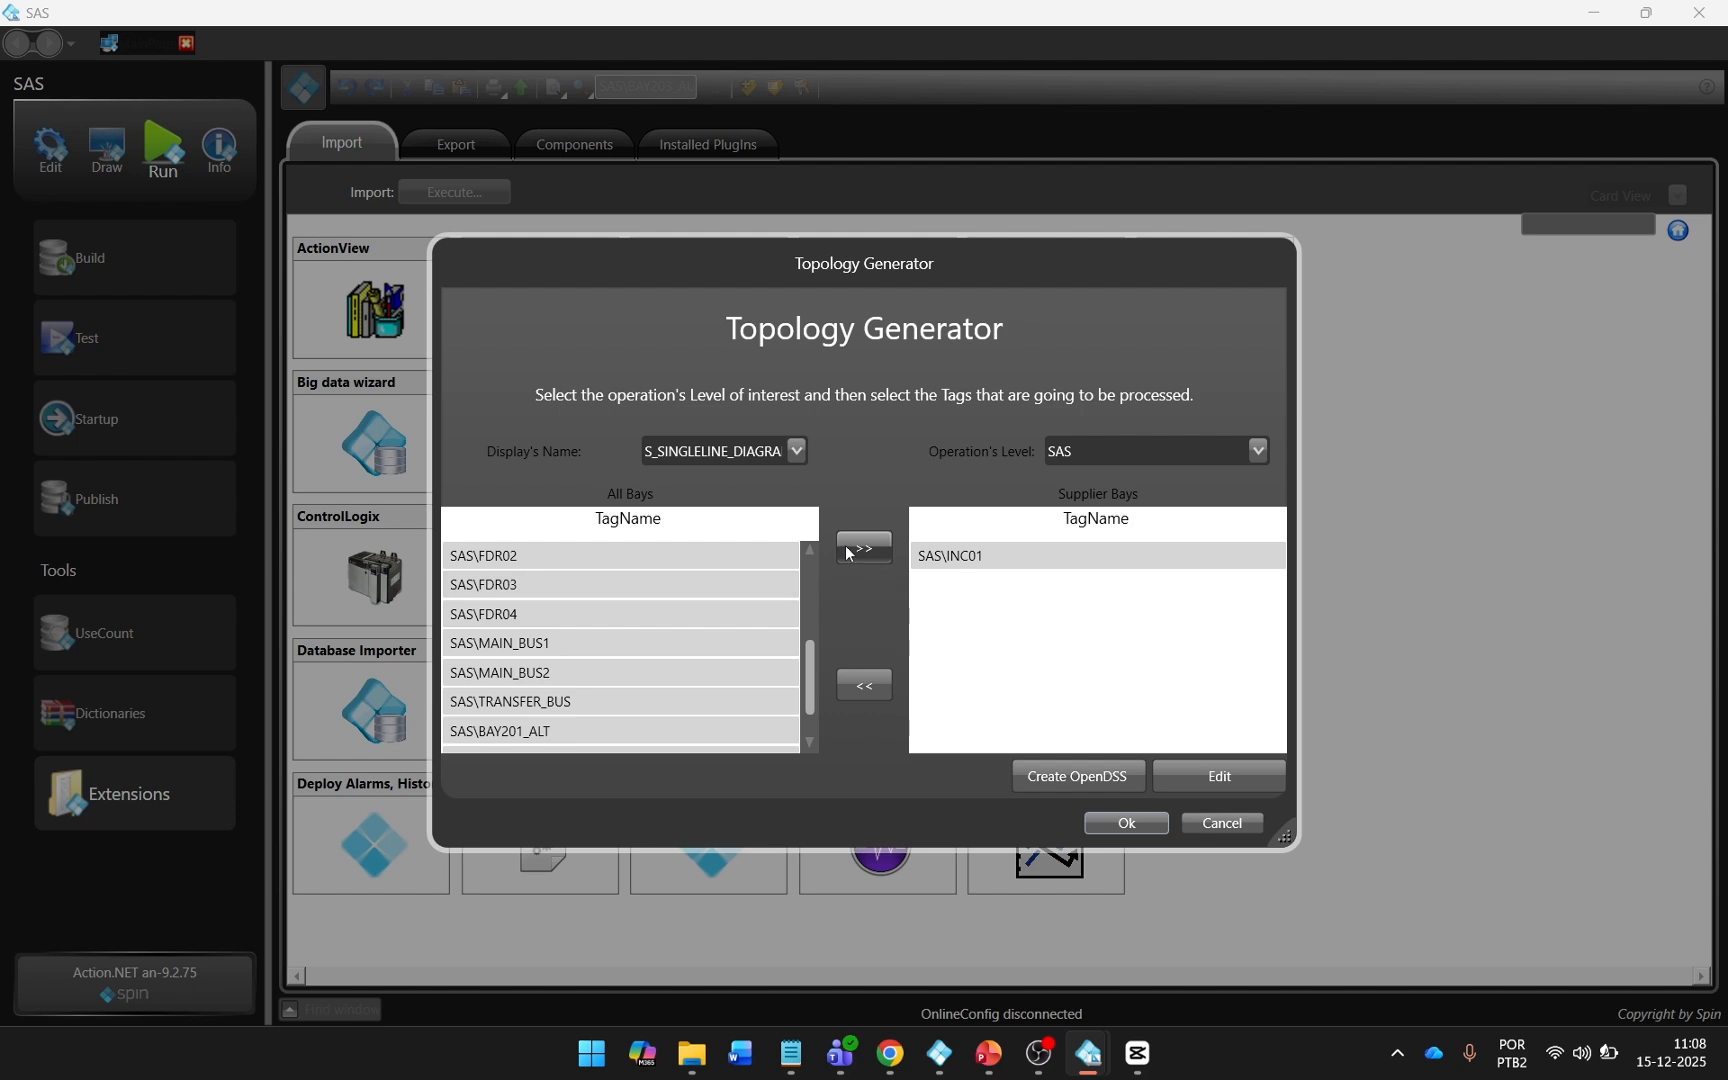
left_click(1219, 776)
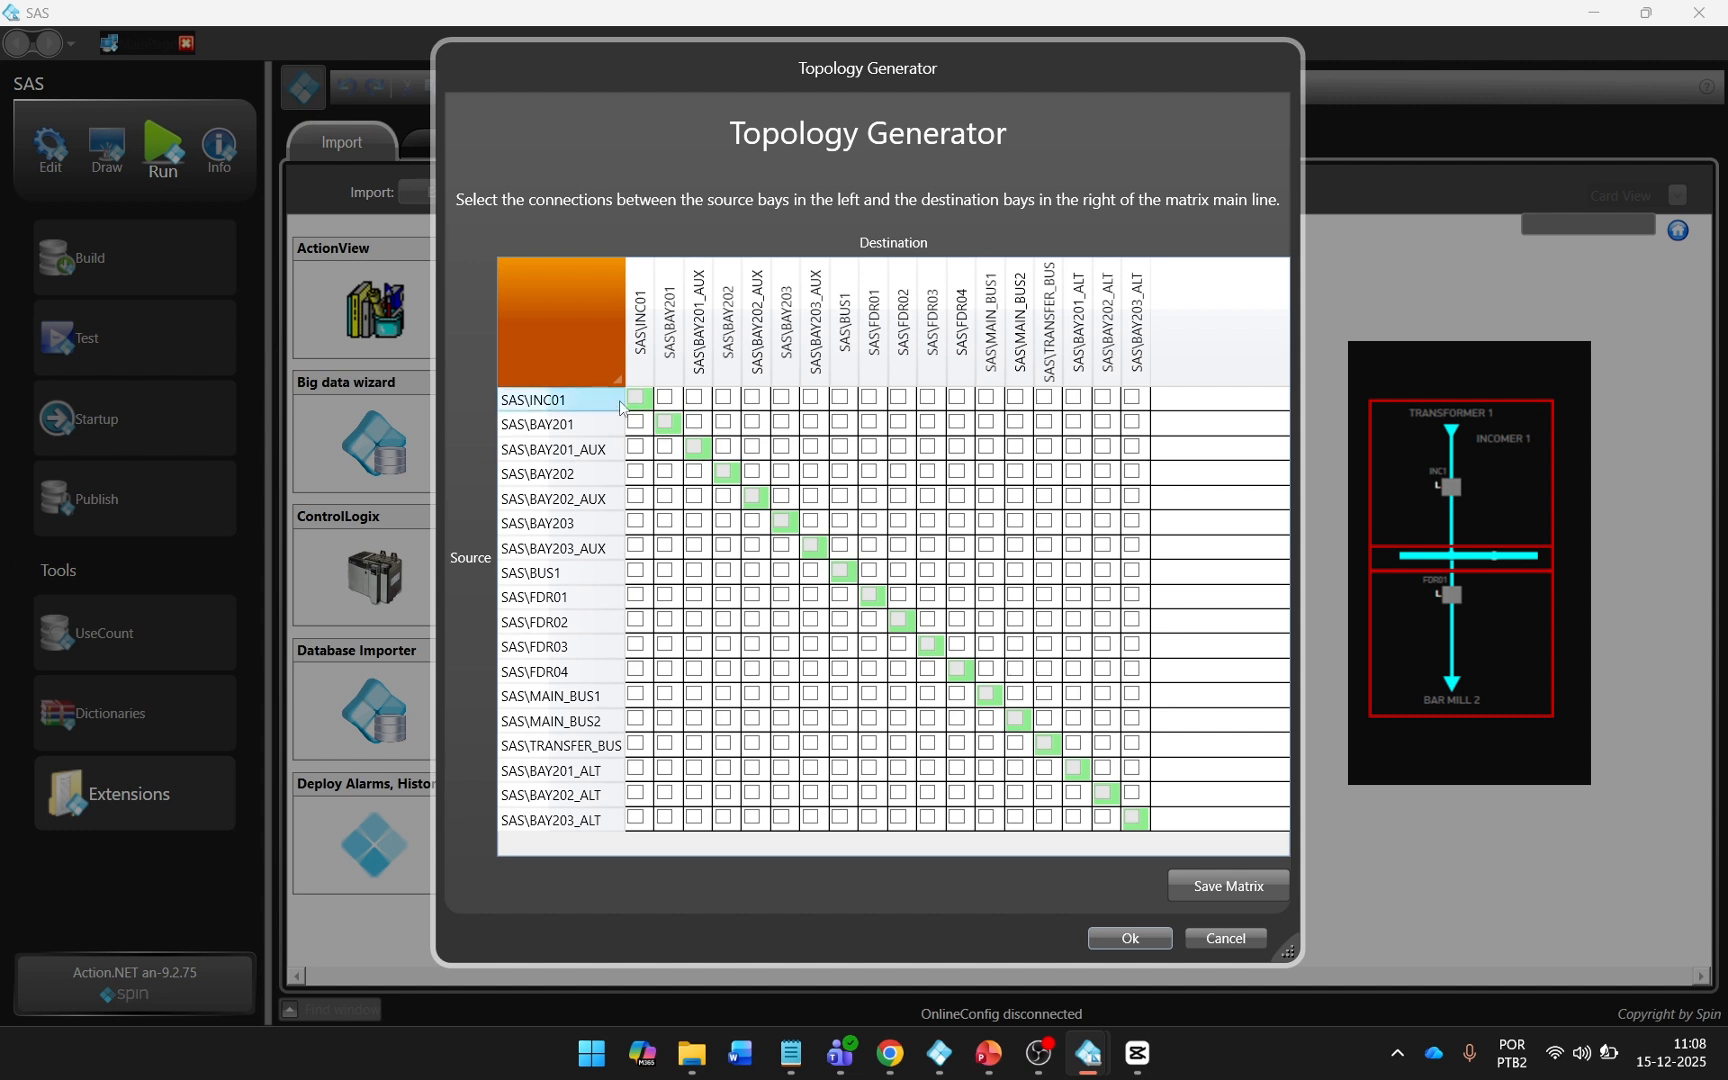
Connect INC01 to BUS1 and BUS1 to FDR01, FDR02, FDR03 and FDR04, then save the matrix and close the generator.
left_click(840, 397)
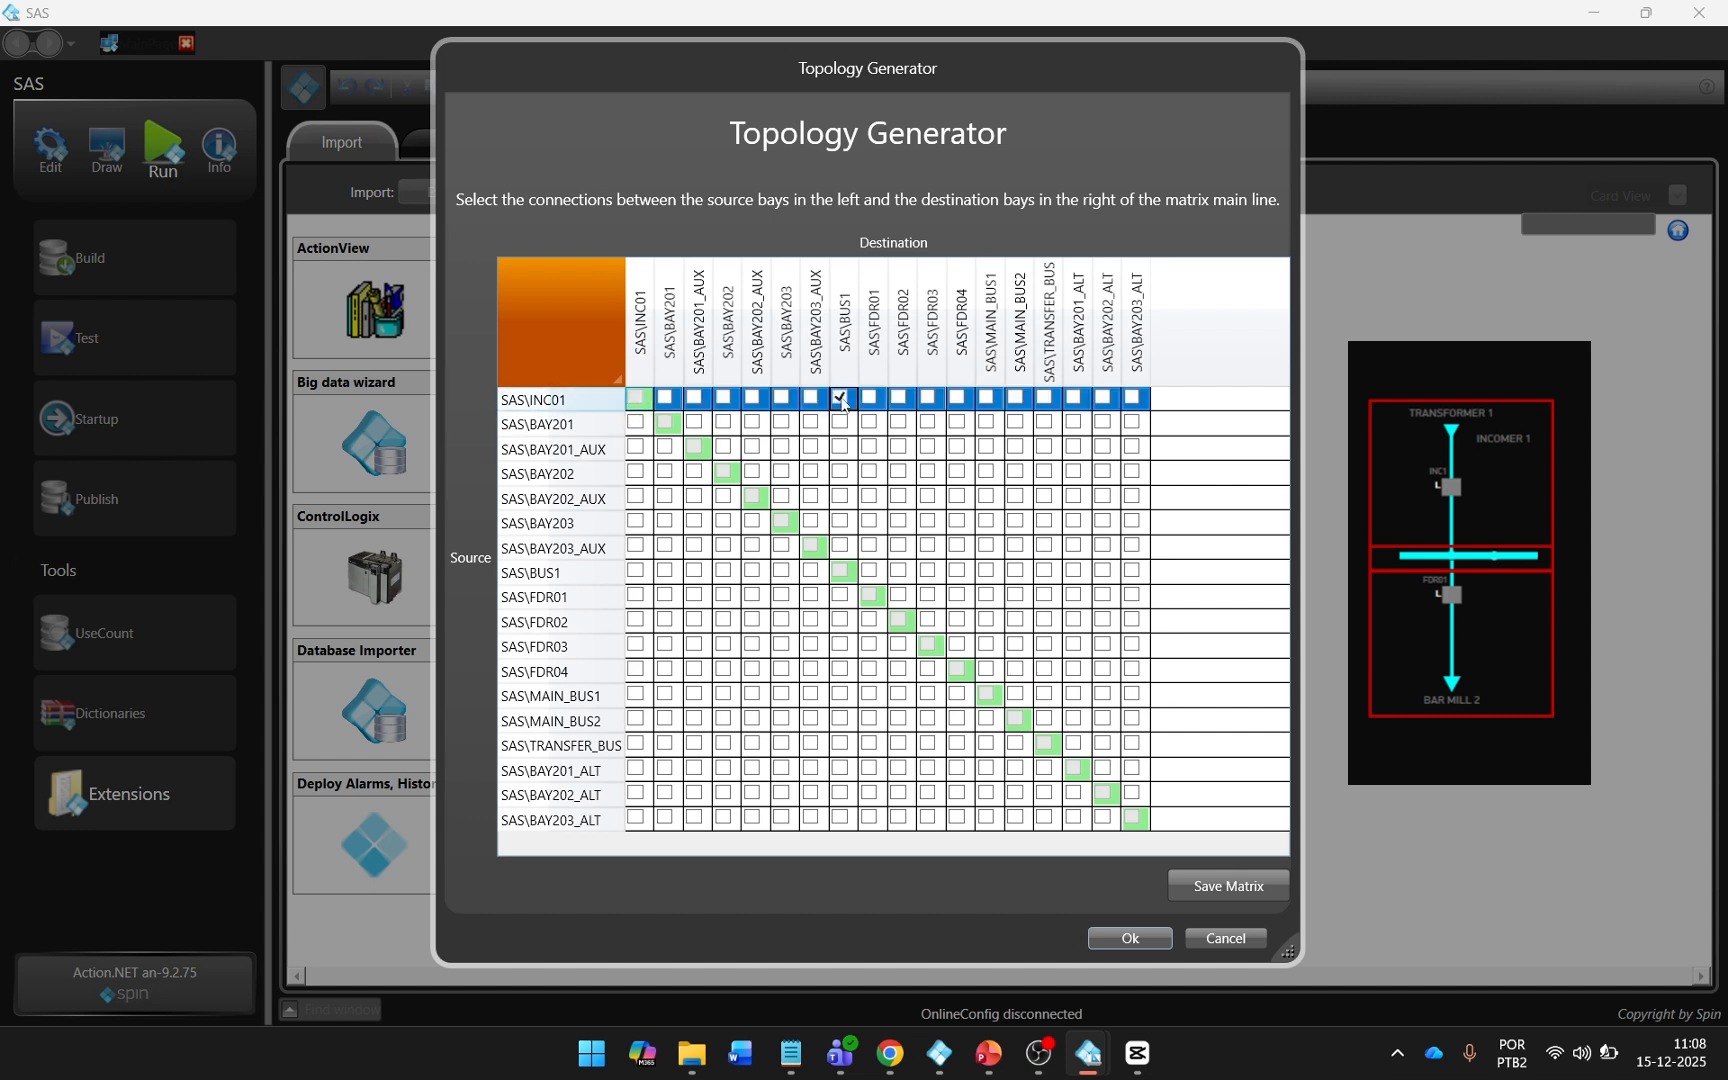
left_click(869, 570)
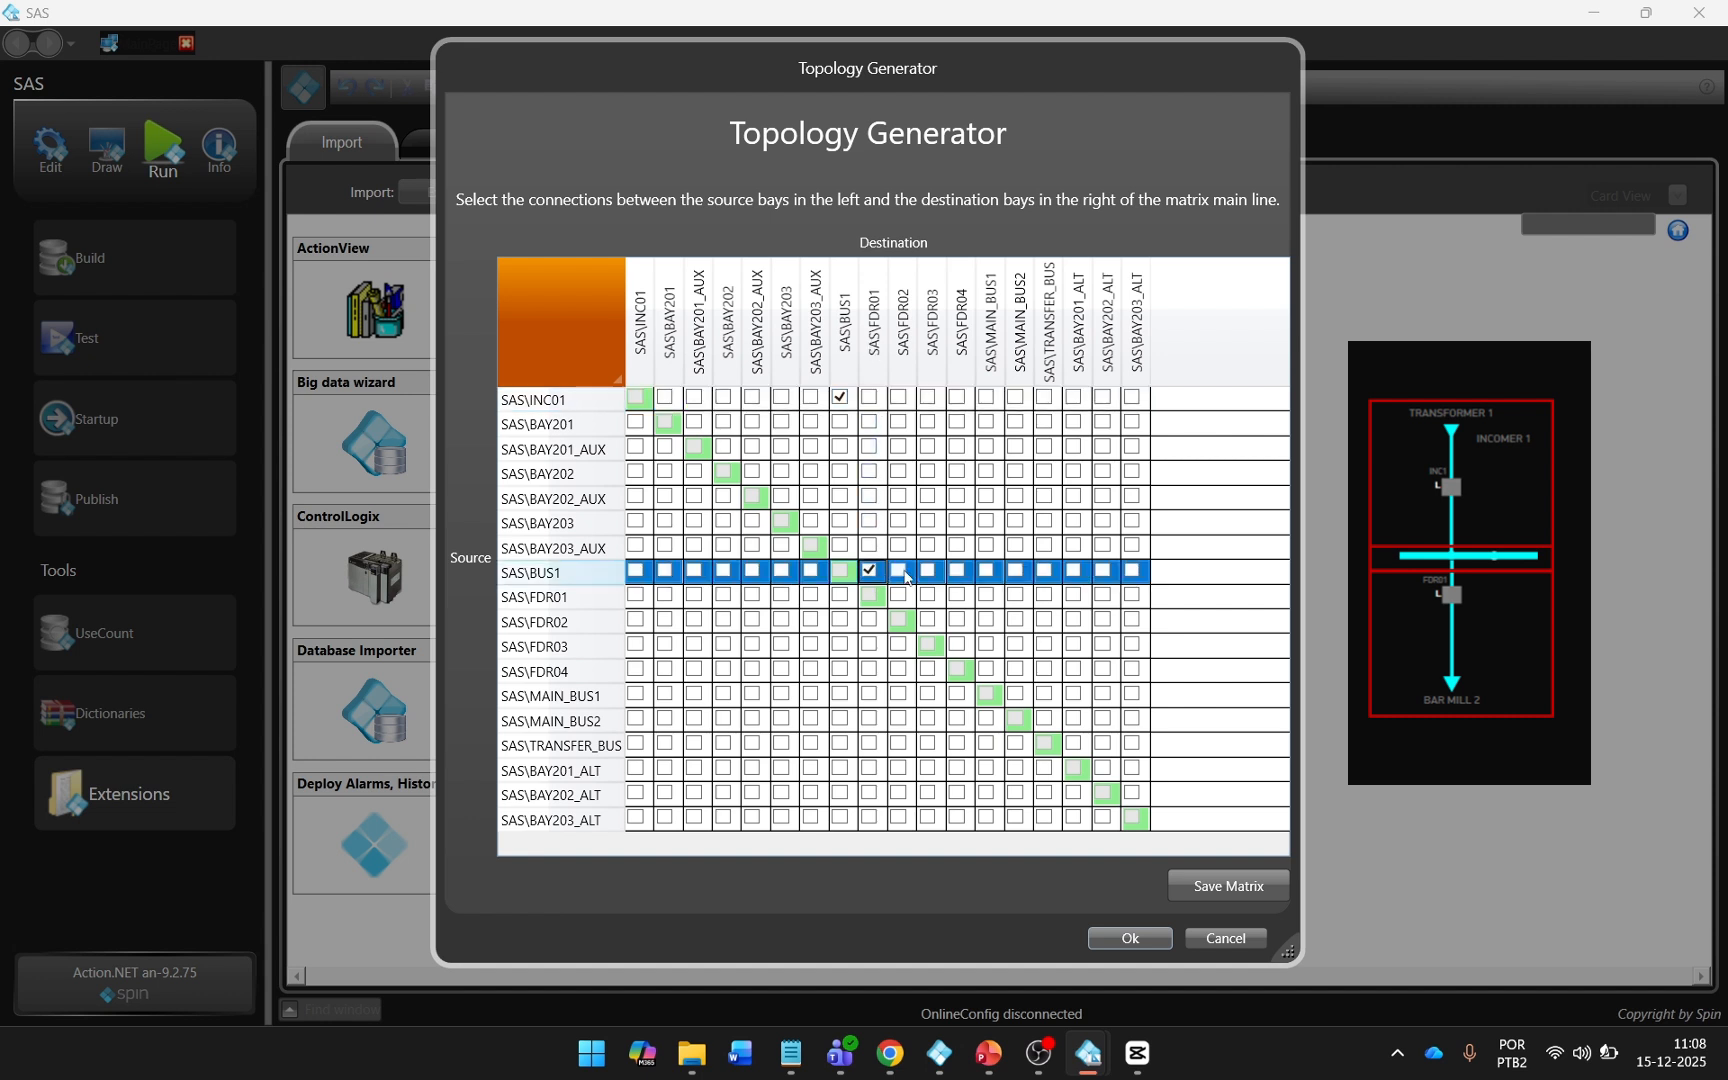
left_click(898, 570)
left_click(928, 570)
left_click(957, 570)
left_click(1192, 884)
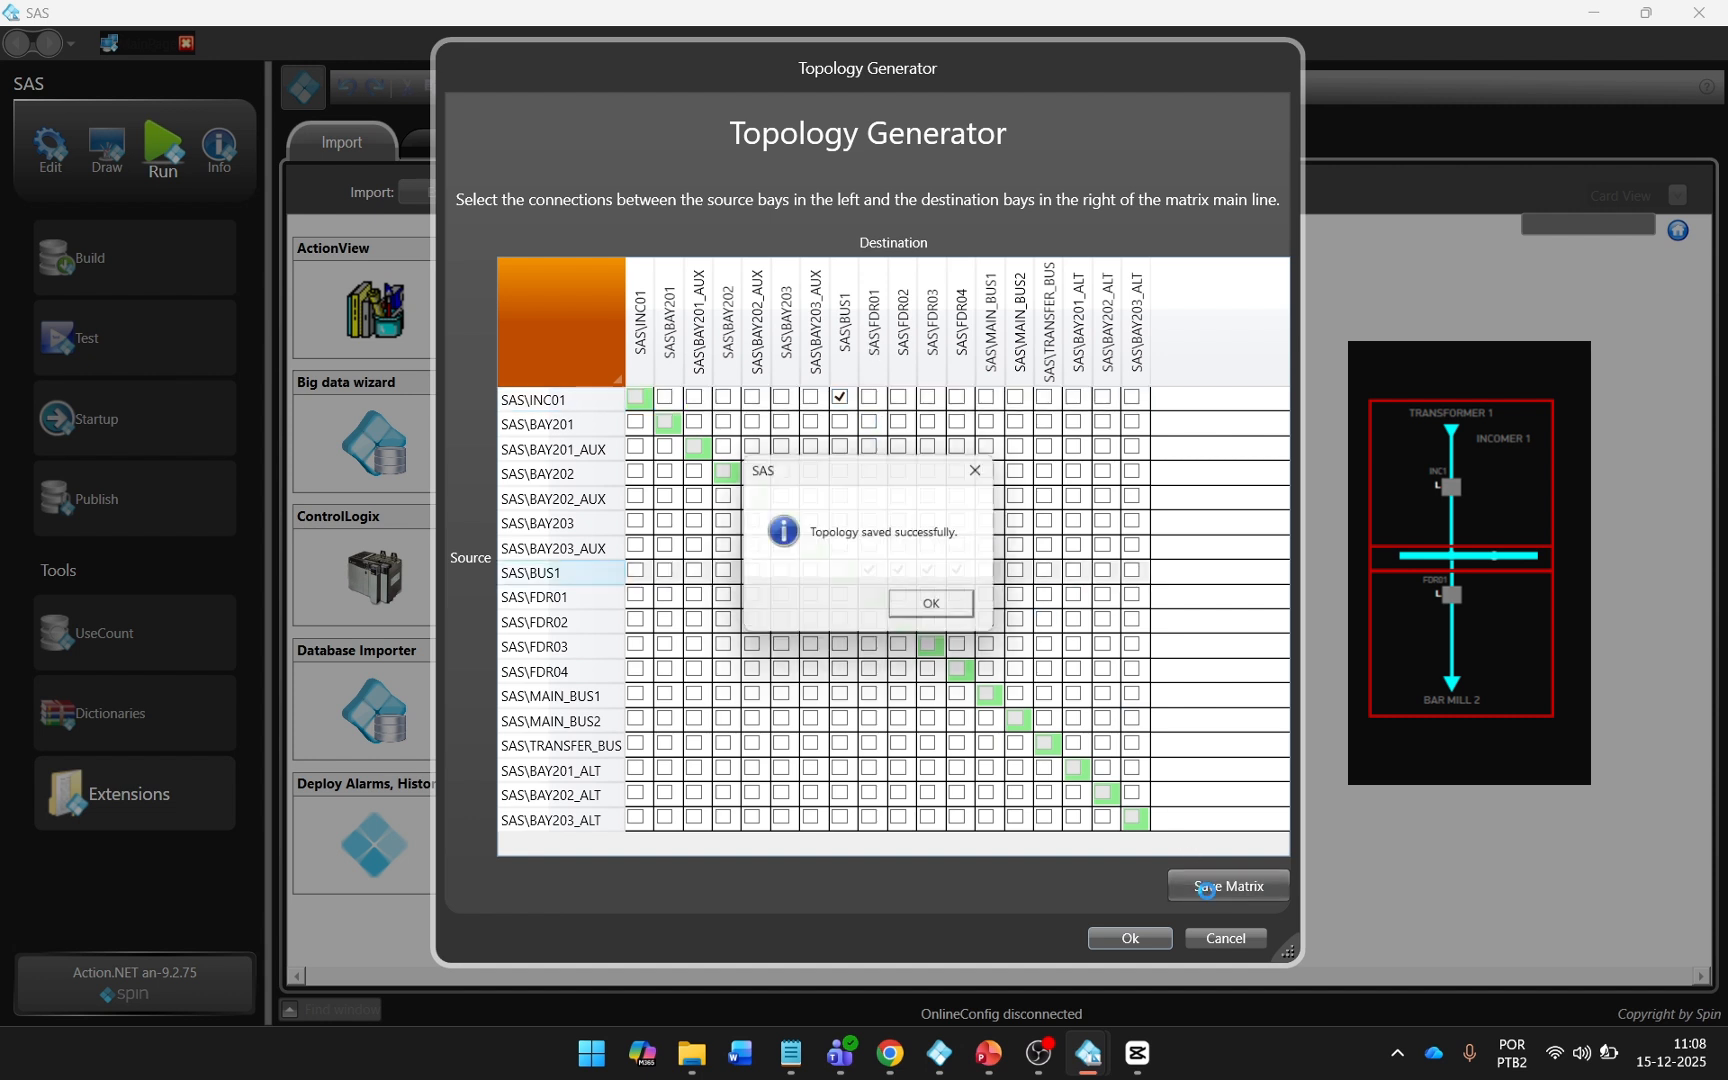
left_click(925, 600)
left_click(1112, 938)
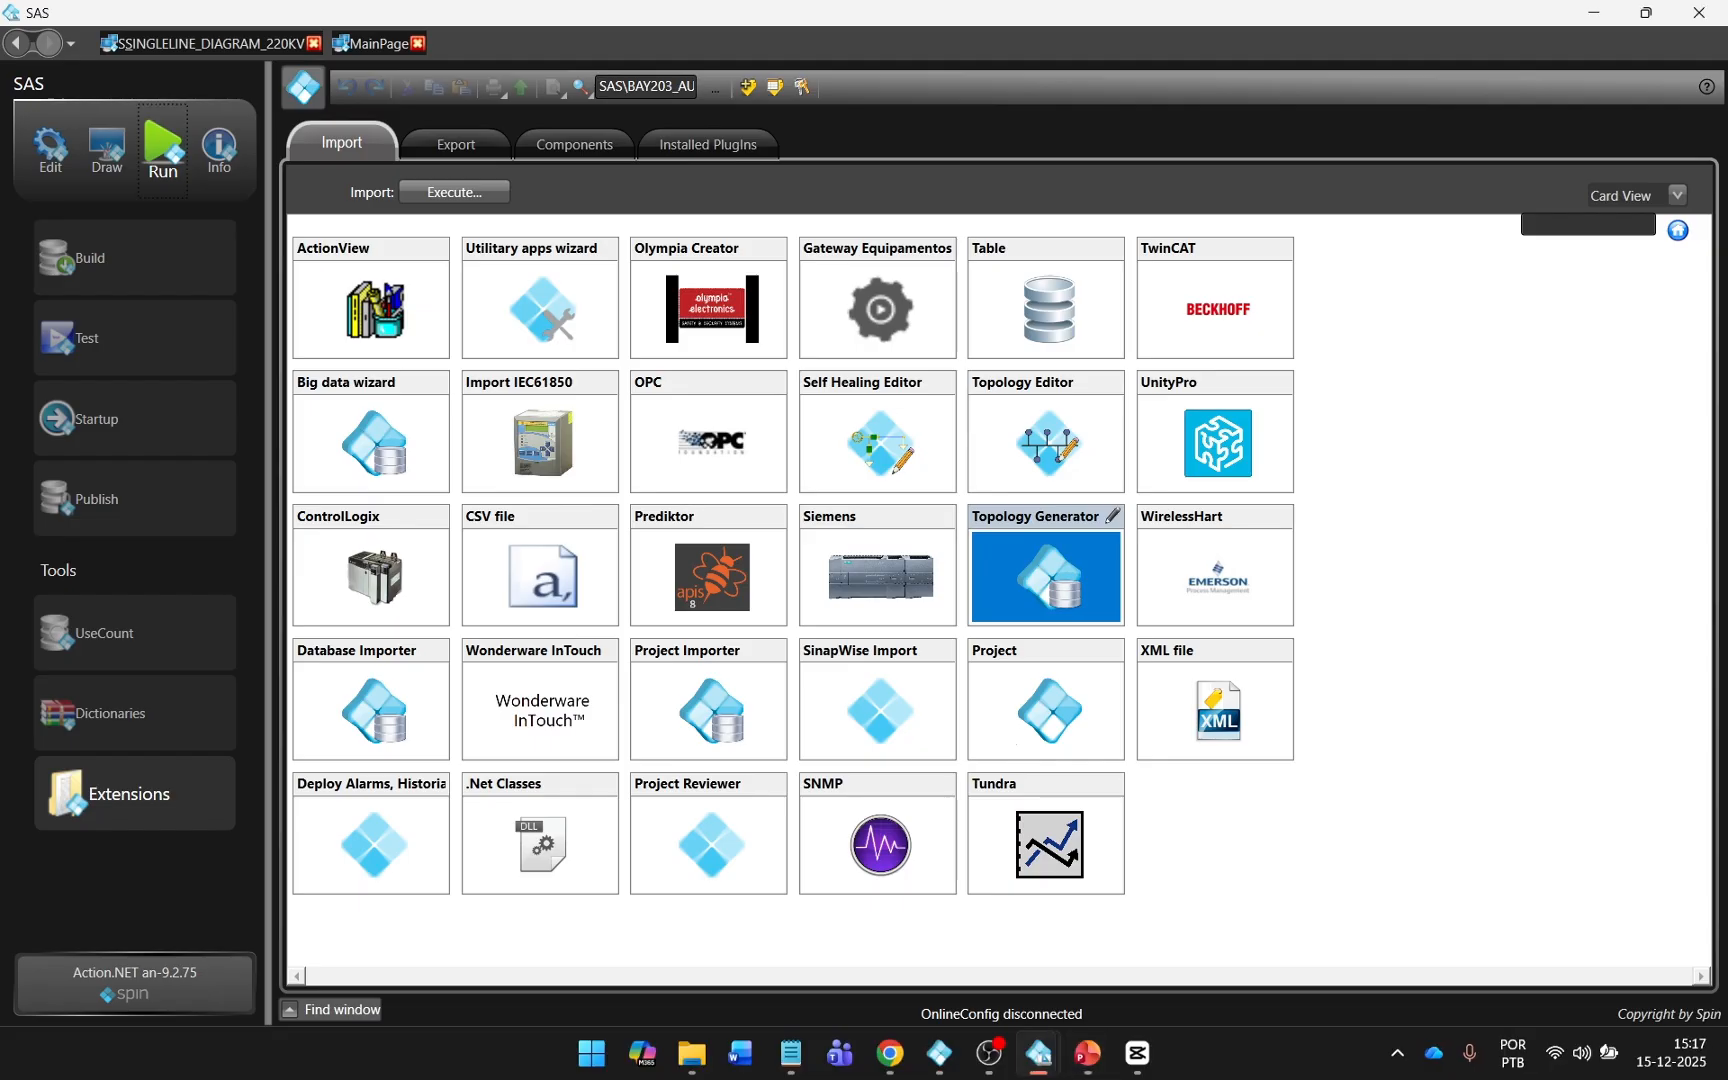
Open the ZLAT_TOPOLOGY_PARAMS tag template and show its StartValue and Comment columns.
left_click(50, 147)
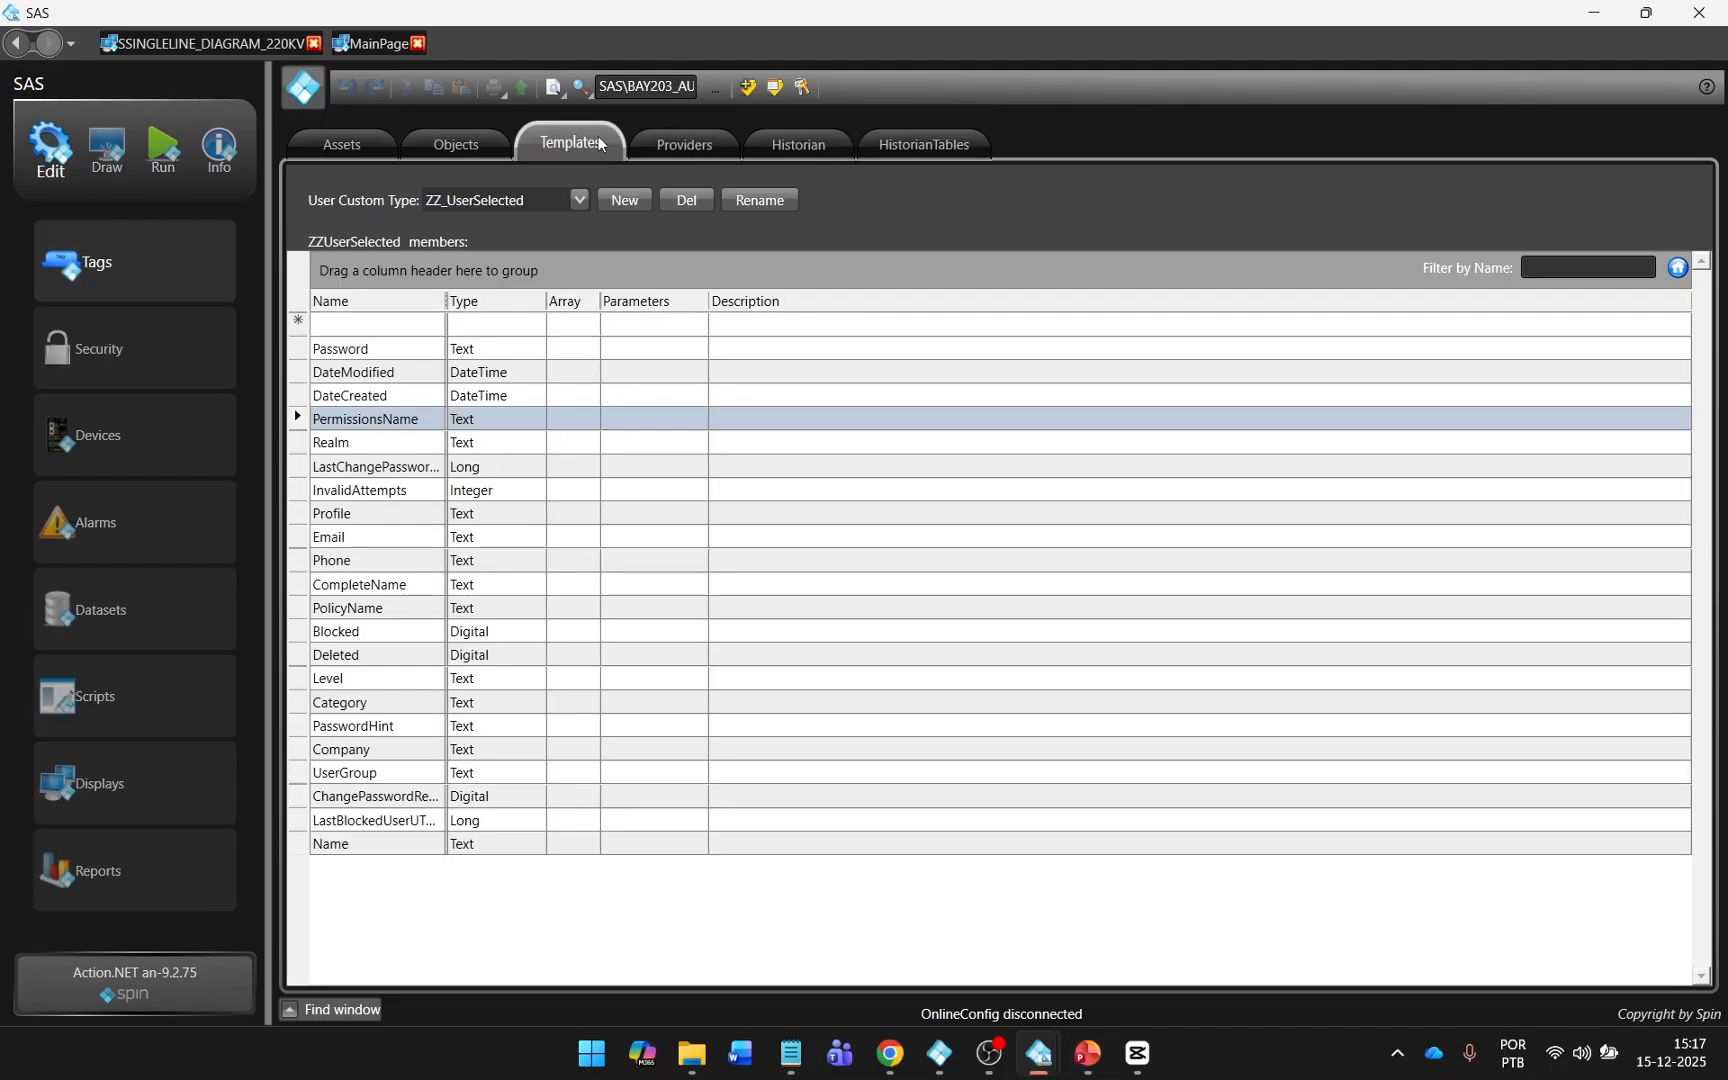
left_click(578, 206)
scroll(576, 344, "up", 6)
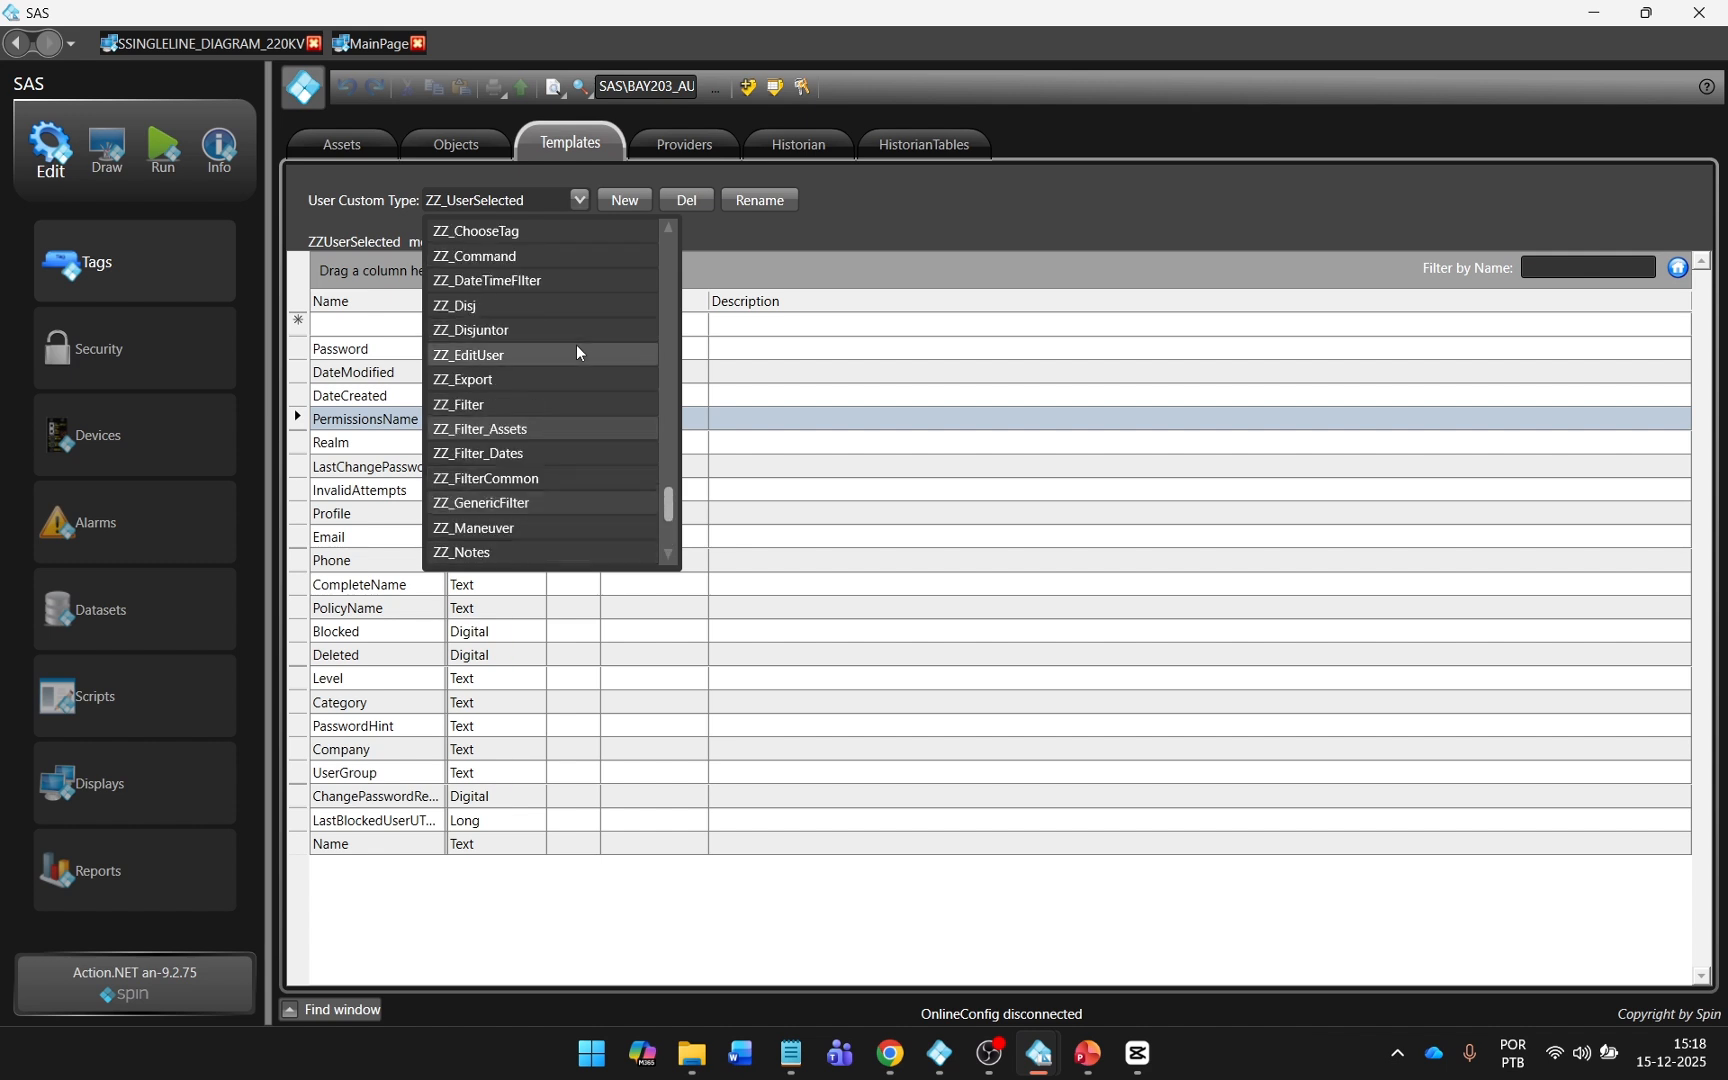
left_click(580, 336)
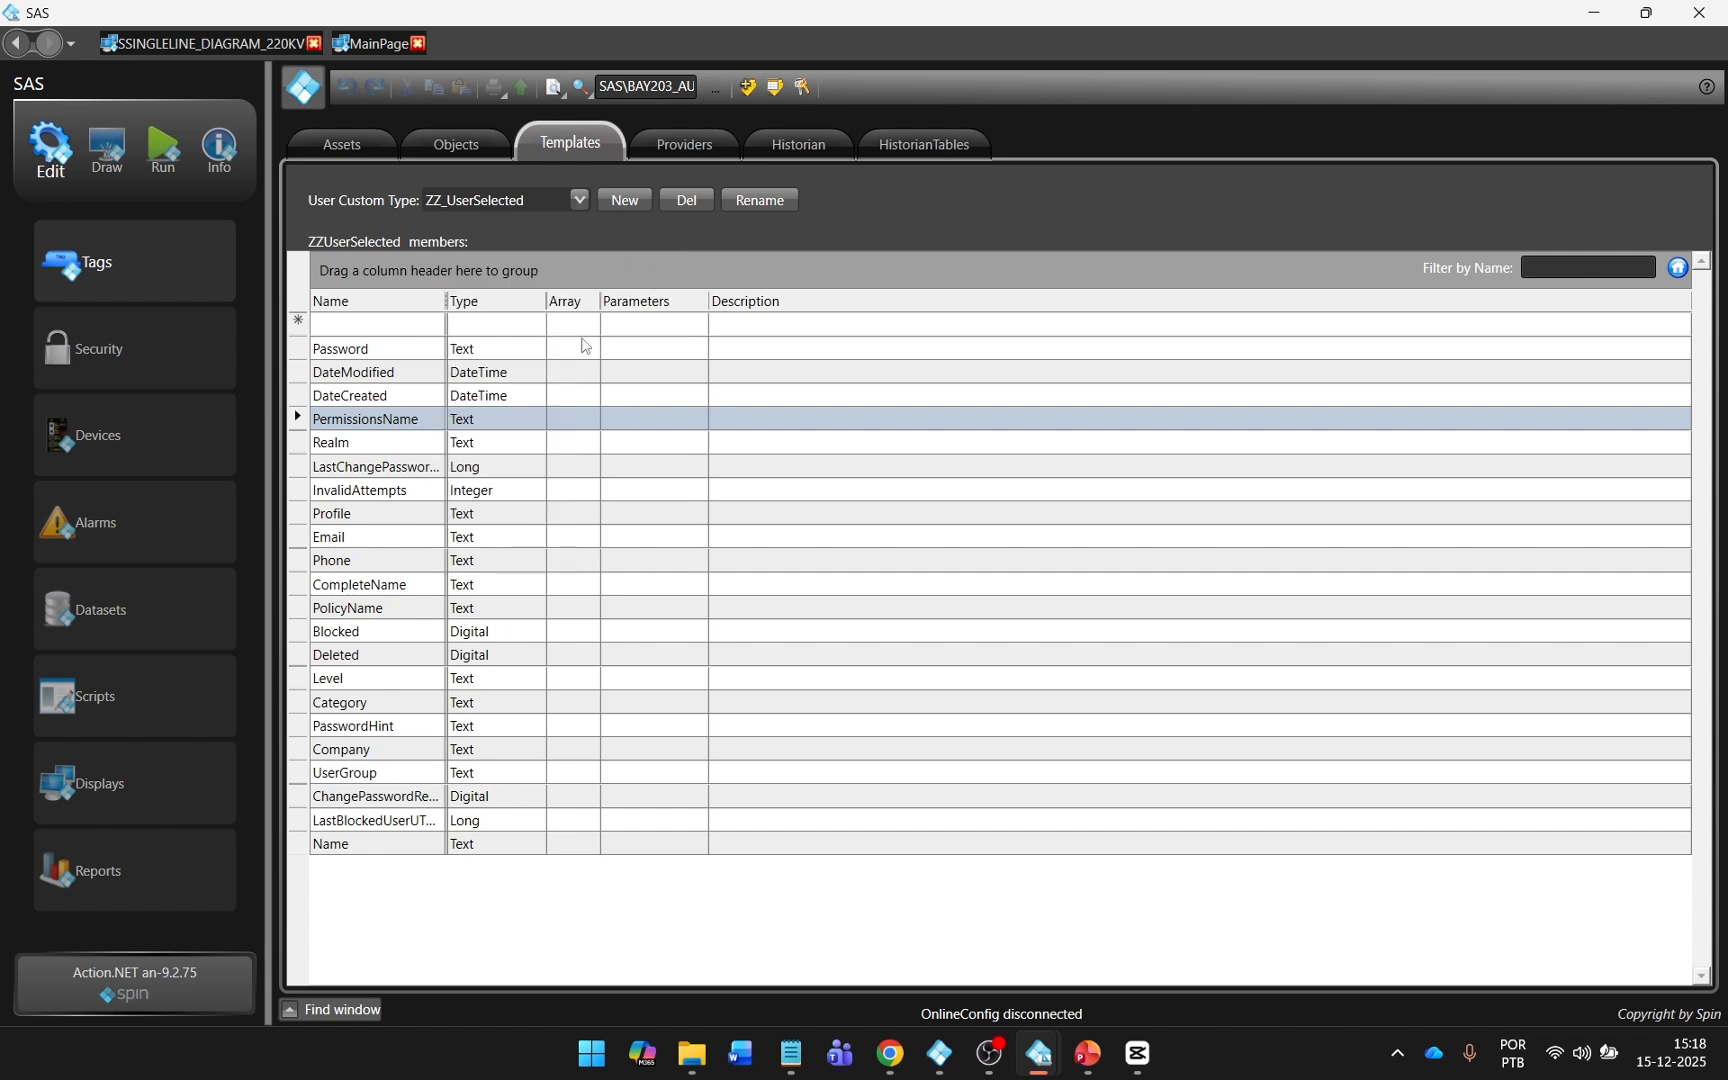
right_click(628, 302)
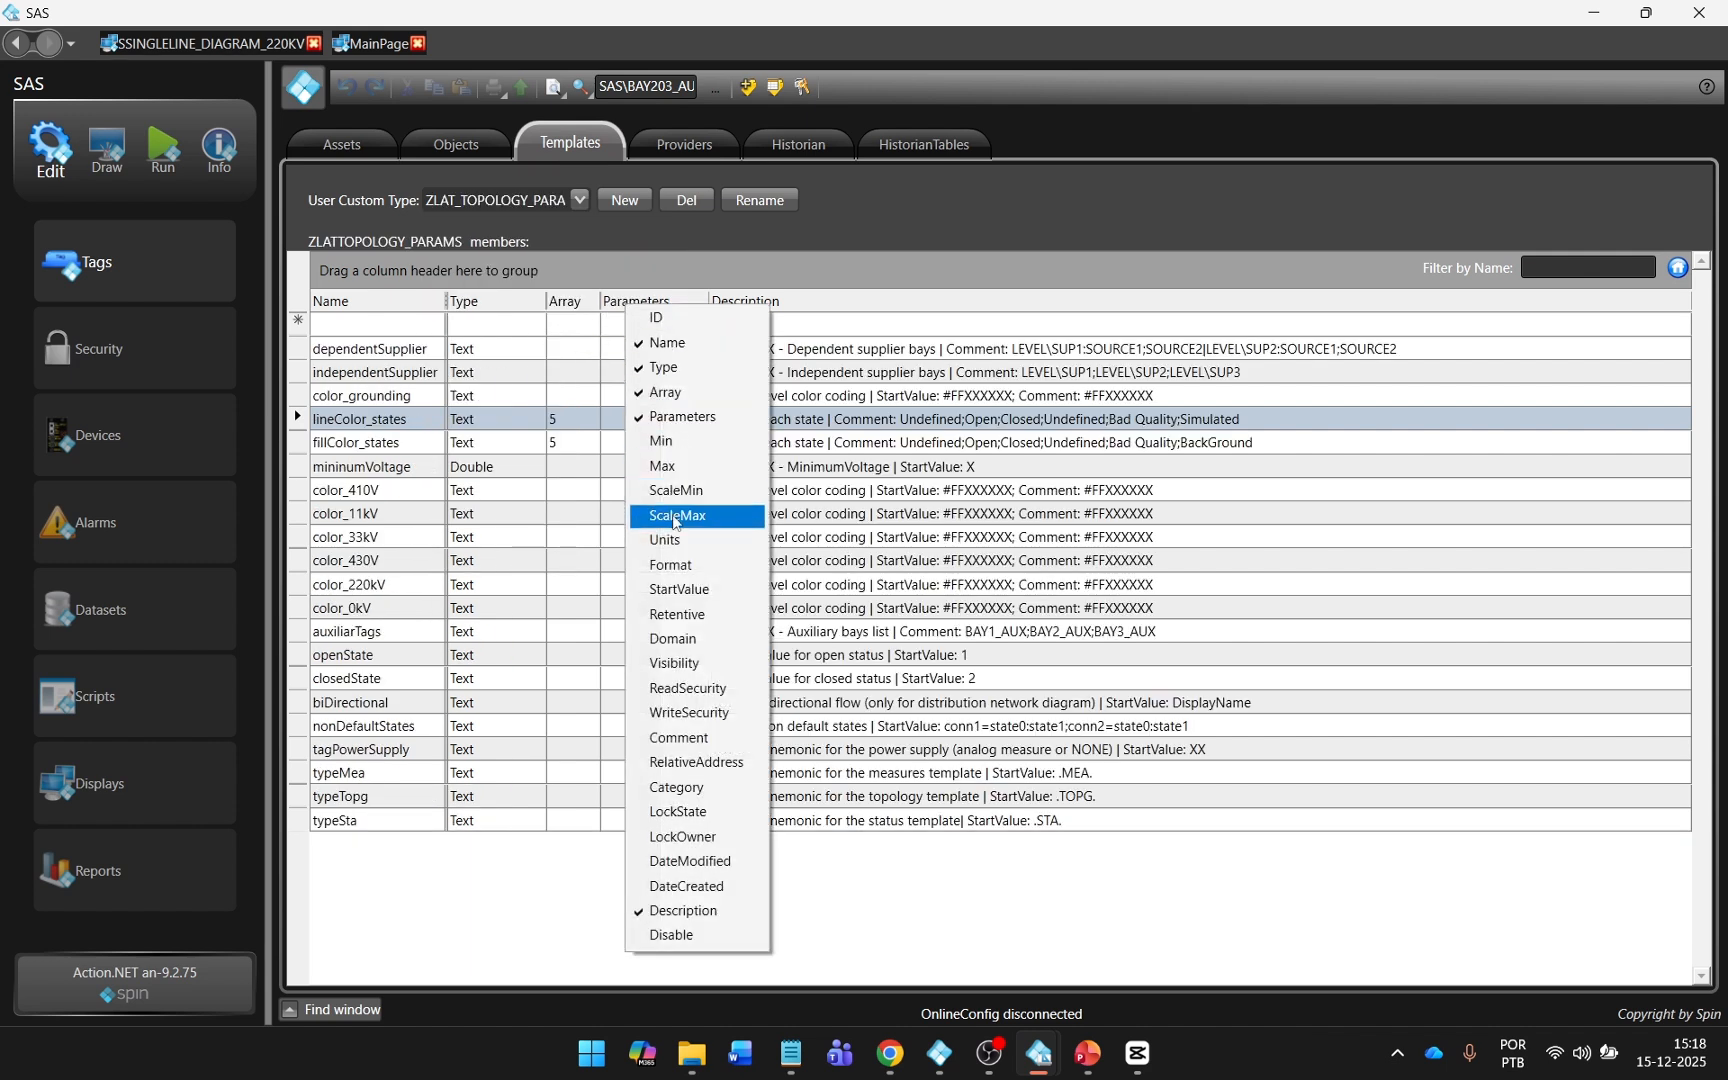
left_click(677, 590)
left_click(705, 740)
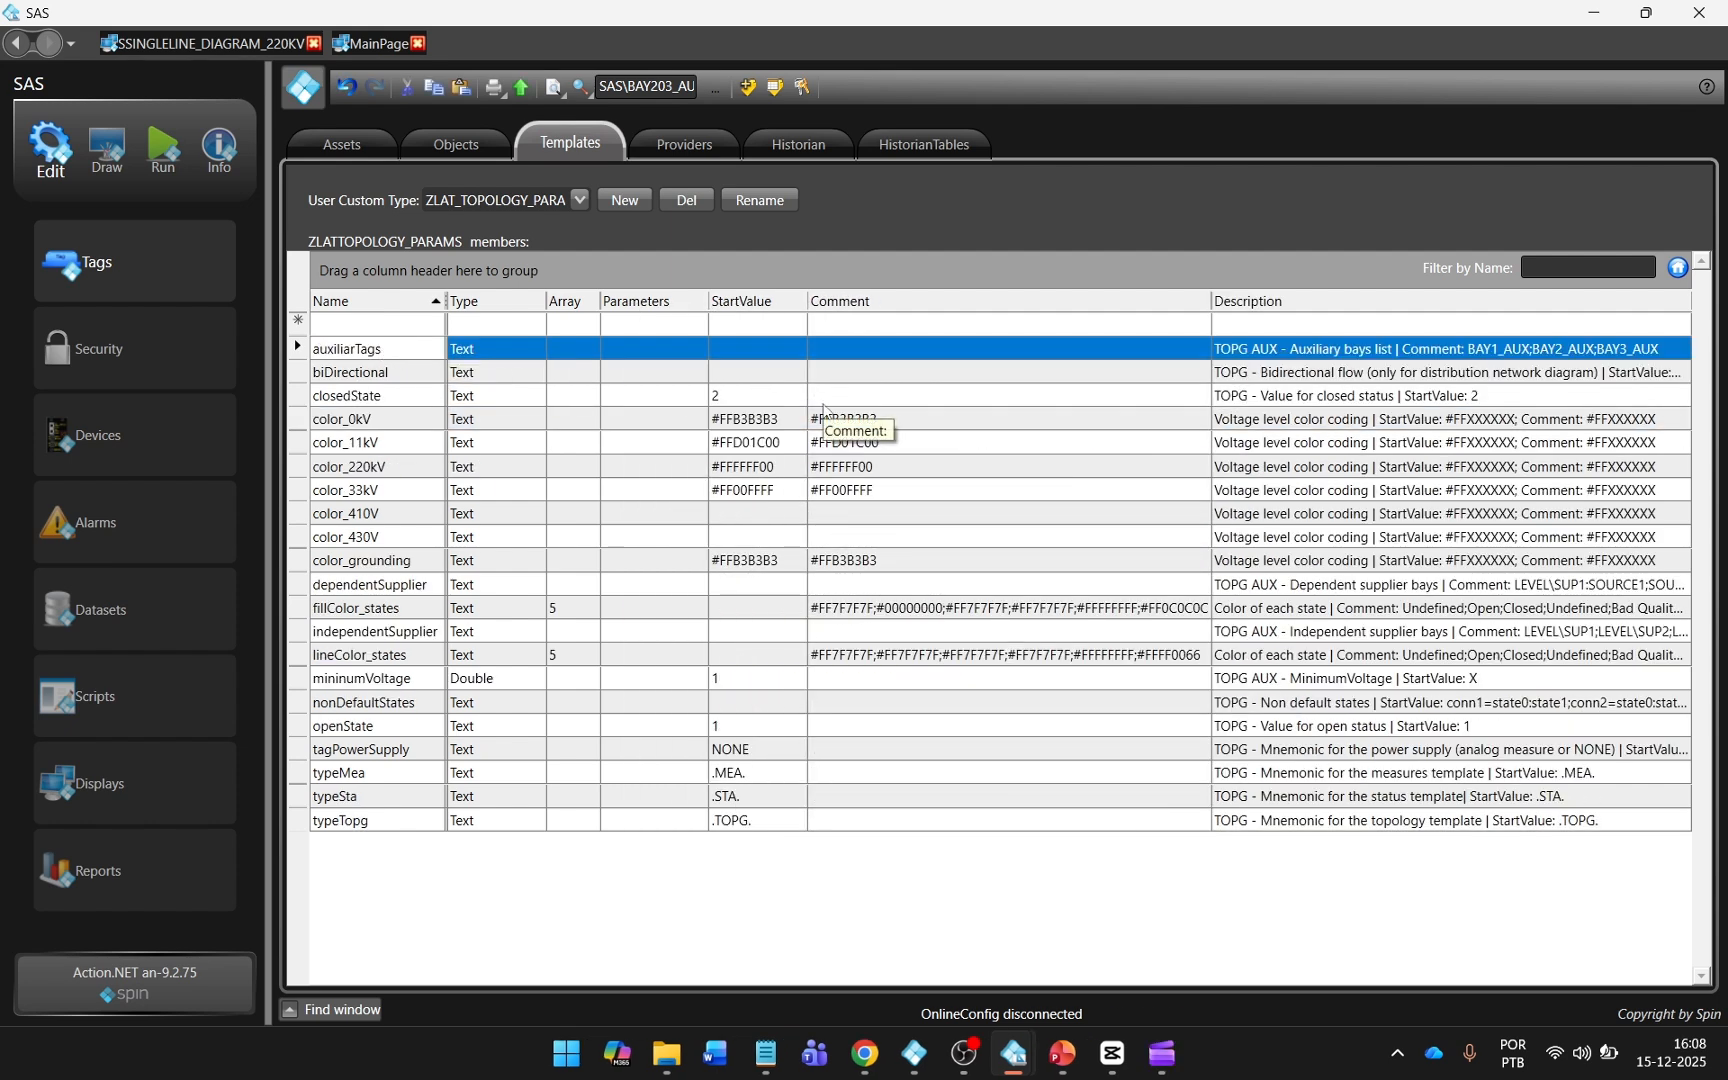
Try to paste the auxiliary bays list into the comment of the auxiliarTags member.
left_click(844, 349)
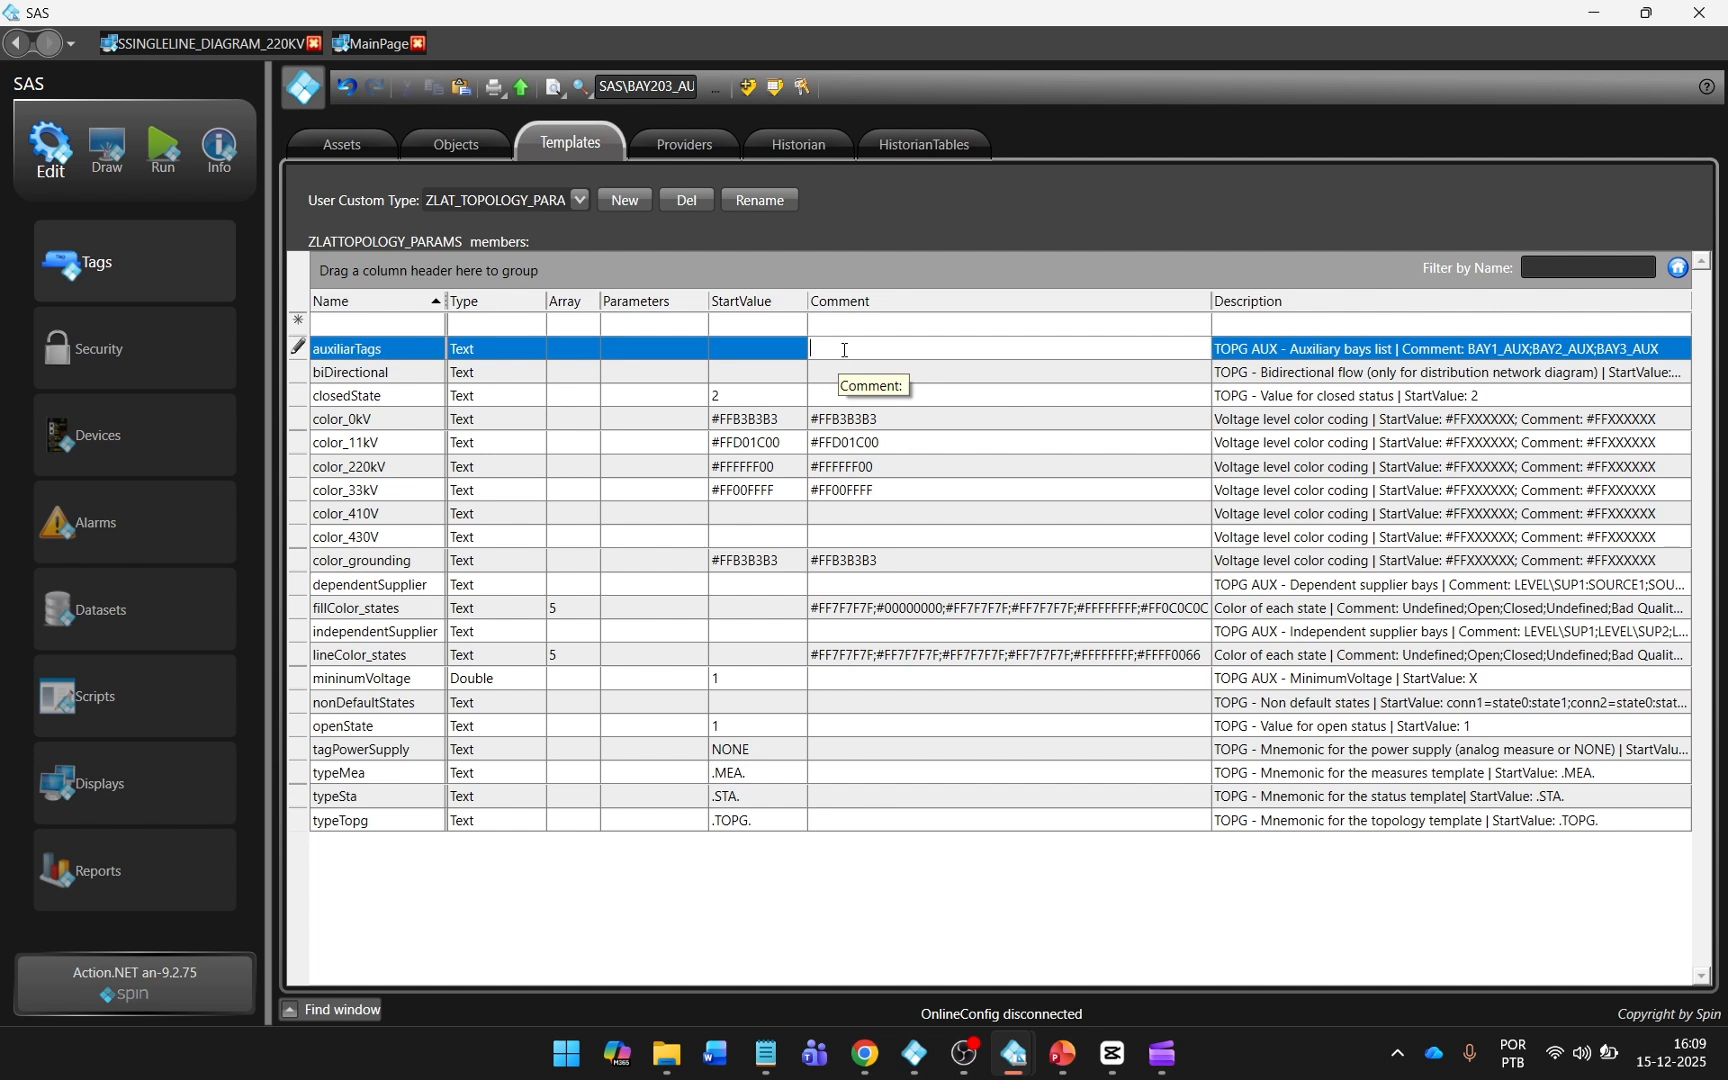
type("BAY201_AUX;BAY202_AUX;BAY203_AUX")
key("Return")
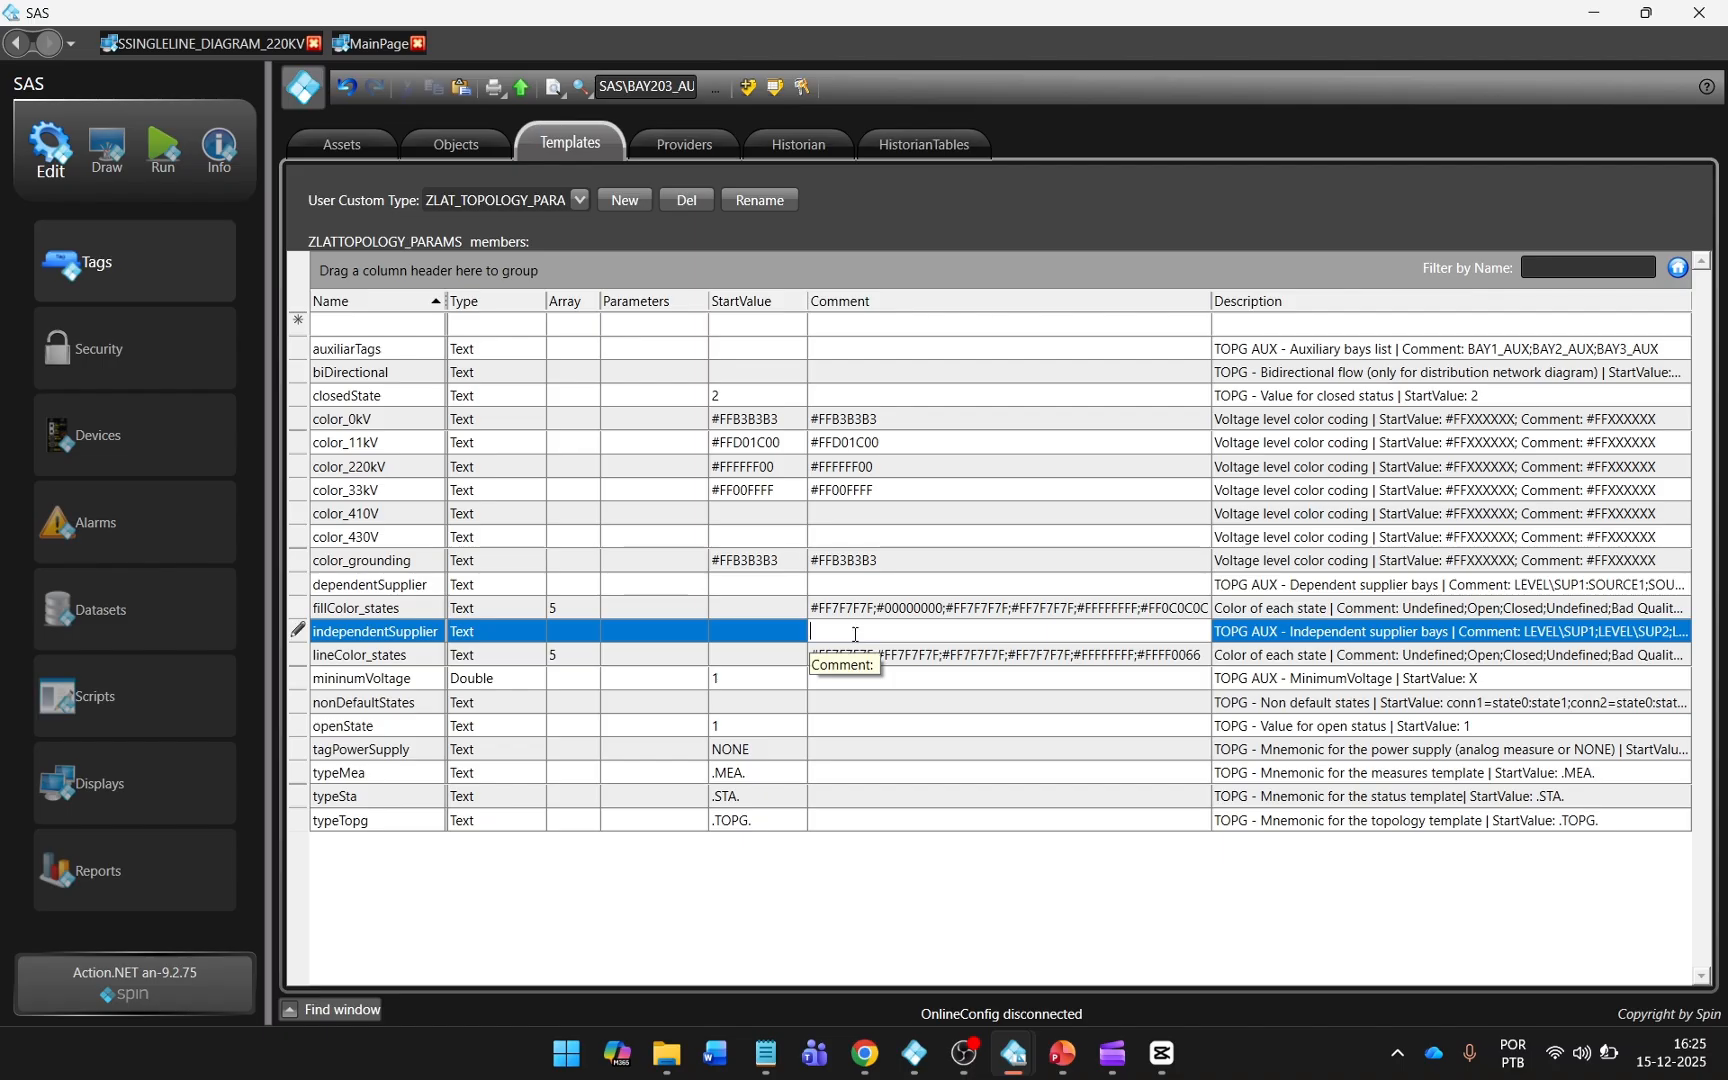
Set the independentSupplier comment to SAS\BAY201;SAS\BAY202 and the mininumVoltage start value to 5.
type("SAS\\BAY201;SAS\\BAY202")
key("Return")
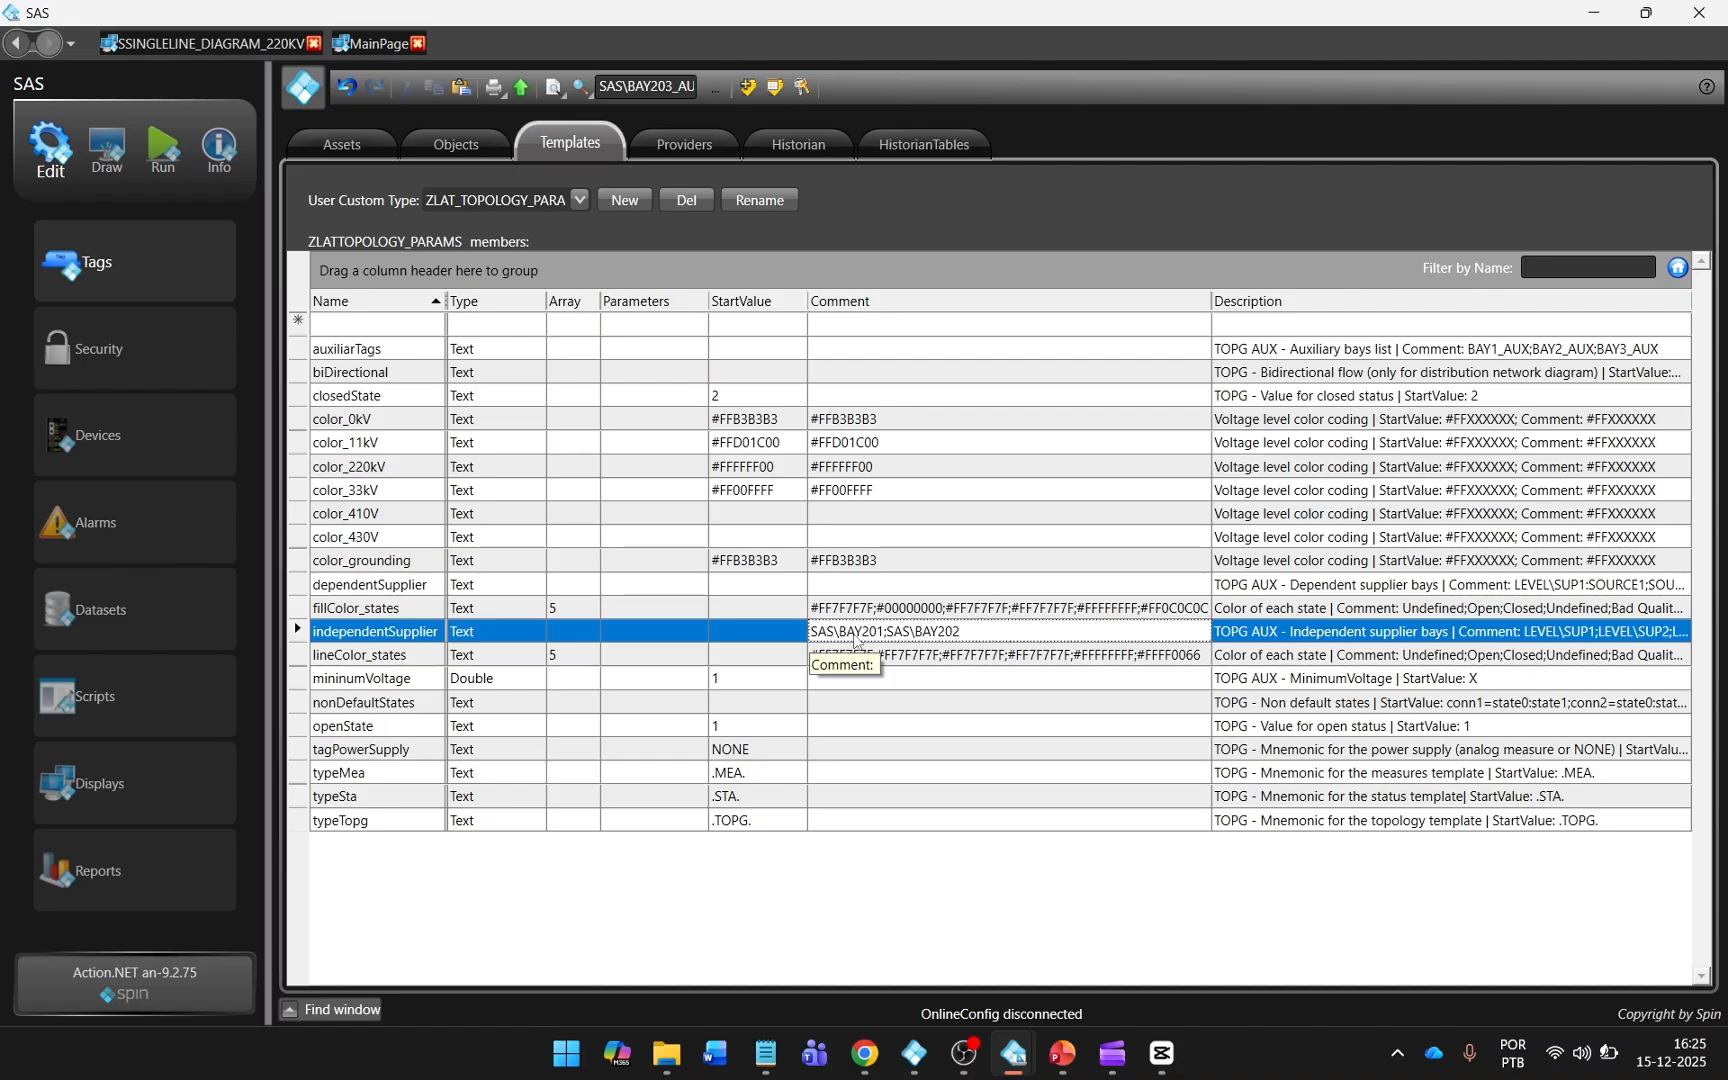
left_click(791, 684)
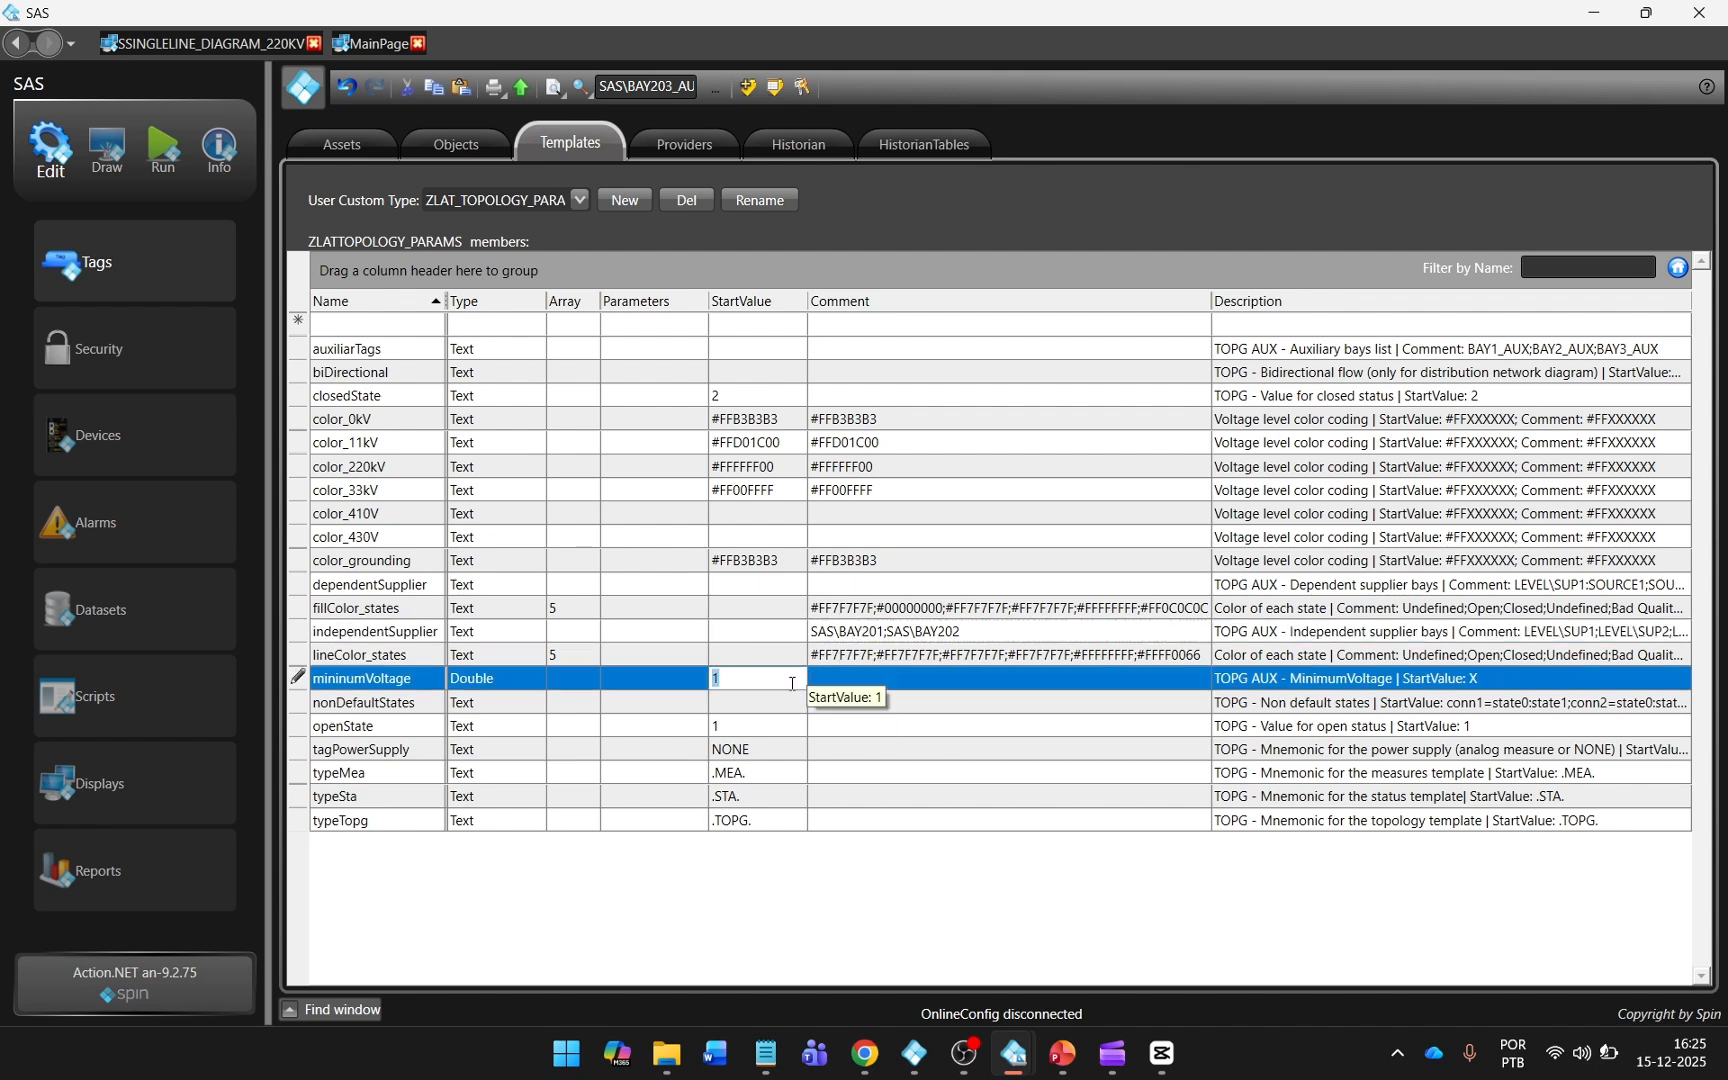
type("5")
key("Return")
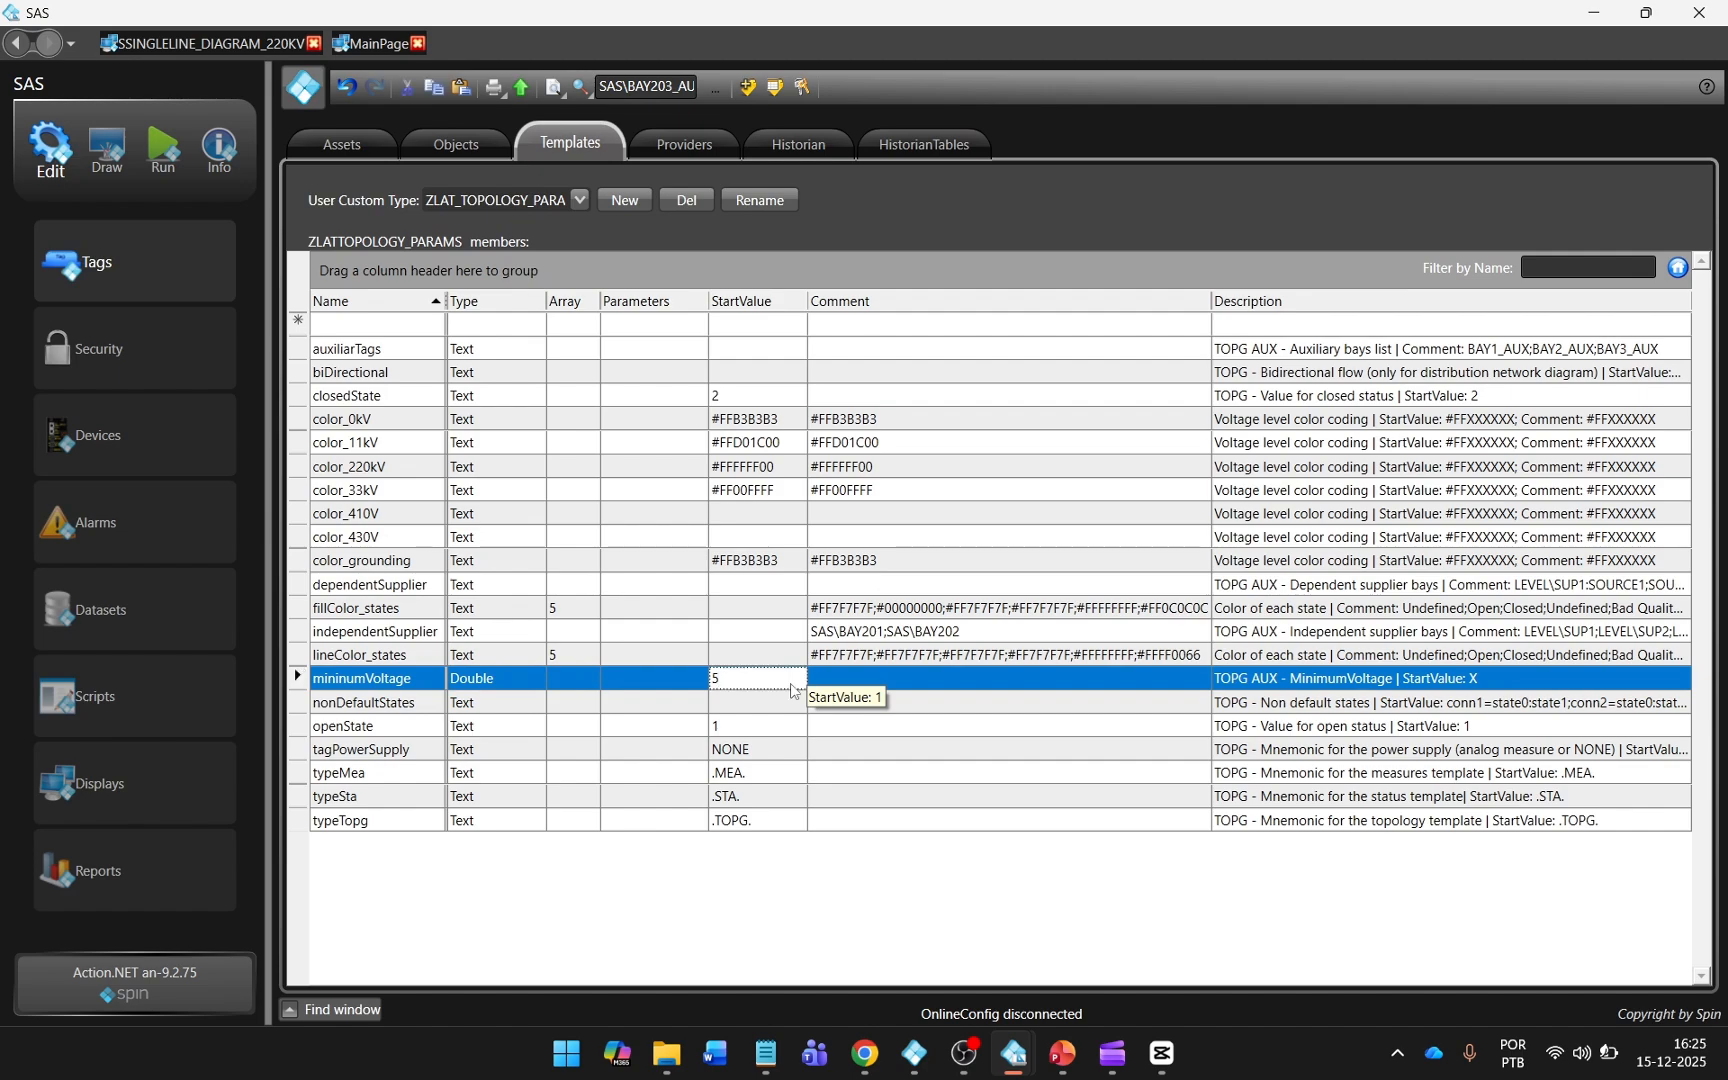
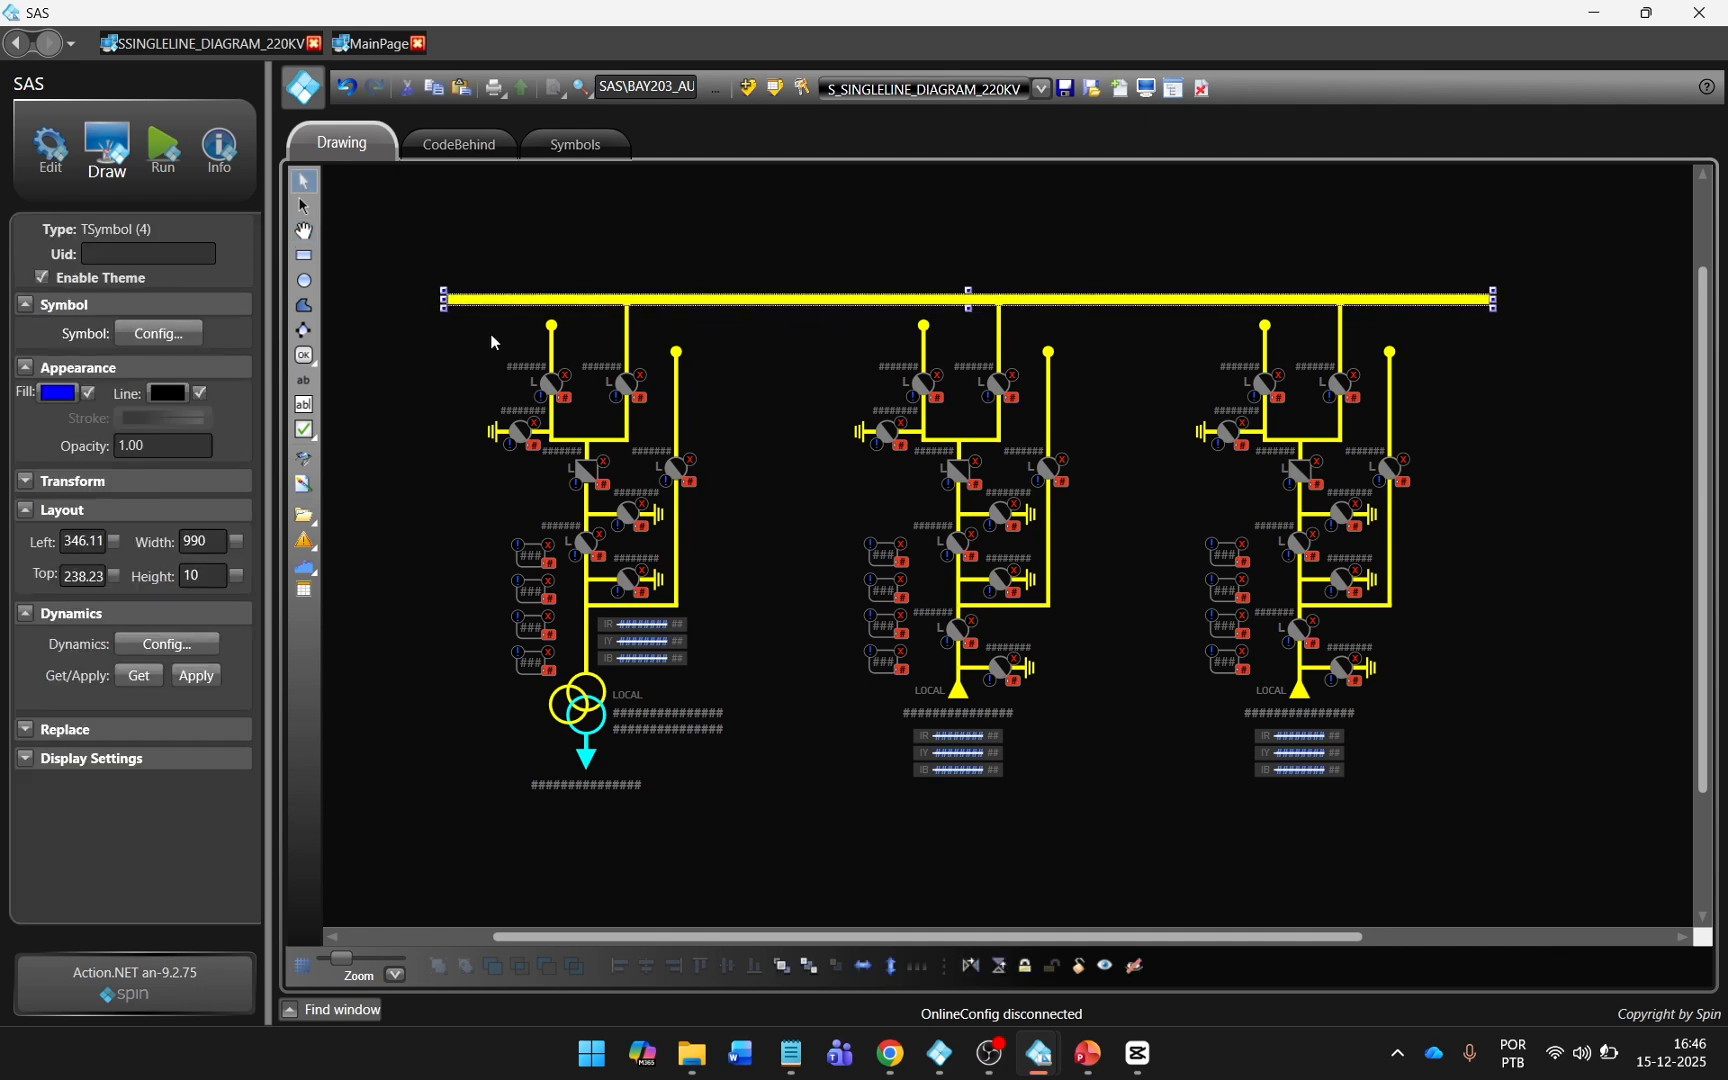
Link the existing horizontal busbar symbol's BAY property to the tag SAS\MAIN_BUS1.
double_click(541, 300)
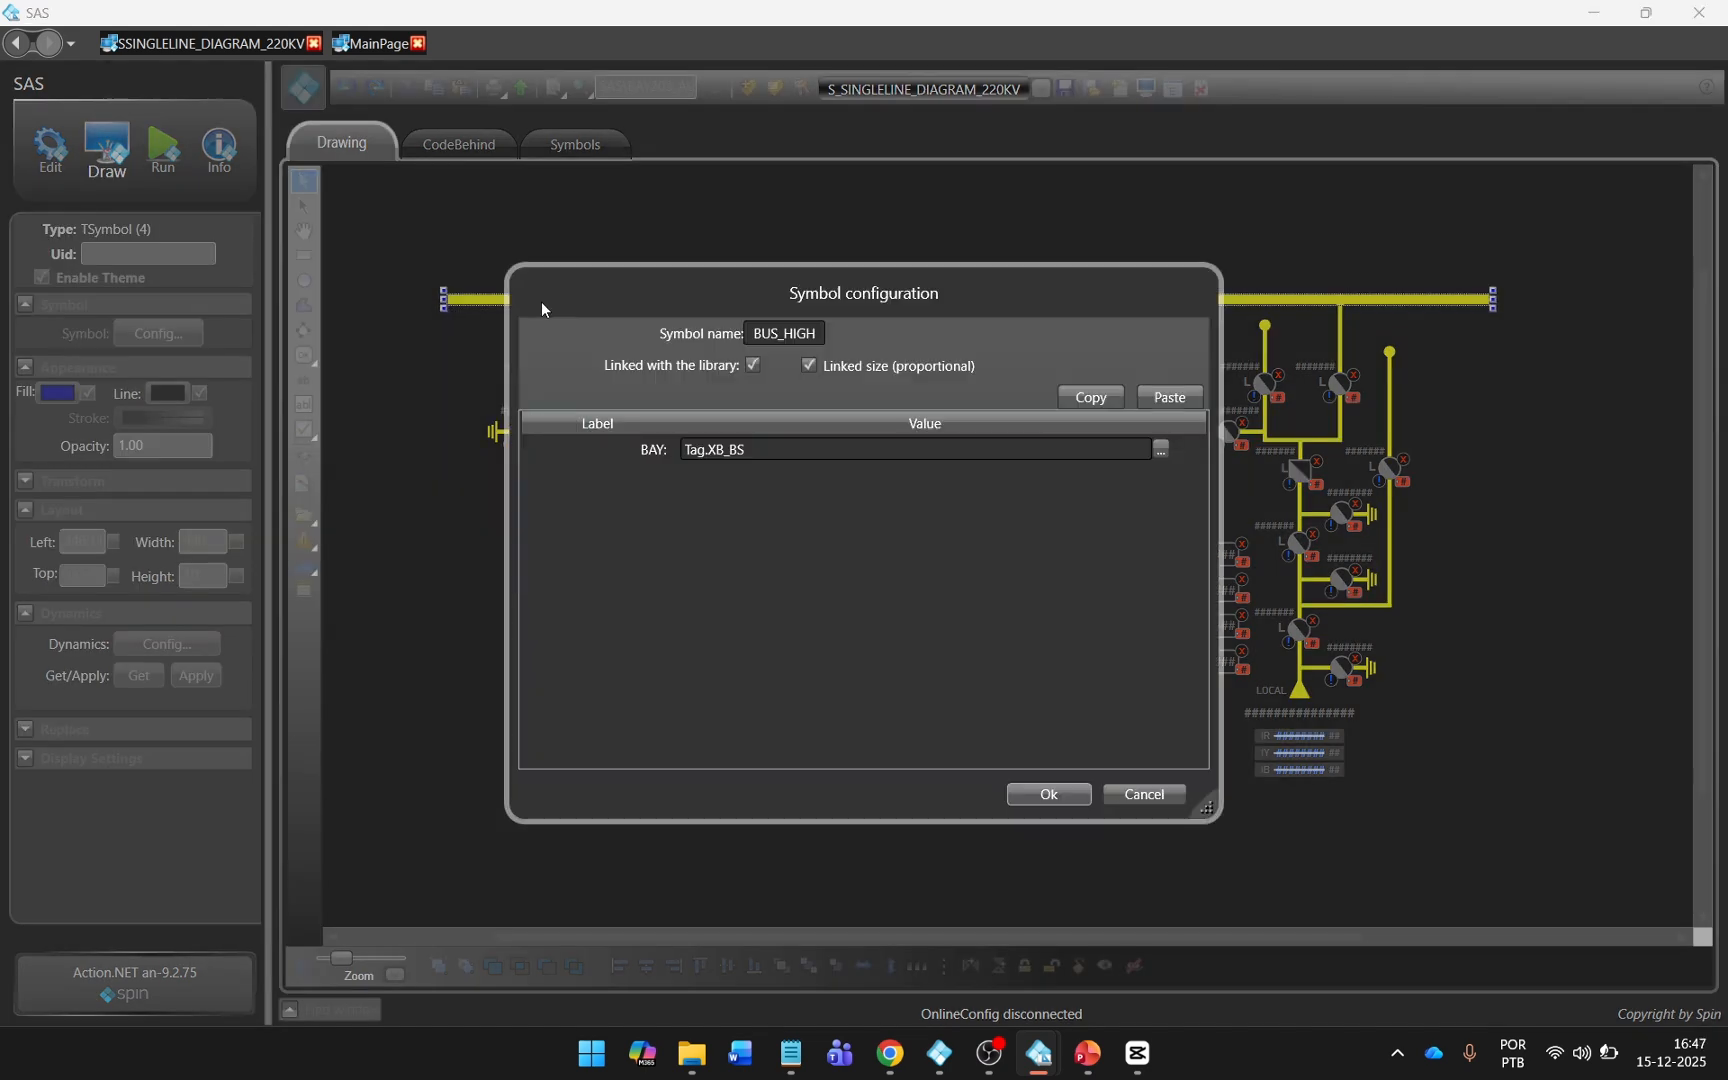
left_click(744, 450)
double_click(744, 450)
key("BackSpace")
type("s")
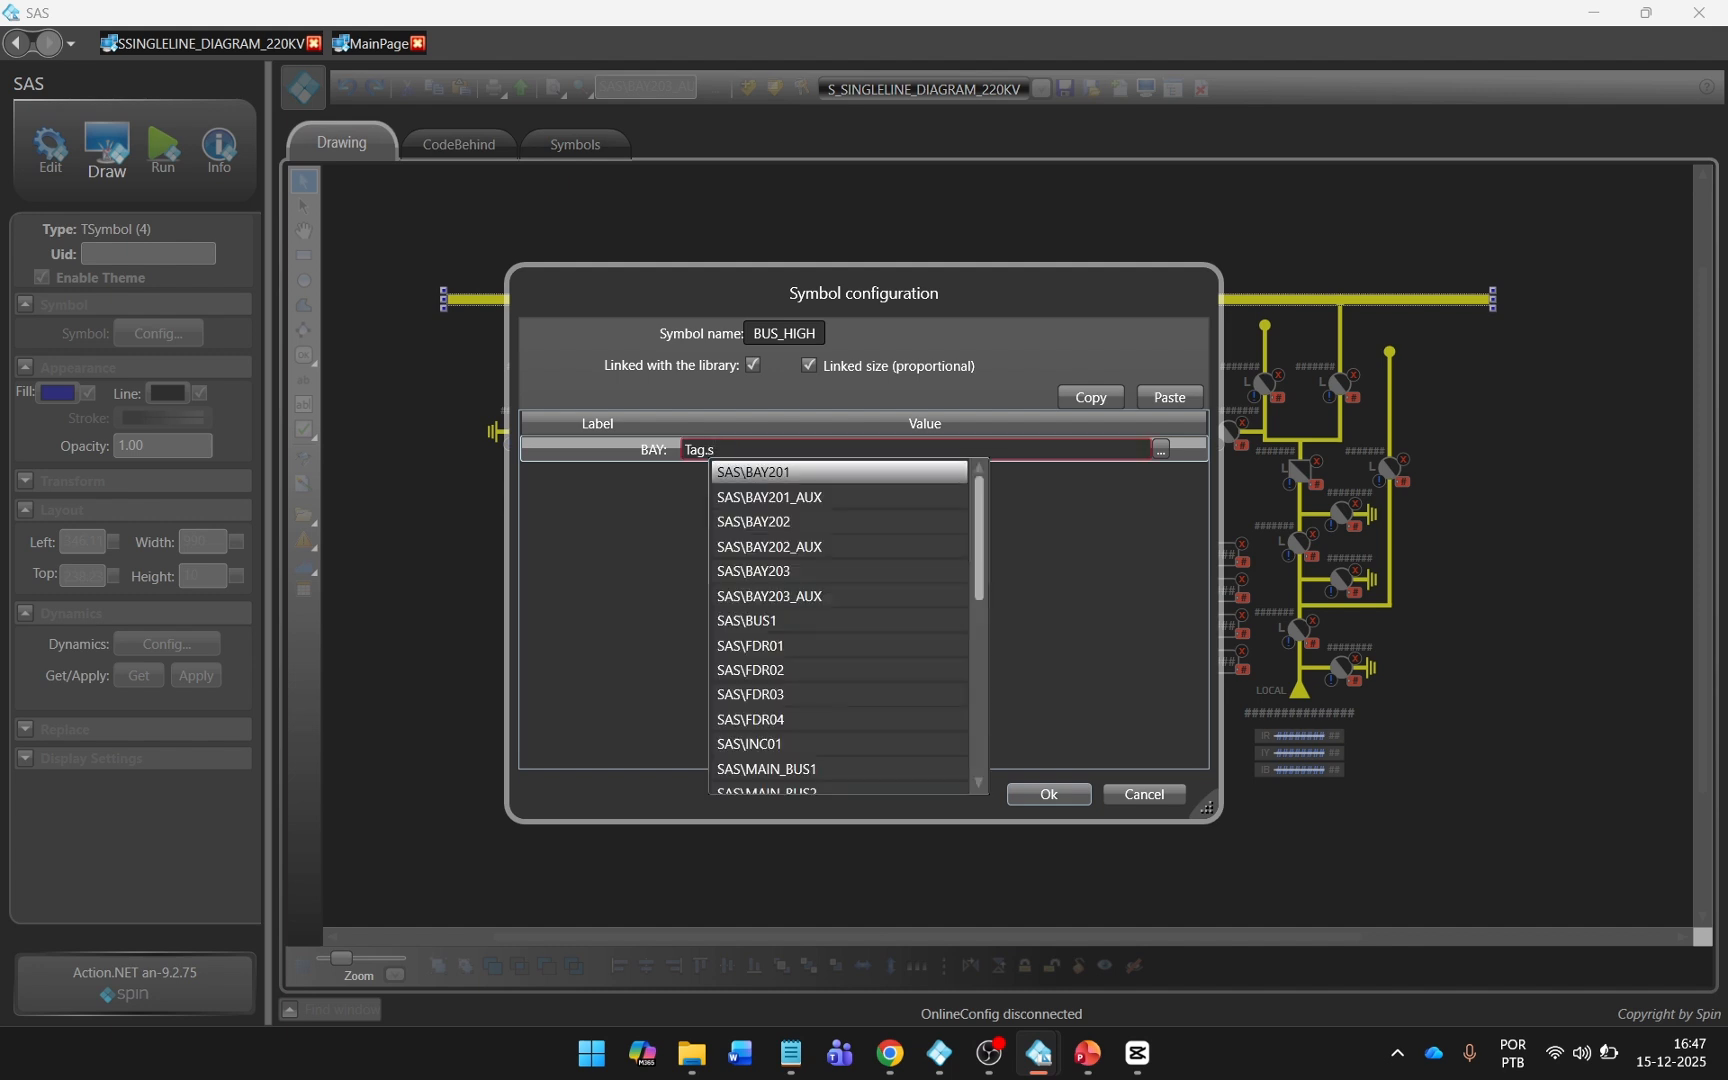
left_click(857, 770)
left_click(1036, 793)
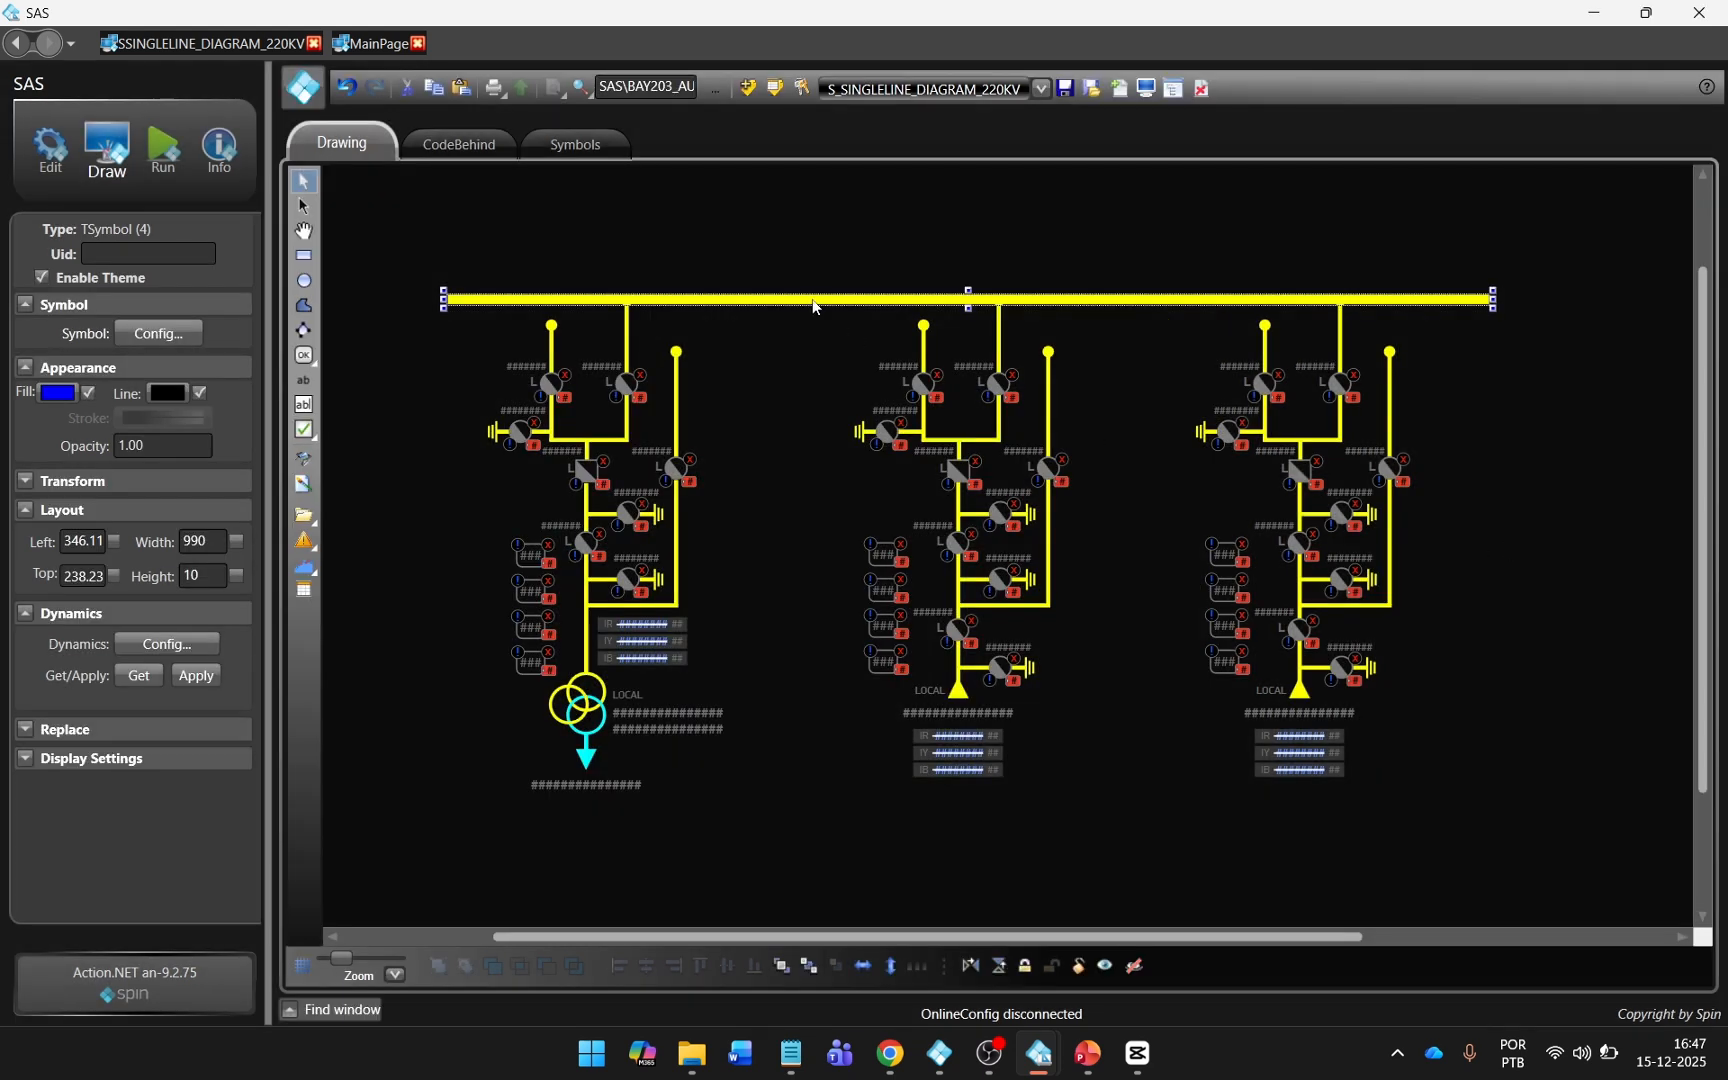
Duplicate the MAIN_BUS1 busbar and place the copy just below it, across the upper ends of the bays.
right_click(811, 298)
left_click(827, 340)
left_click(785, 332)
key("ctrl+v")
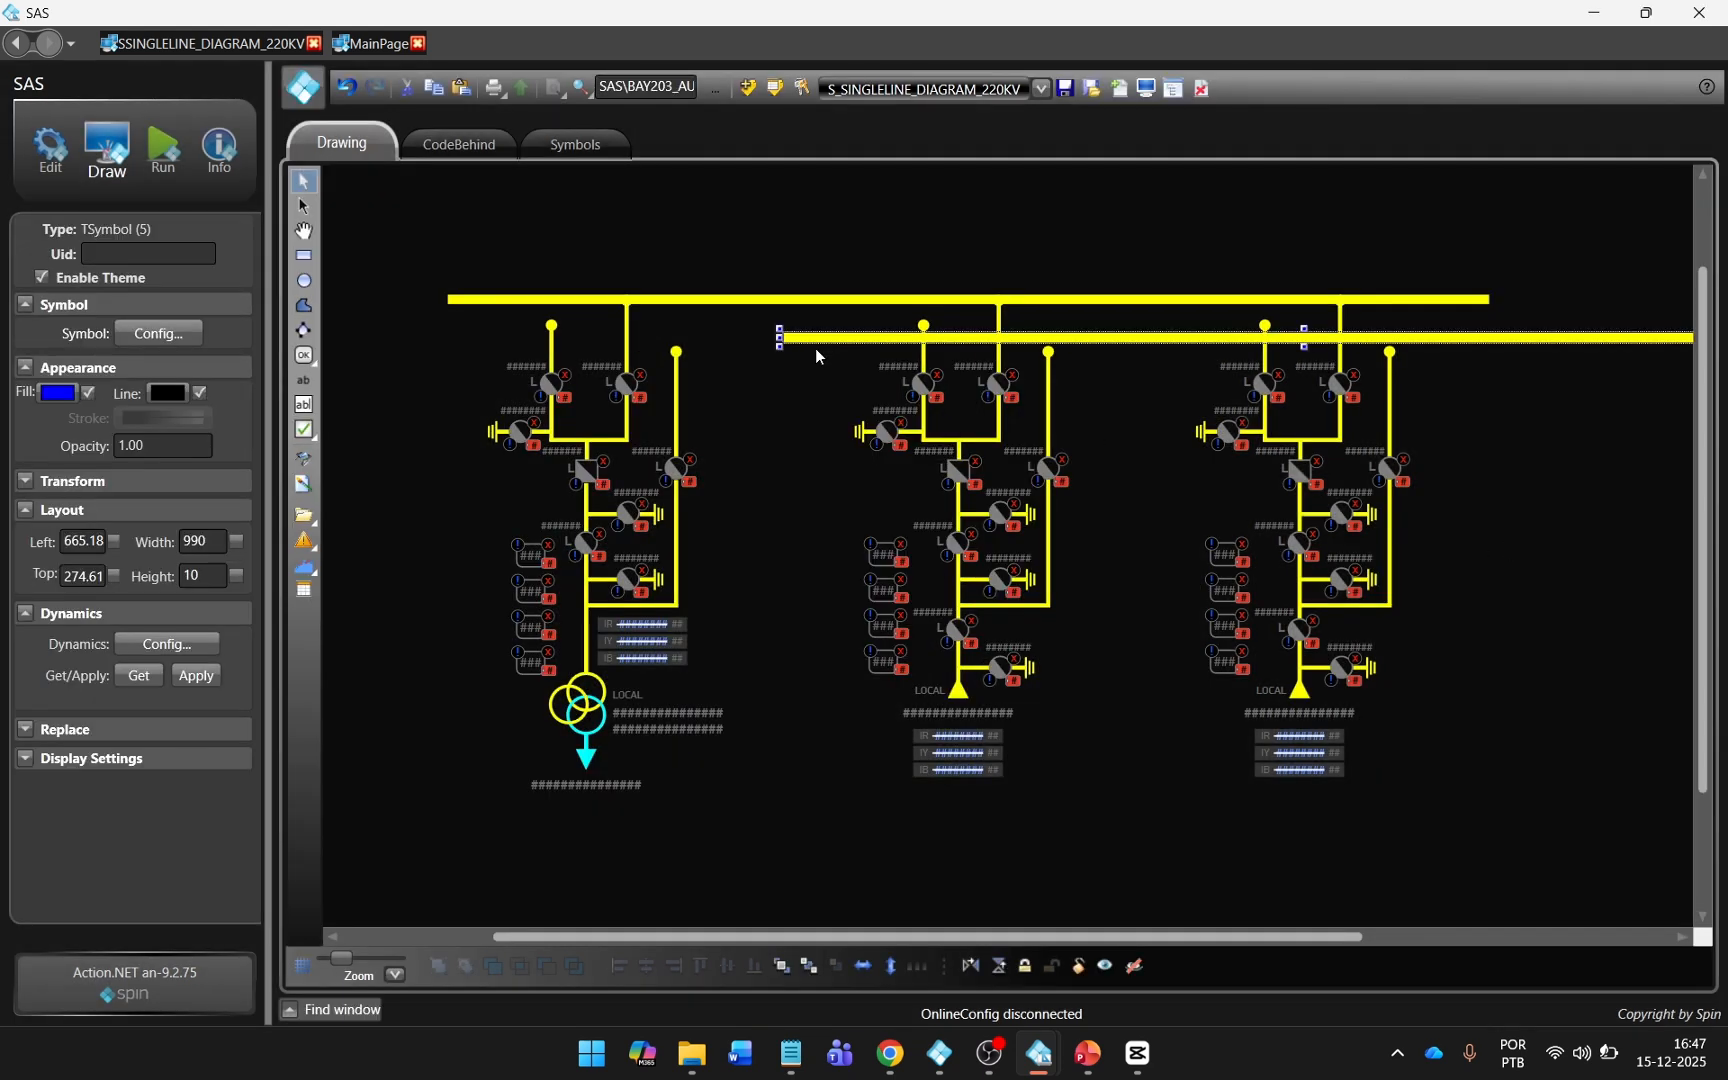
left_click_drag(823, 337, 492, 330)
Set the second busbar's BAY property to Tag.SAS\MAIN_BUS2.
double_click(495, 328)
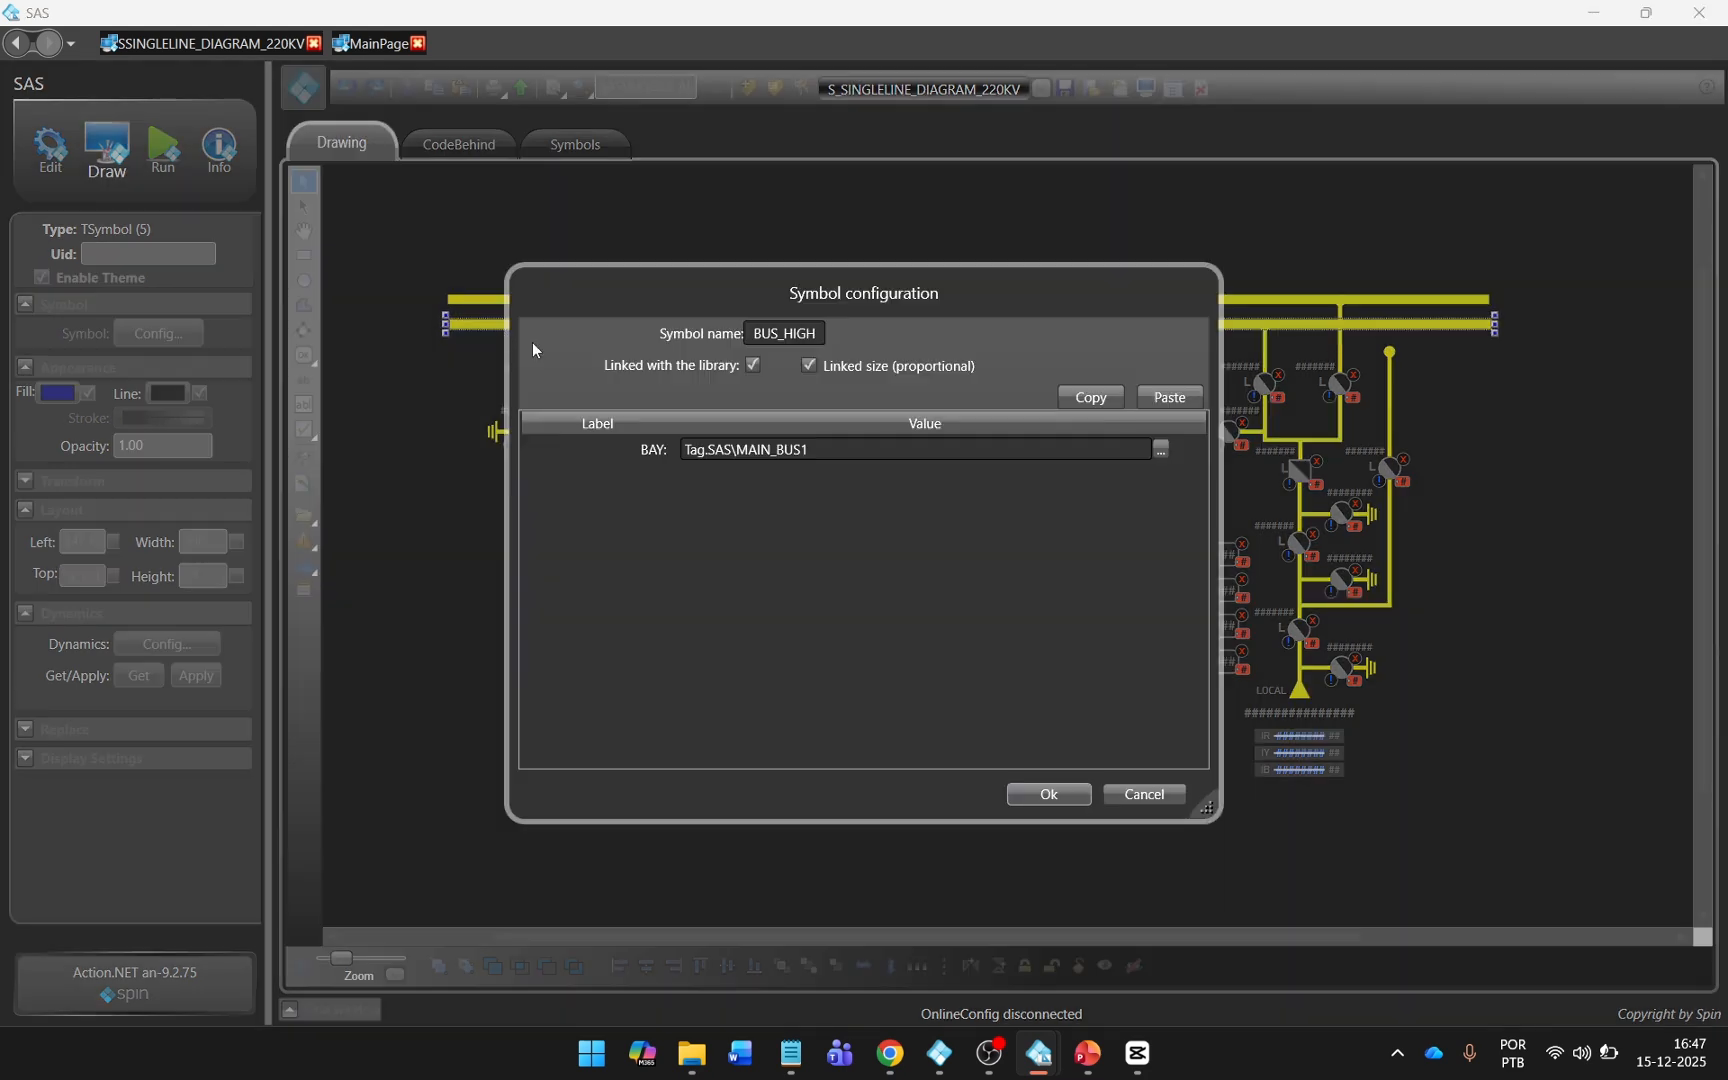
left_click_drag(707, 452, 956, 452)
key("BackSpace")
type("s")
scroll(878, 612, "down", 3)
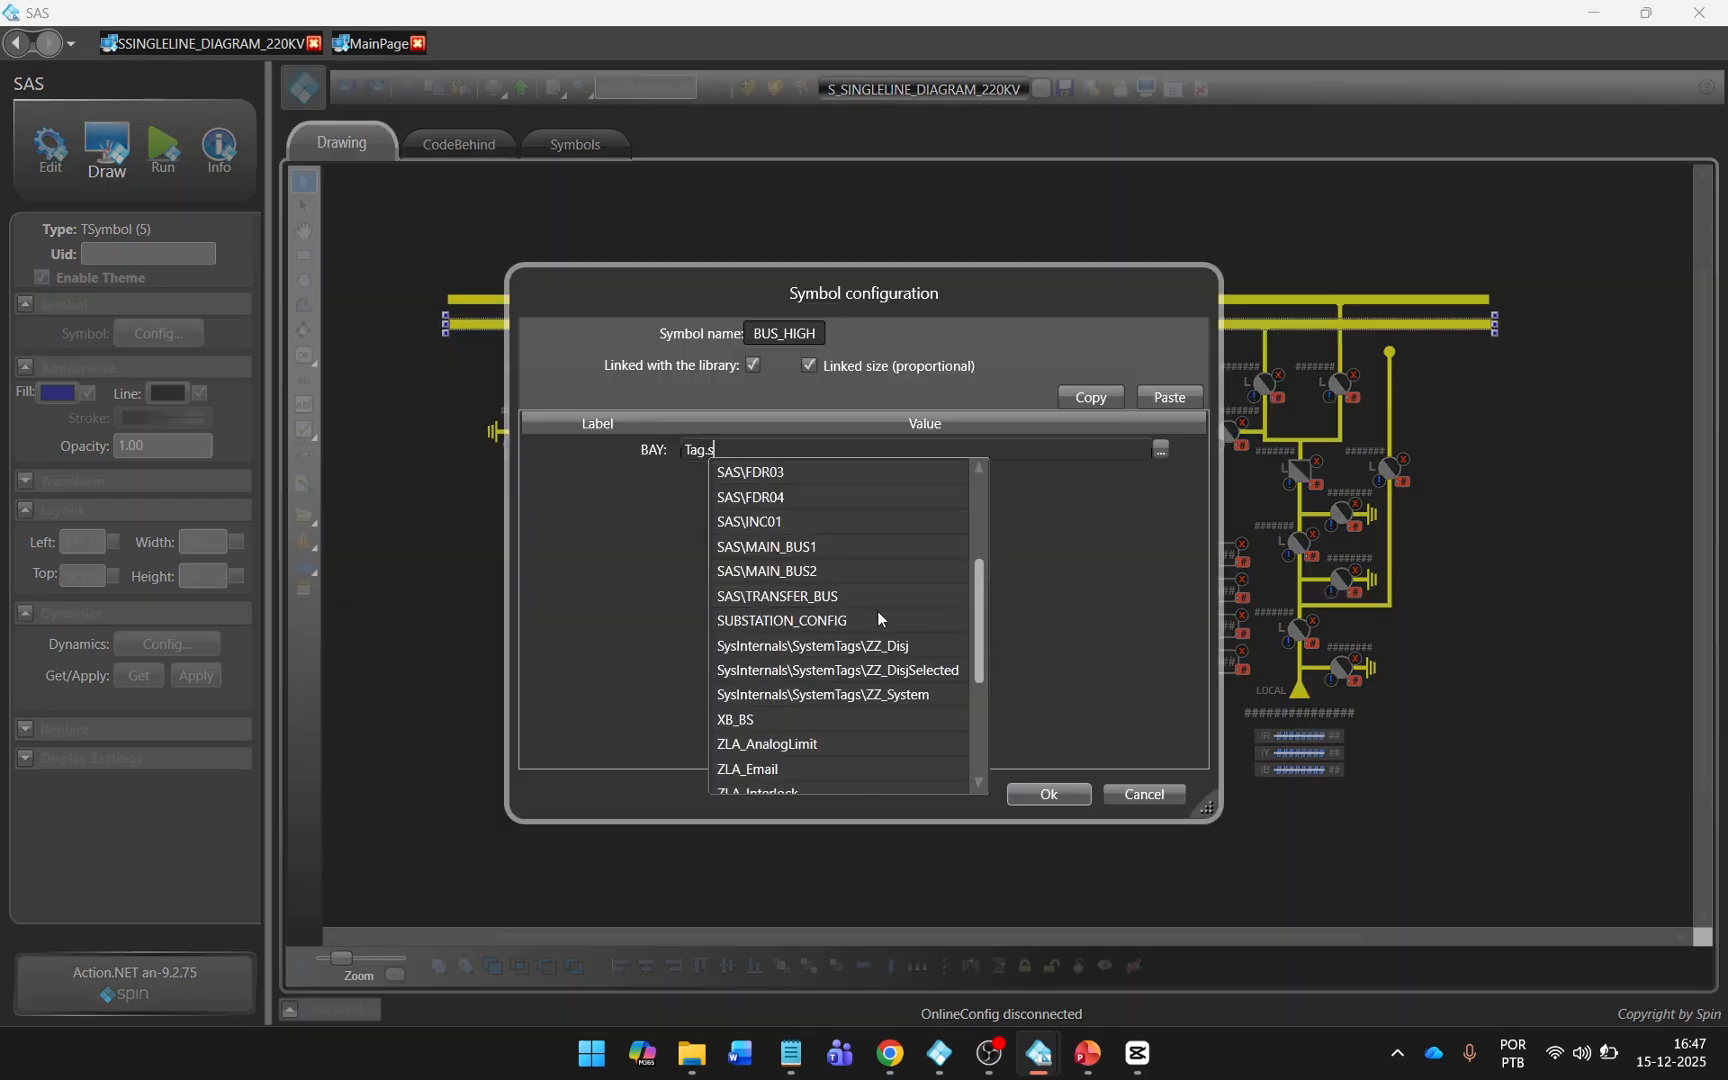
left_click(911, 571)
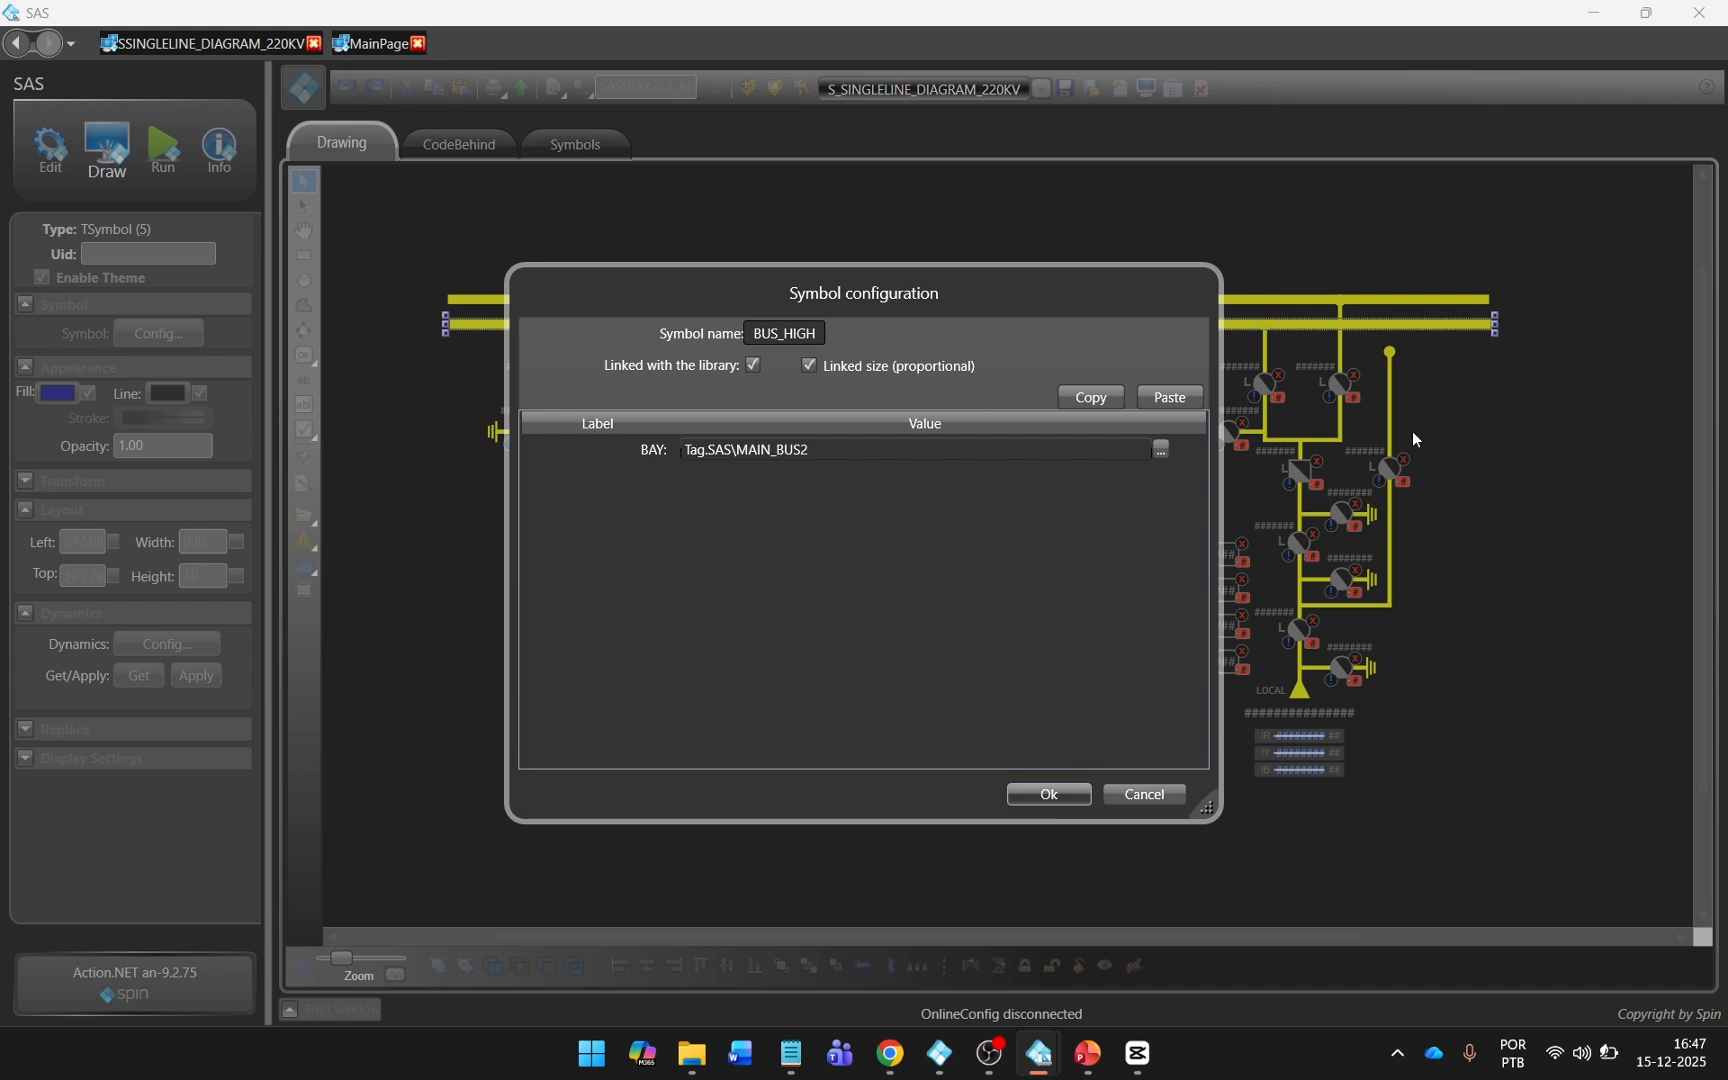
key("Return")
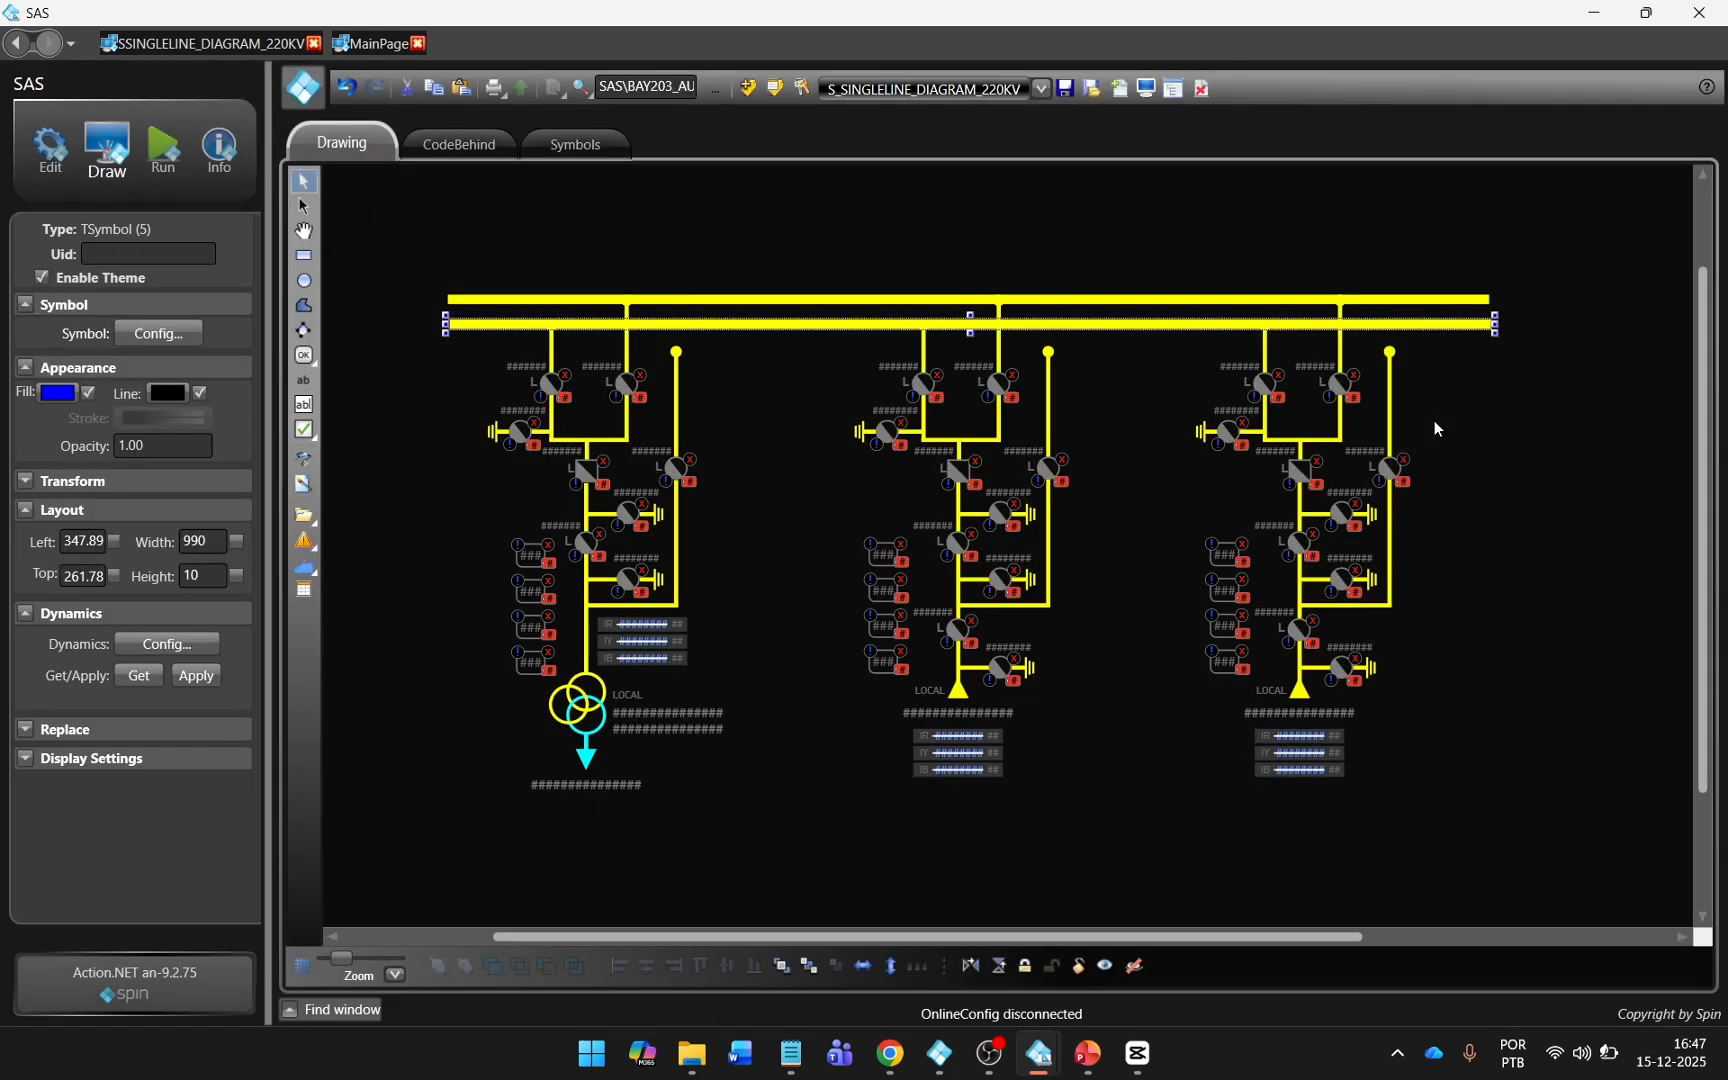
Paste a third busbar below the second one and link its BAY property to SAS\TRANSFER_BUS.
key("ctrl+v")
left_click_drag(850, 338, 836, 352)
double_click(836, 351)
left_click(773, 452)
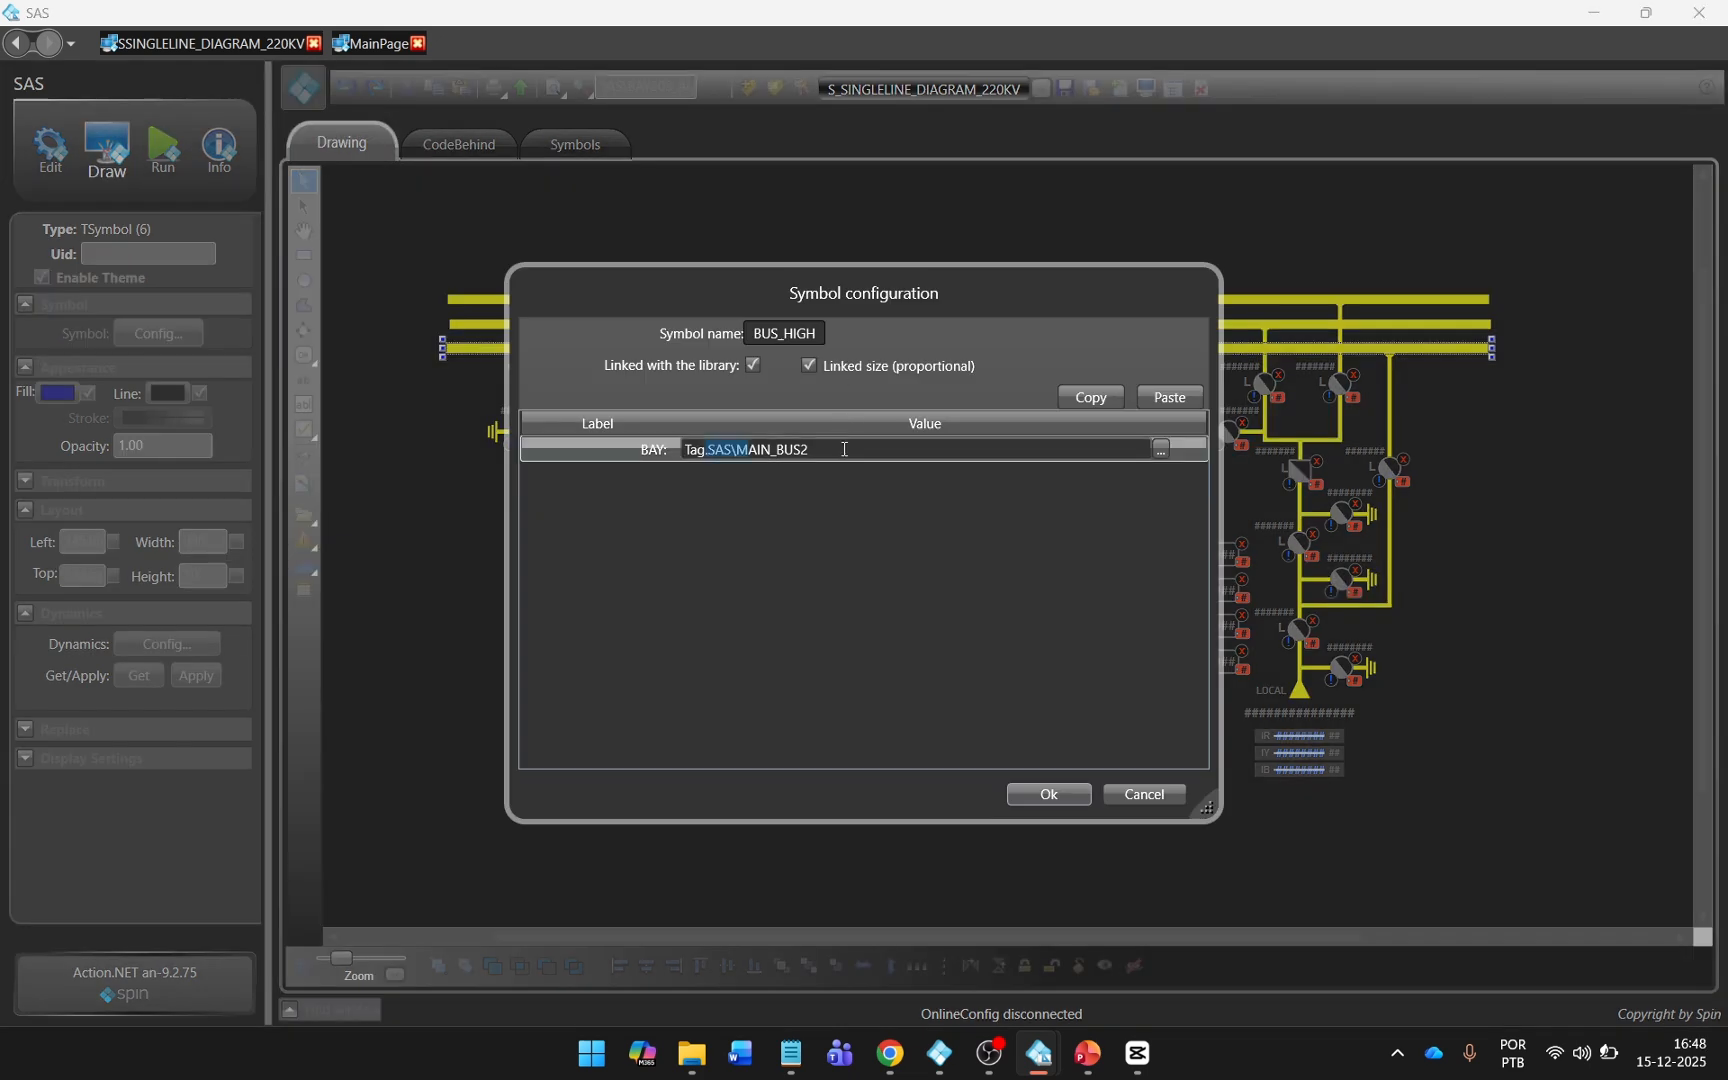
type("Tag.")
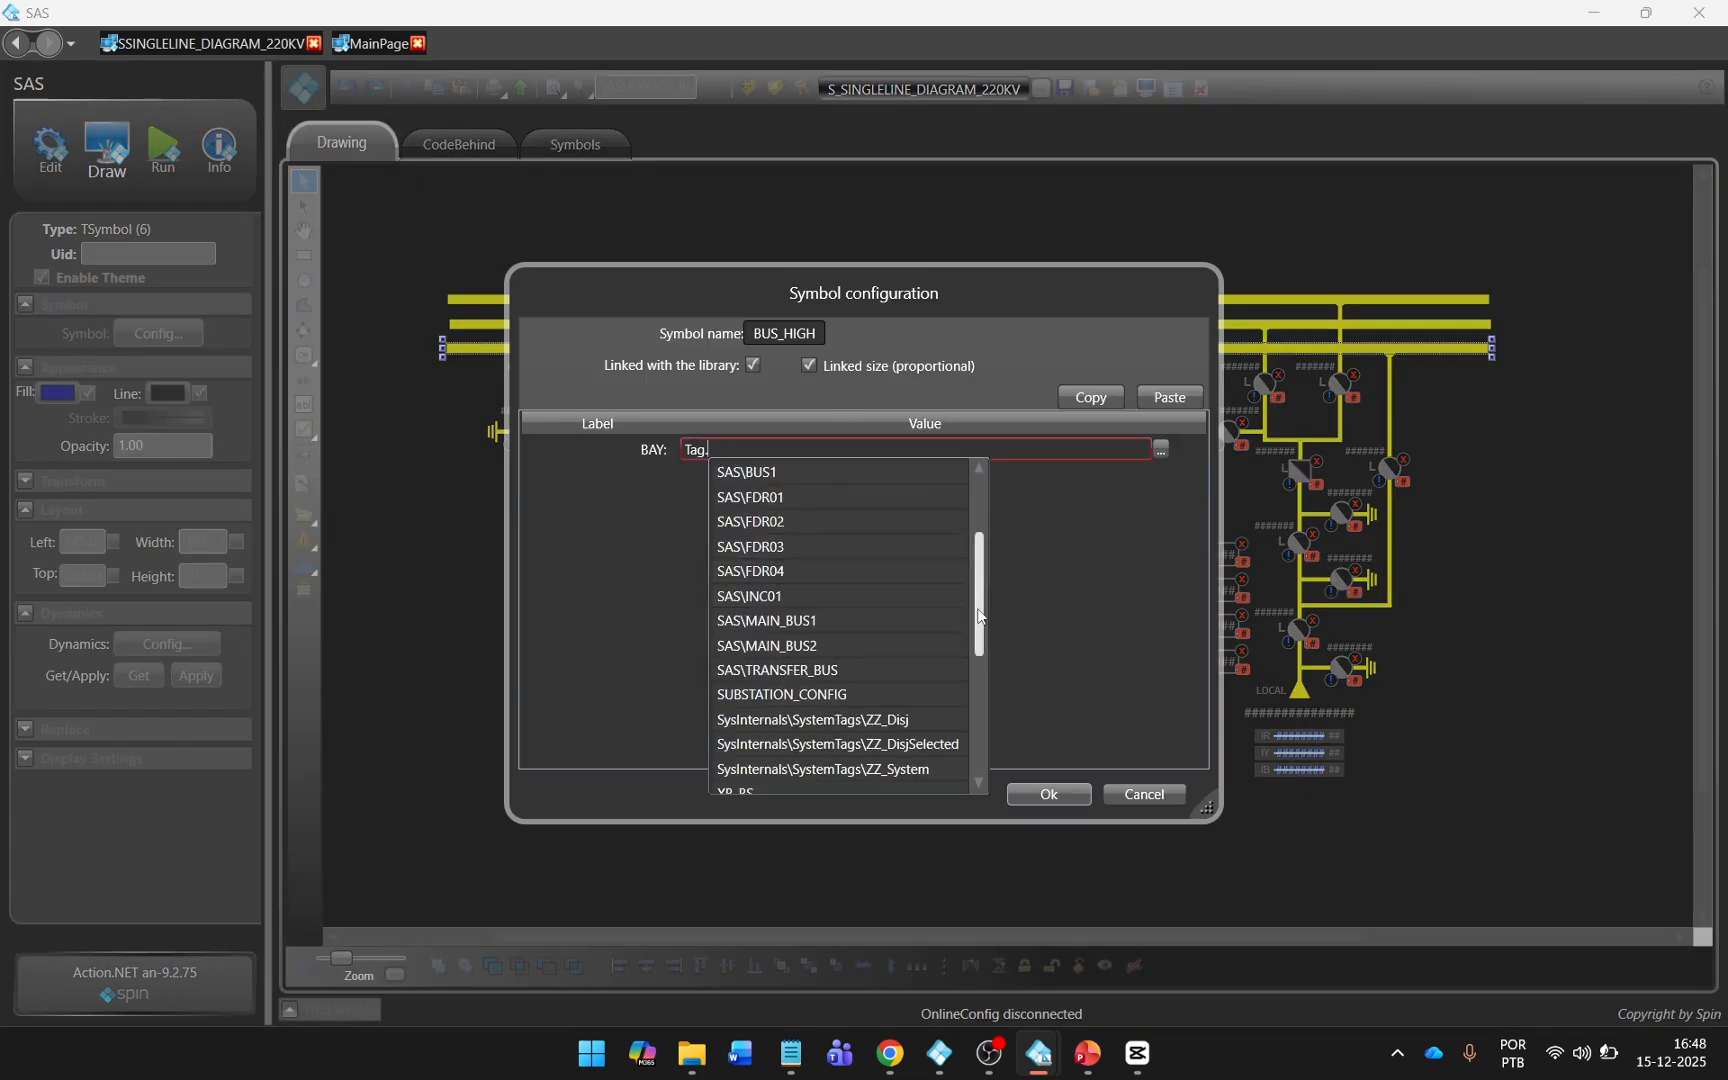
left_click(860, 670)
left_click(1049, 794)
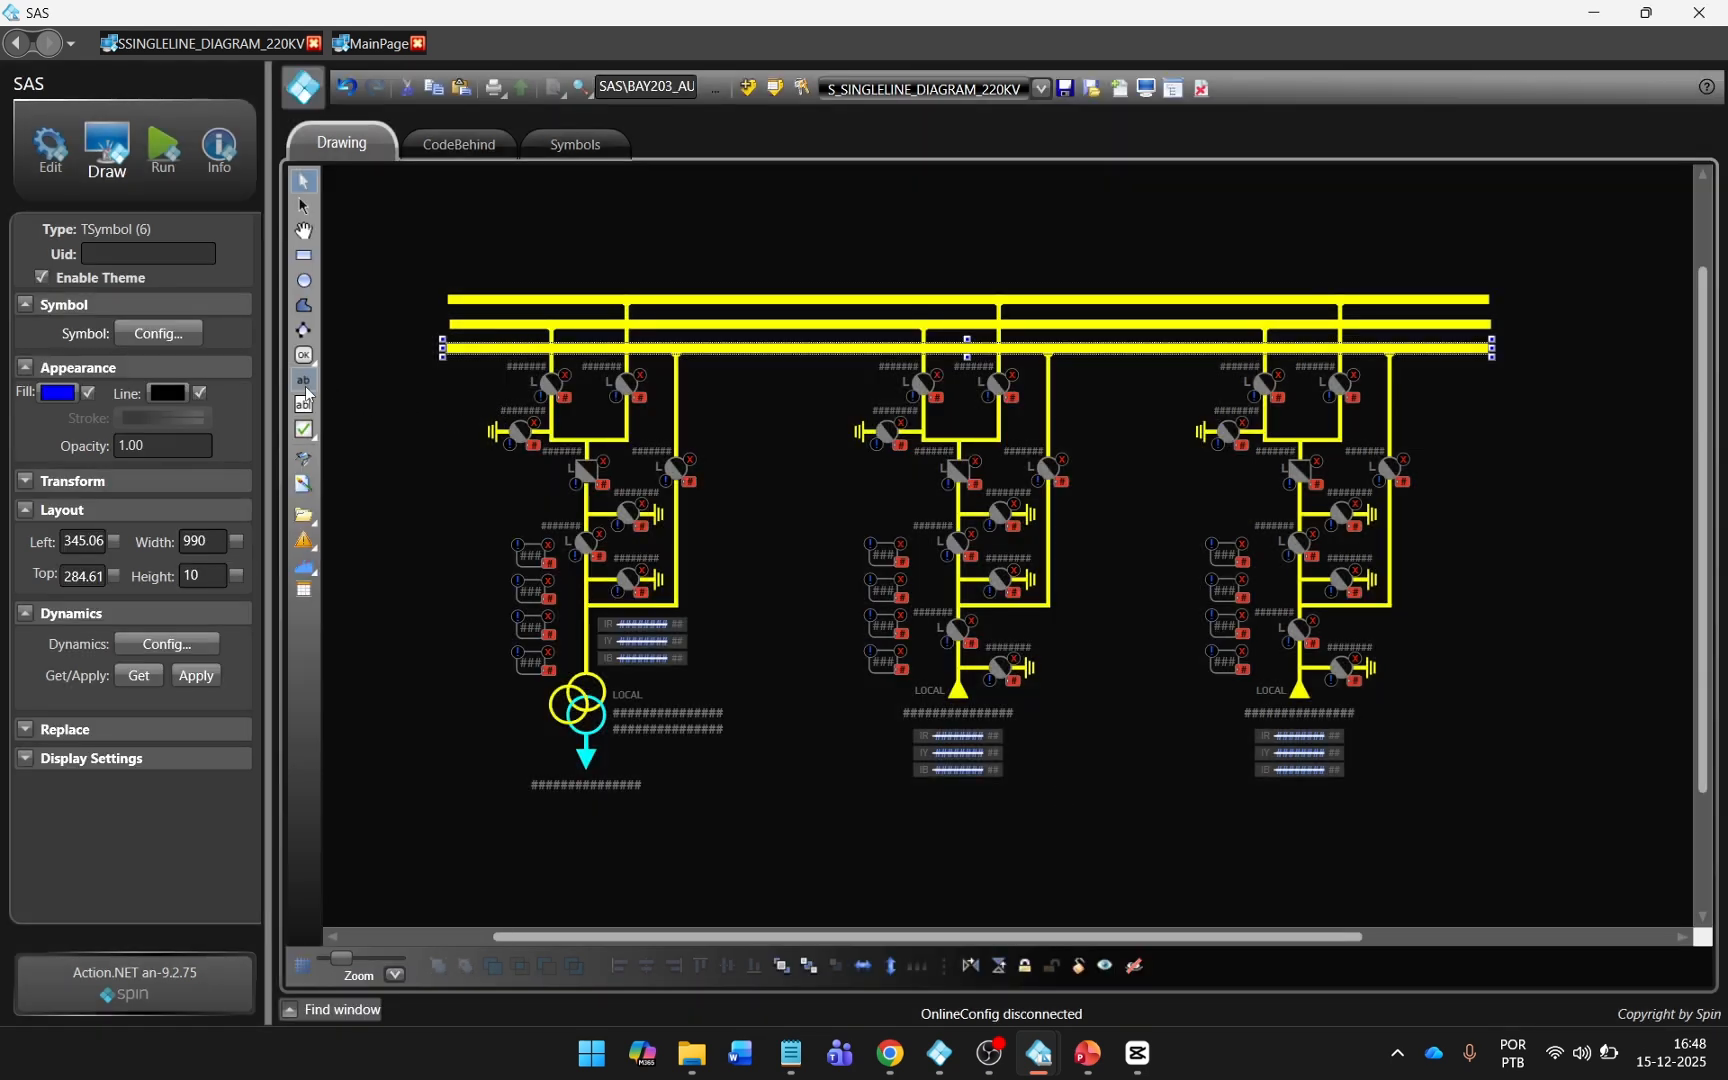
Add a text label reading TRANSFER BUS at the far end of the lowest busbar.
left_click(305, 389)
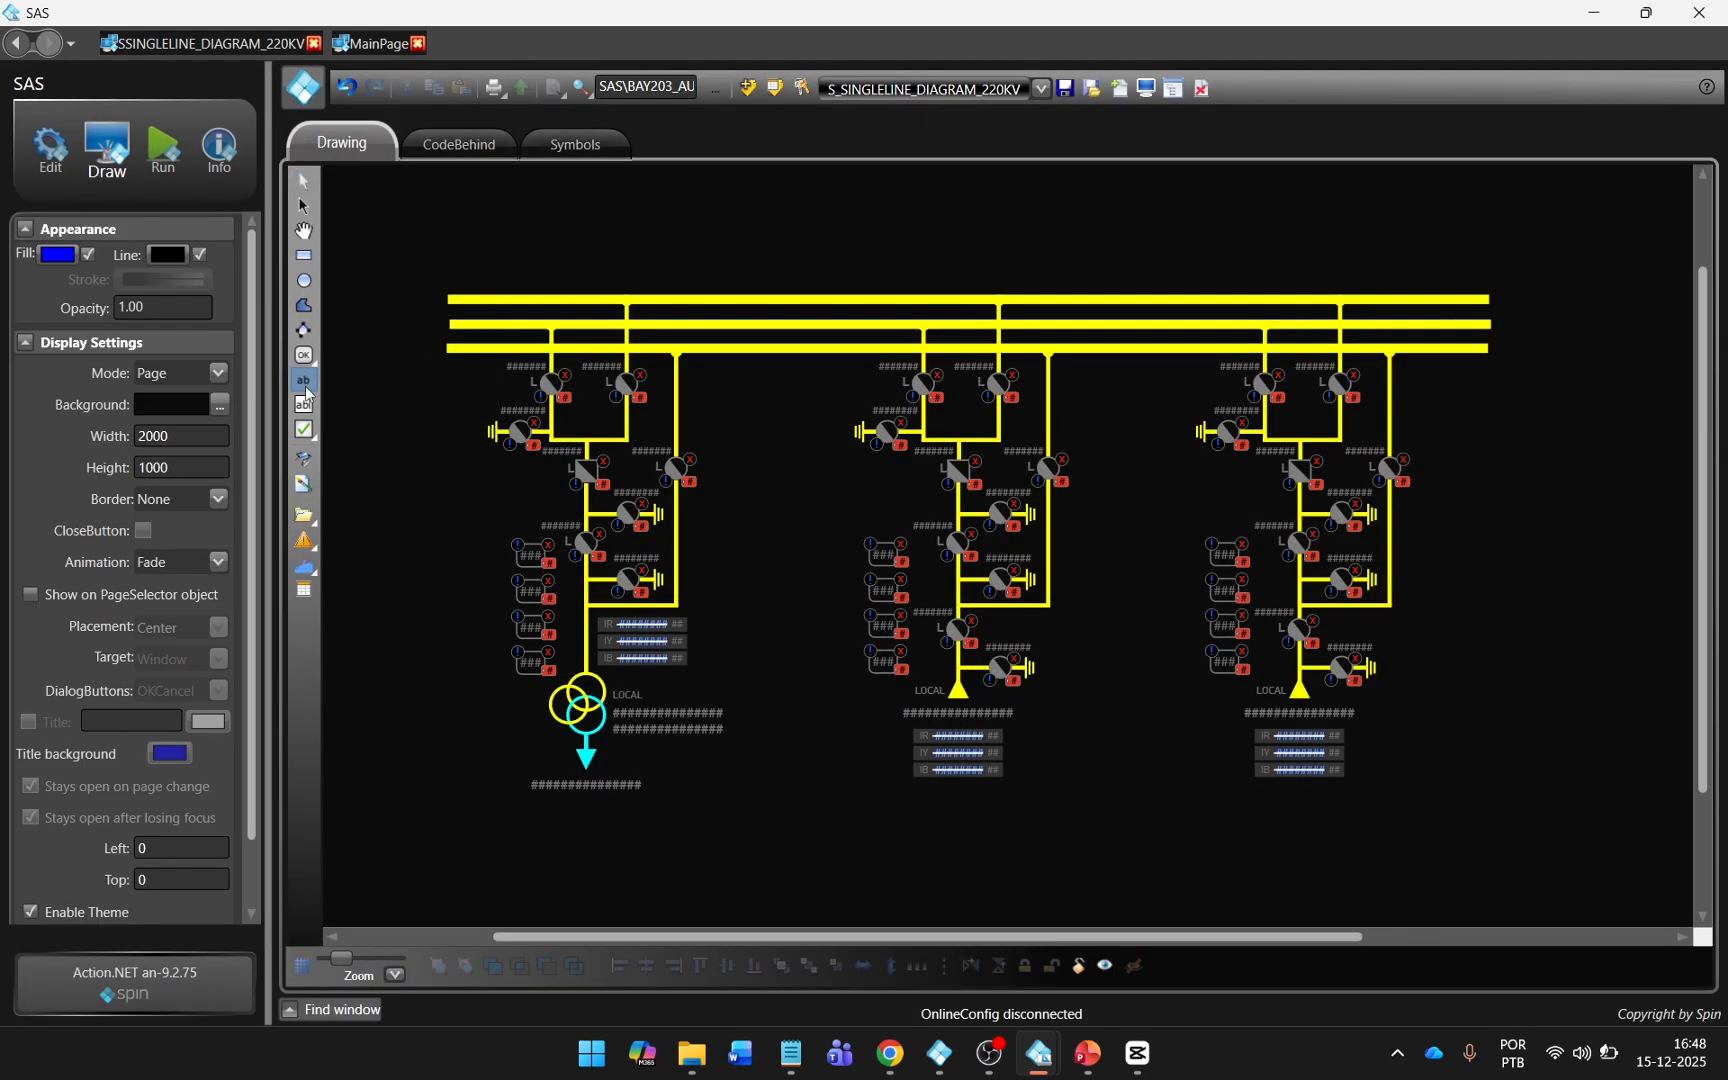
left_click(1500, 345)
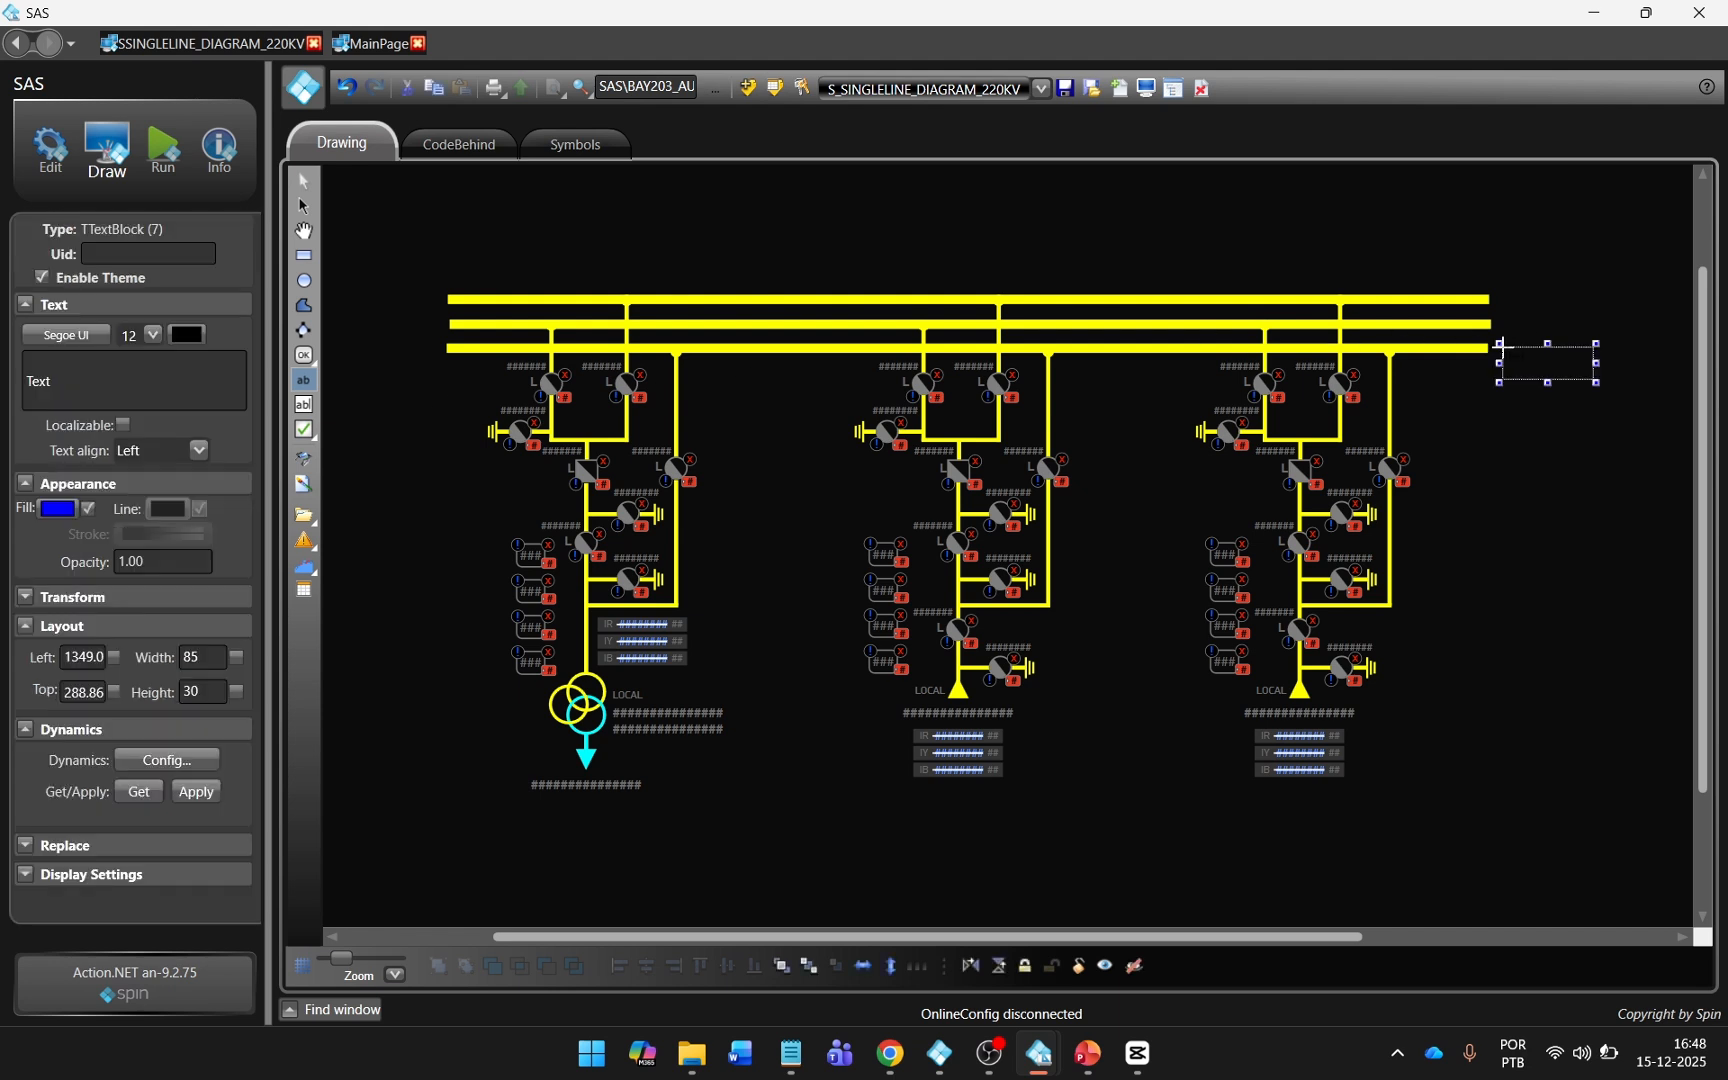
double_click(118, 397)
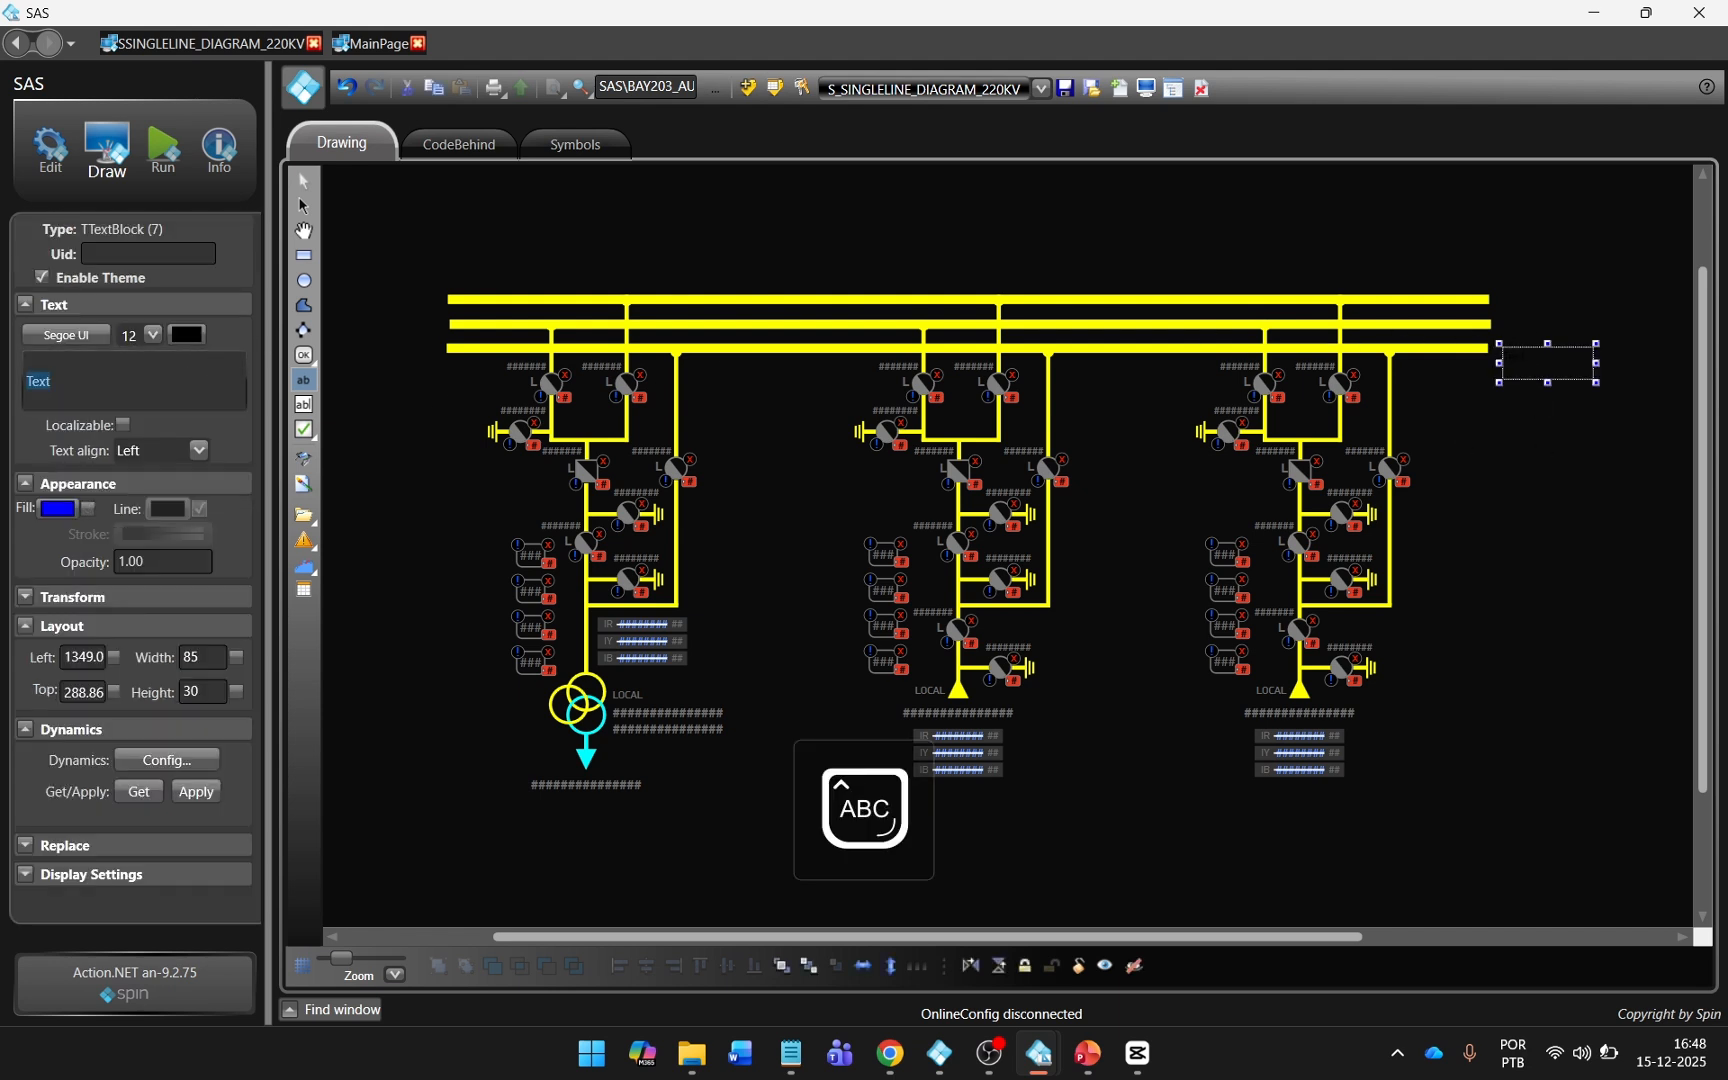
type("TRANSFER BUS")
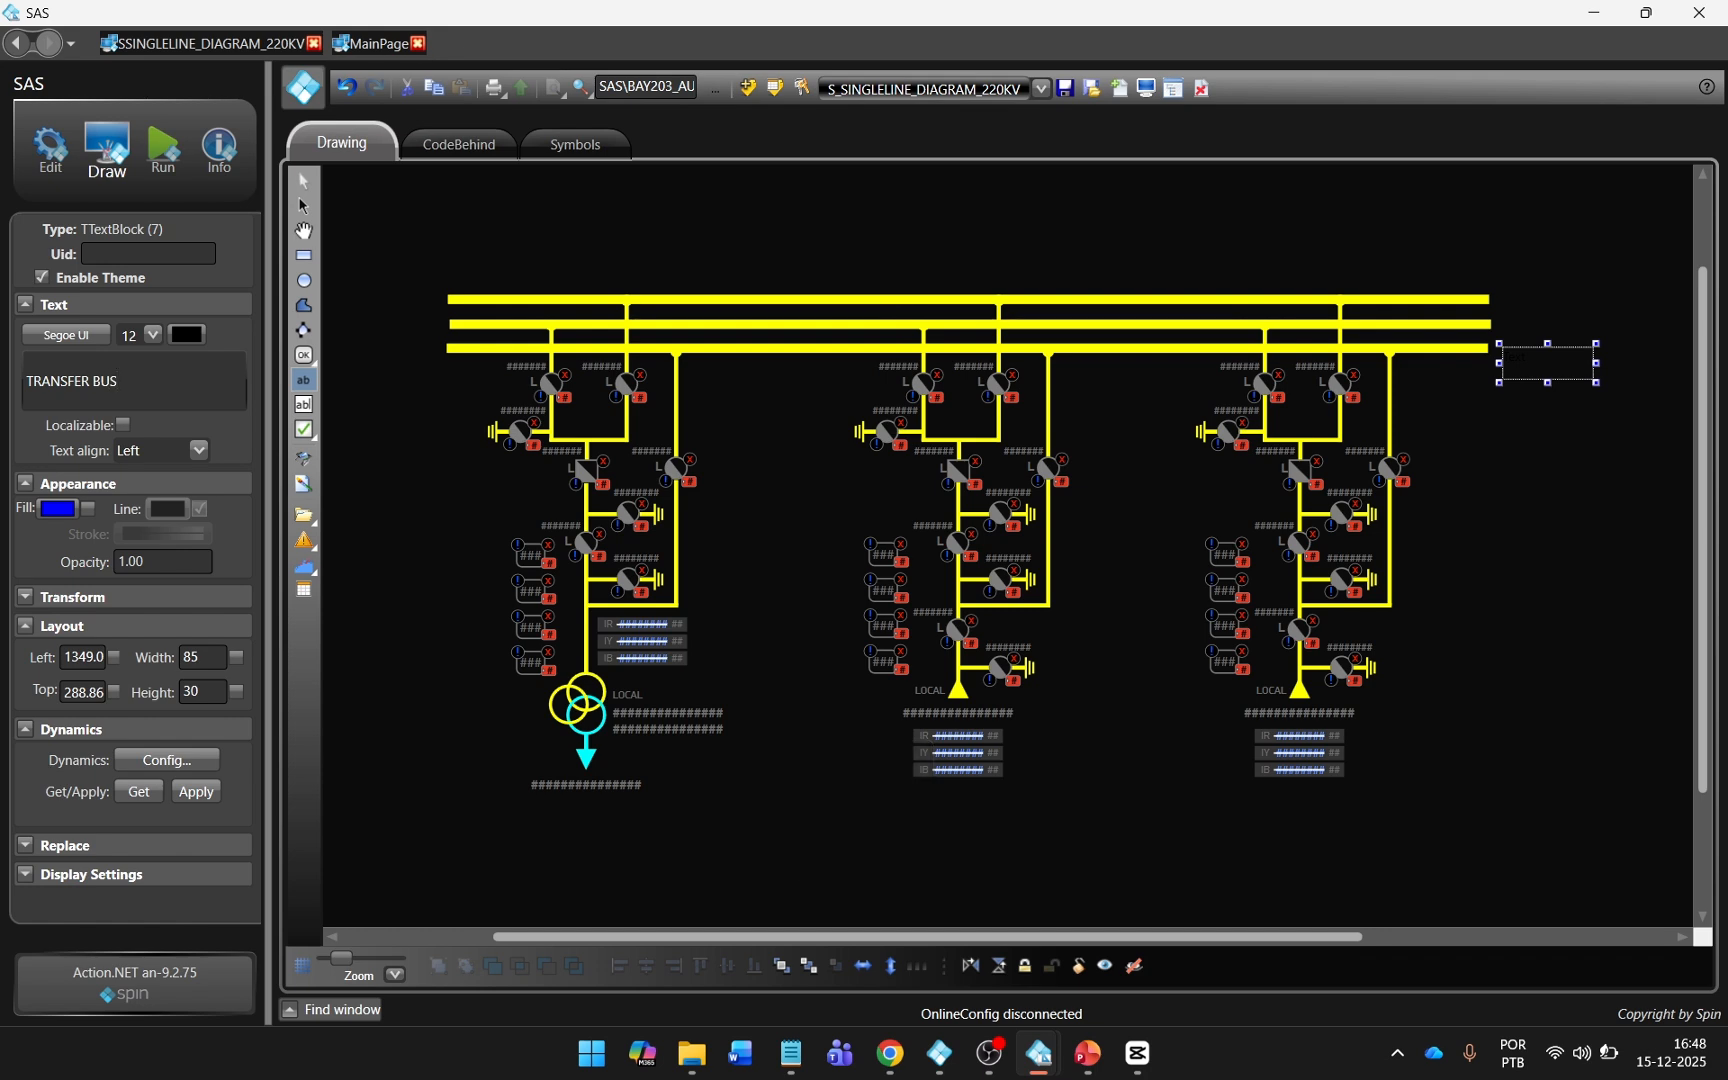
Format the TRANSFER BUS label in PF DinDisplay Pro Bold, size 14, with a gray text color.
left_click(89, 343)
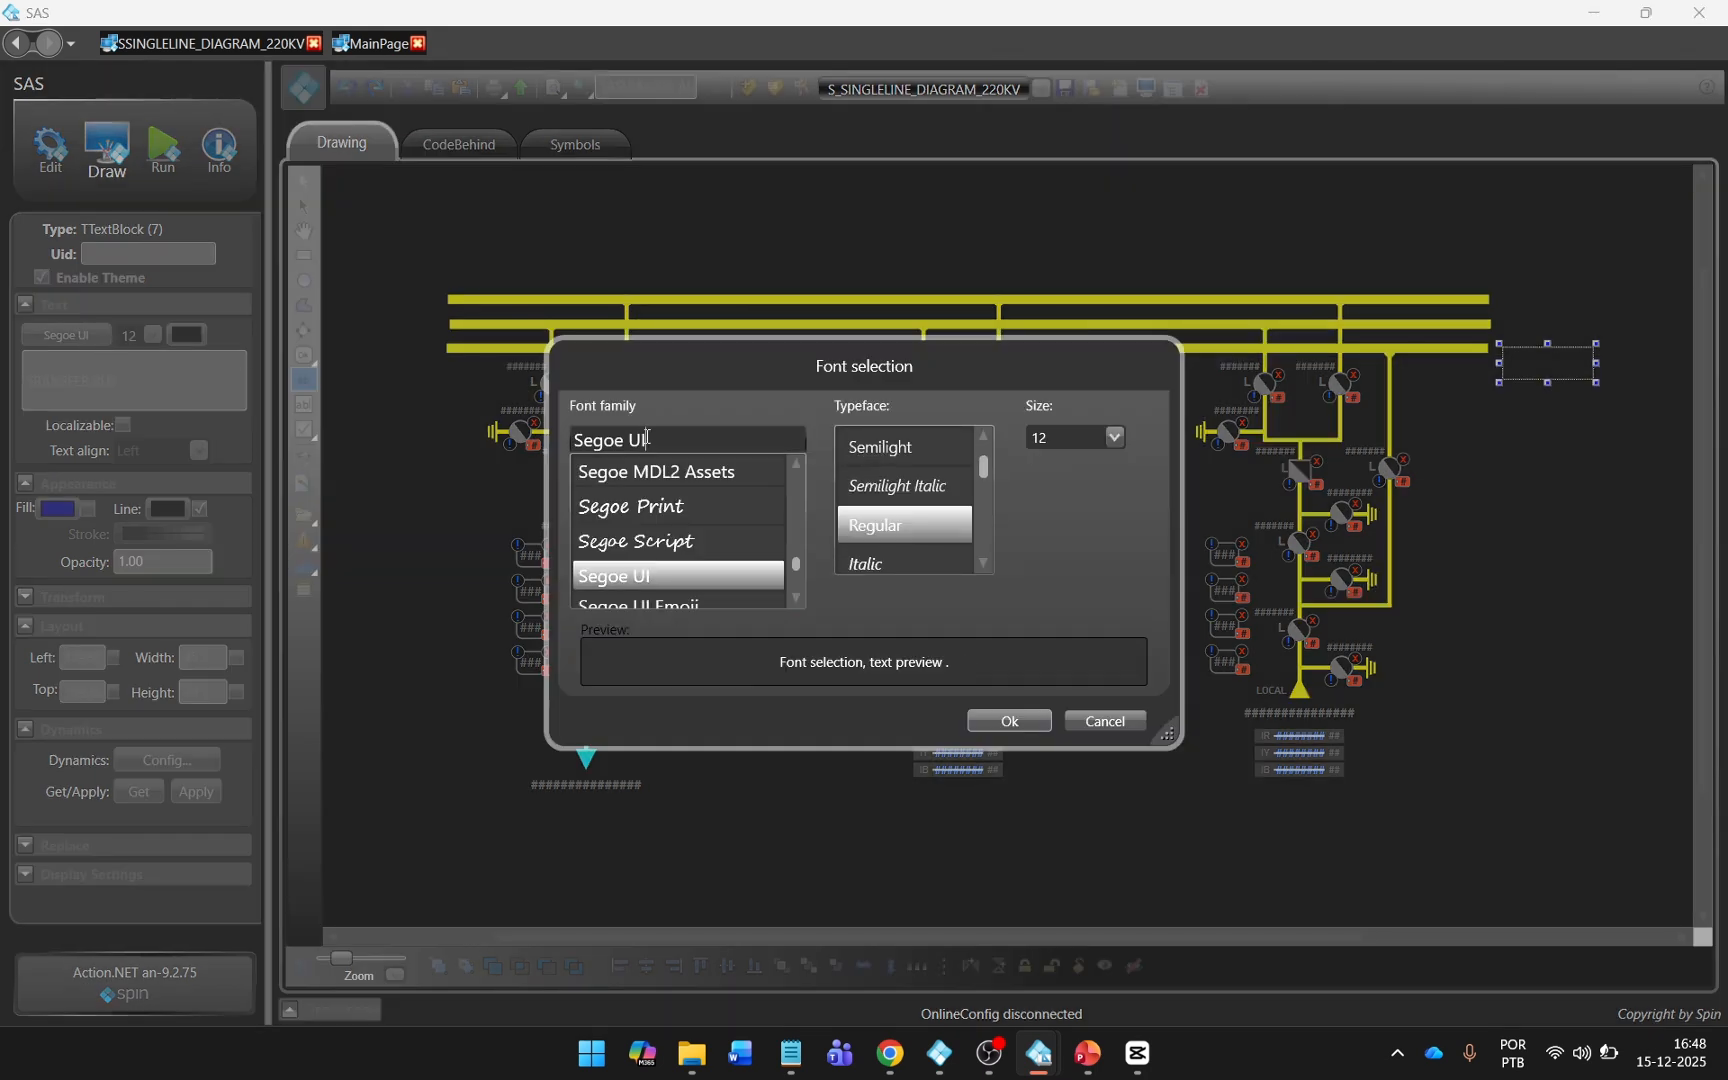
type("PF")
left_click(903, 482)
left_click(1068, 438)
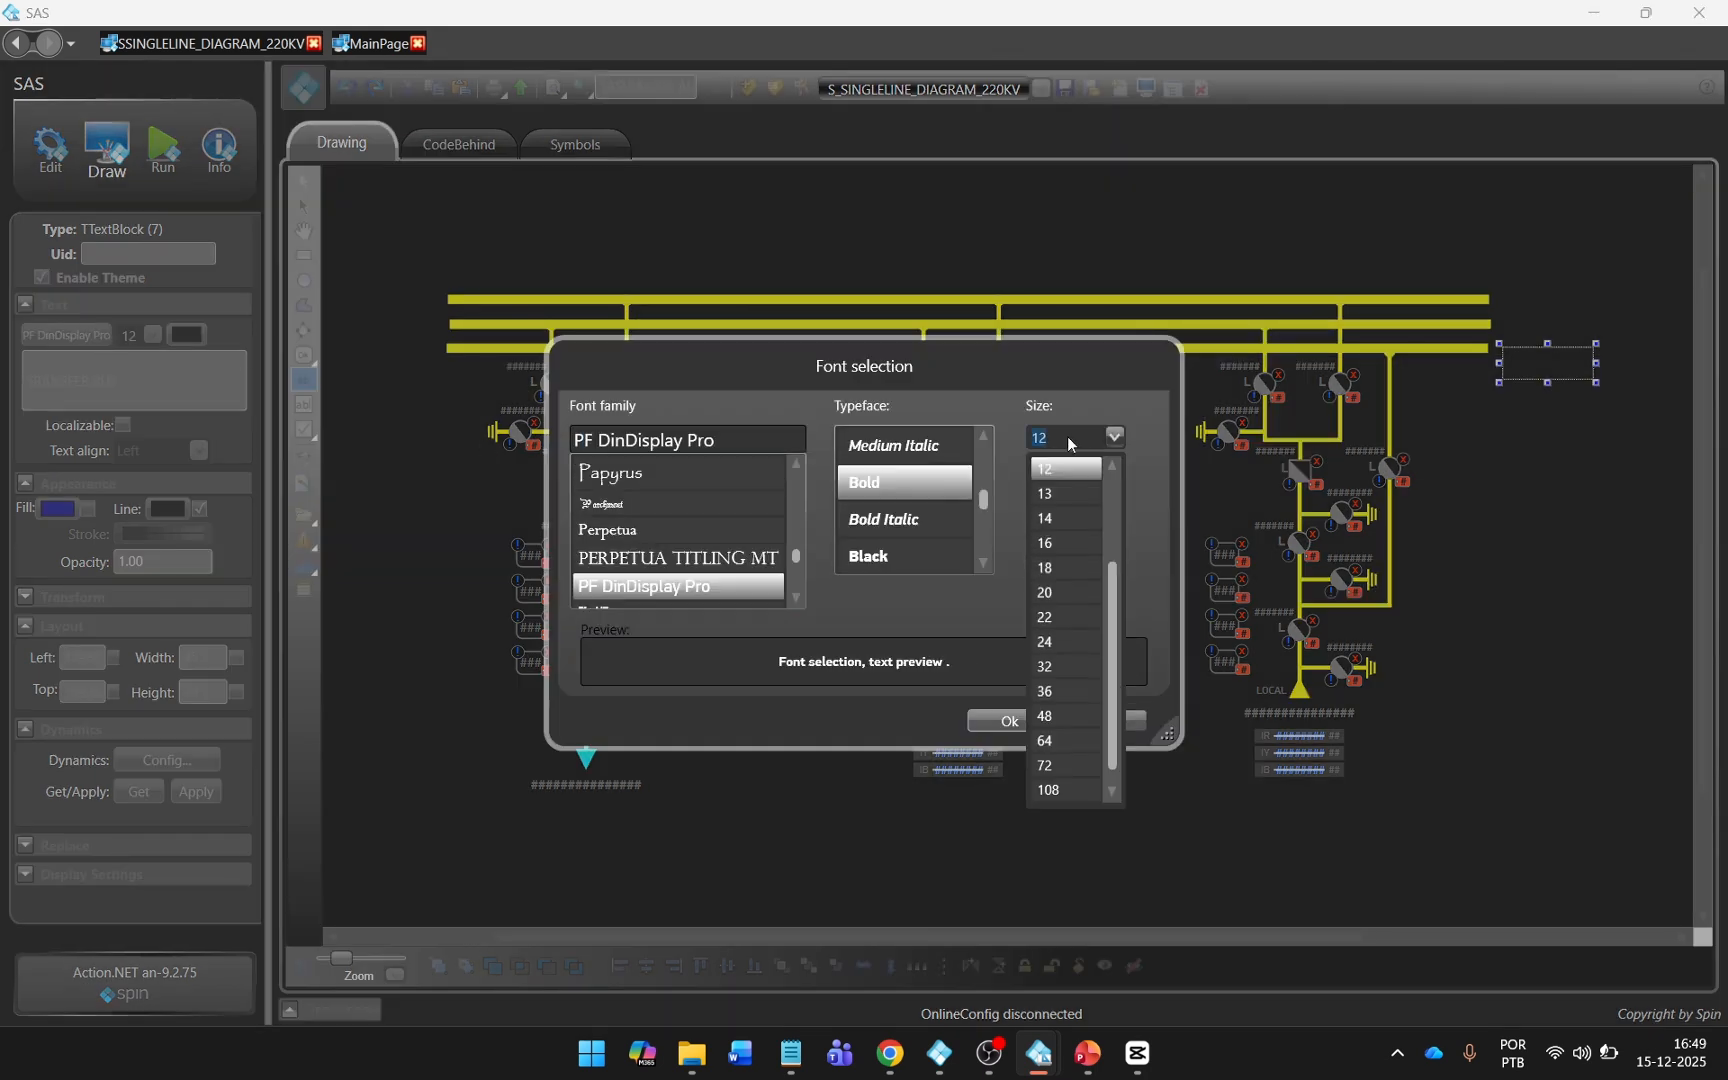
left_click(1066, 518)
left_click(1016, 721)
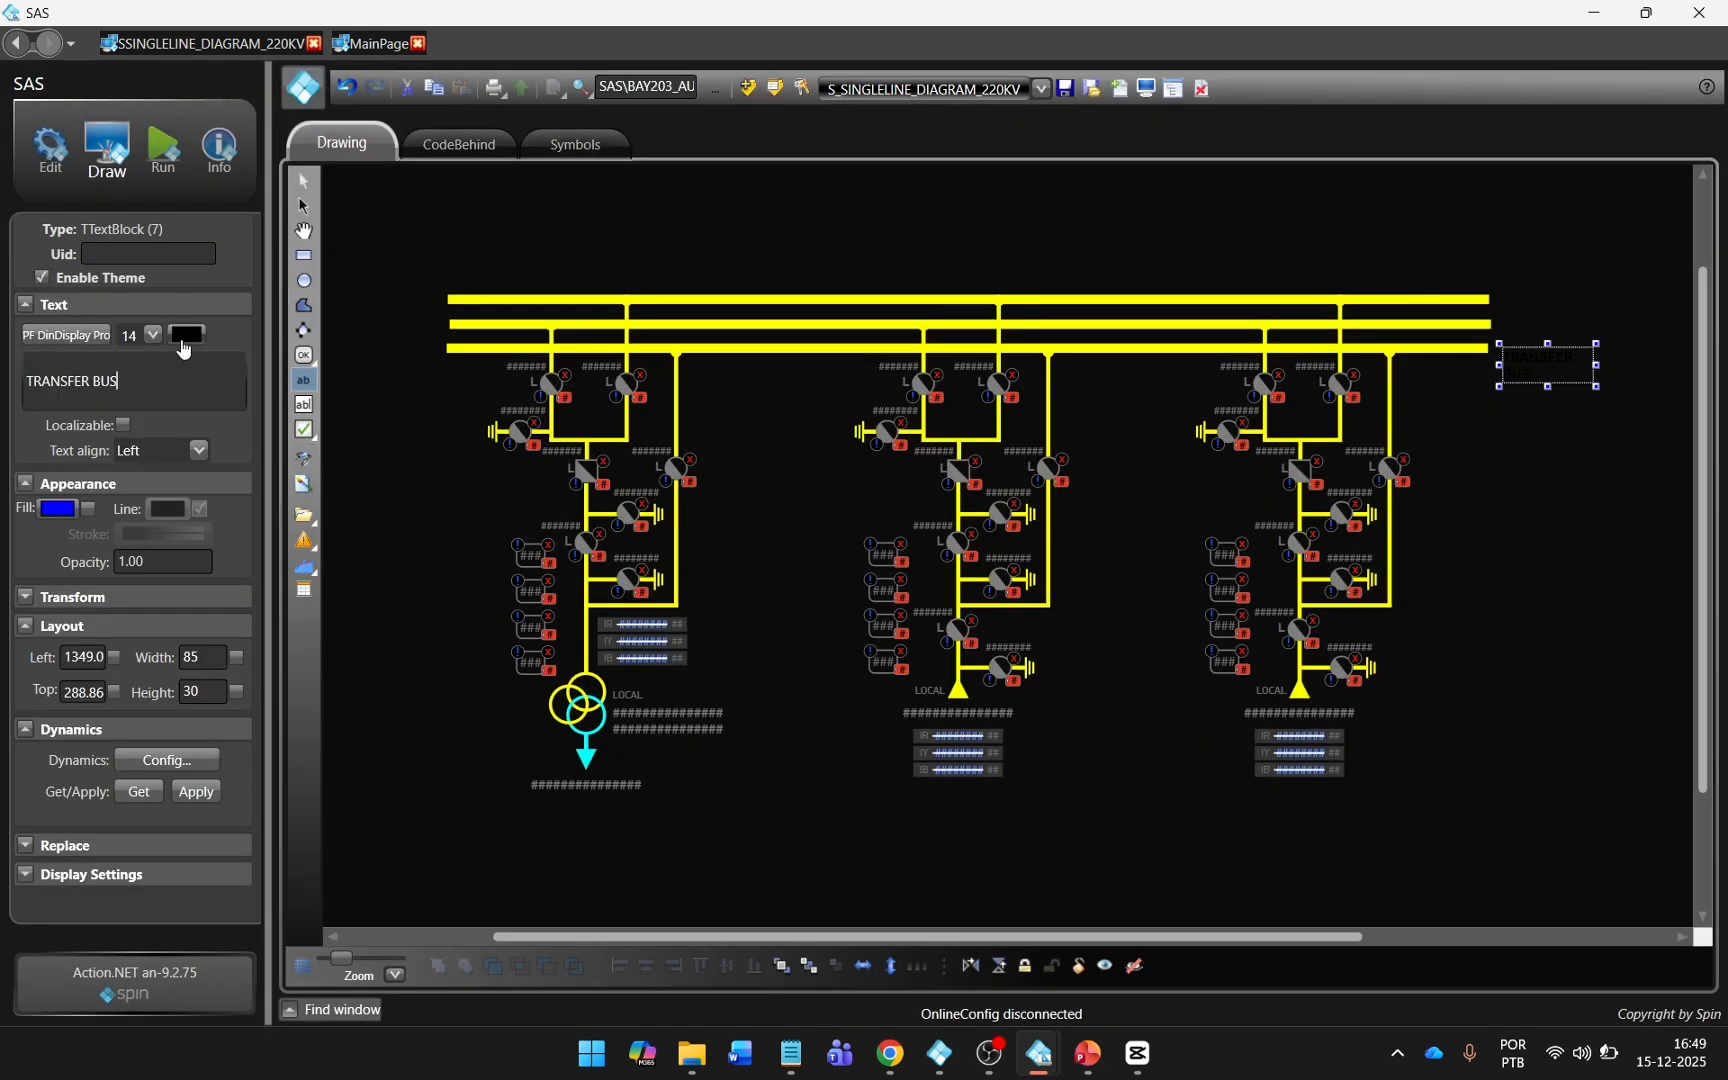
left_click(186, 334)
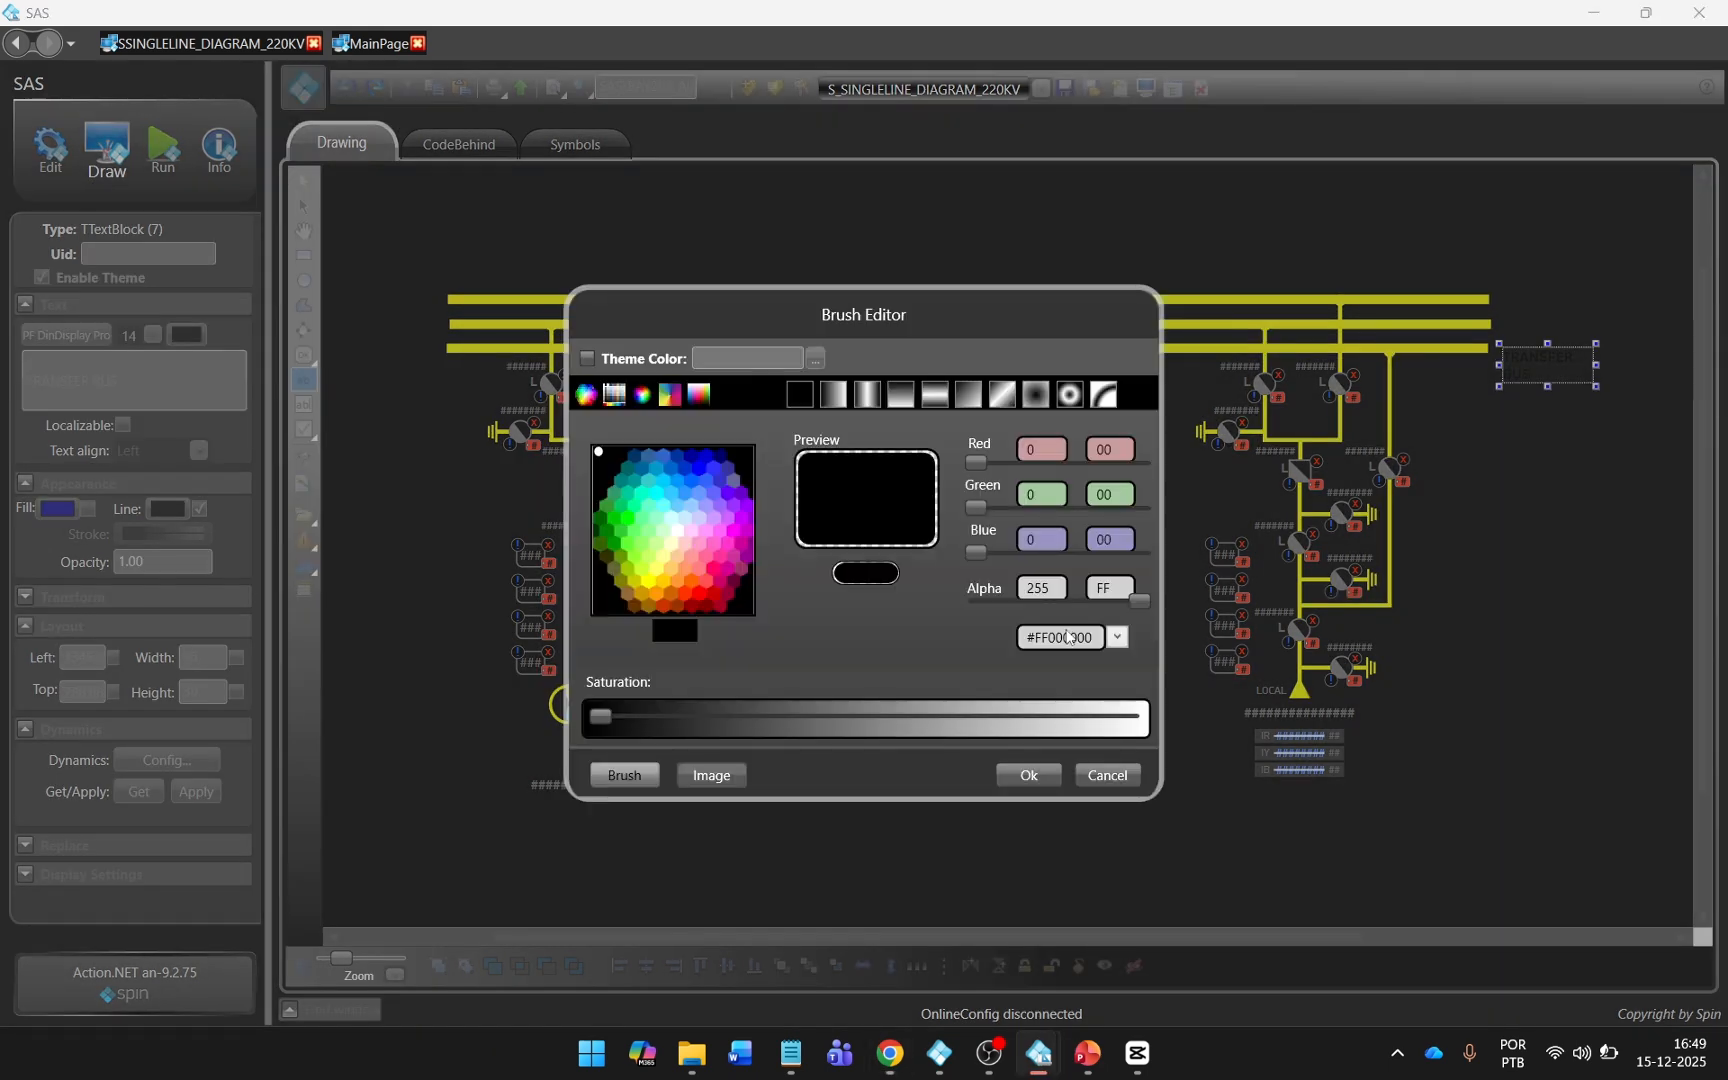
left_click(1028, 775)
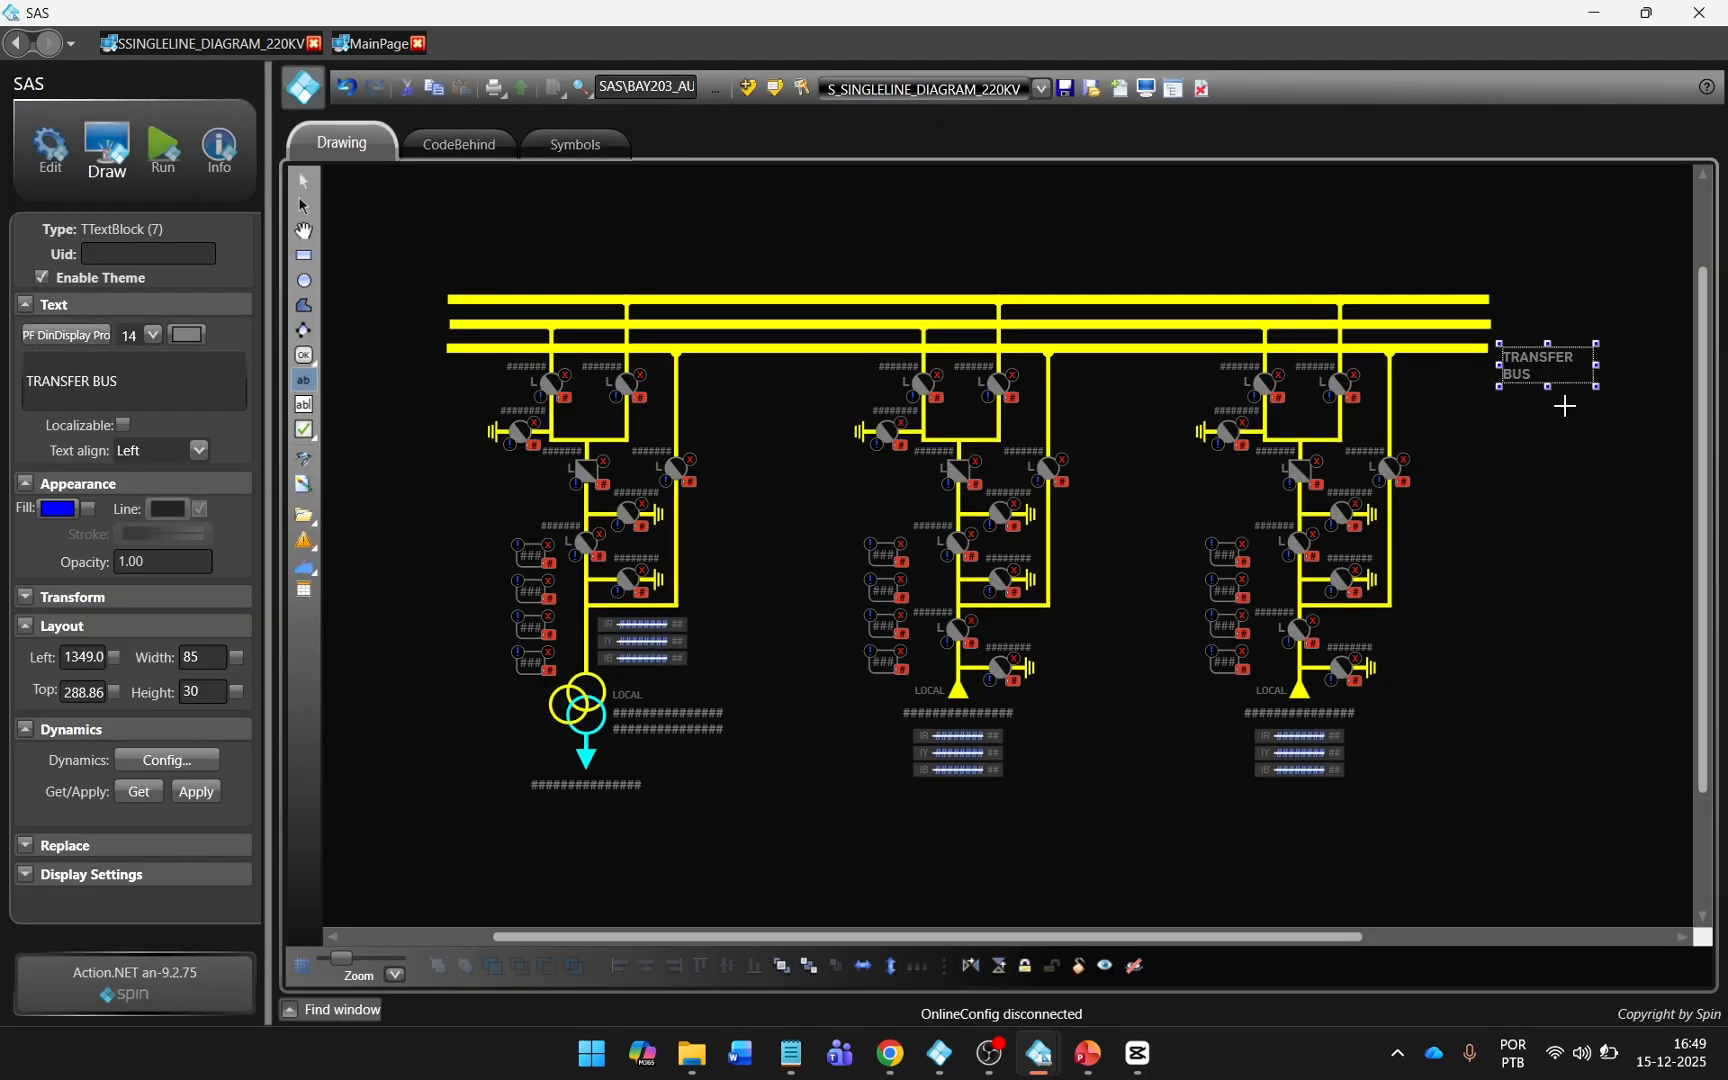
Fit the TRANSFER BUS label on one line beside its busbar and duplicate it beside the middle busbar as MAIN BUS 2.
left_click(1579, 379)
left_click_drag(1597, 363, 1521, 328)
left_click(1502, 330)
left_click(1527, 354)
key("ctrl+c")
key("ctrl+v")
triple_click(70, 381)
type("MAIN BUS")
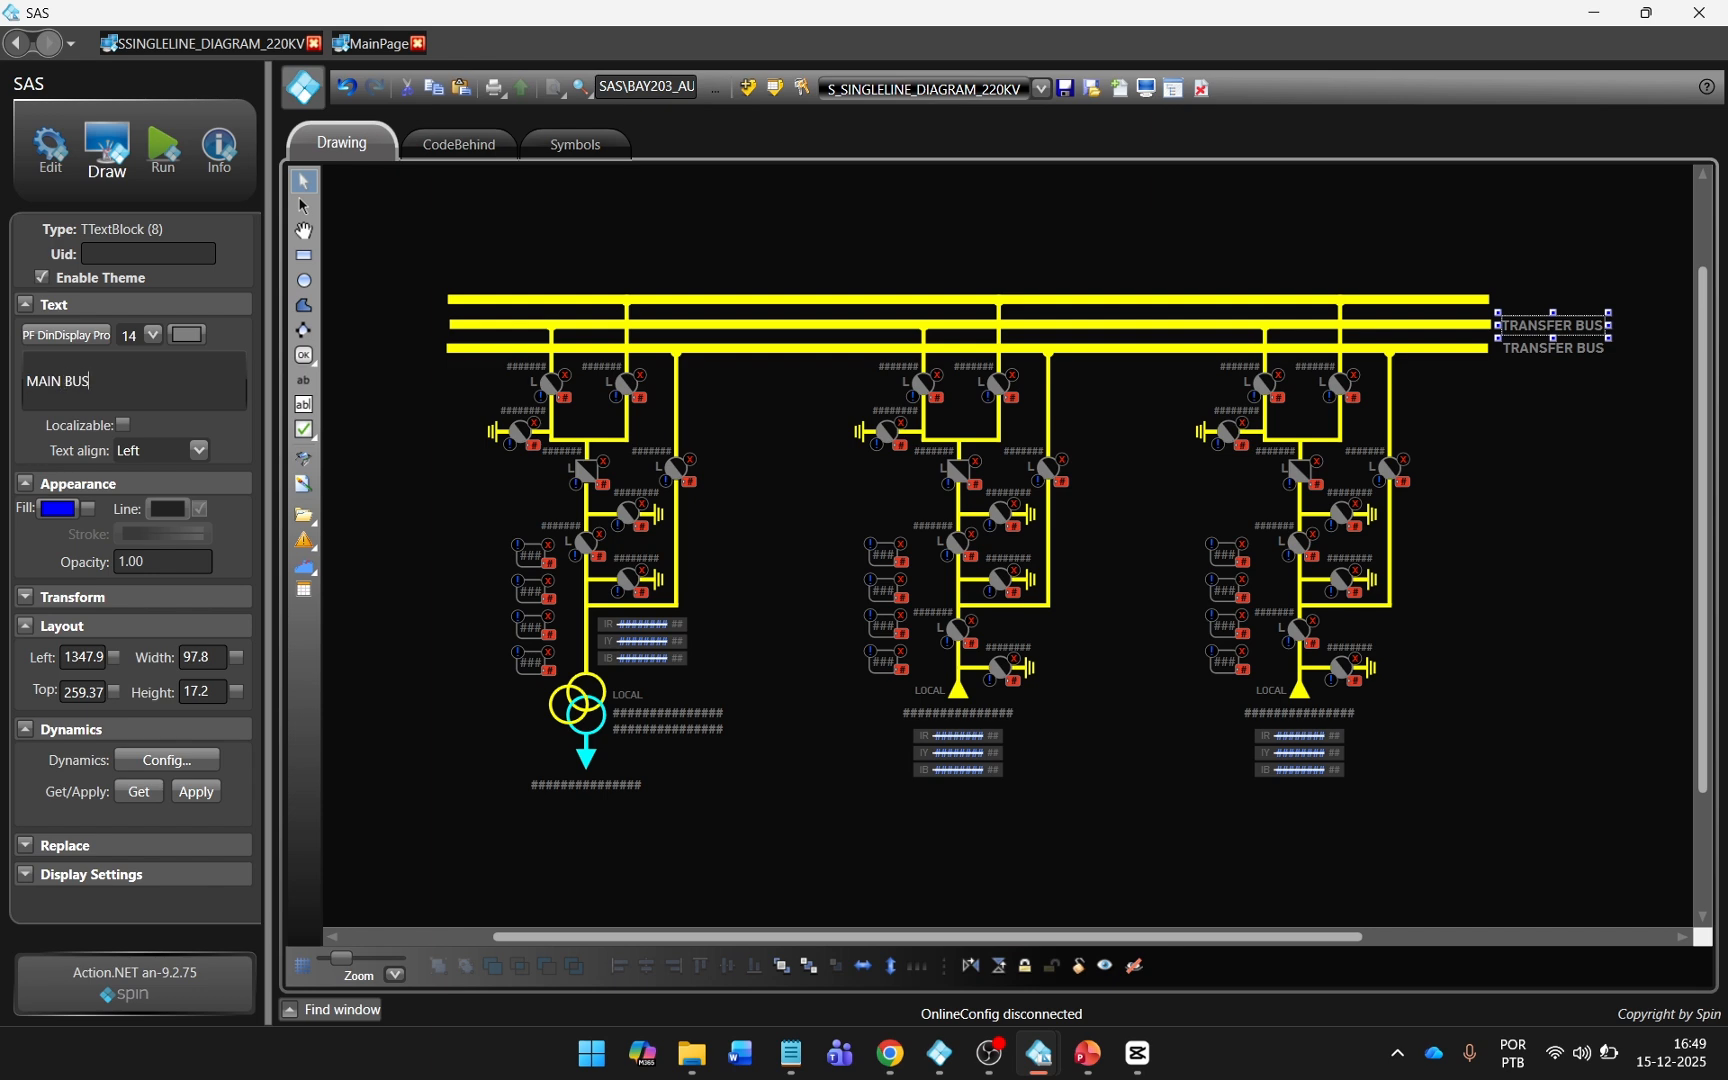
Duplicate the MAIN BUS 2 label beside the upper busbar and change its text to MAIN BUS 1.
left_click(1574, 324)
key("ctrl+c")
key("ctrl+v")
left_click_drag(1569, 333, 1562, 305)
left_click(180, 383)
key("BackSpace")
type("1")
Align the TRANSFER BUS, MAIN BUS 2 and MAIN BUS 1 labels with the vertical middle of their busbars.
left_click(1518, 349)
left_click(1455, 349, "ctrl")
left_click(729, 967)
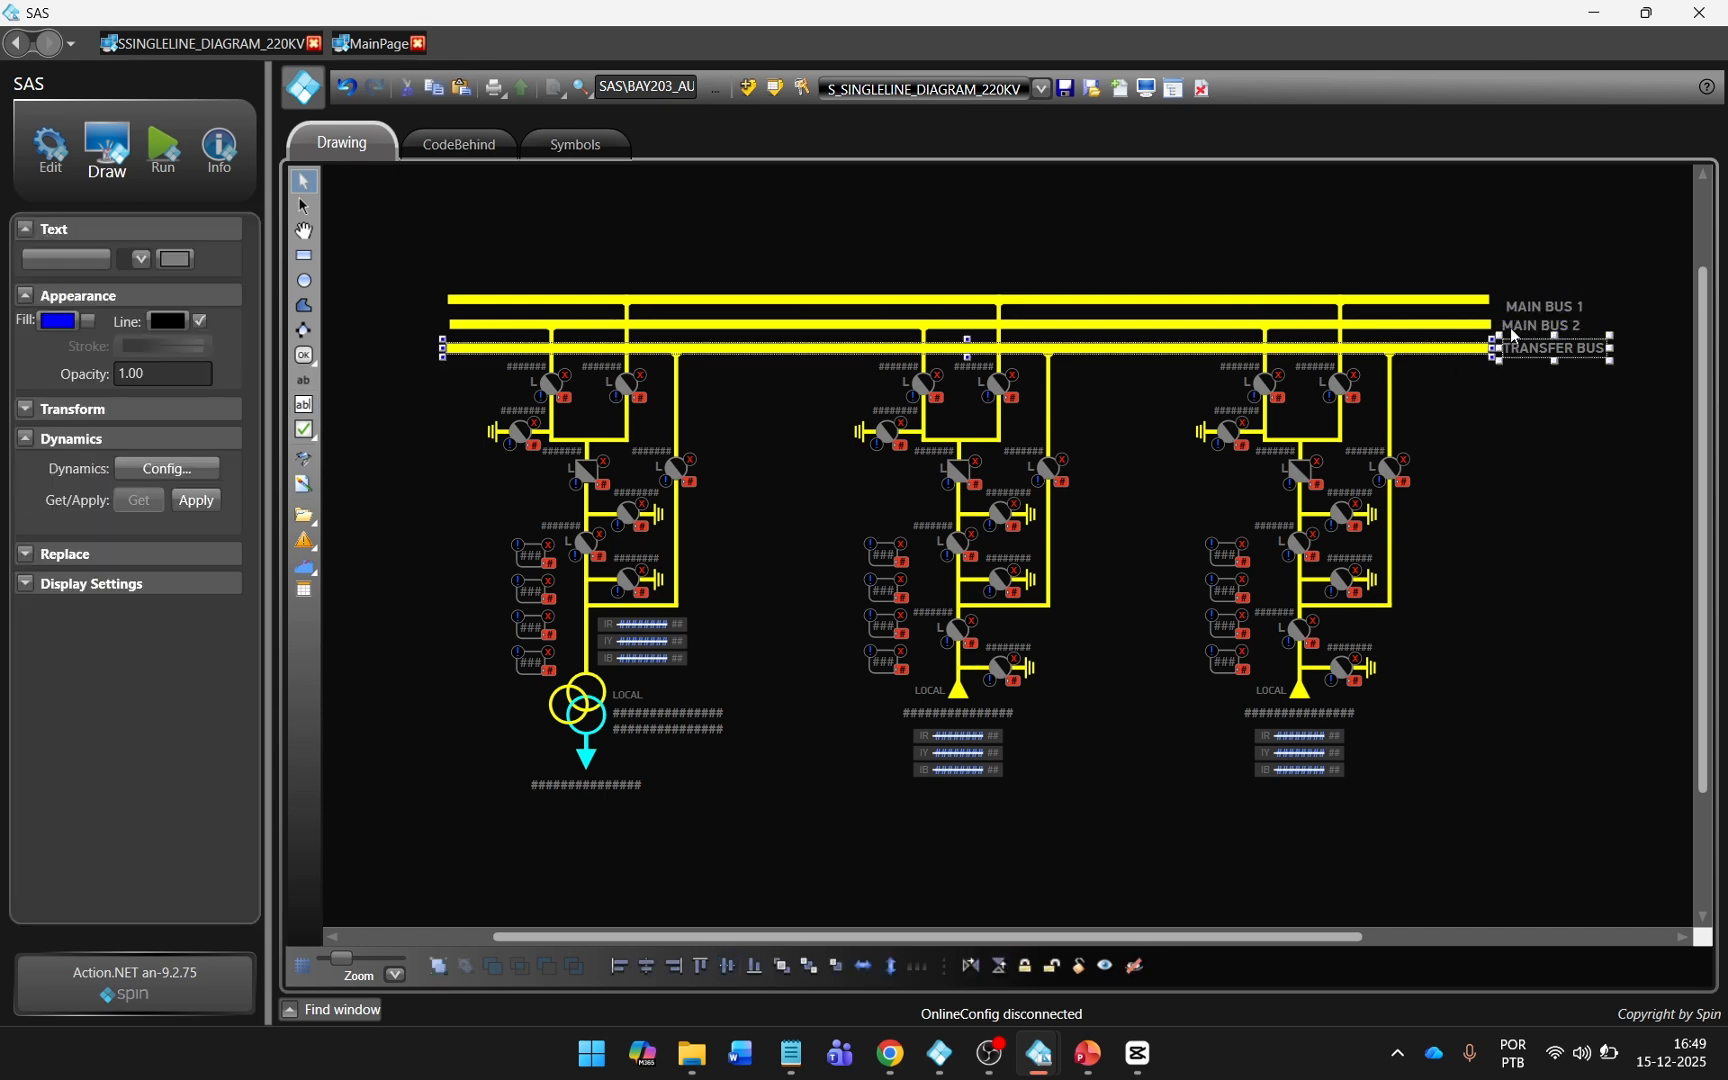
left_click(1511, 328)
left_click(1454, 326, "ctrl")
left_click(735, 967)
left_click(1518, 307)
left_click(1458, 300, "ctrl")
left_click(729, 967)
Center the three busbars on each other horizontally and distribute them with equal vertical spacing.
left_click(1507, 383)
left_click(1464, 348)
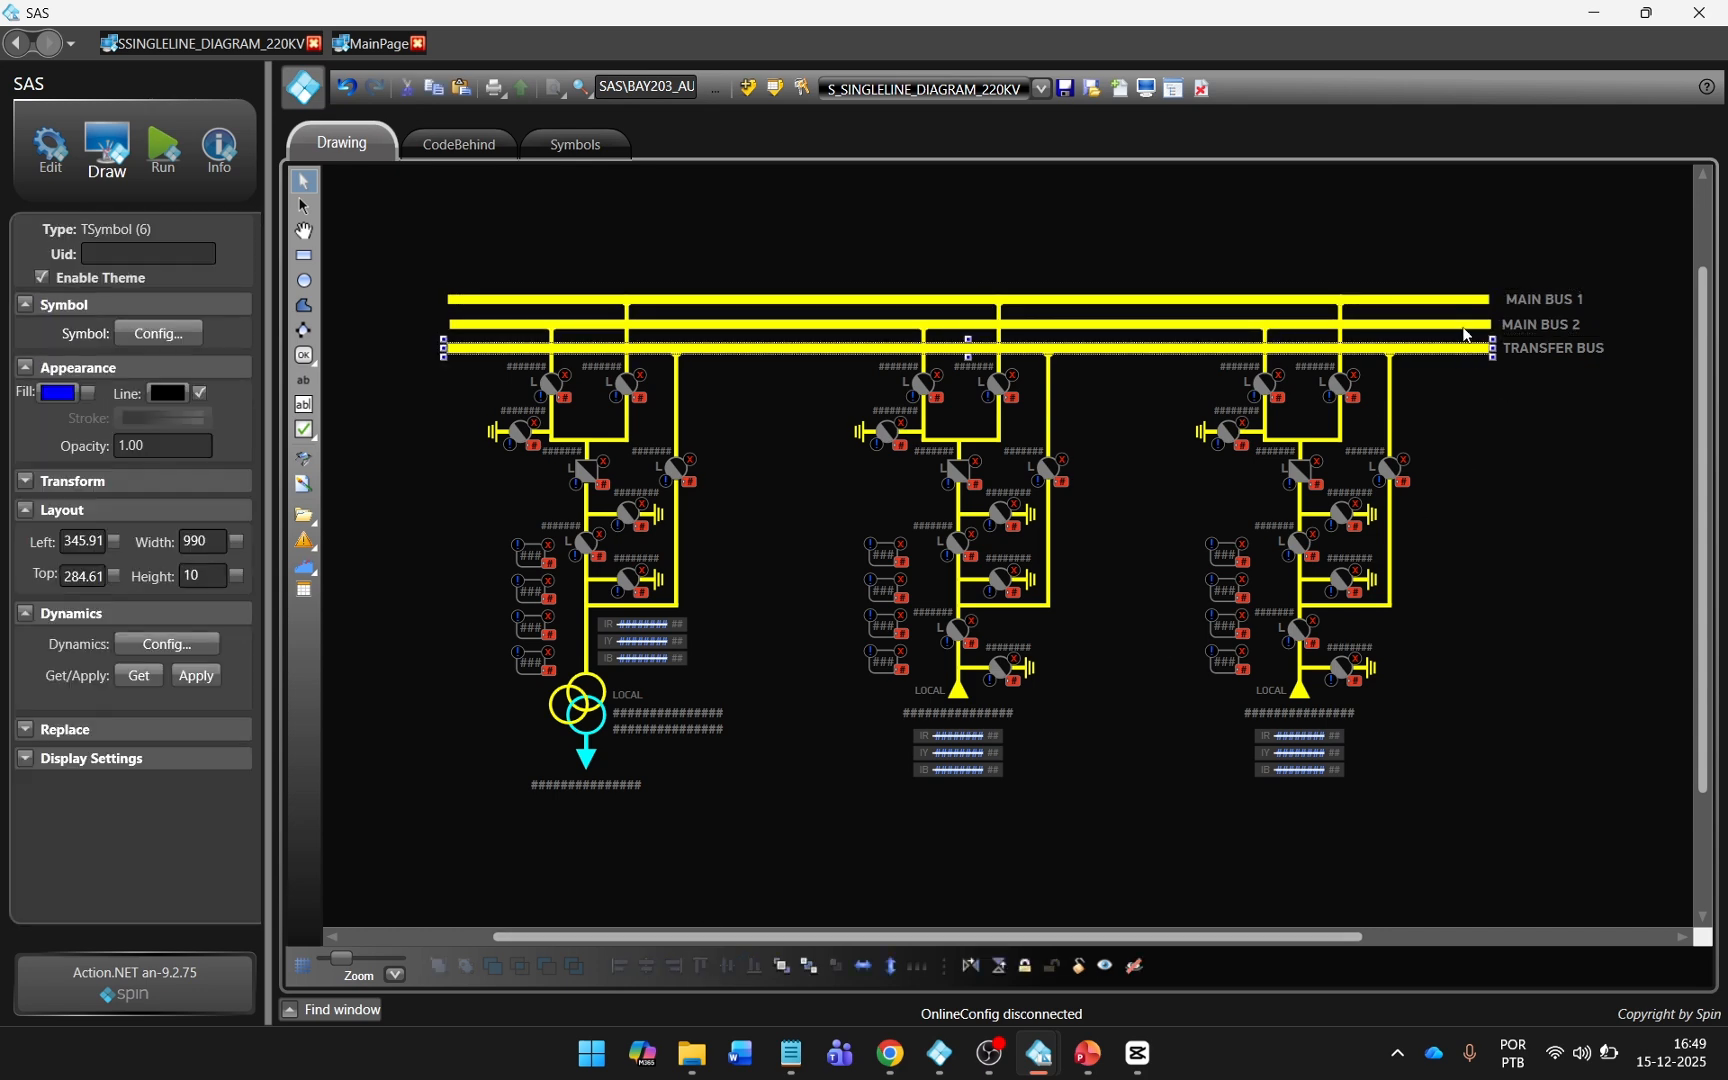
left_click(1465, 325, "ctrl")
left_click(1463, 300, "ctrl")
left_click(646, 970)
left_click(1557, 393)
left_click(1467, 351)
left_click(1466, 325, "ctrl")
left_click(1465, 300, "ctrl")
left_click(944, 967)
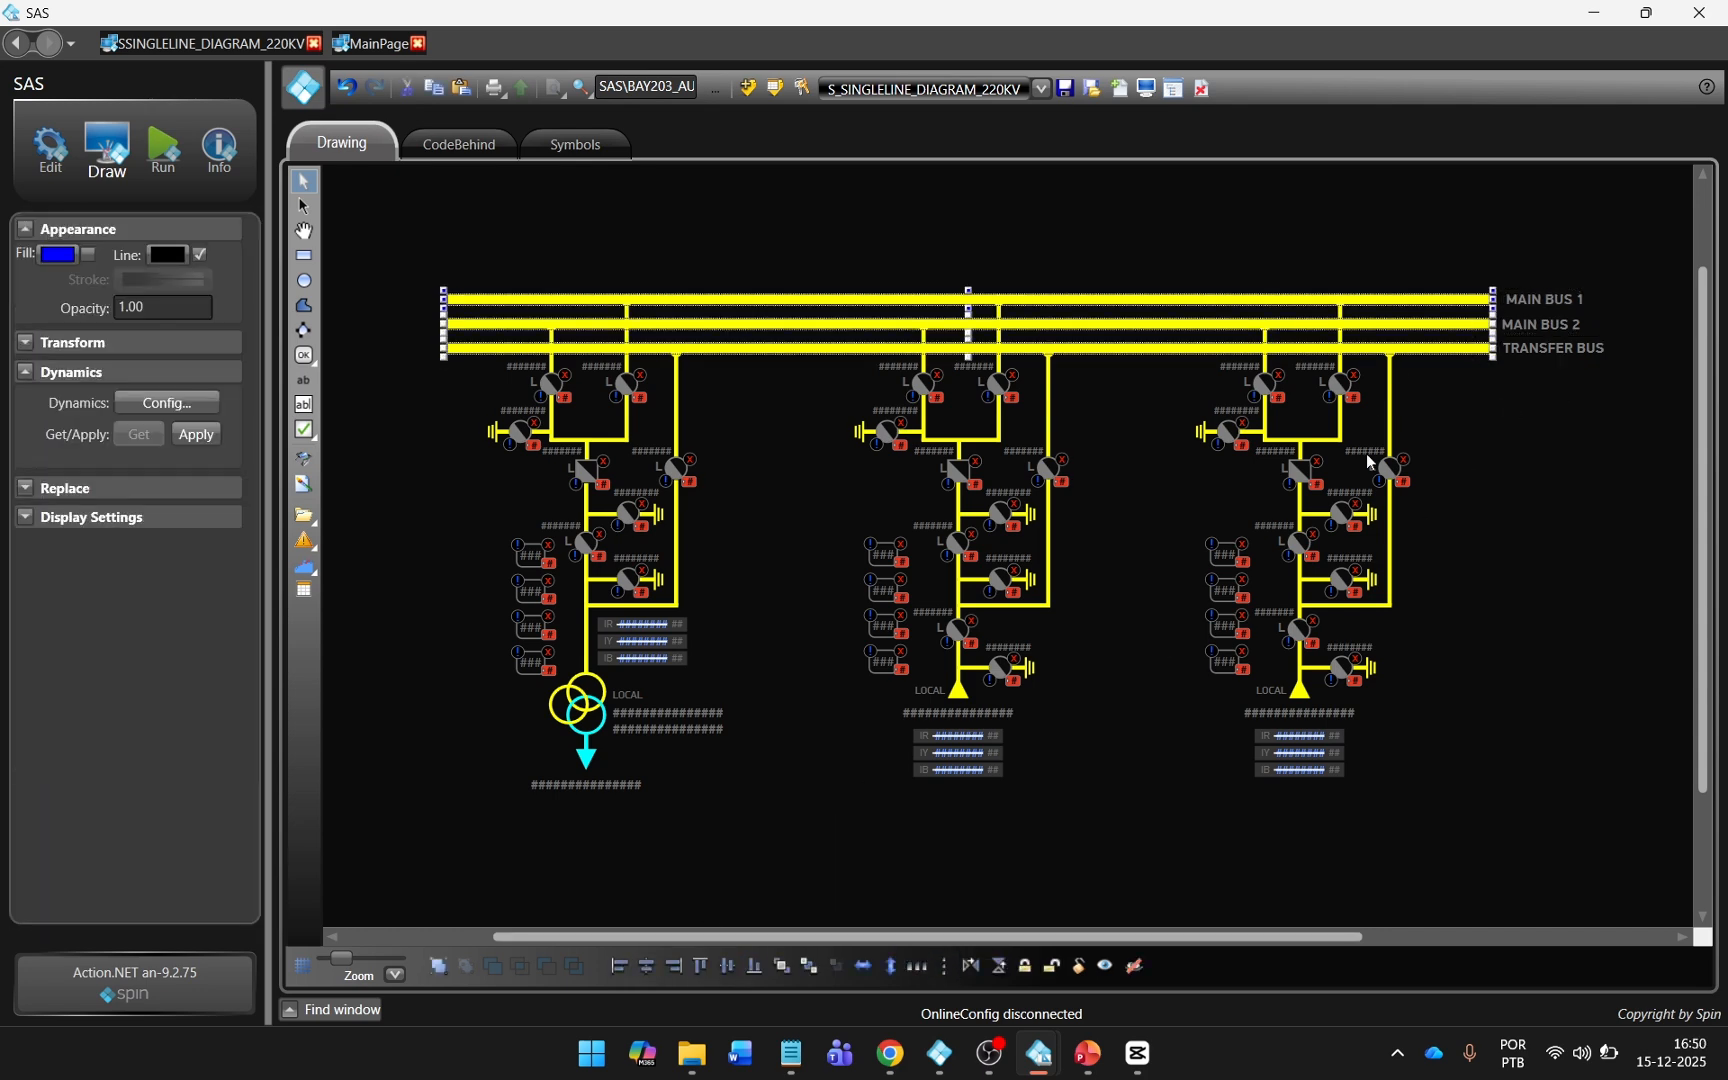
Realign each of the three bus labels to the vertical middle of its evenly spaced busbar.
left_click(1531, 353)
left_click(1529, 327, "ctrl")
left_click(1526, 303, "ctrl")
left_click(1531, 267)
left_click(1514, 301)
left_click(1465, 300, "ctrl")
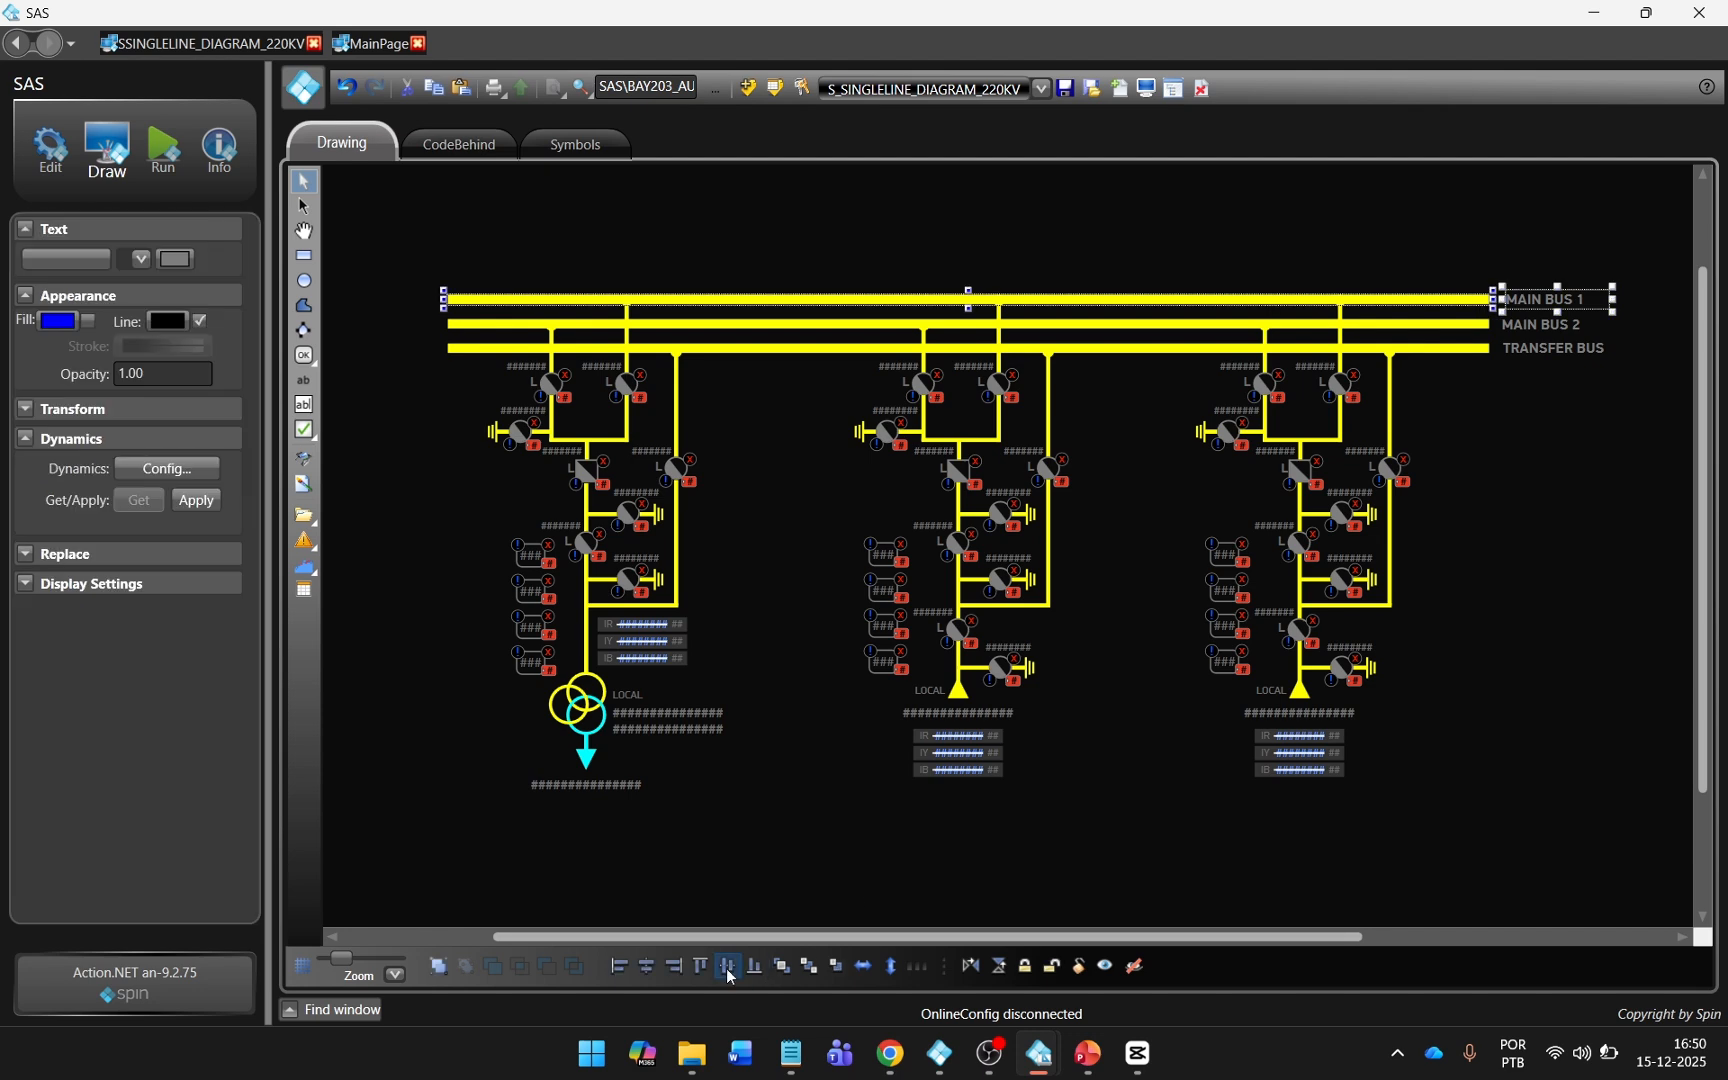
left_click(727, 969)
left_click(1562, 327)
left_click(1465, 325, "ctrl")
left_click(728, 968)
left_click(1516, 350)
left_click(1465, 349, "ctrl")
left_click(730, 967)
Left-align the three bus labels with each other and save the 220 kV single-line diagram.
left_click(1530, 348)
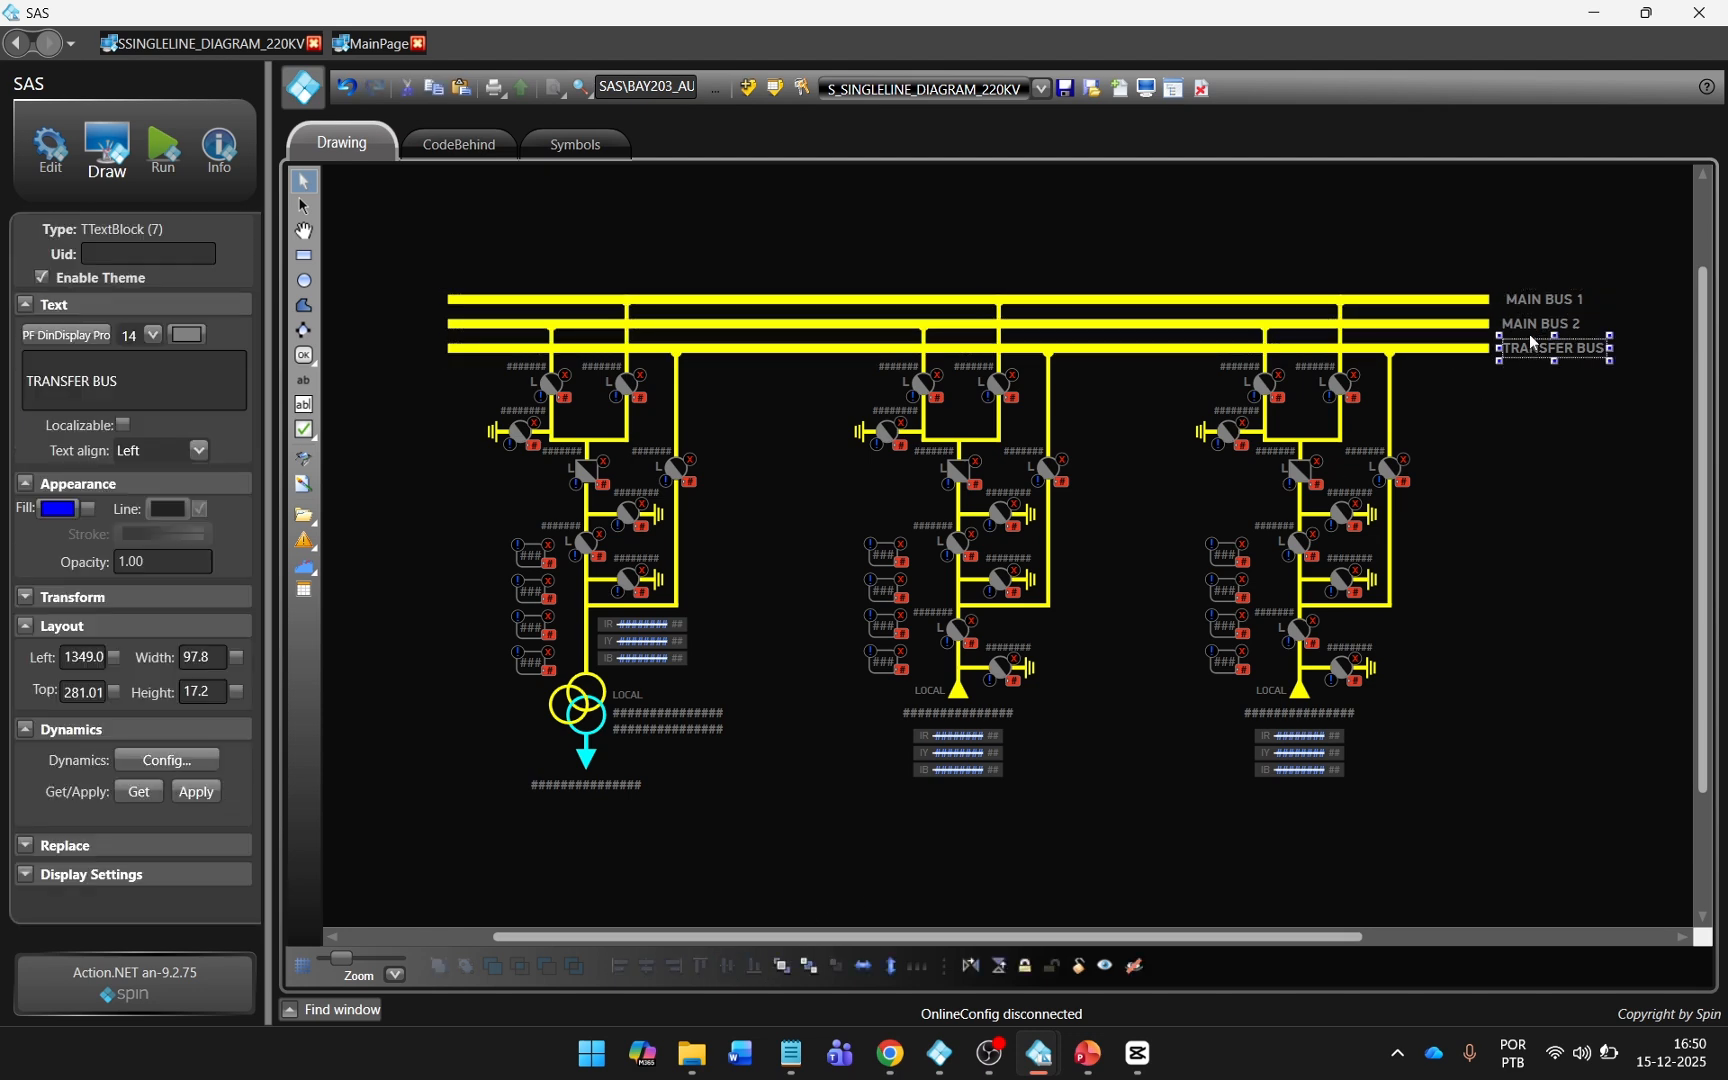
left_click(1530, 326, "ctrl")
left_click(1530, 299, "ctrl")
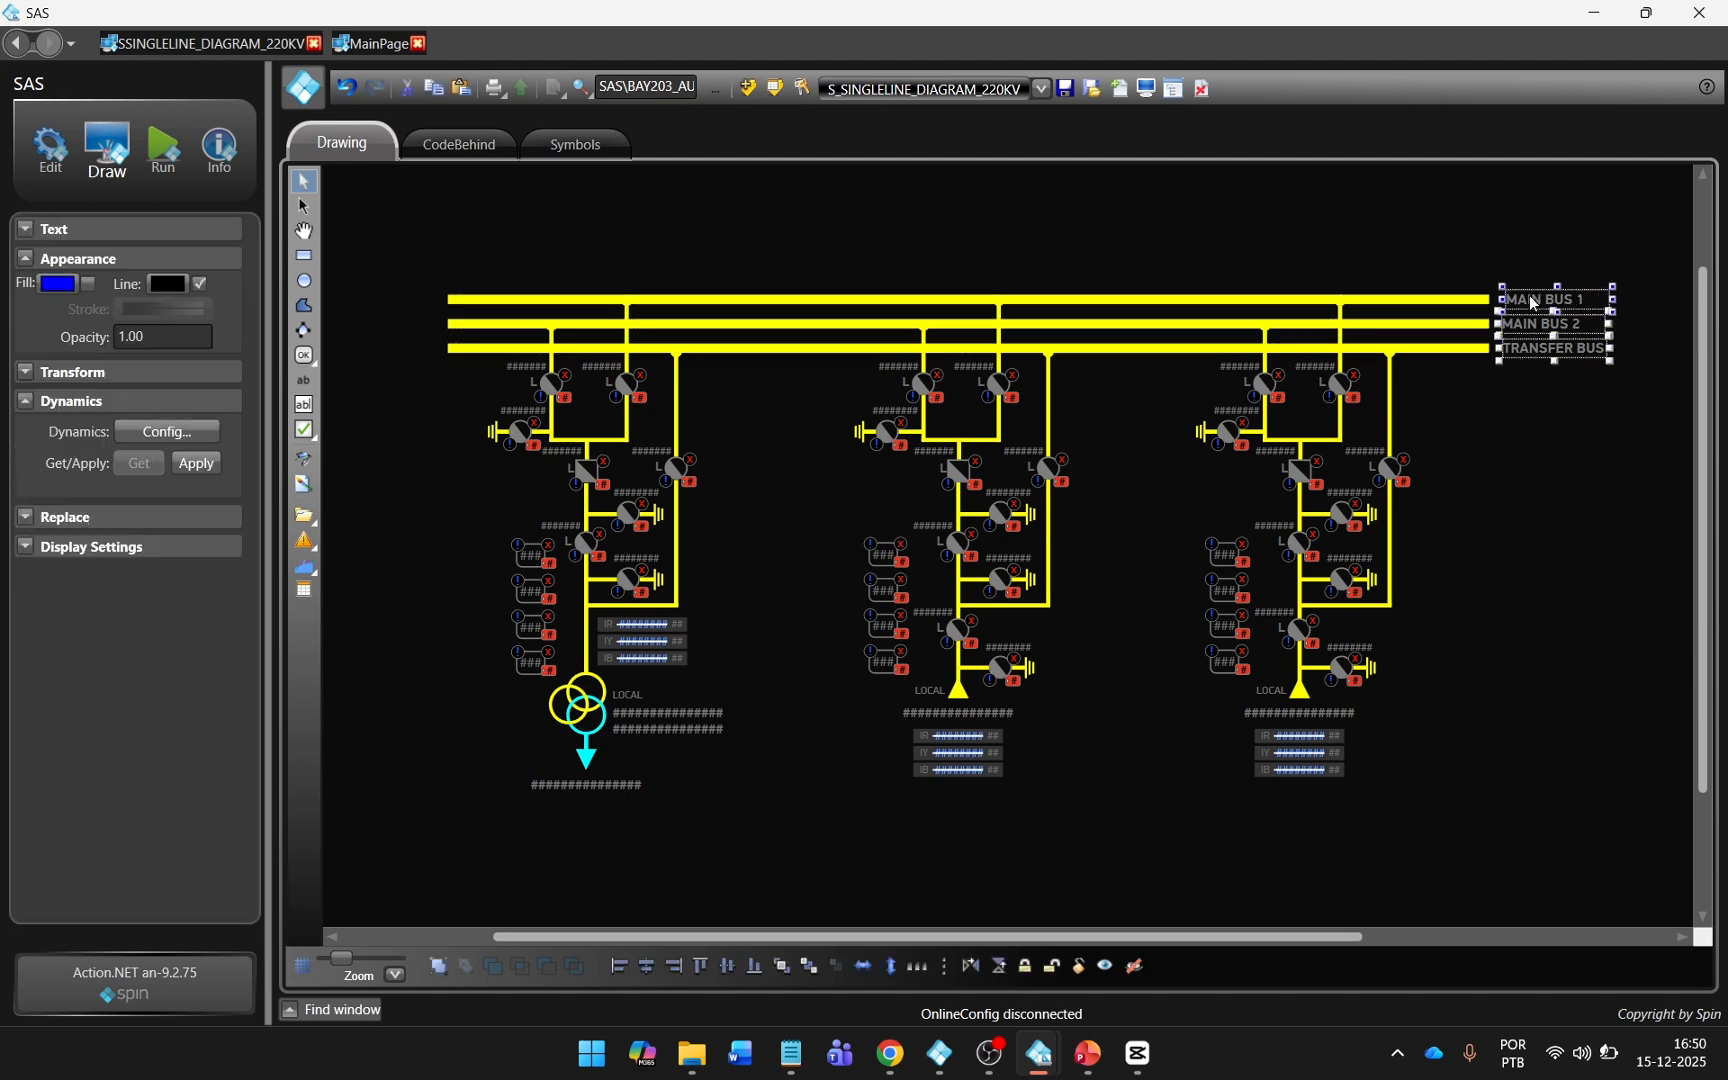
left_click(619, 966)
left_click(1484, 438)
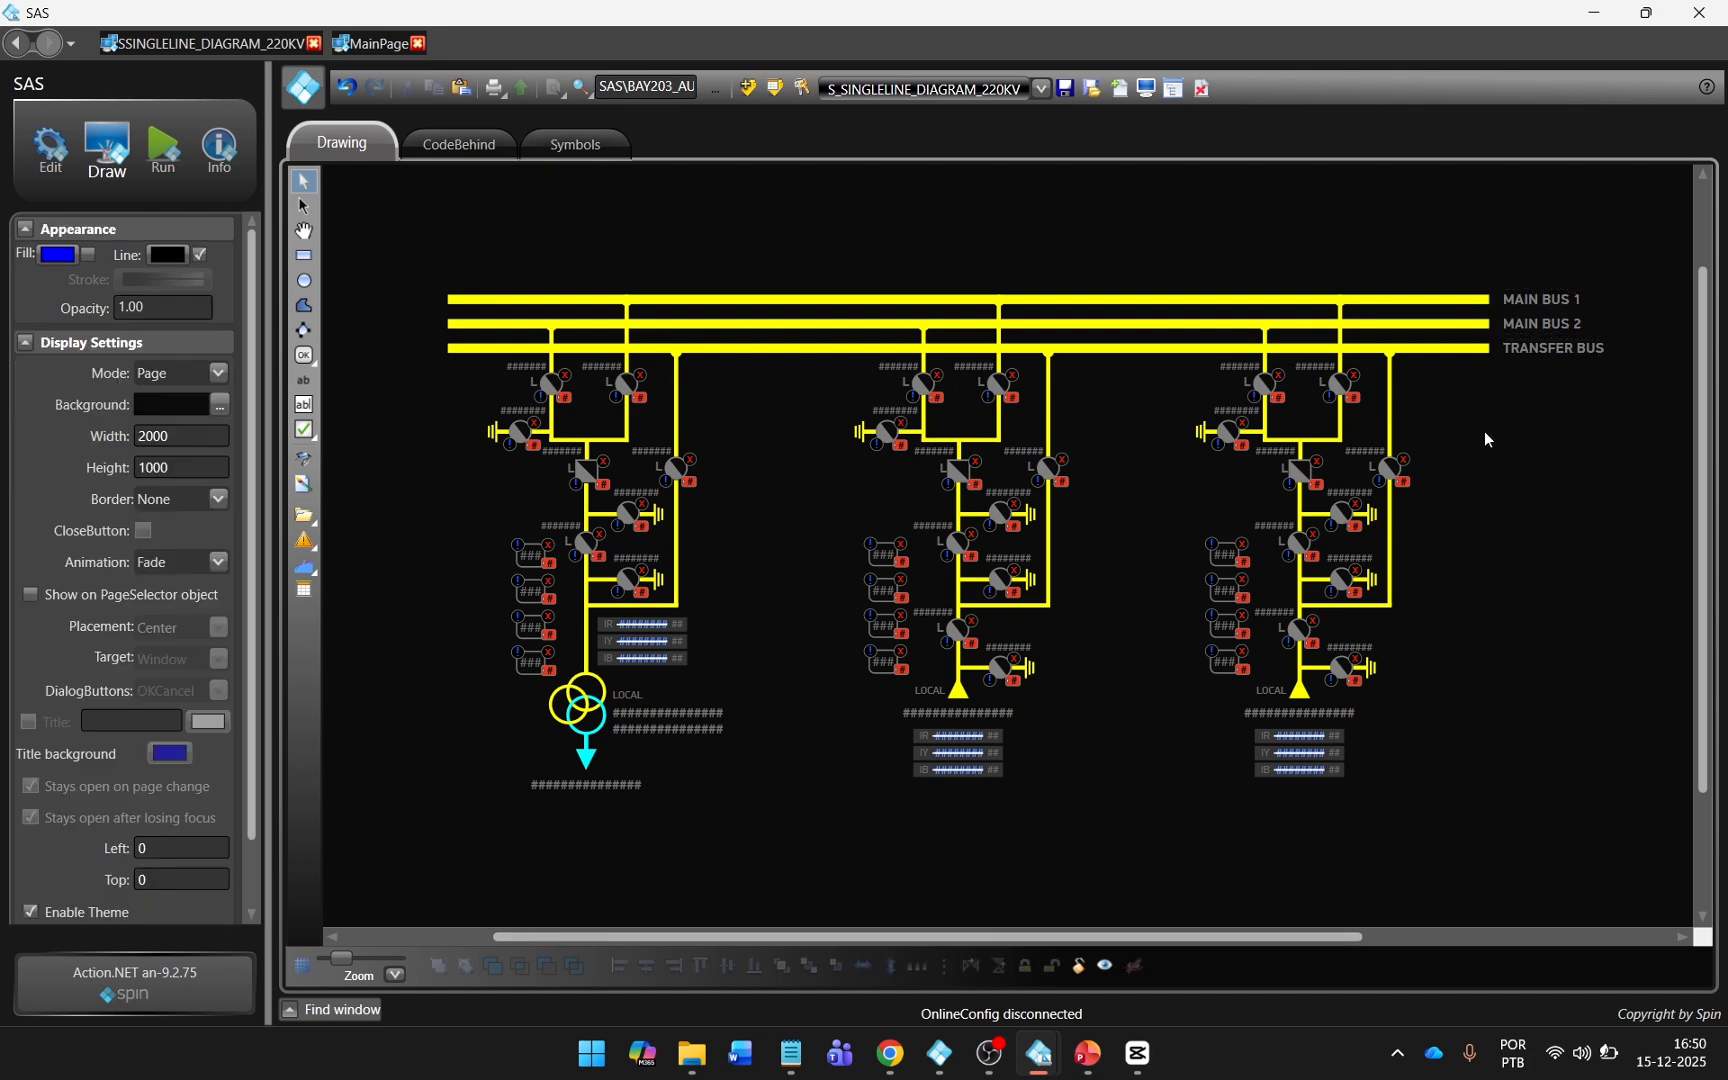
left_click(1065, 89)
In the BAY202 line symbol, set MAIN_BUS1 to Tag.SAS\MAIN_BUS1 and MAIN_BUS2 to Tag.SAS\MAIN_BUS2.
left_click(974, 621)
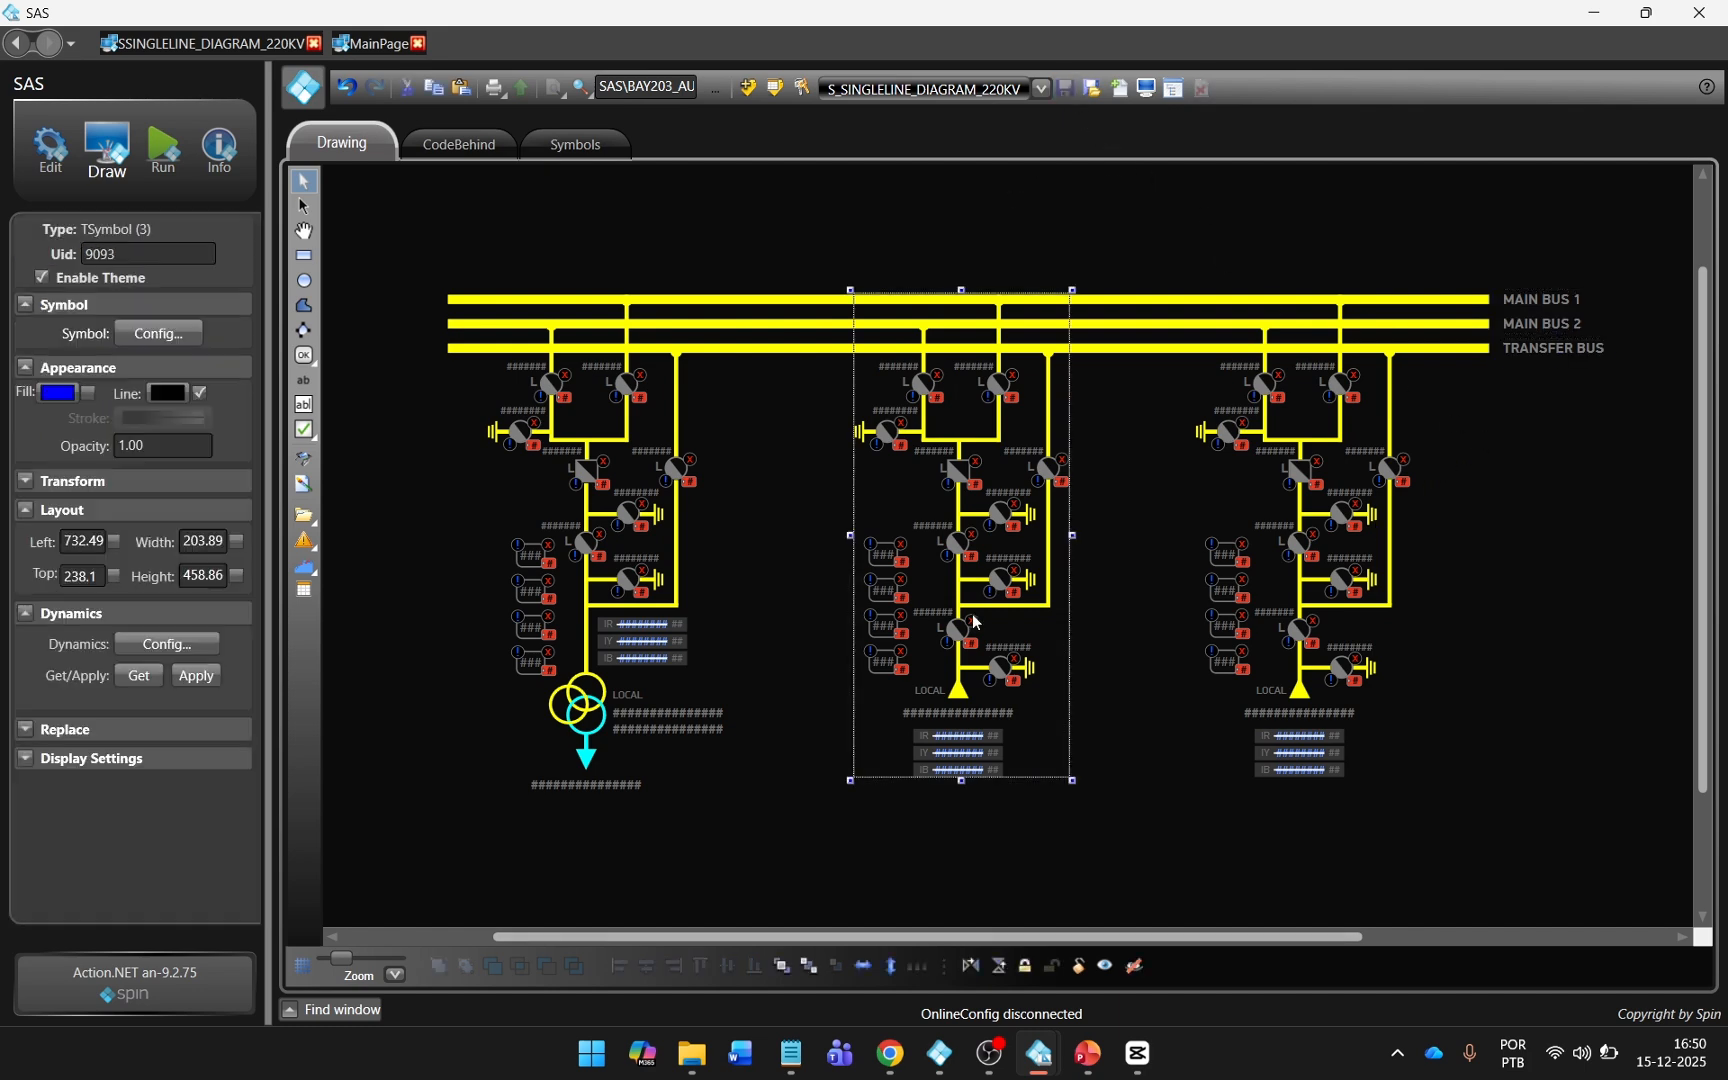
double_click(974, 621)
left_click(749, 480)
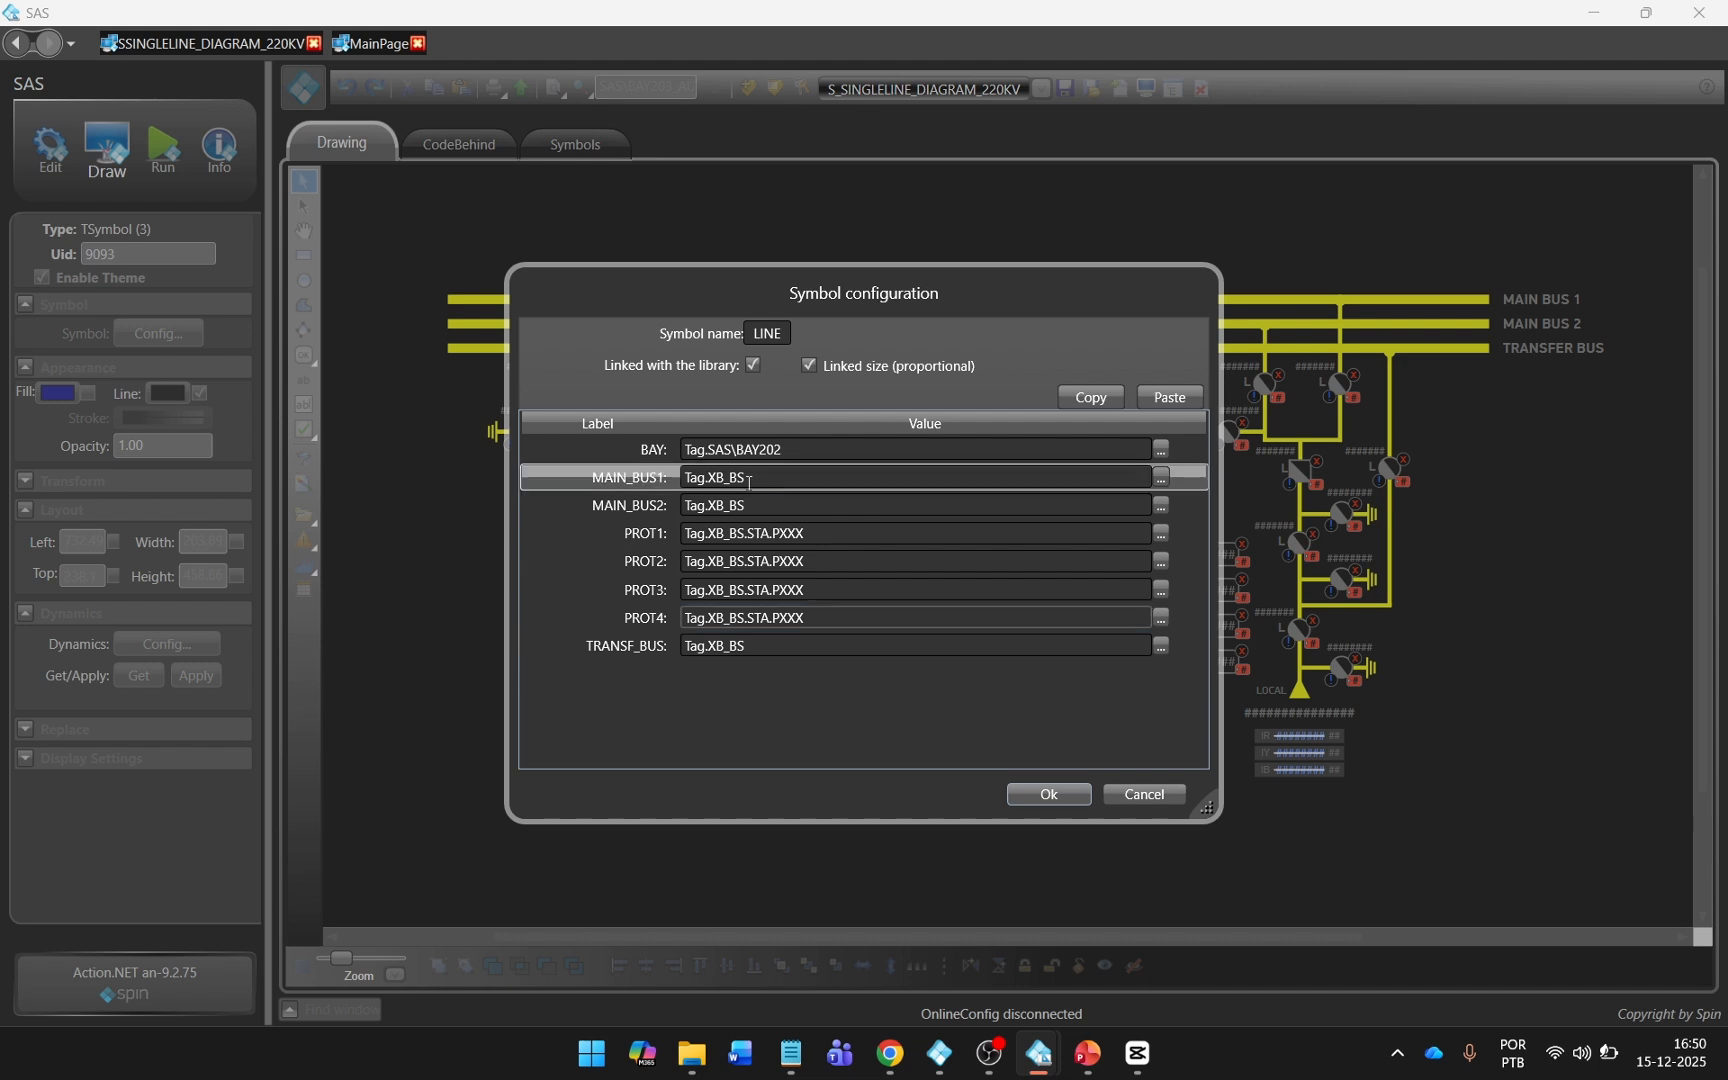
double_click(795, 480)
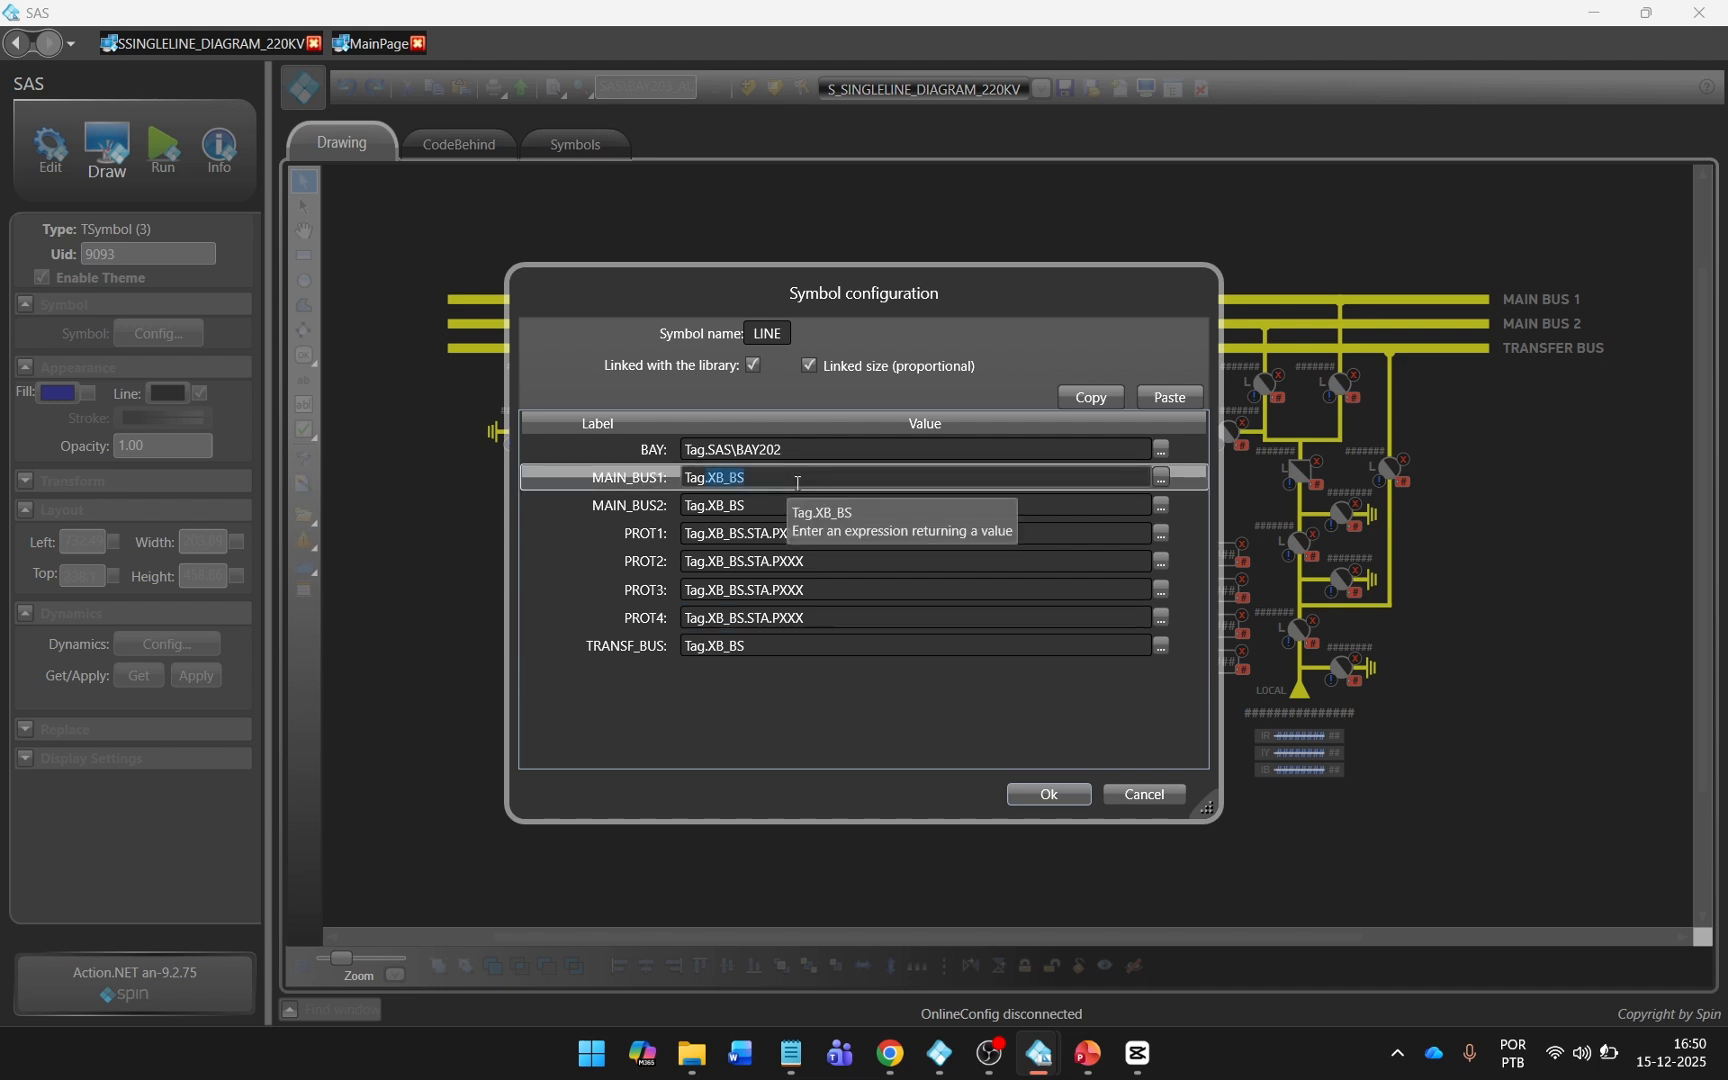
key("BackSpace")
left_click(767, 798)
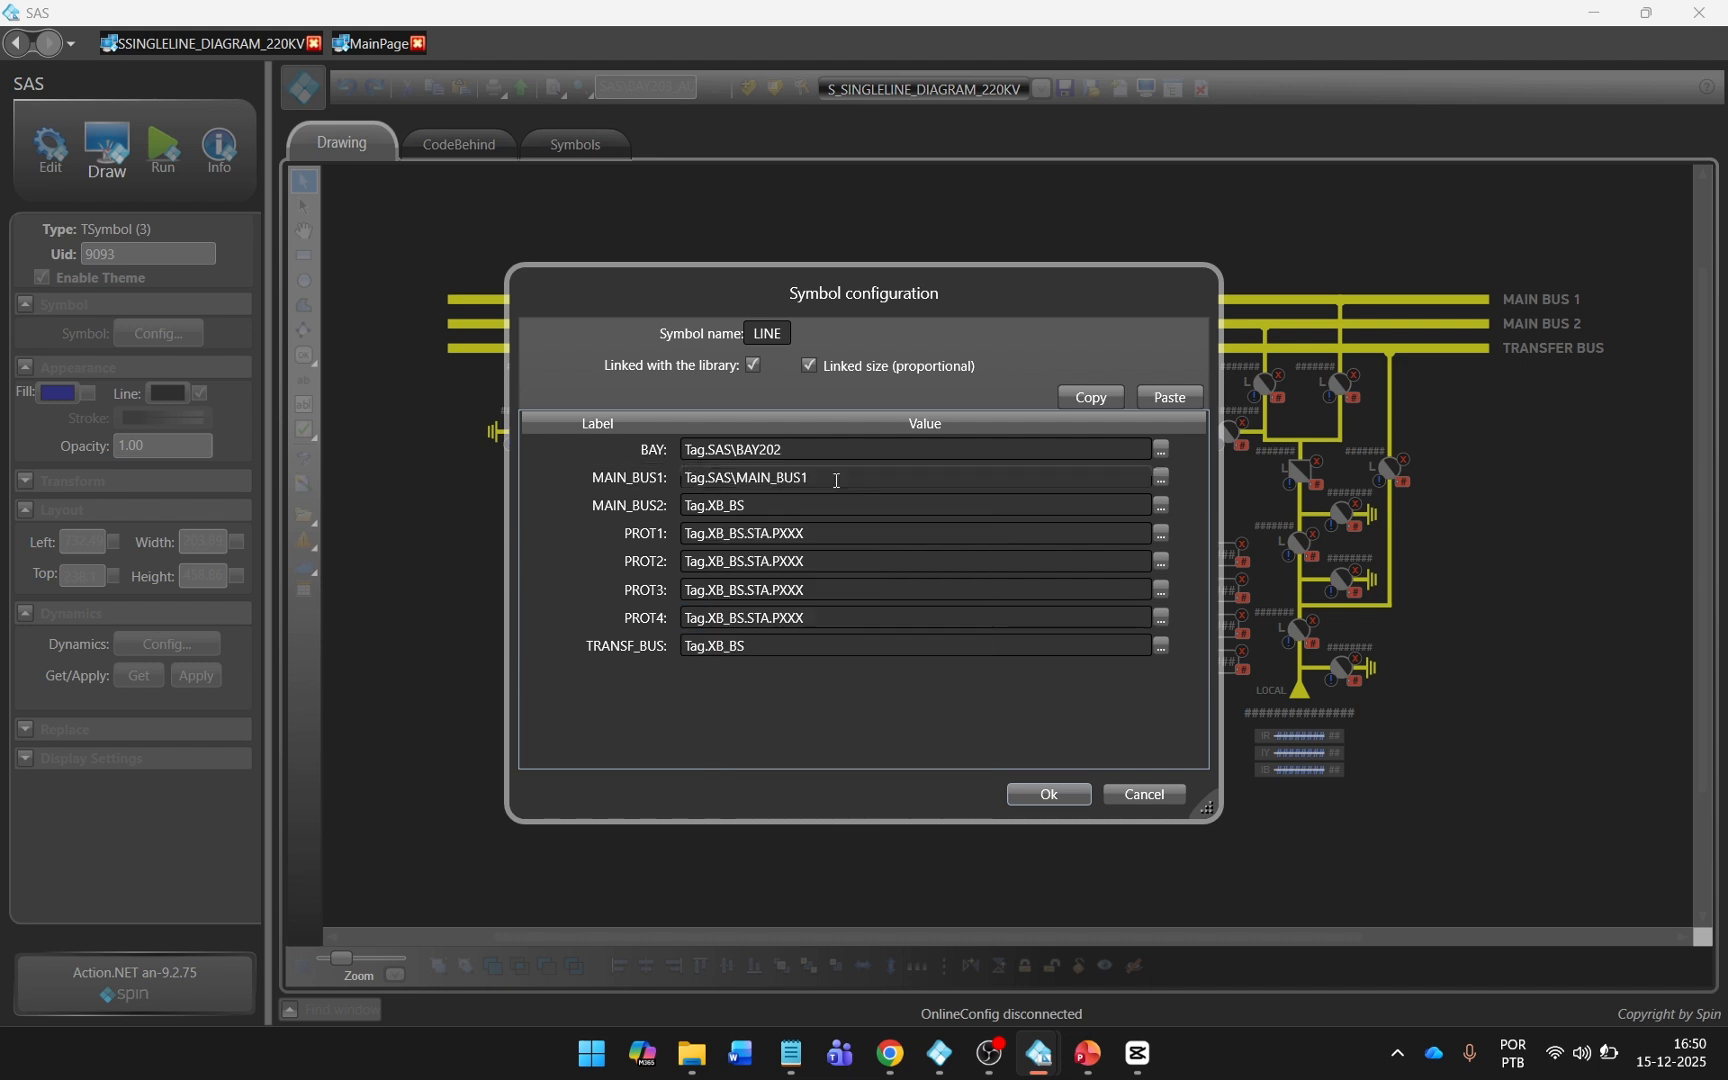
triple_click(837, 479)
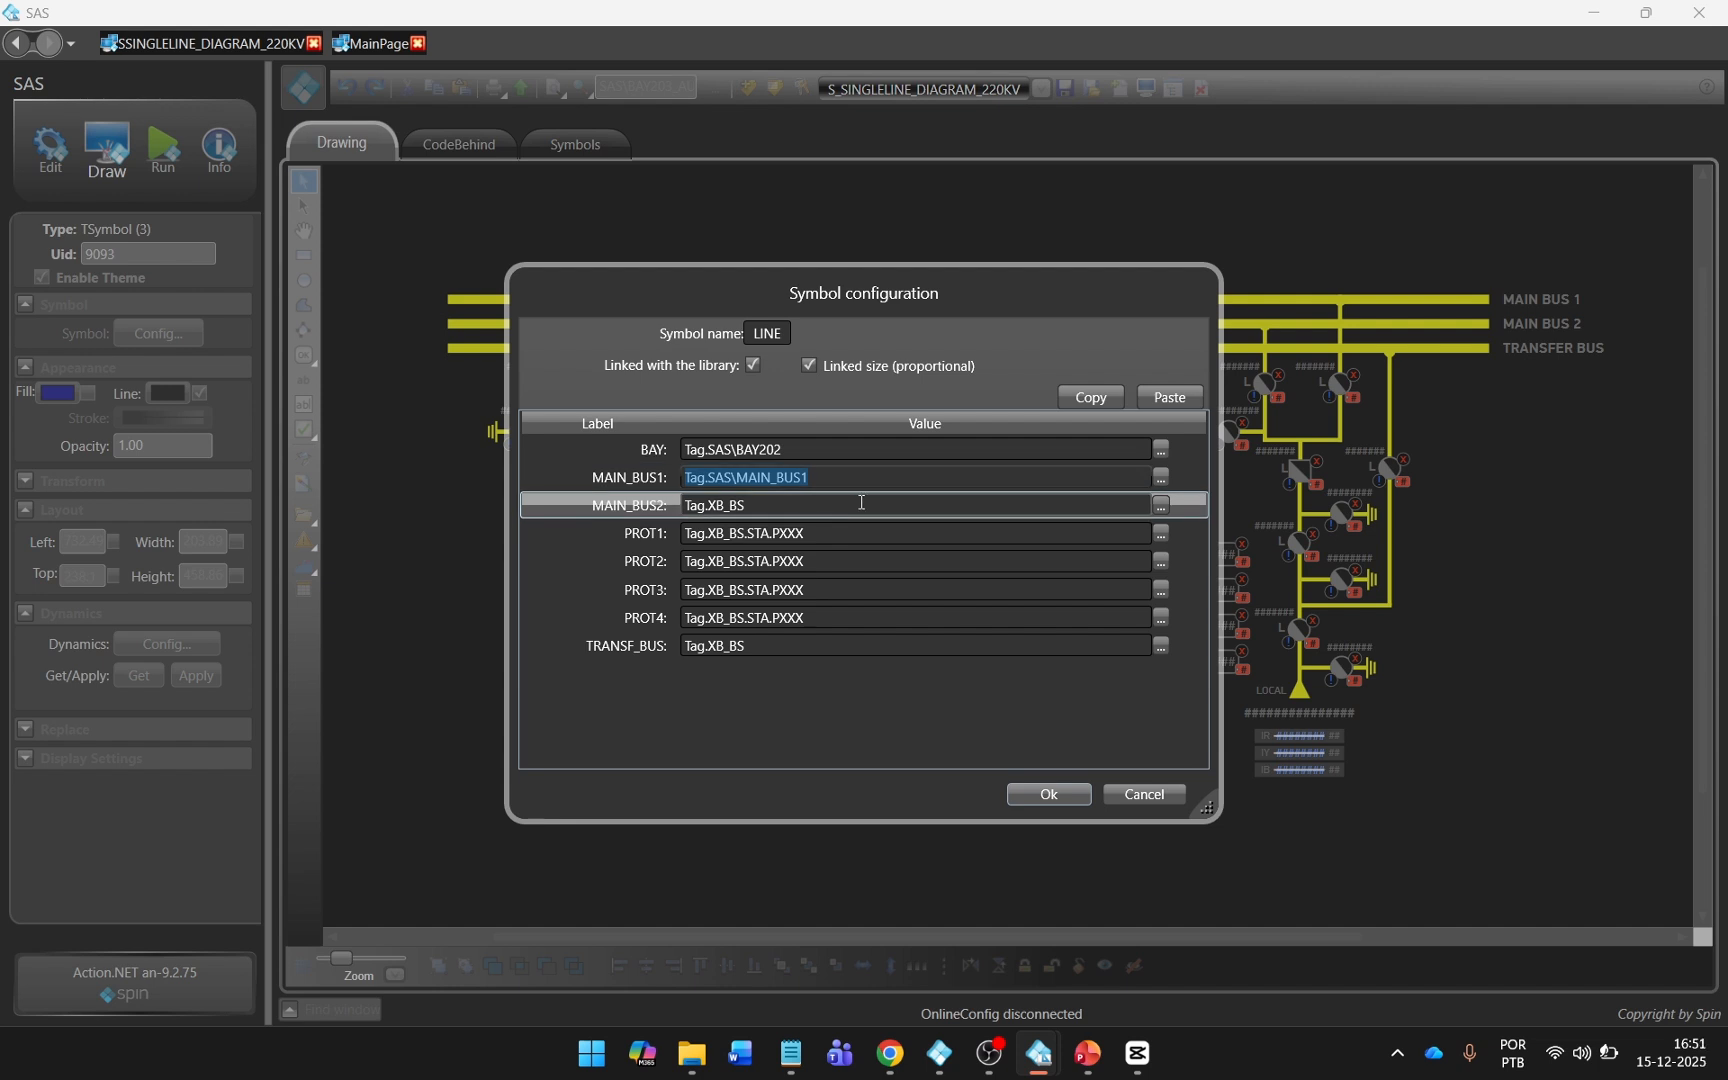
triple_click(861, 502)
type("Tag.SAS\\MAIN_BUS1")
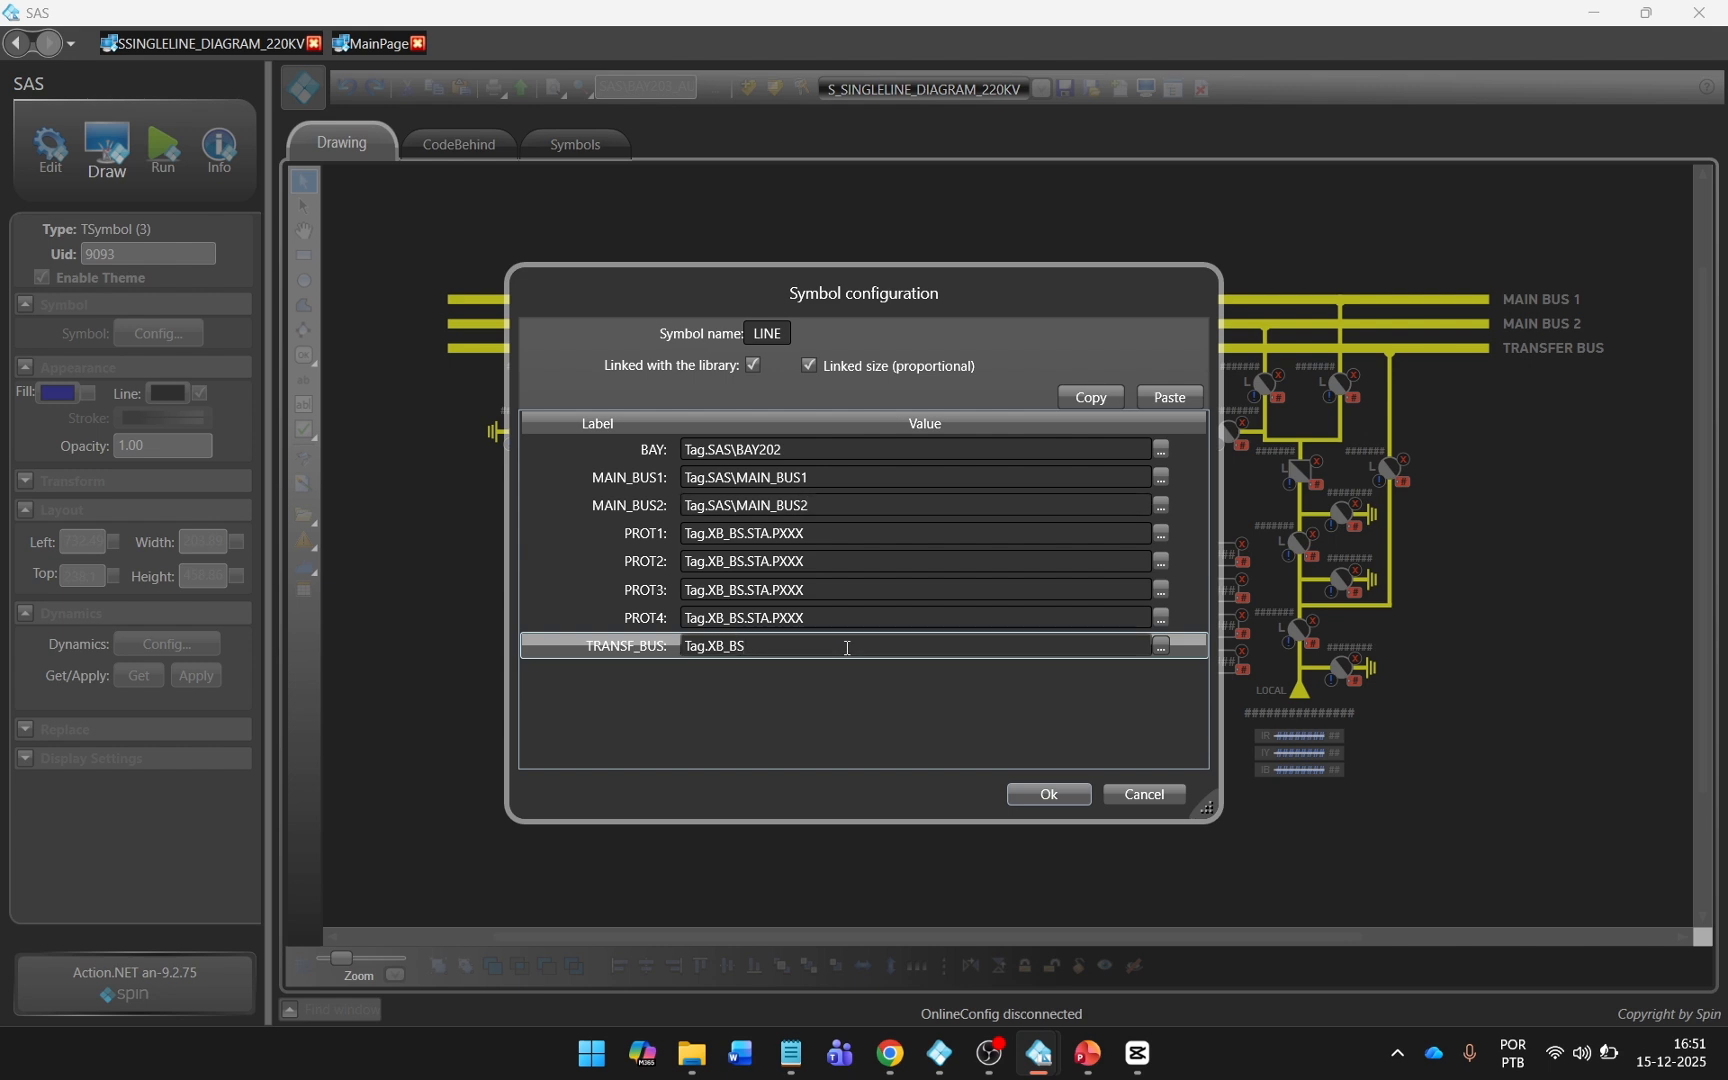
Set TRANSF_BUS to Tag.SAS\TRANSFER_BUS in the BAY202 line symbol and accept its configuration.
left_click_drag(707, 646, 818, 646)
key("BackSpace")
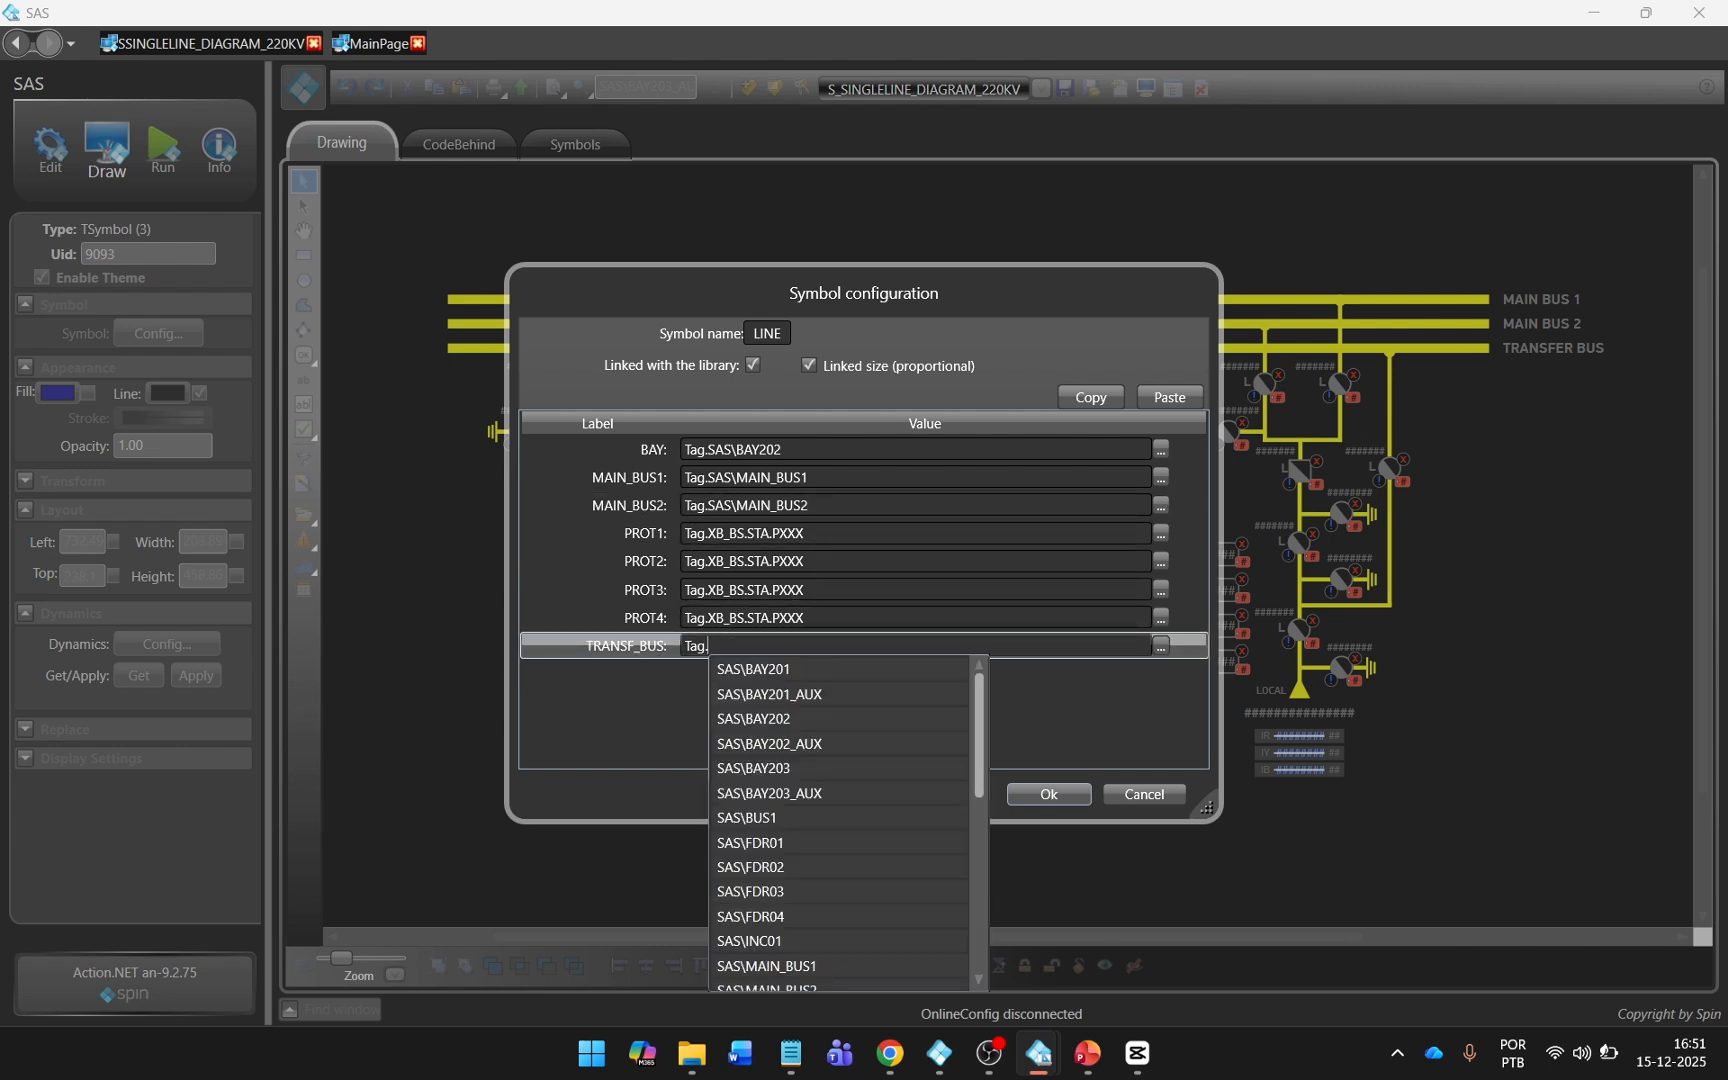
scroll(959, 745, "down", 3)
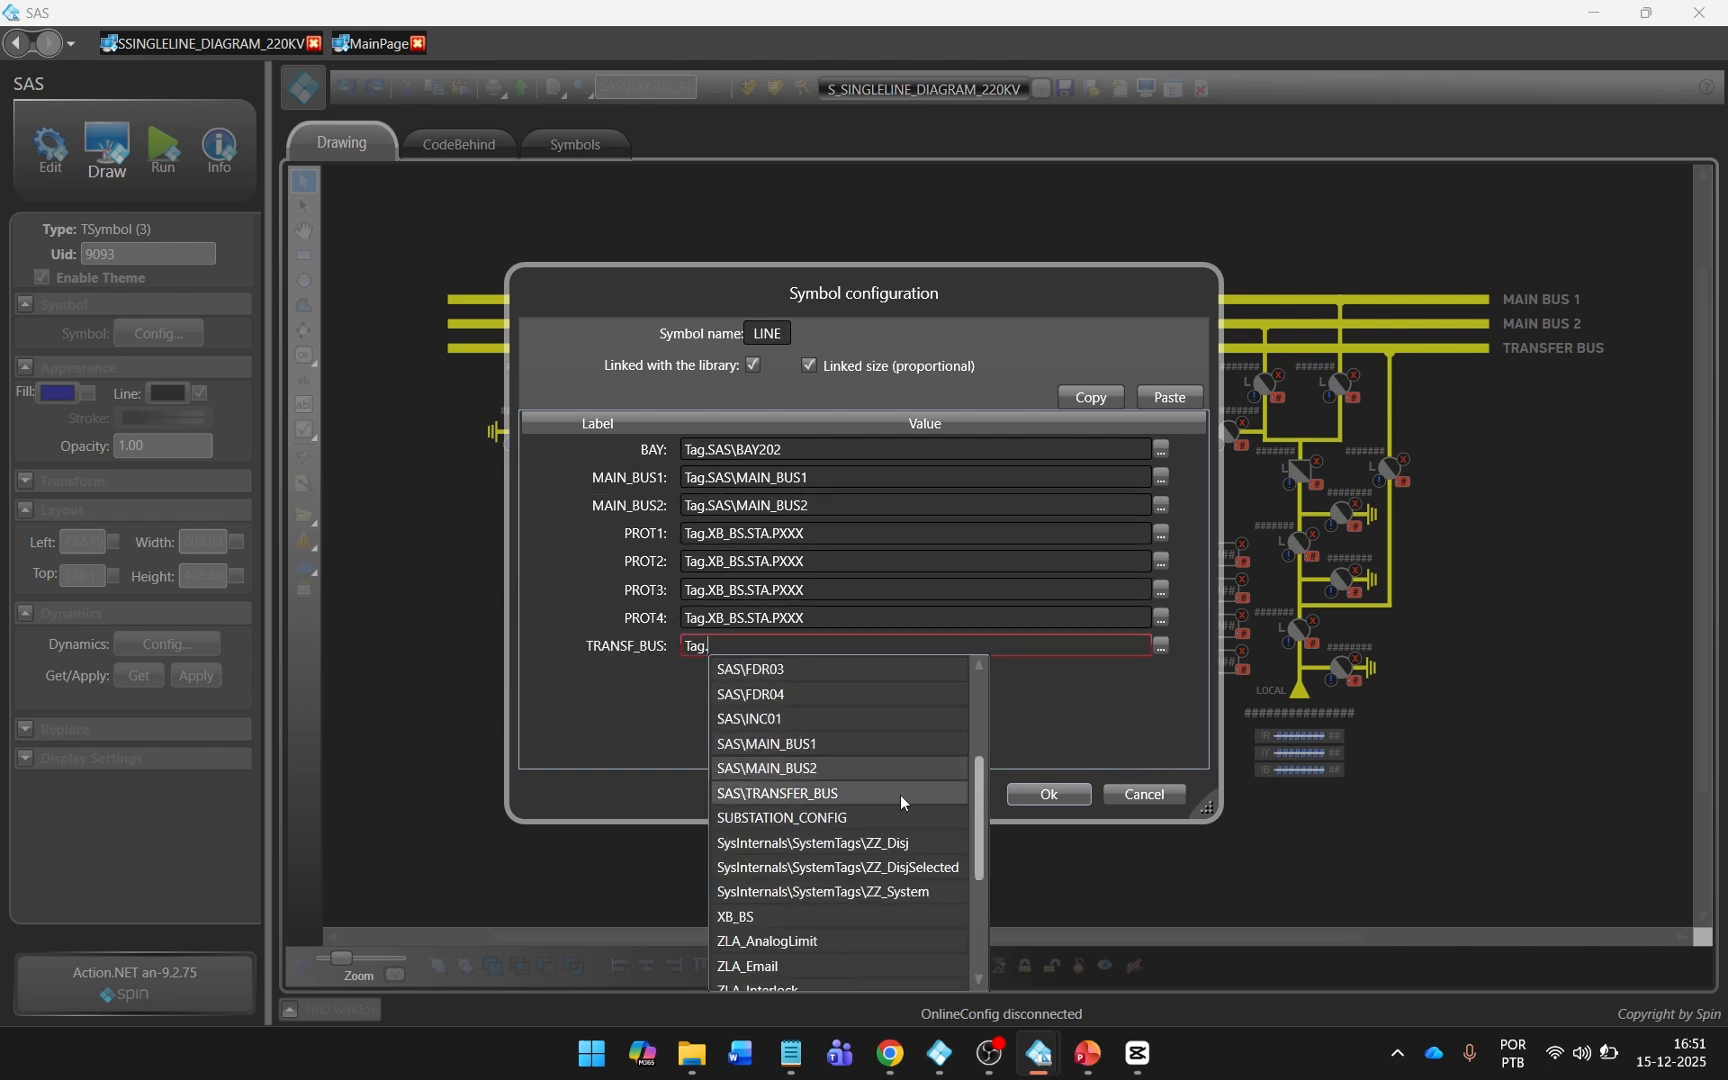
key("Return")
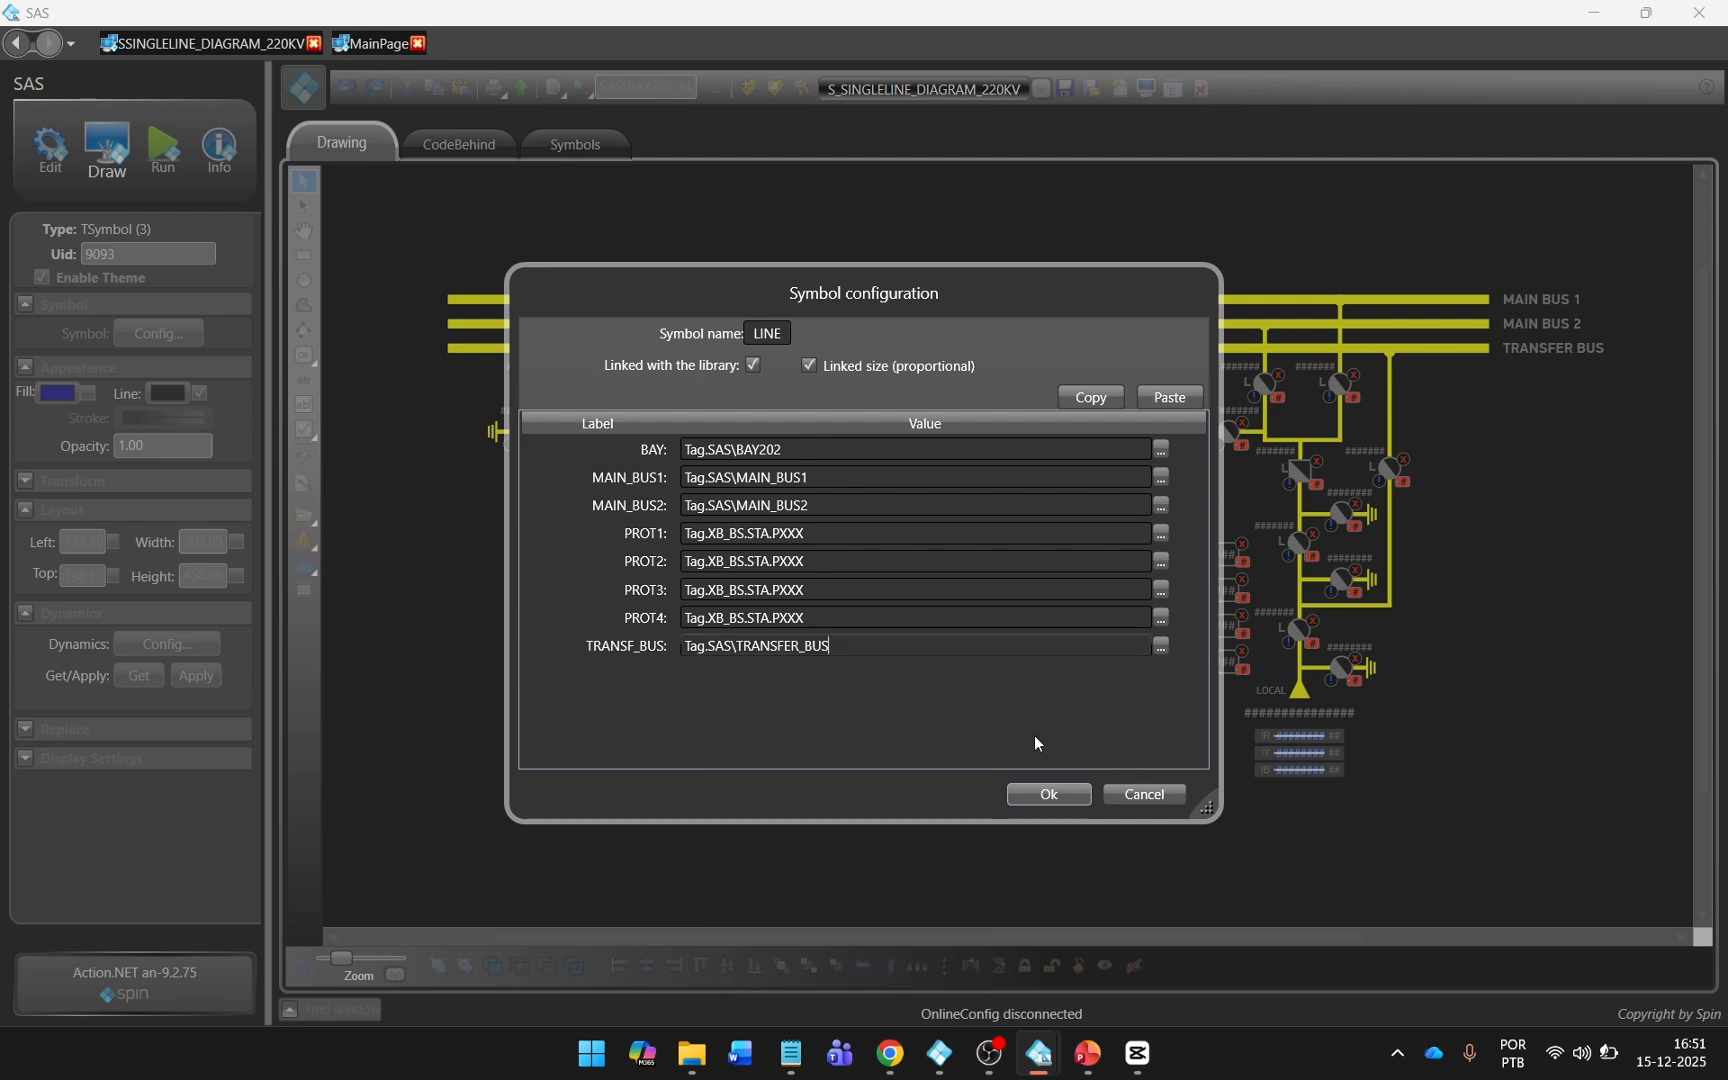
left_click(1045, 794)
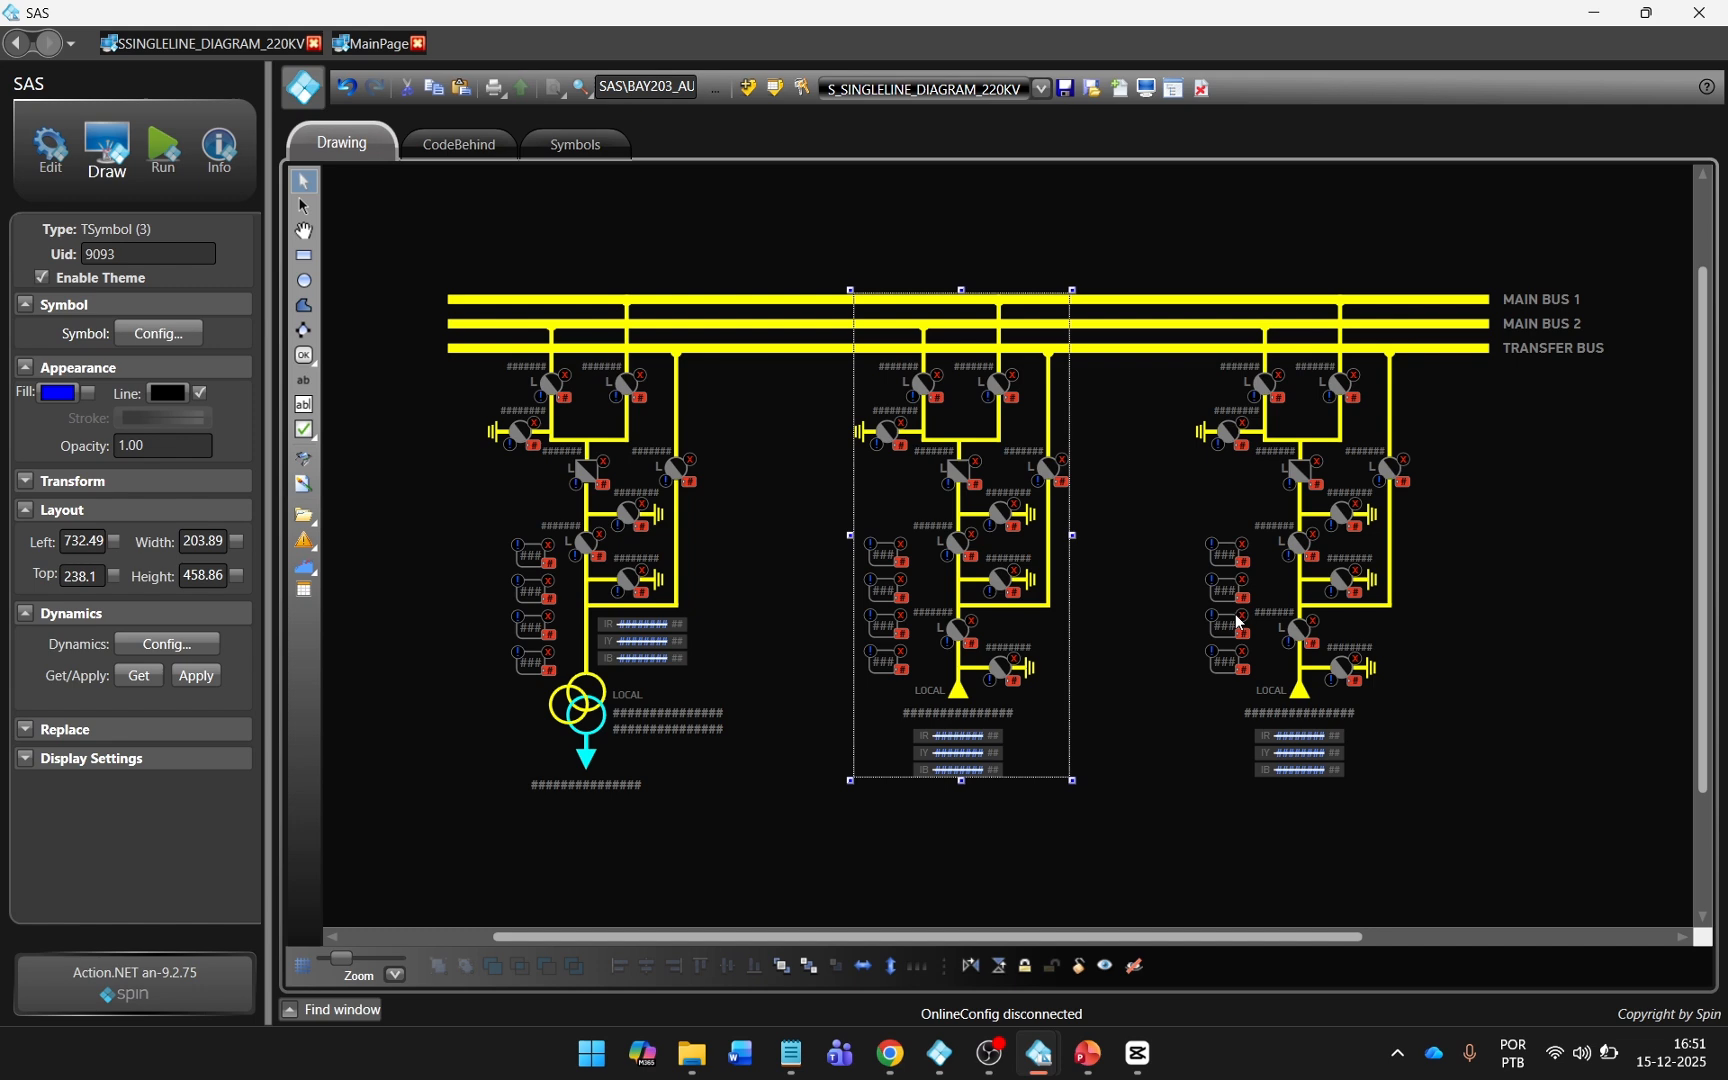
In the BAY201 line symbol, set MAIN_BUS1 to Tag.SAS\MAIN_BUS1 and MAIN_BUS2 to Tag.SAS\MAIN_BUS2.
double_click(1237, 621)
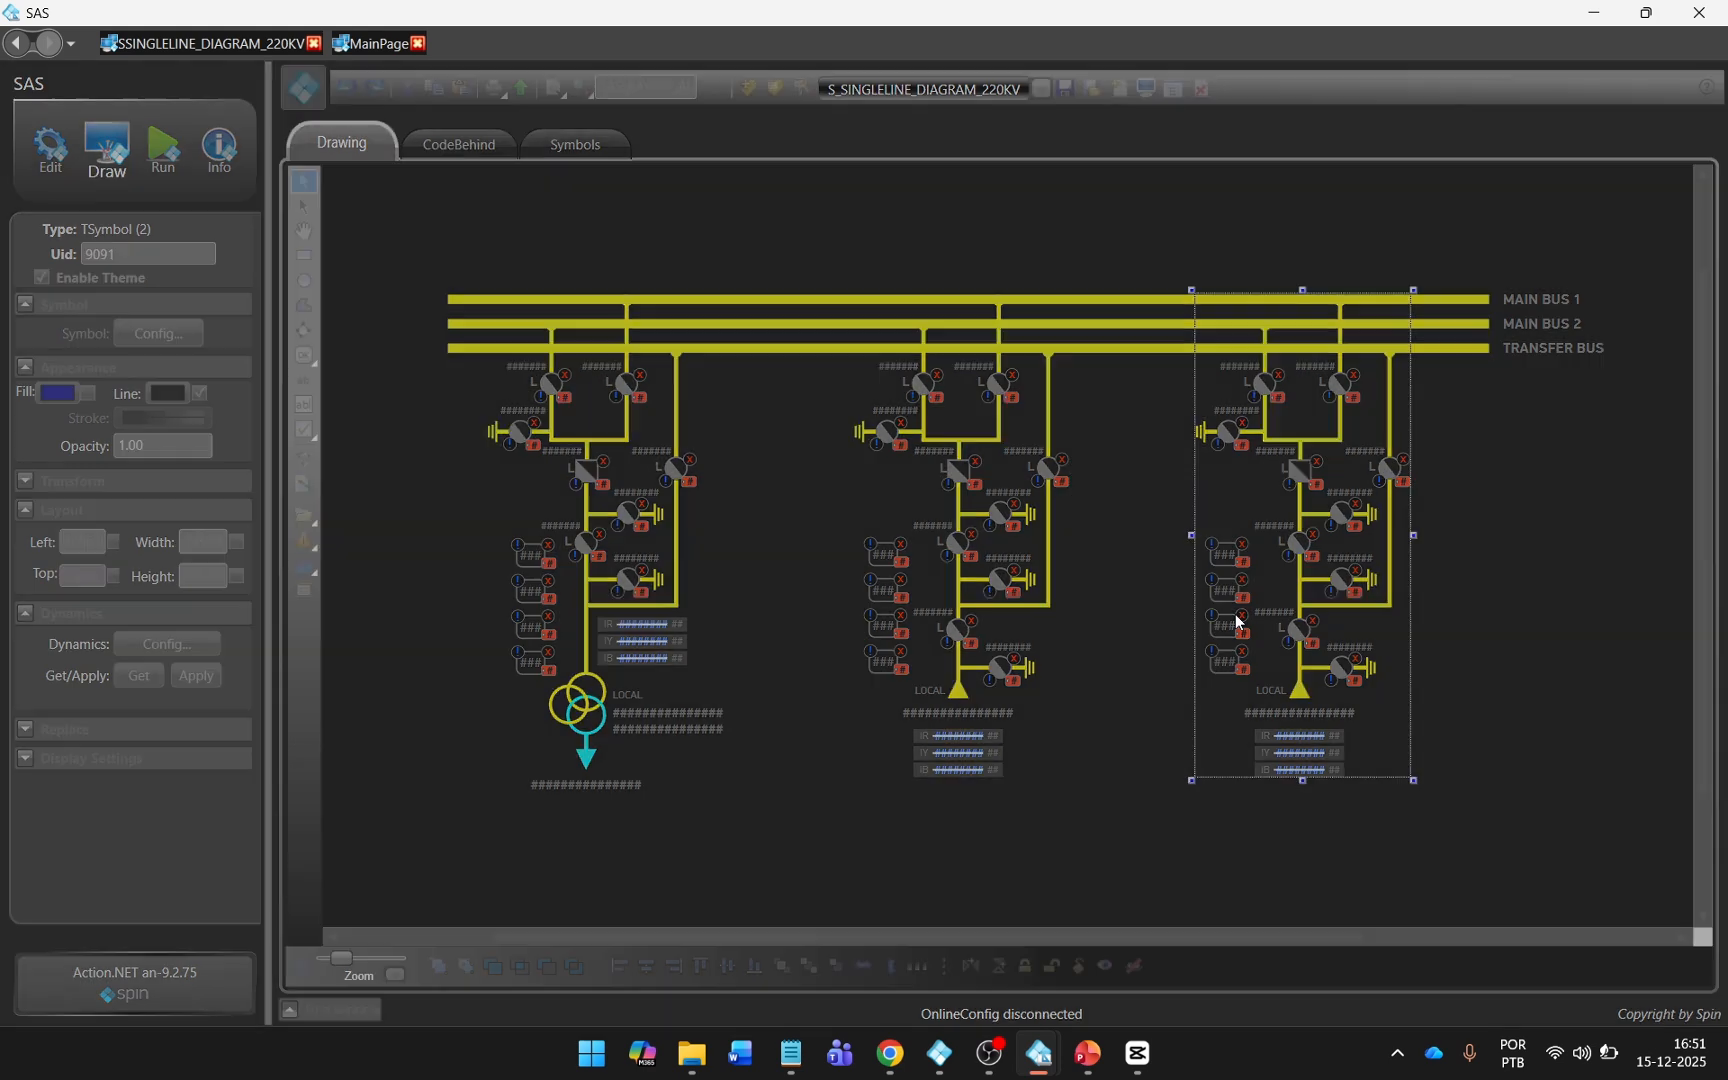
left_click(710, 482)
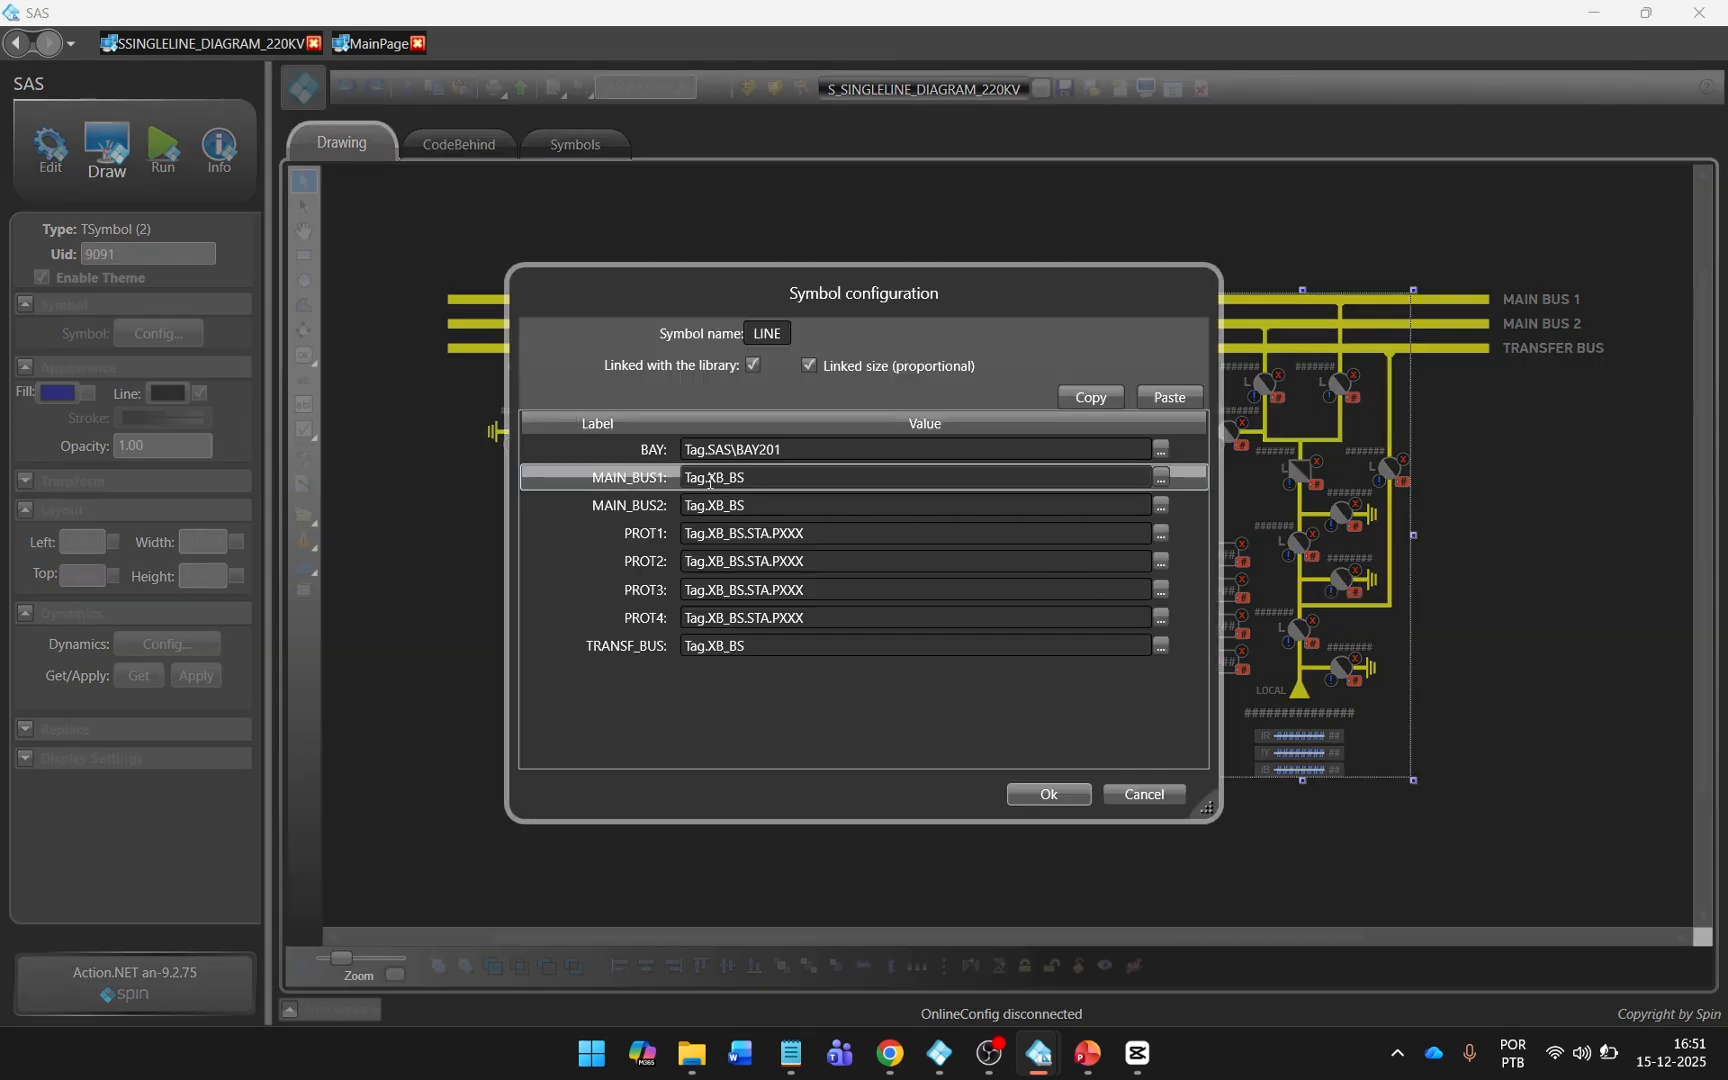
double_click(805, 479)
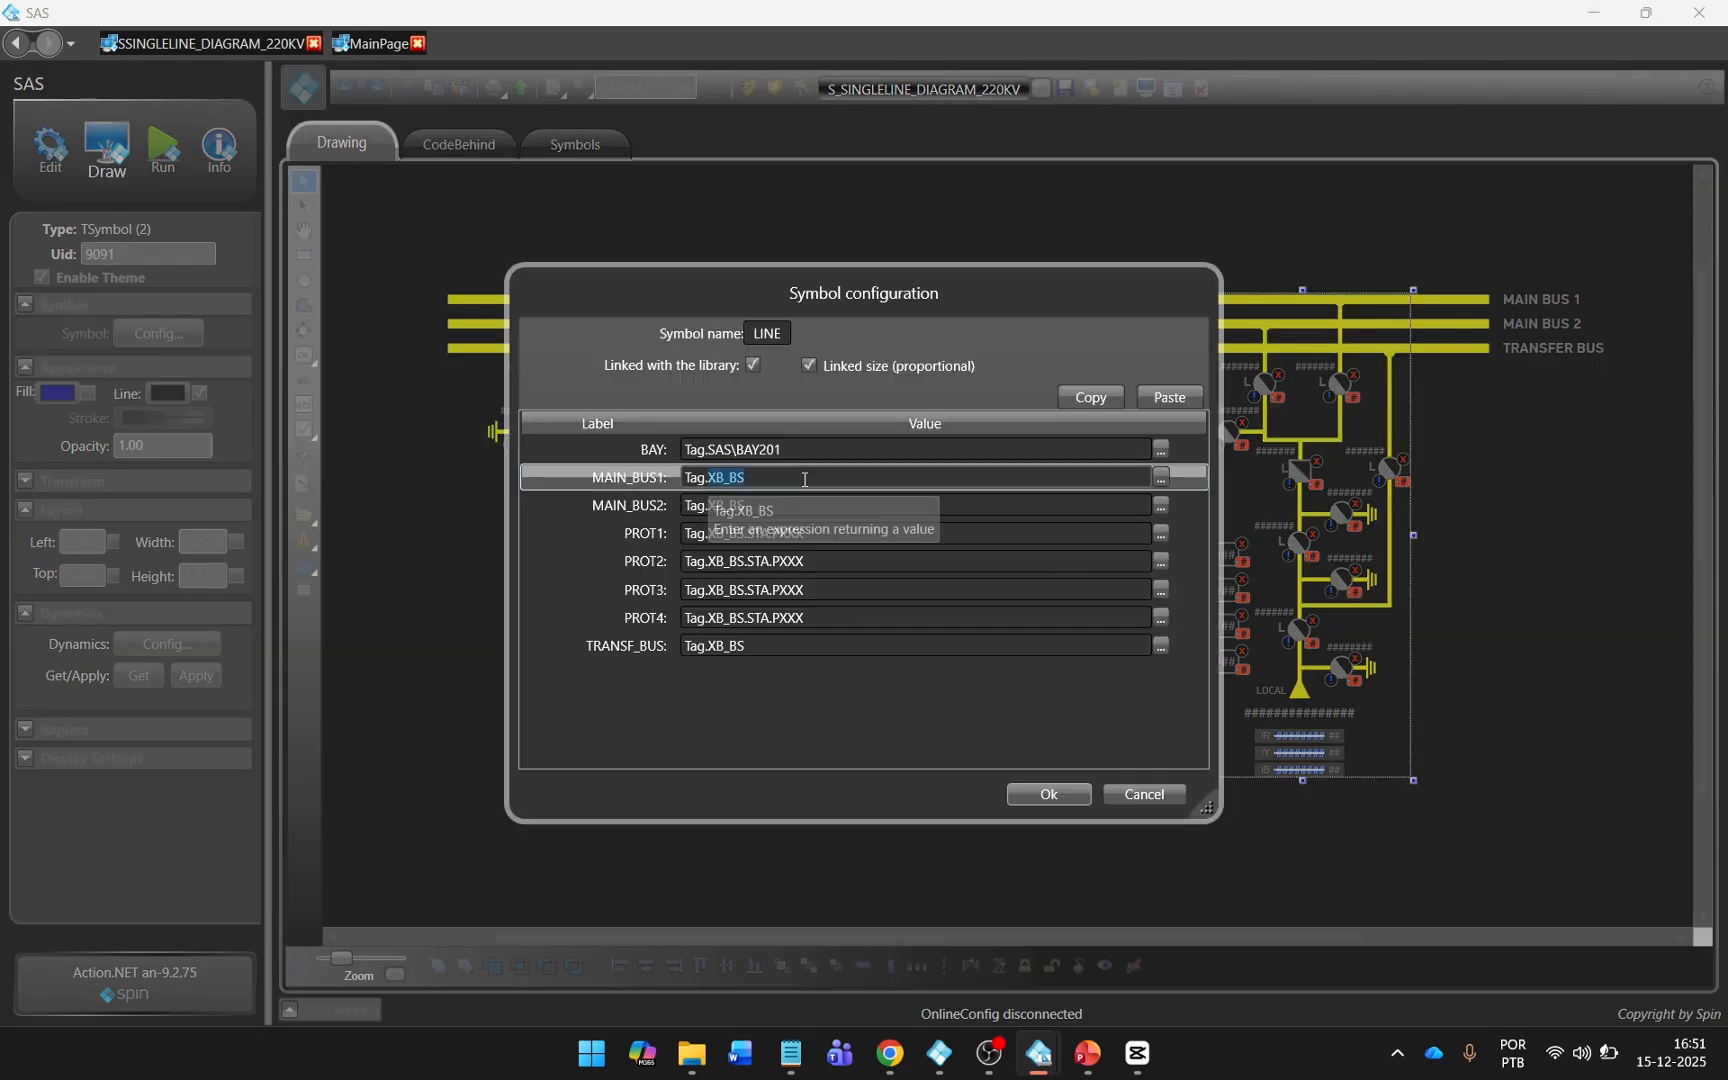
key("BackSpace")
type("S")
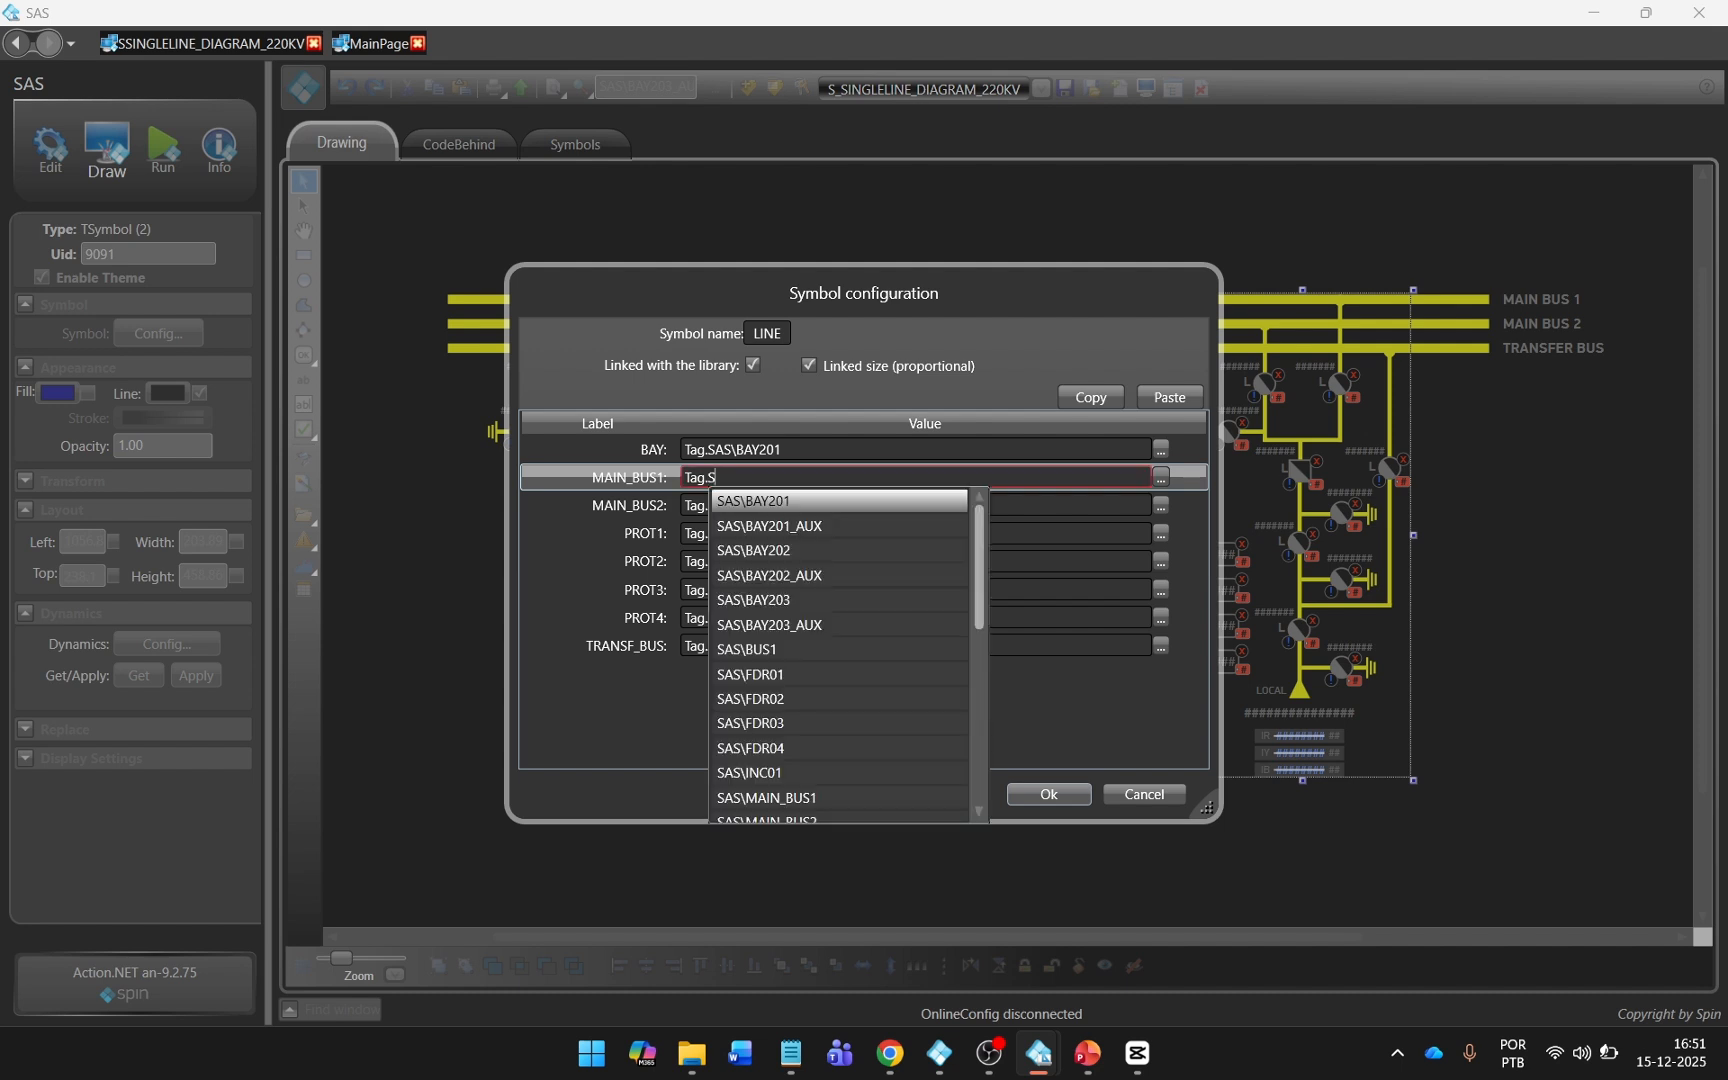
scroll(818, 722, "down", 1)
left_click(818, 723)
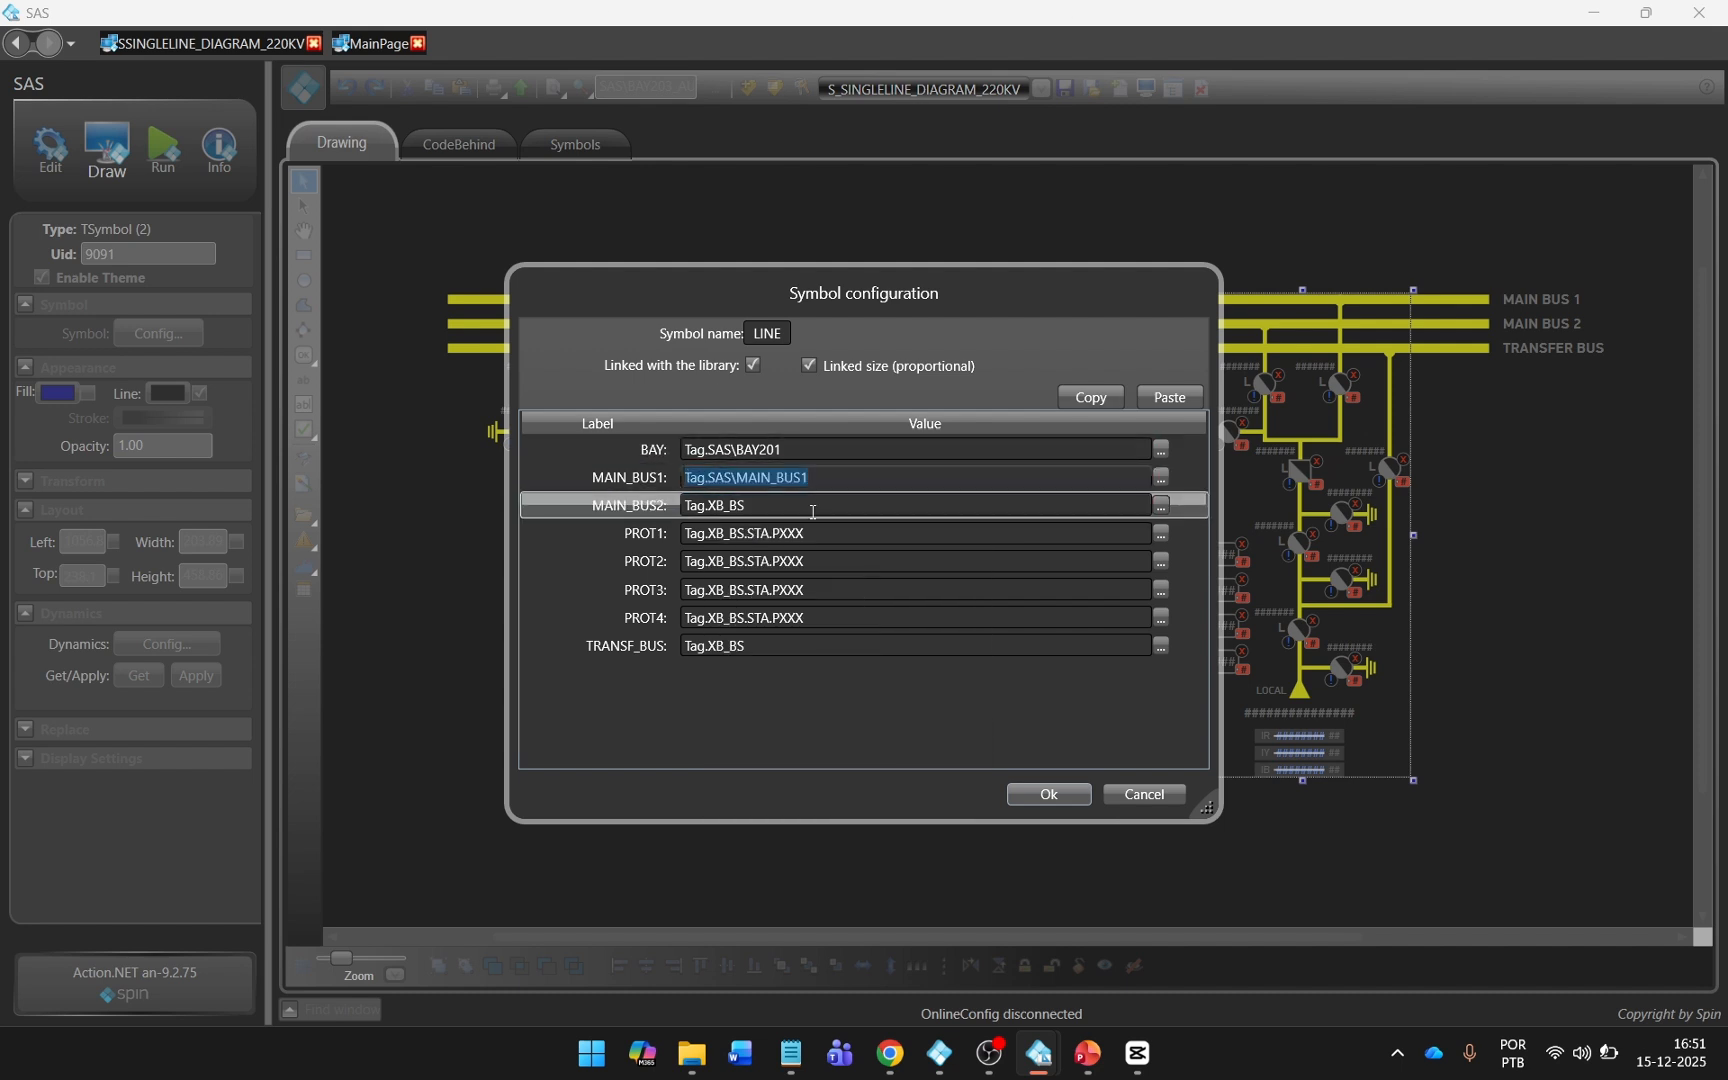
triple_click(854, 505)
type("Tag.SAS\\MAIN_BUS1")
key("BackSpace")
type("2")
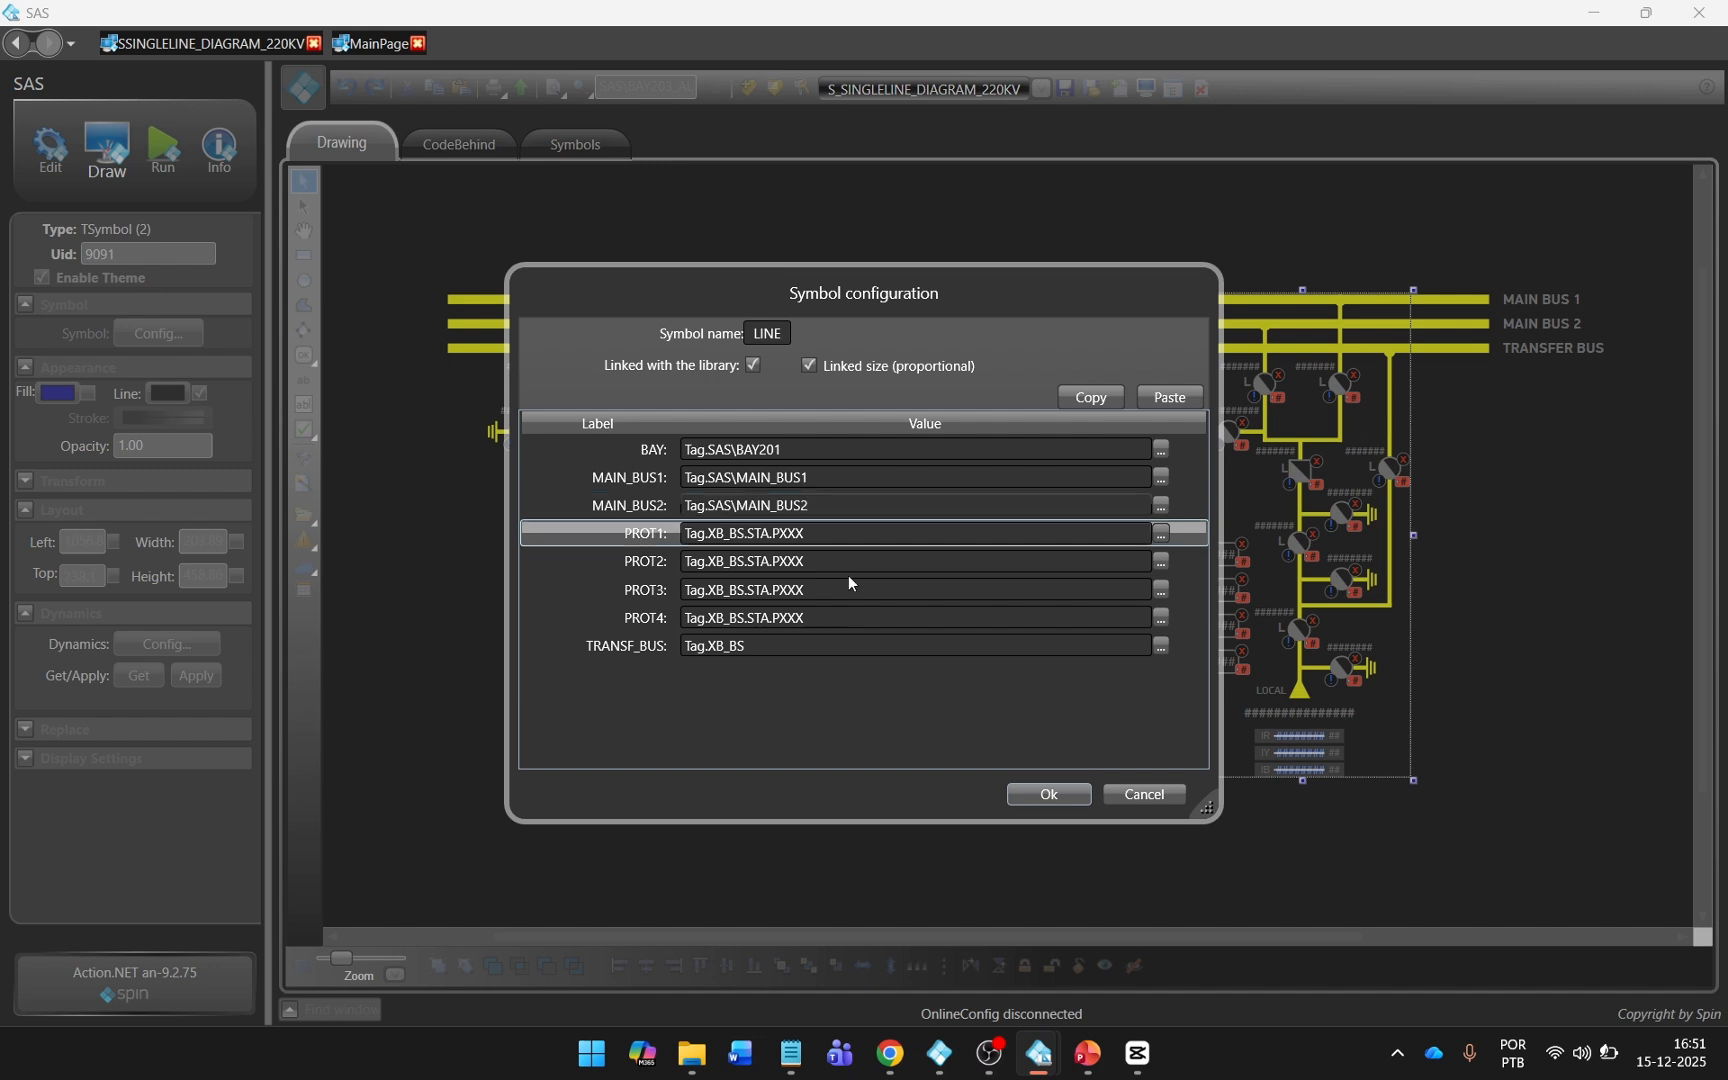
Set TRANSF_BUS to Tag.SAS\TRANSFER_BUS in the BAY201 line symbol and accept its configuration.
left_click_drag(755, 650, 707, 649)
key("BackSpace")
type(".")
scroll(775, 778, "down", 2)
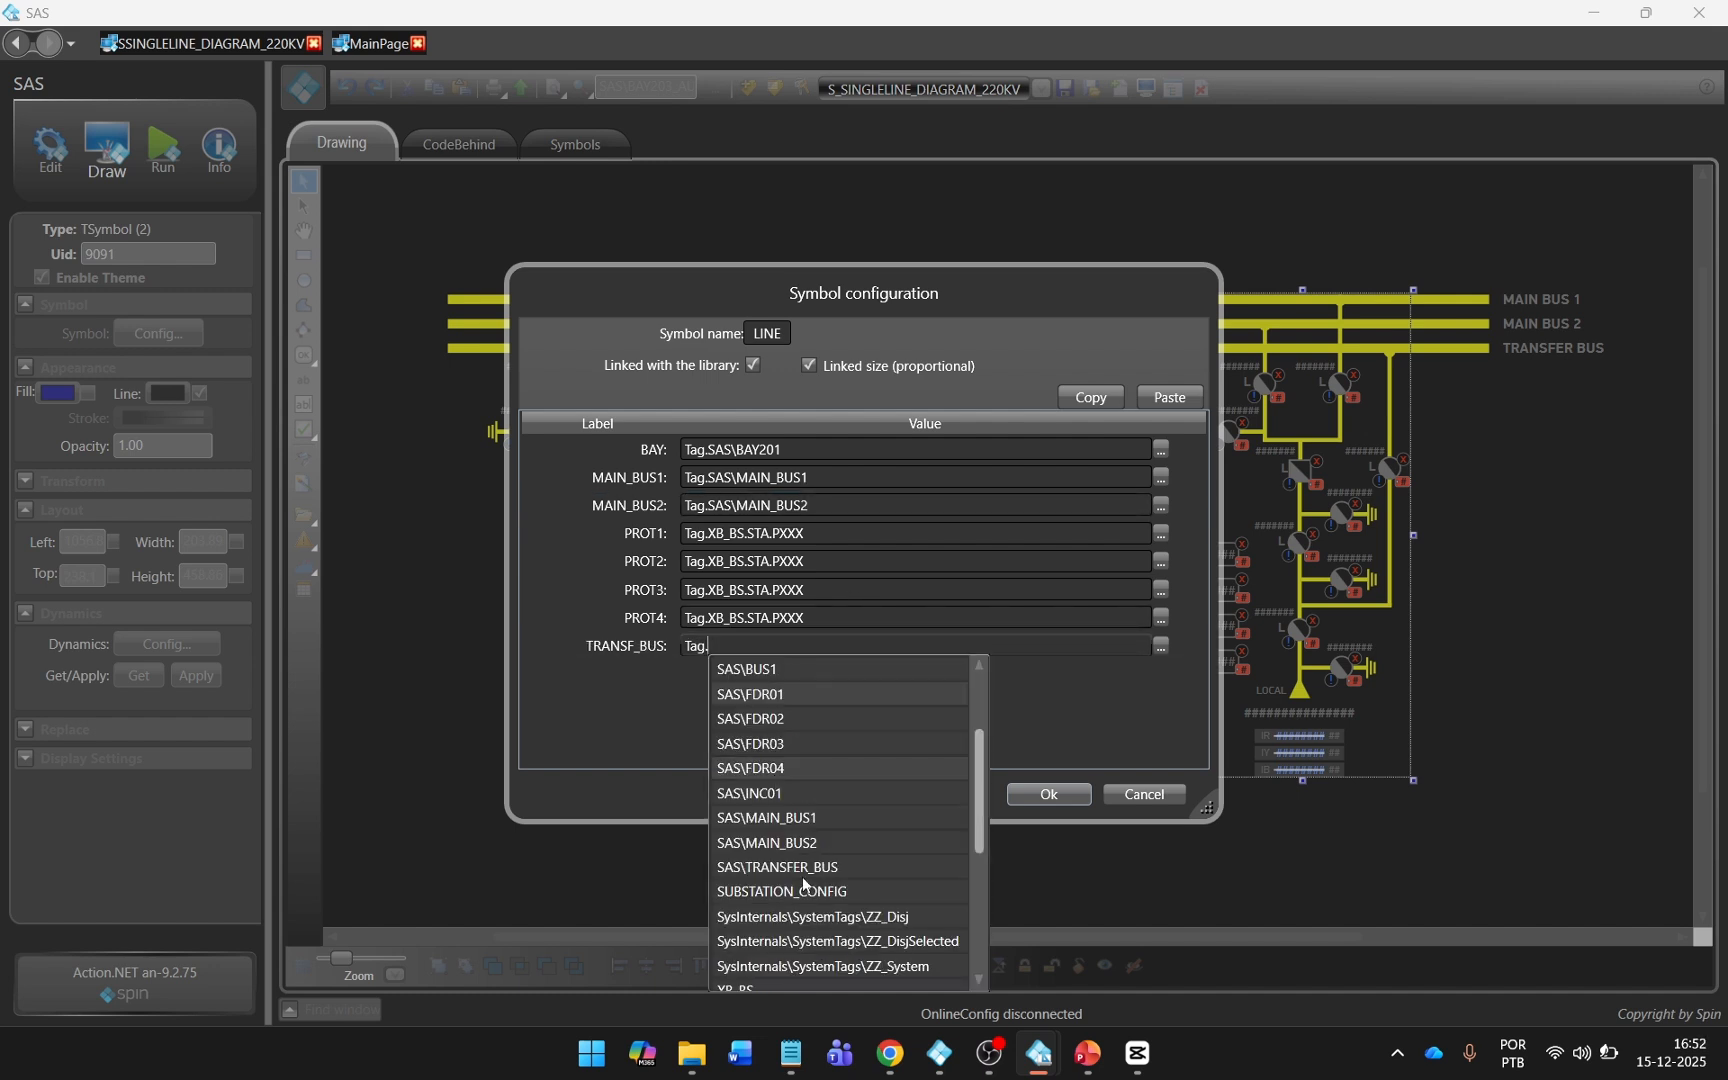
left_click(822, 880)
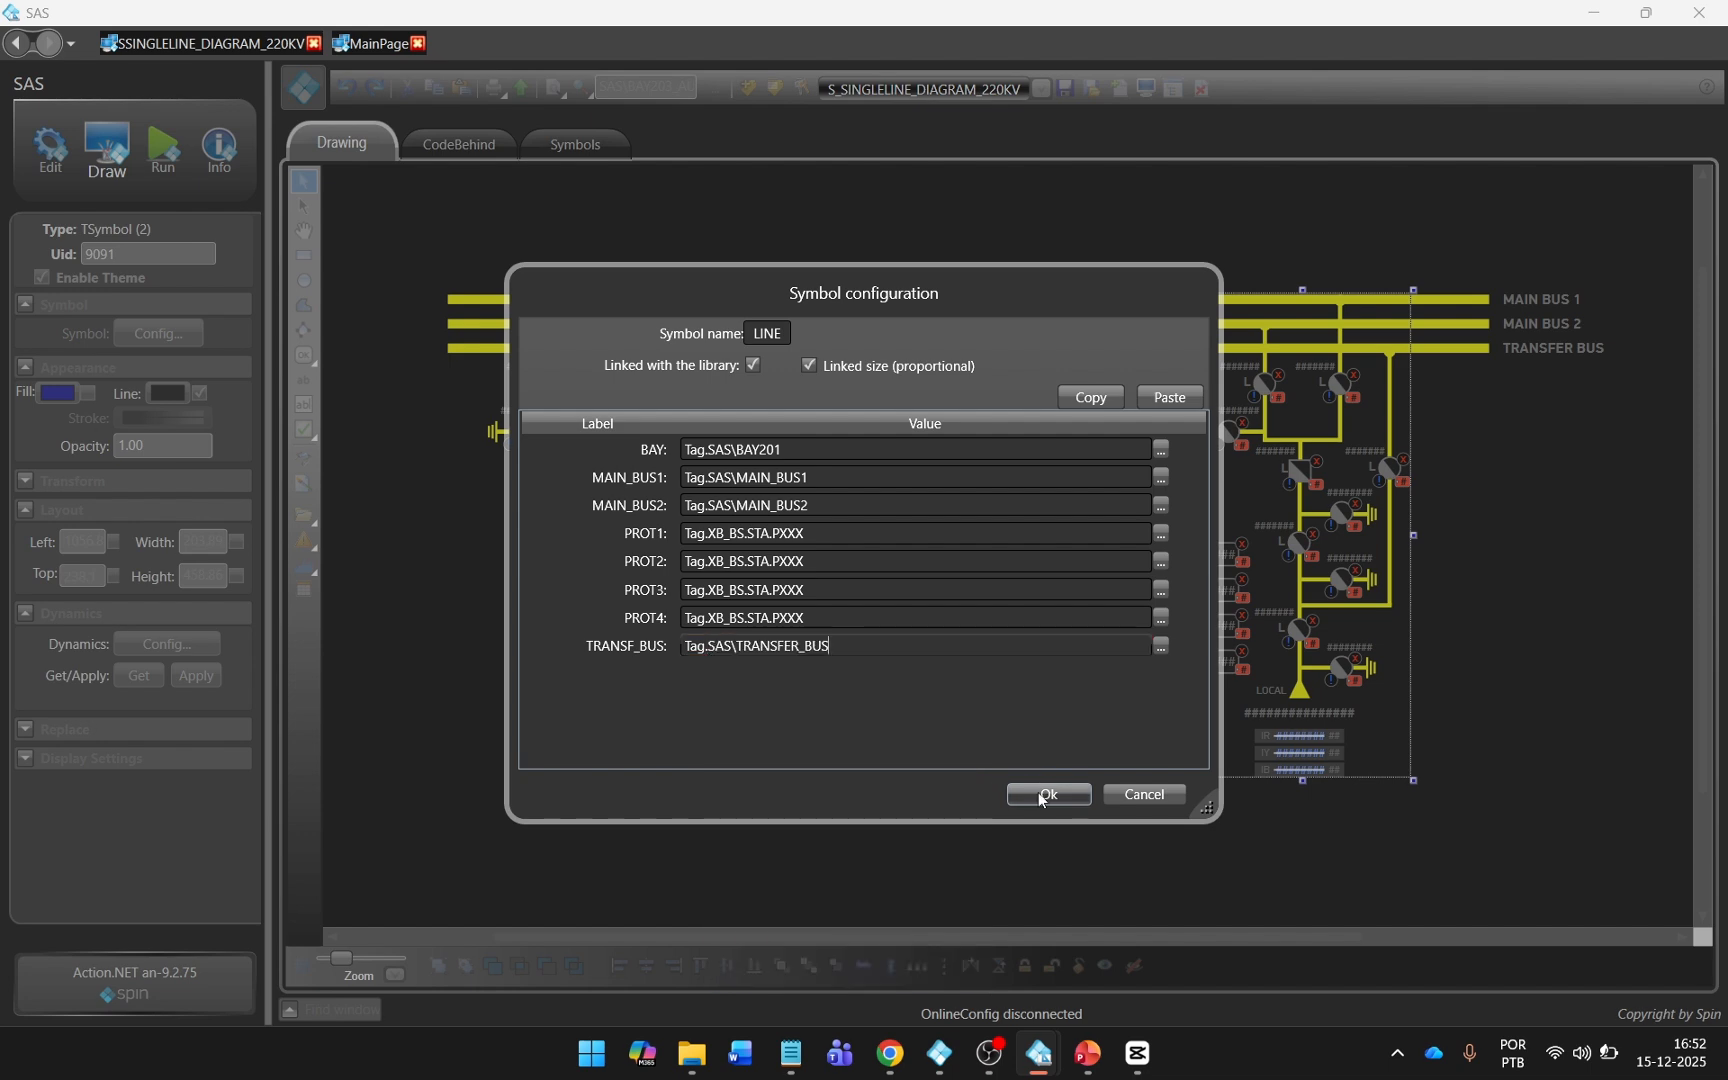
left_click(1046, 794)
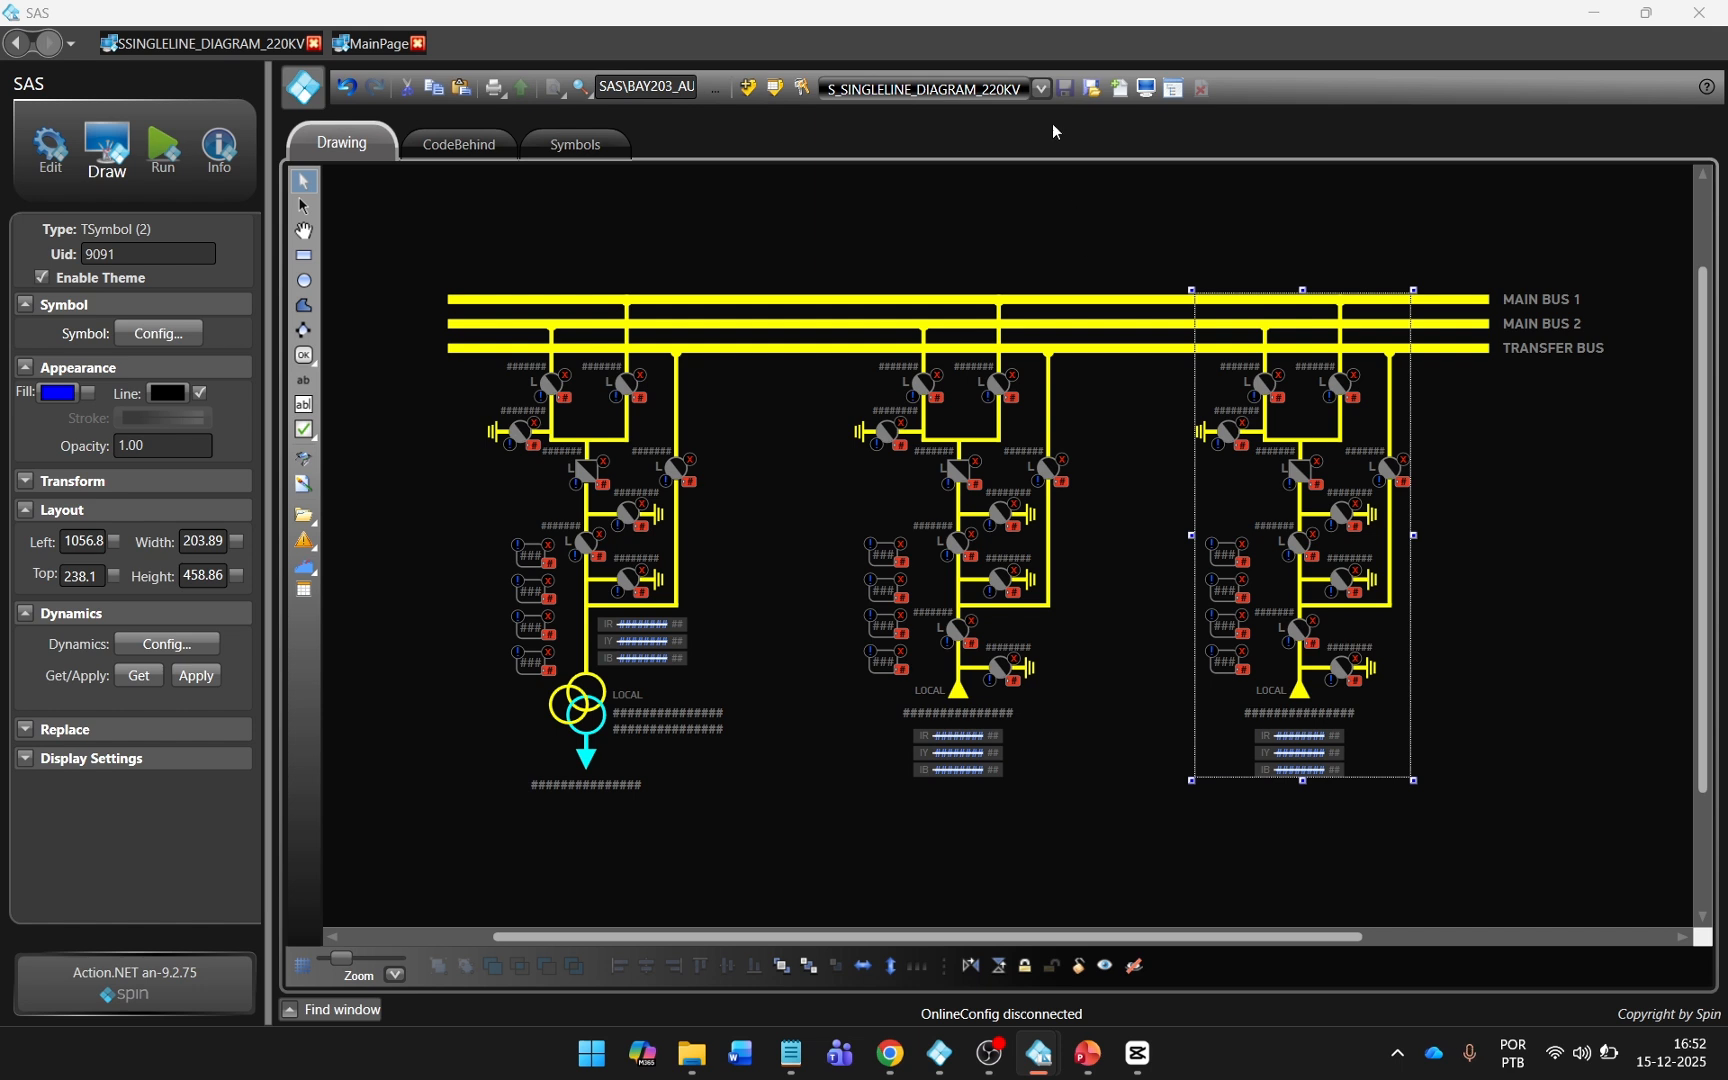
Open the S_SINGLELINE_DIAGRAM_33KV display and insert the Schneider BUS_LOW symbol between the incomer and the feeders.
left_click(1041, 88)
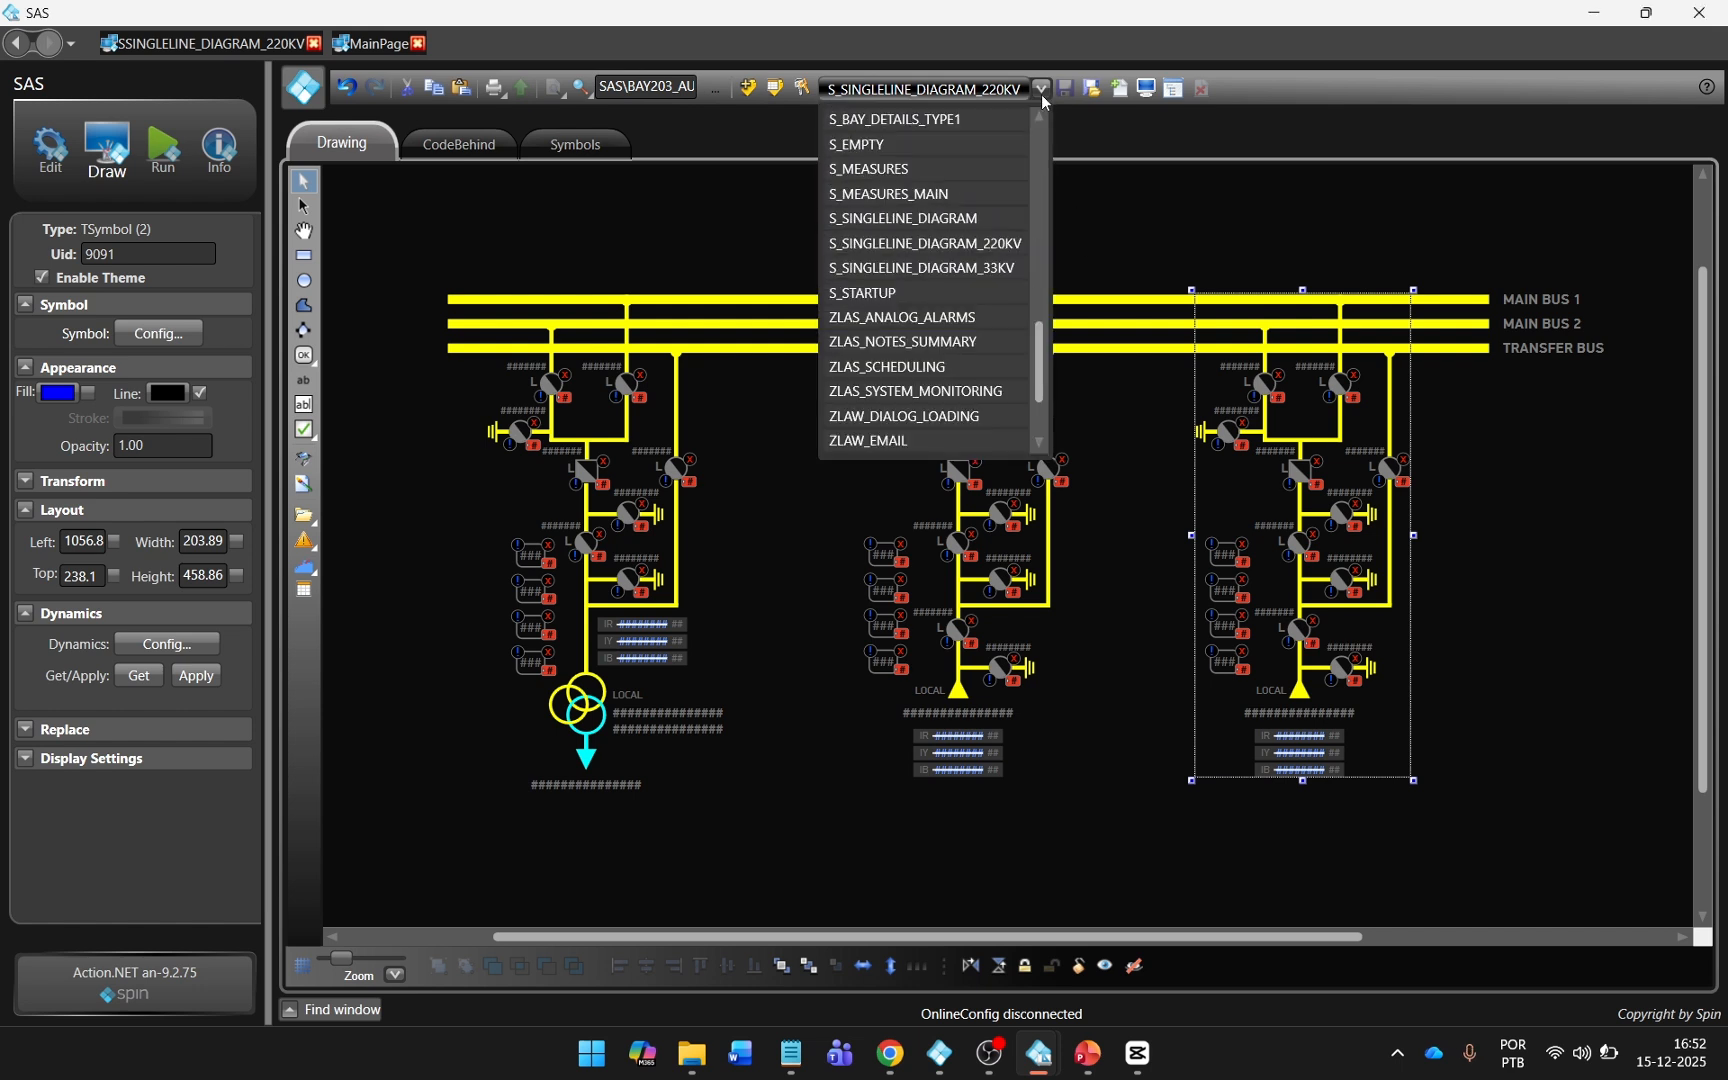
left_click(998, 267)
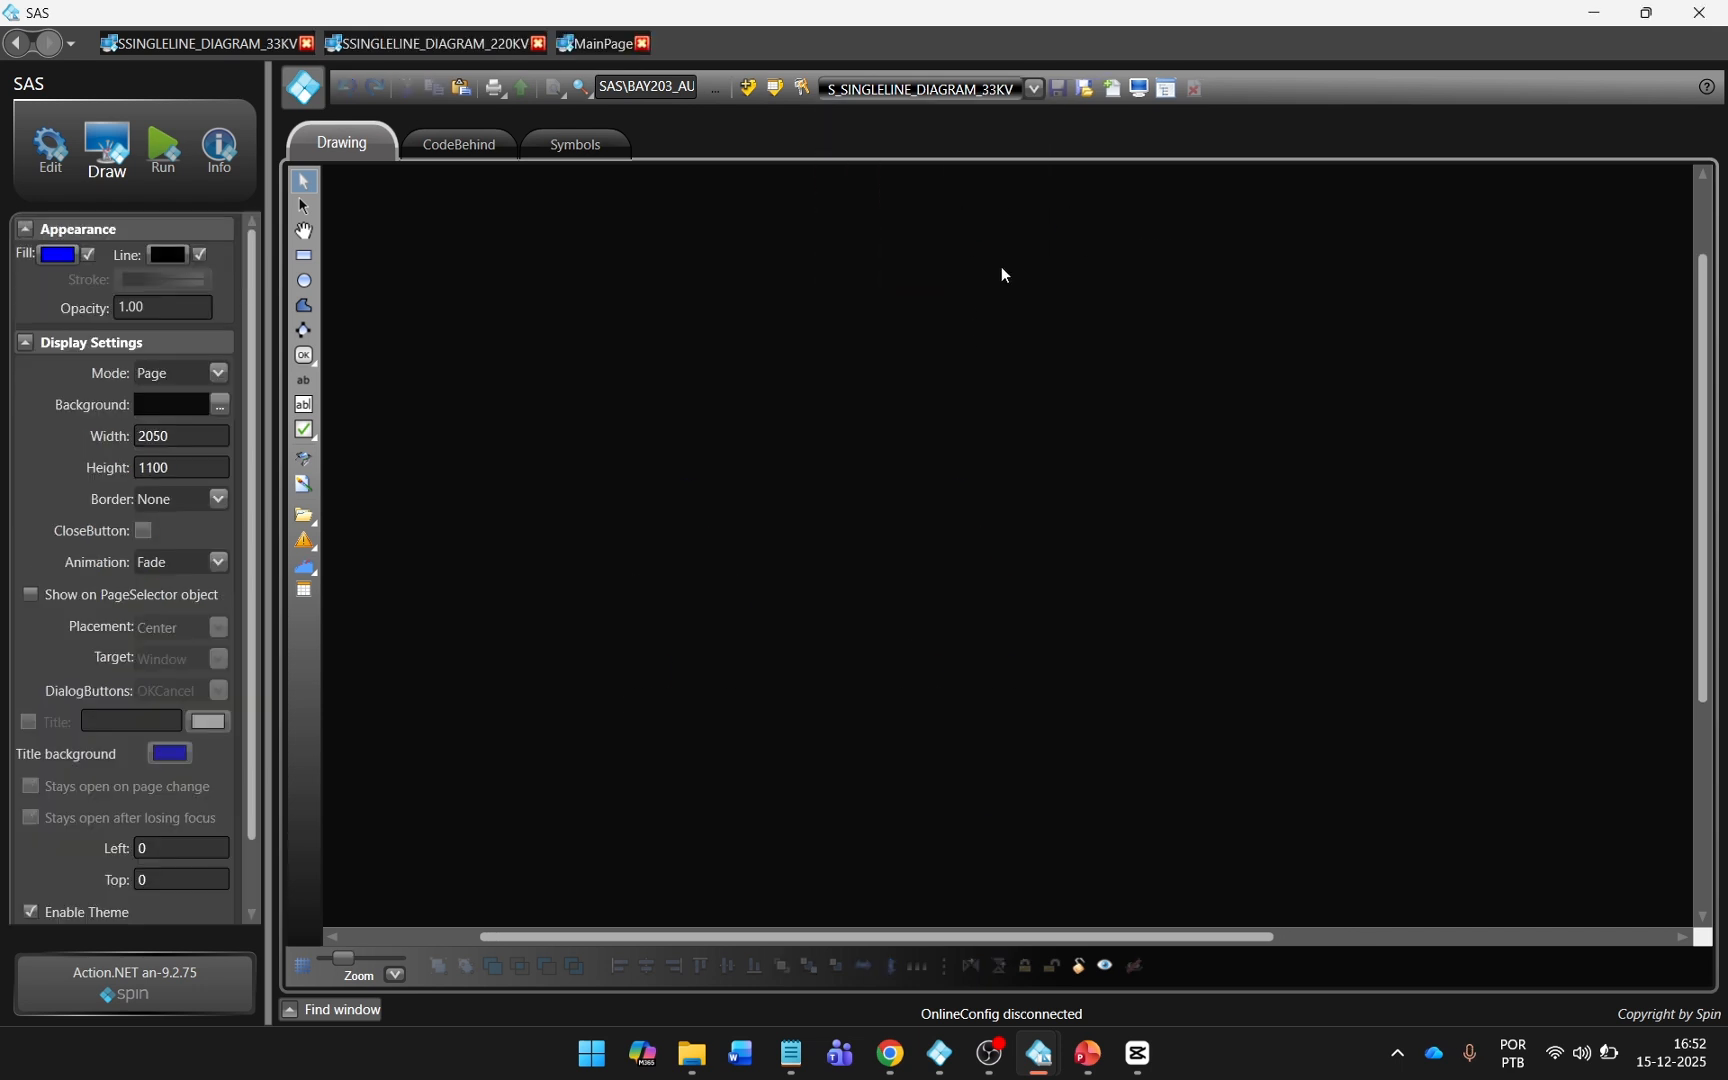
left_click(309, 460)
double_click(651, 739)
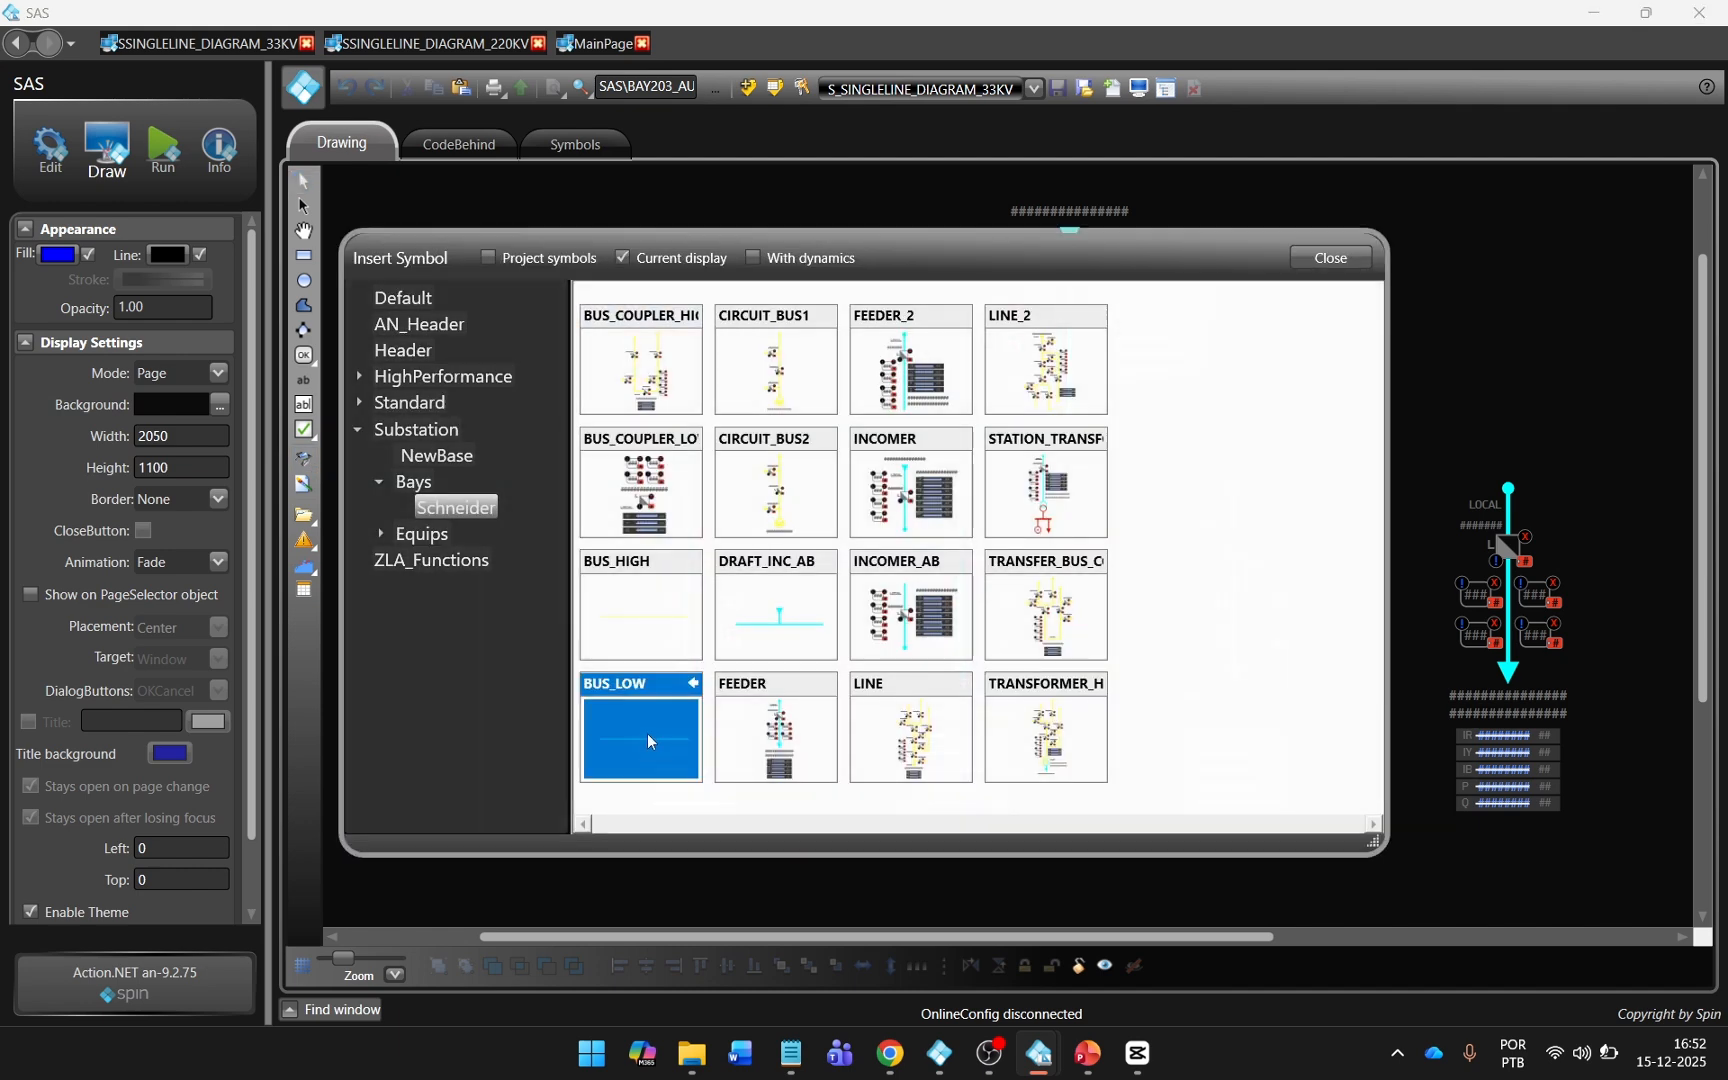
left_click(1007, 467)
scroll(1037, 461, "down", 3)
scroll(1037, 461, "down", 2)
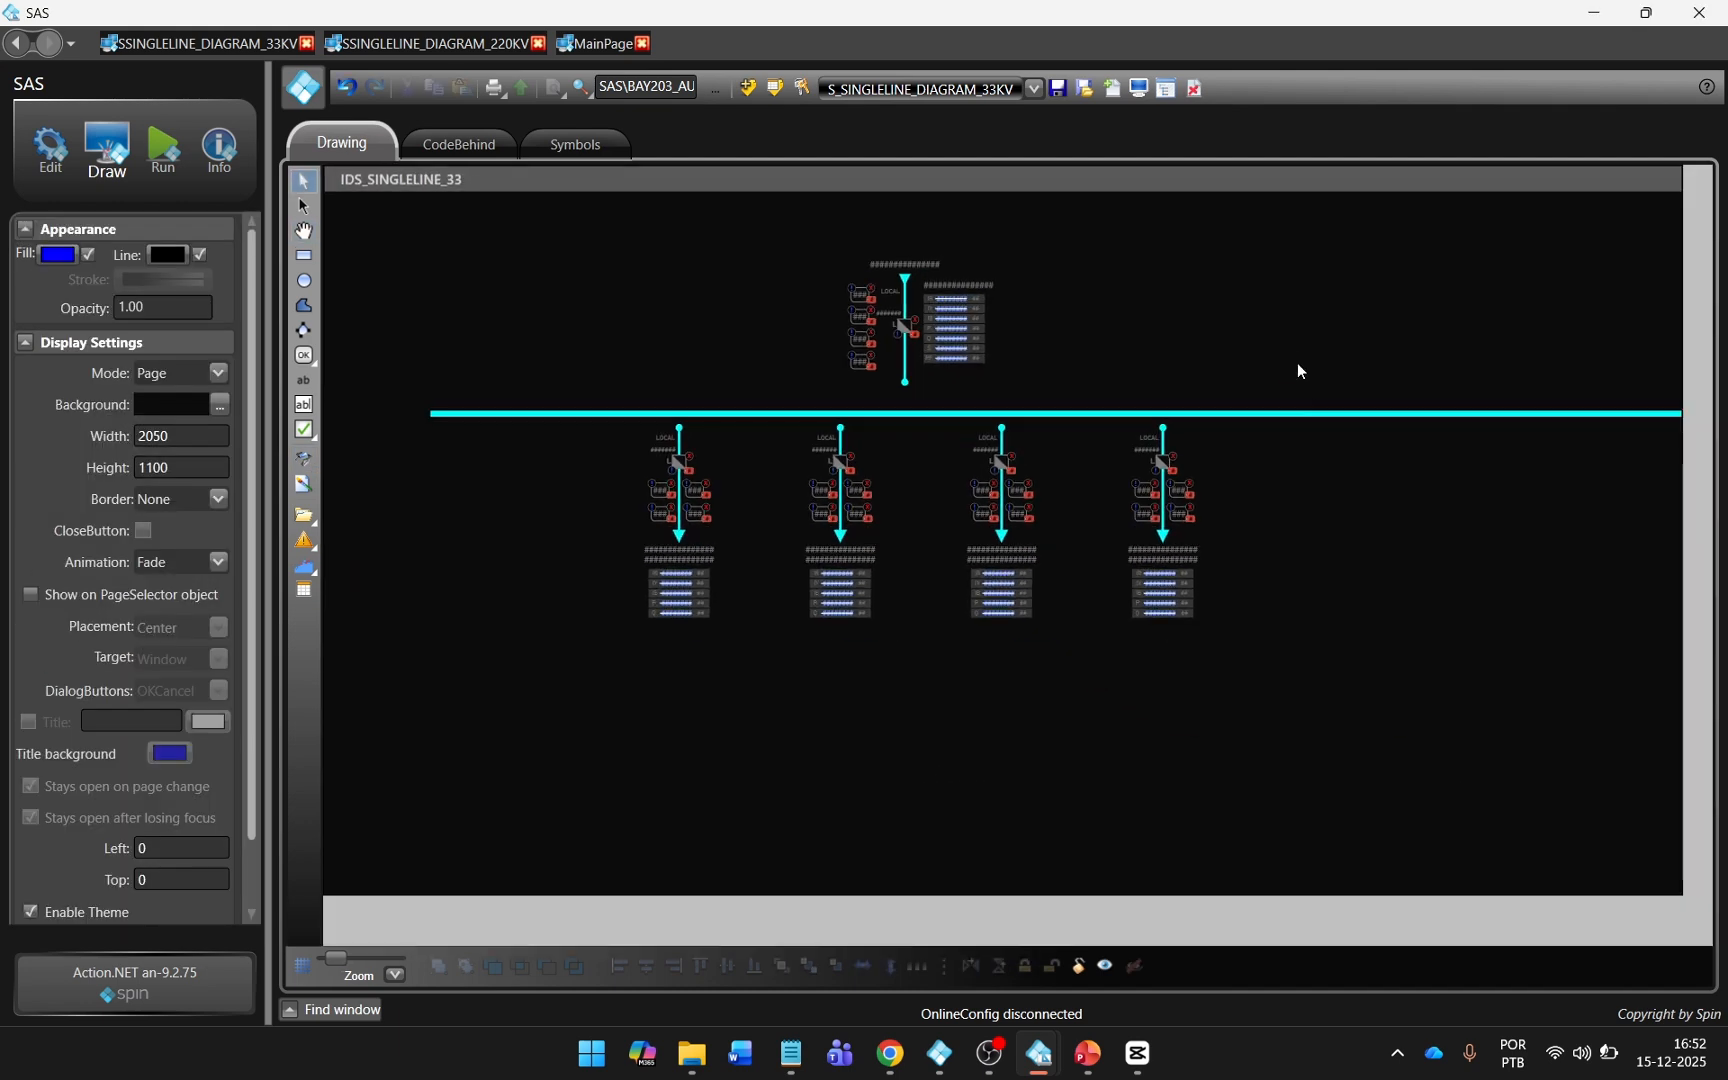
Shorten the 33 kV busbar from both ends so it extends just beyond the outermost feeders.
left_click(1345, 414)
left_click_drag(1695, 415, 1211, 415)
left_click_drag(430, 414, 614, 415)
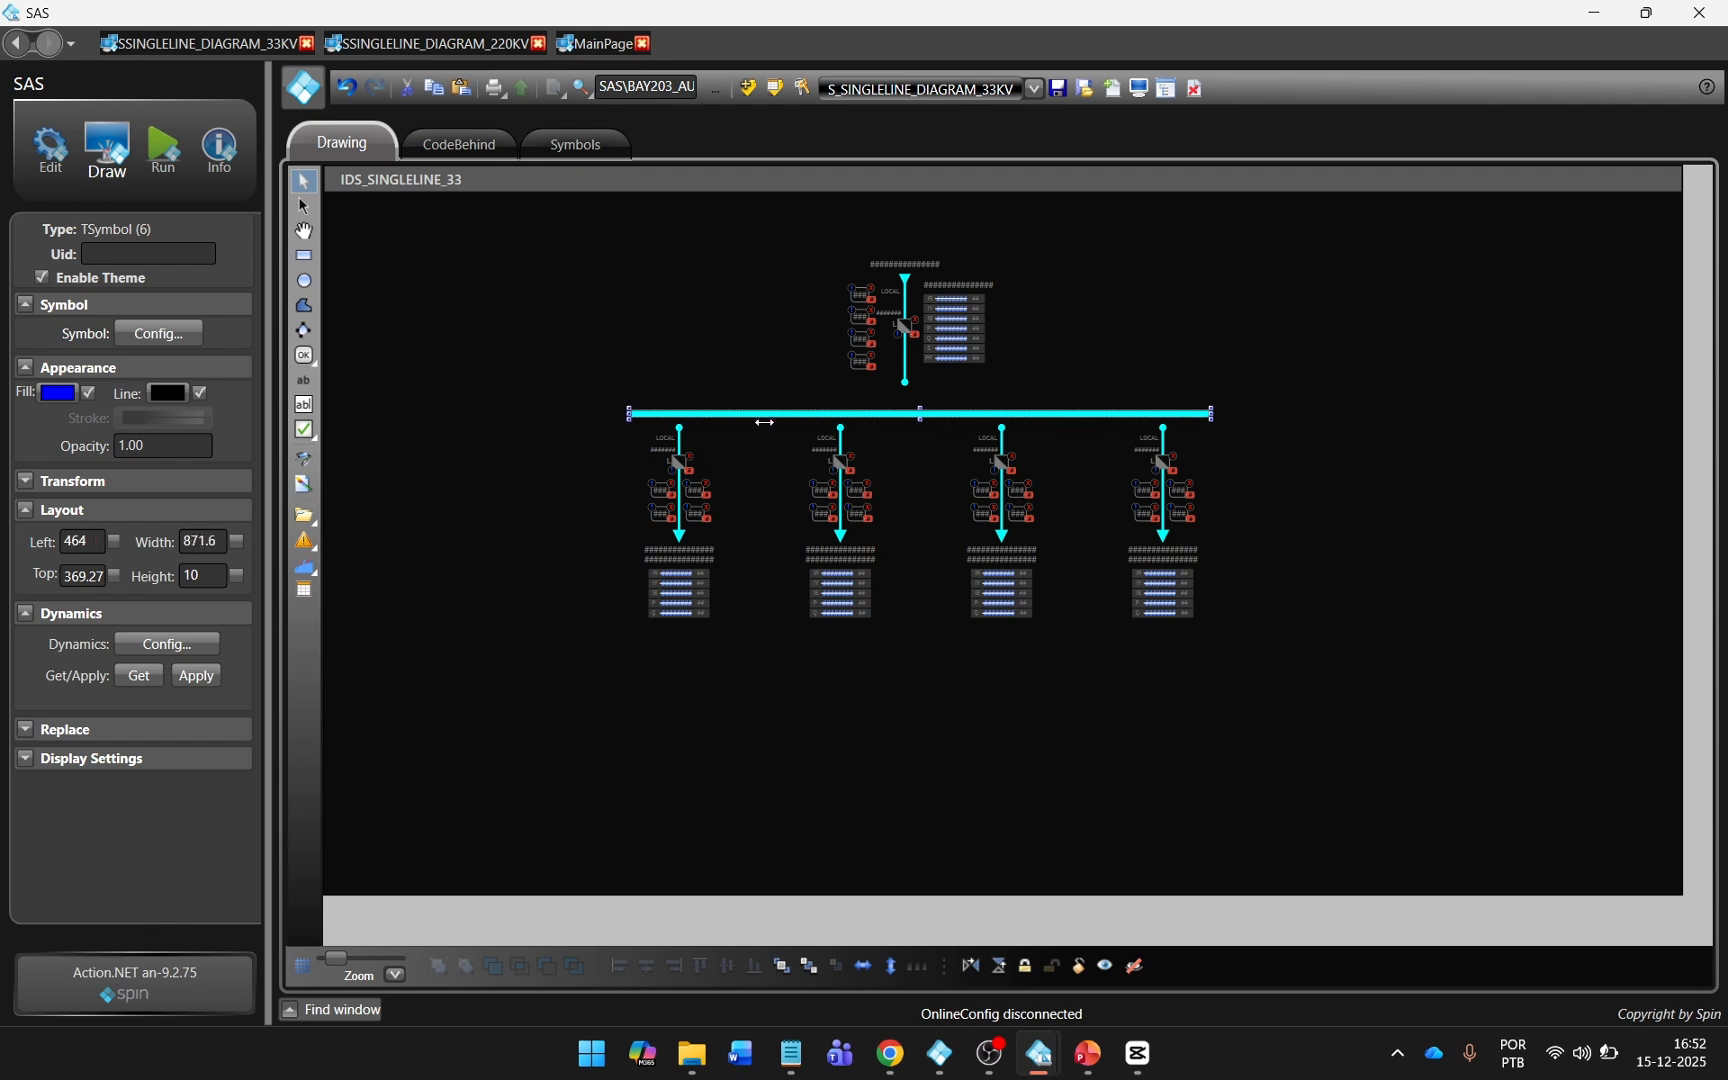
left_click_drag(1211, 414, 1234, 414)
Lower the busbar onto the feeder connection points and move the incomer down to meet it.
left_click_drag(980, 415, 980, 430)
left_click_drag(959, 351, 934, 396)
scroll(1063, 404, "up", 5)
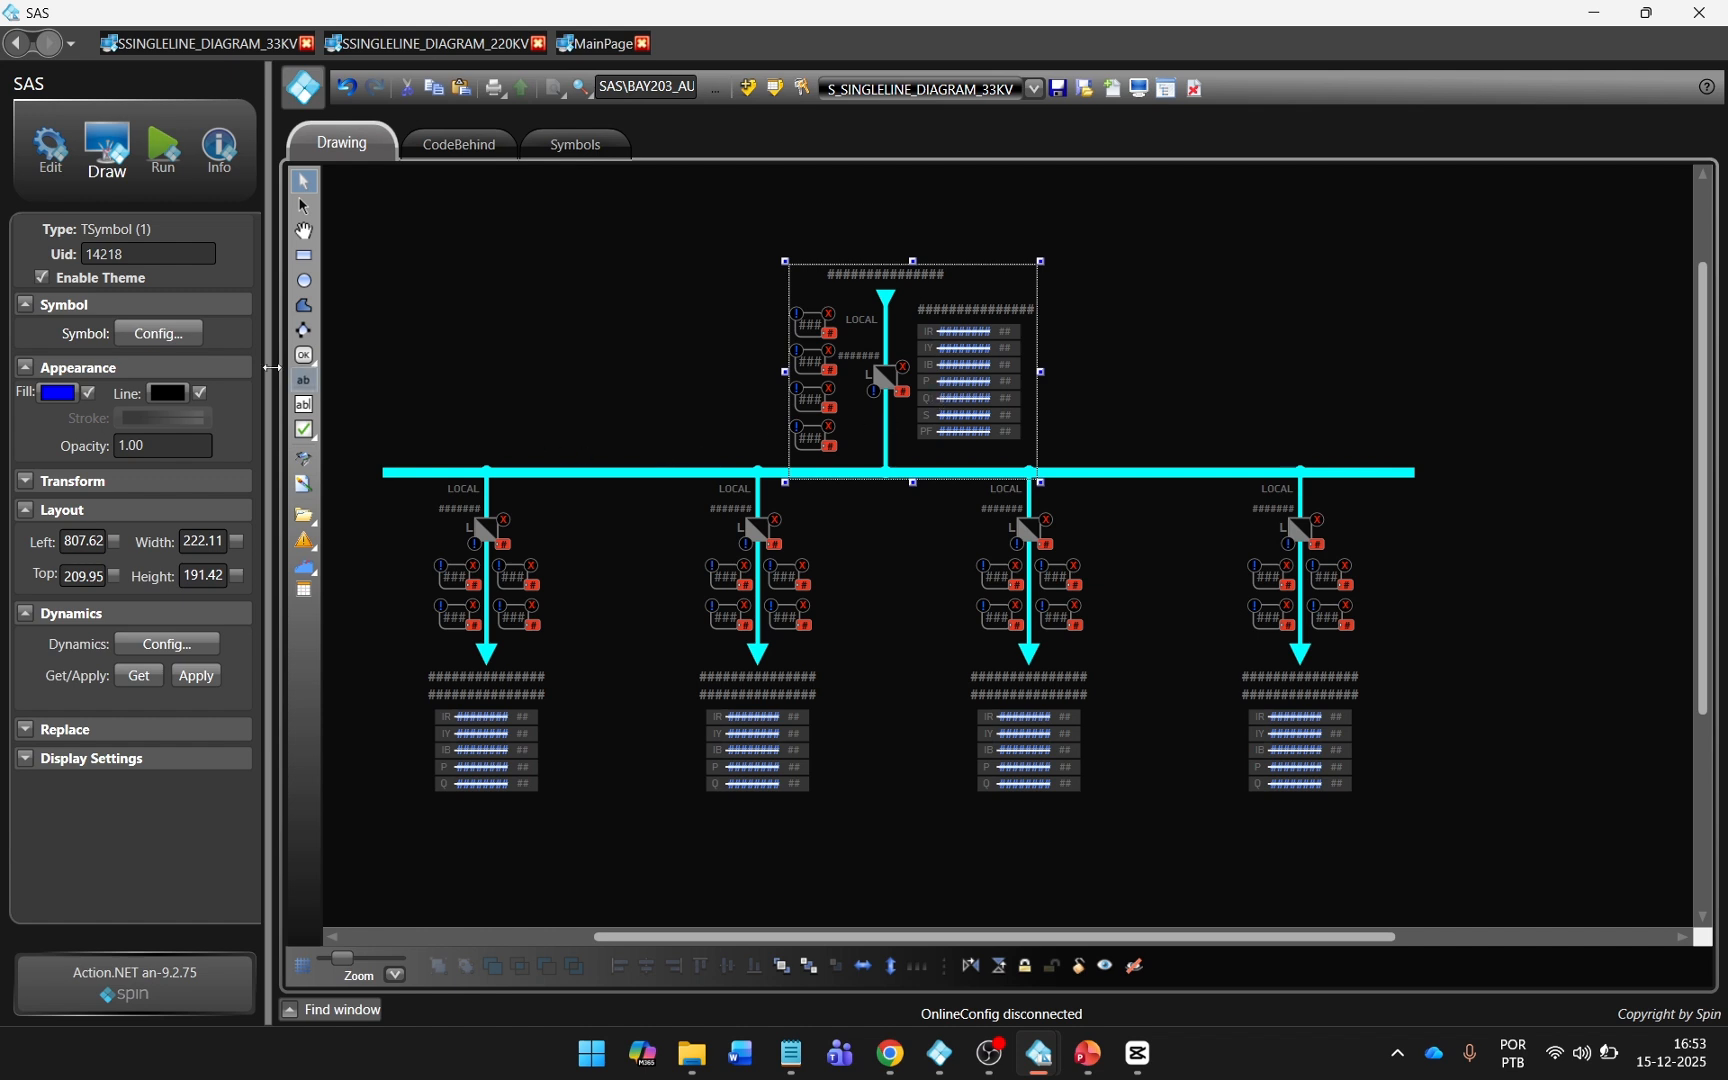
Add a text block above the 33 kV busbar and set its font to PF DinDisplay Pro Bold, size 14.
left_click(304, 404)
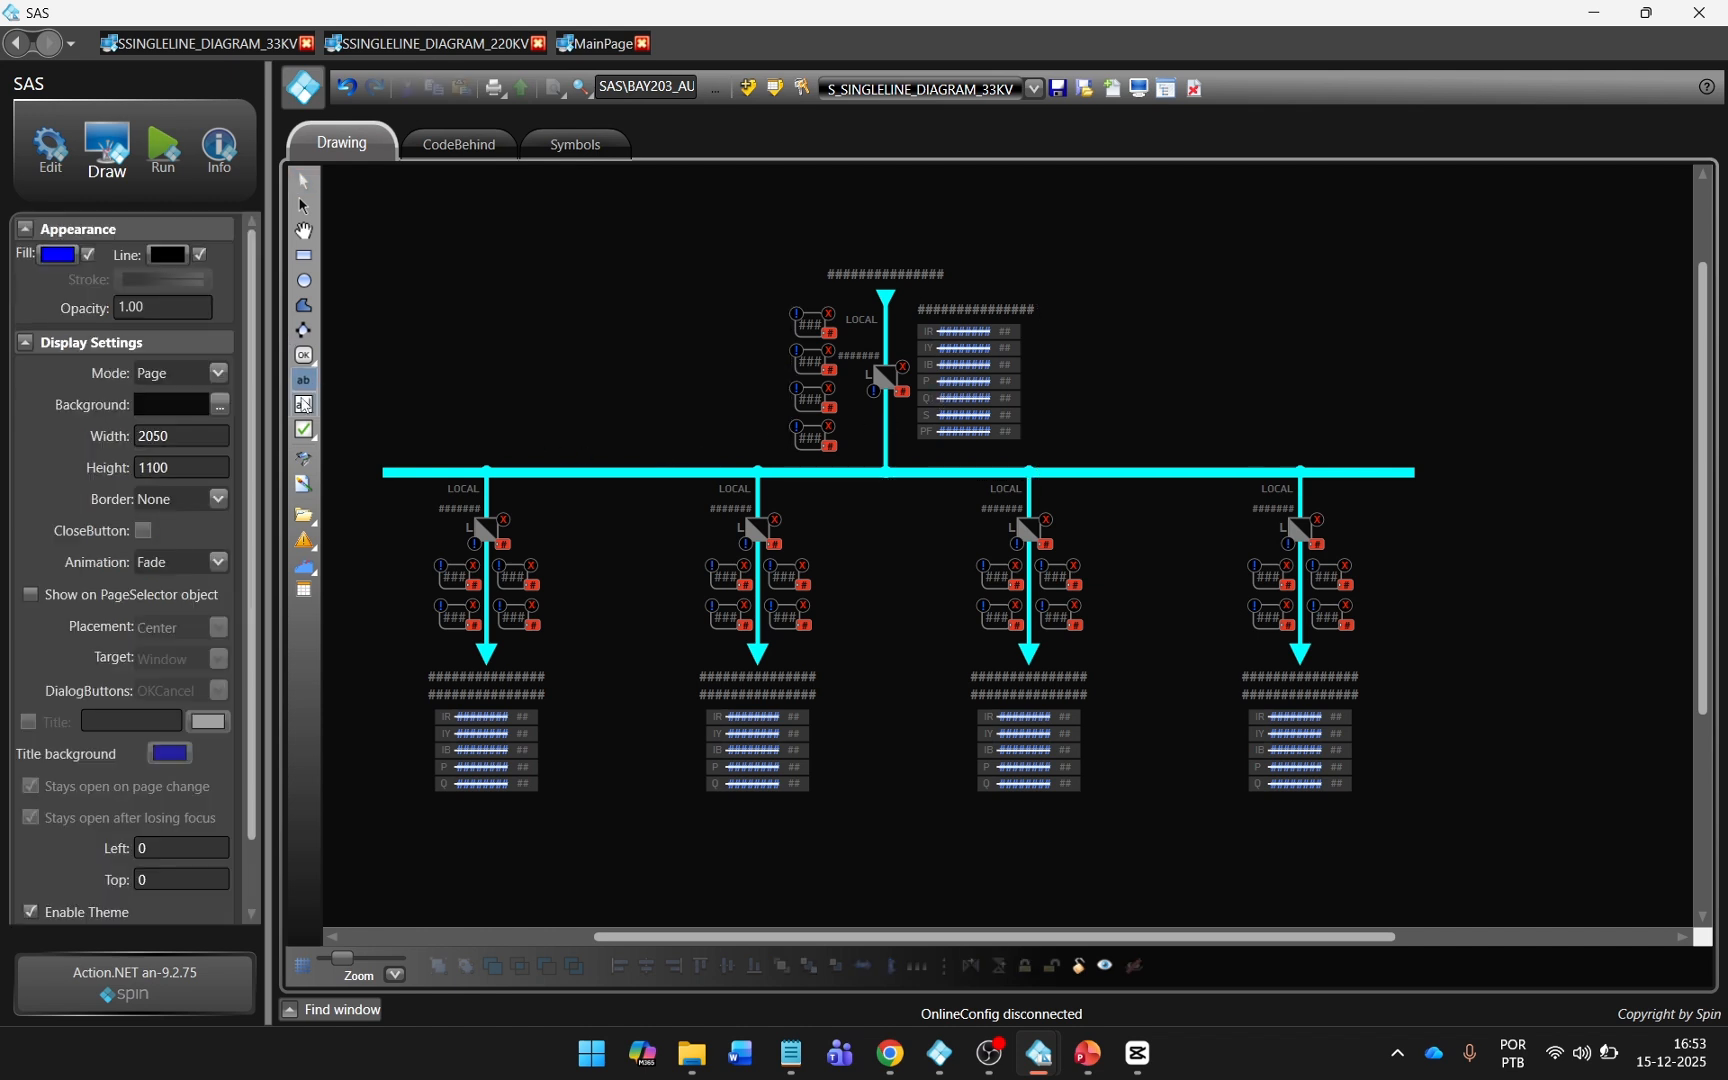
left_click(303, 380)
left_click(512, 371)
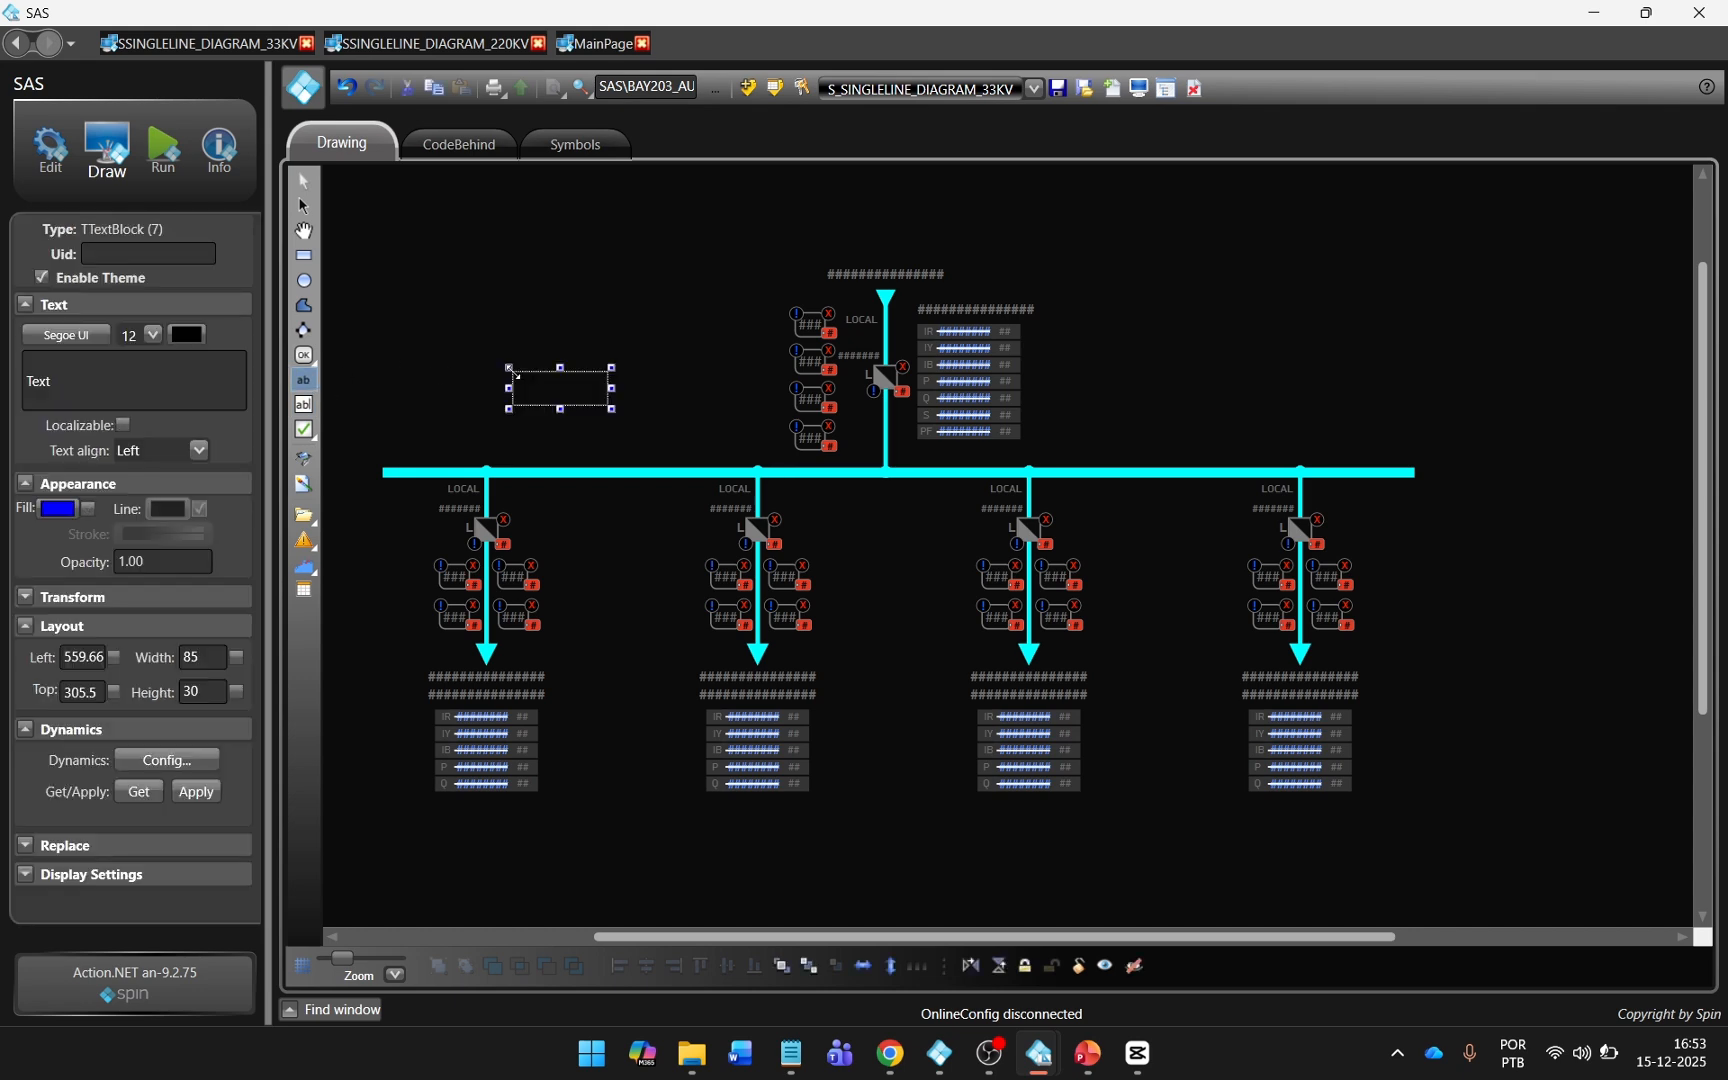
left_click(78, 336)
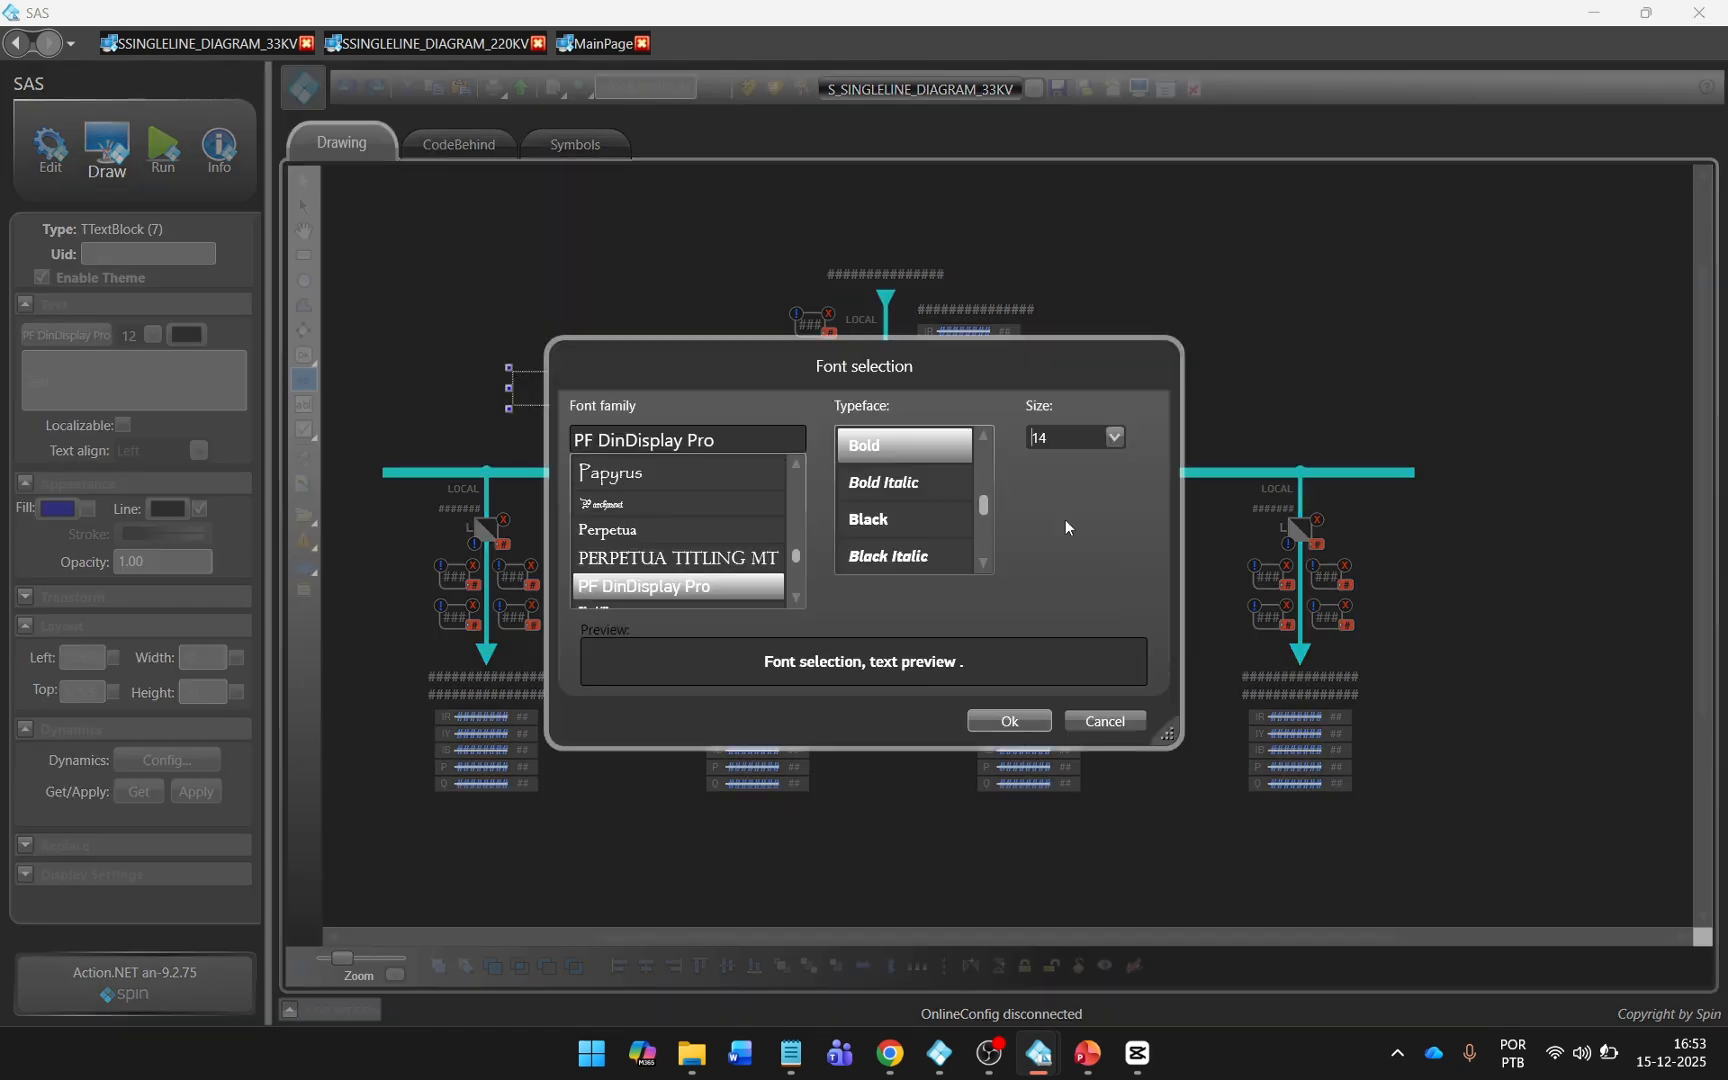
left_click(1010, 721)
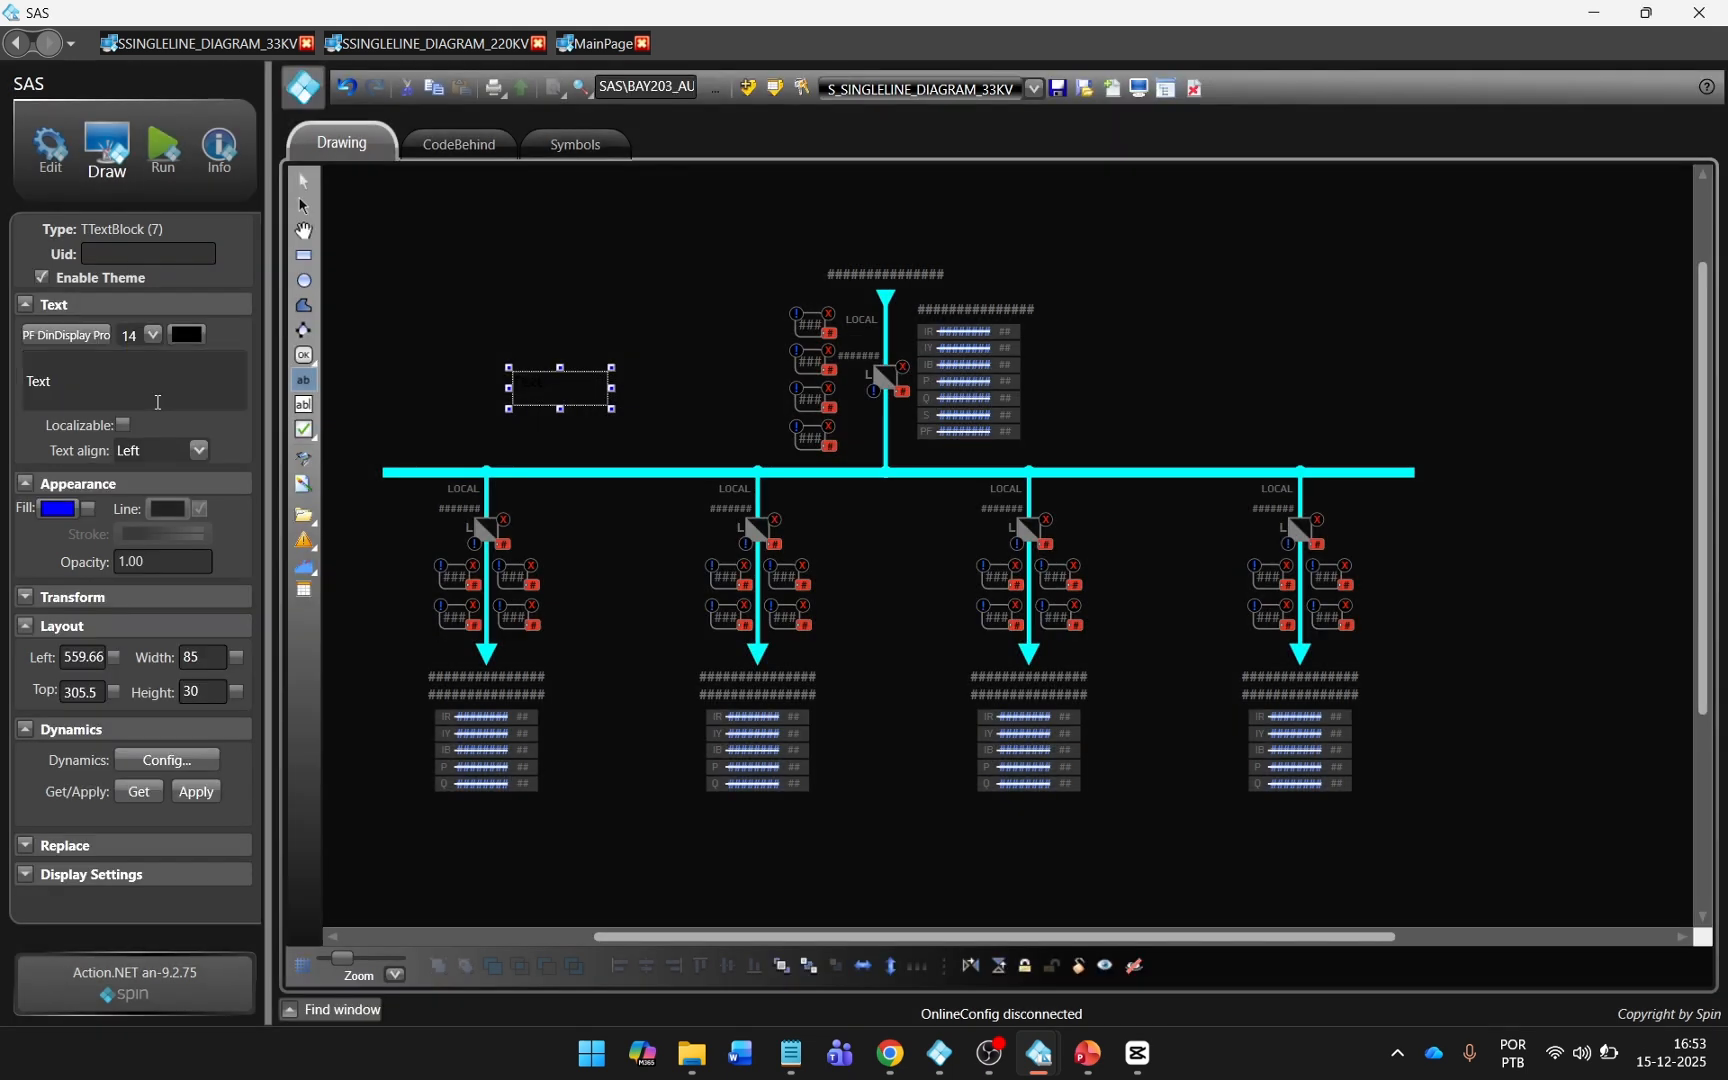
Colour the new text block with the copied grey and change its text to BUS1.
left_click_drag(72, 398, 2, 396)
left_click(191, 337)
double_click(1061, 638)
type("FF7F7F7F")
left_click(1029, 775)
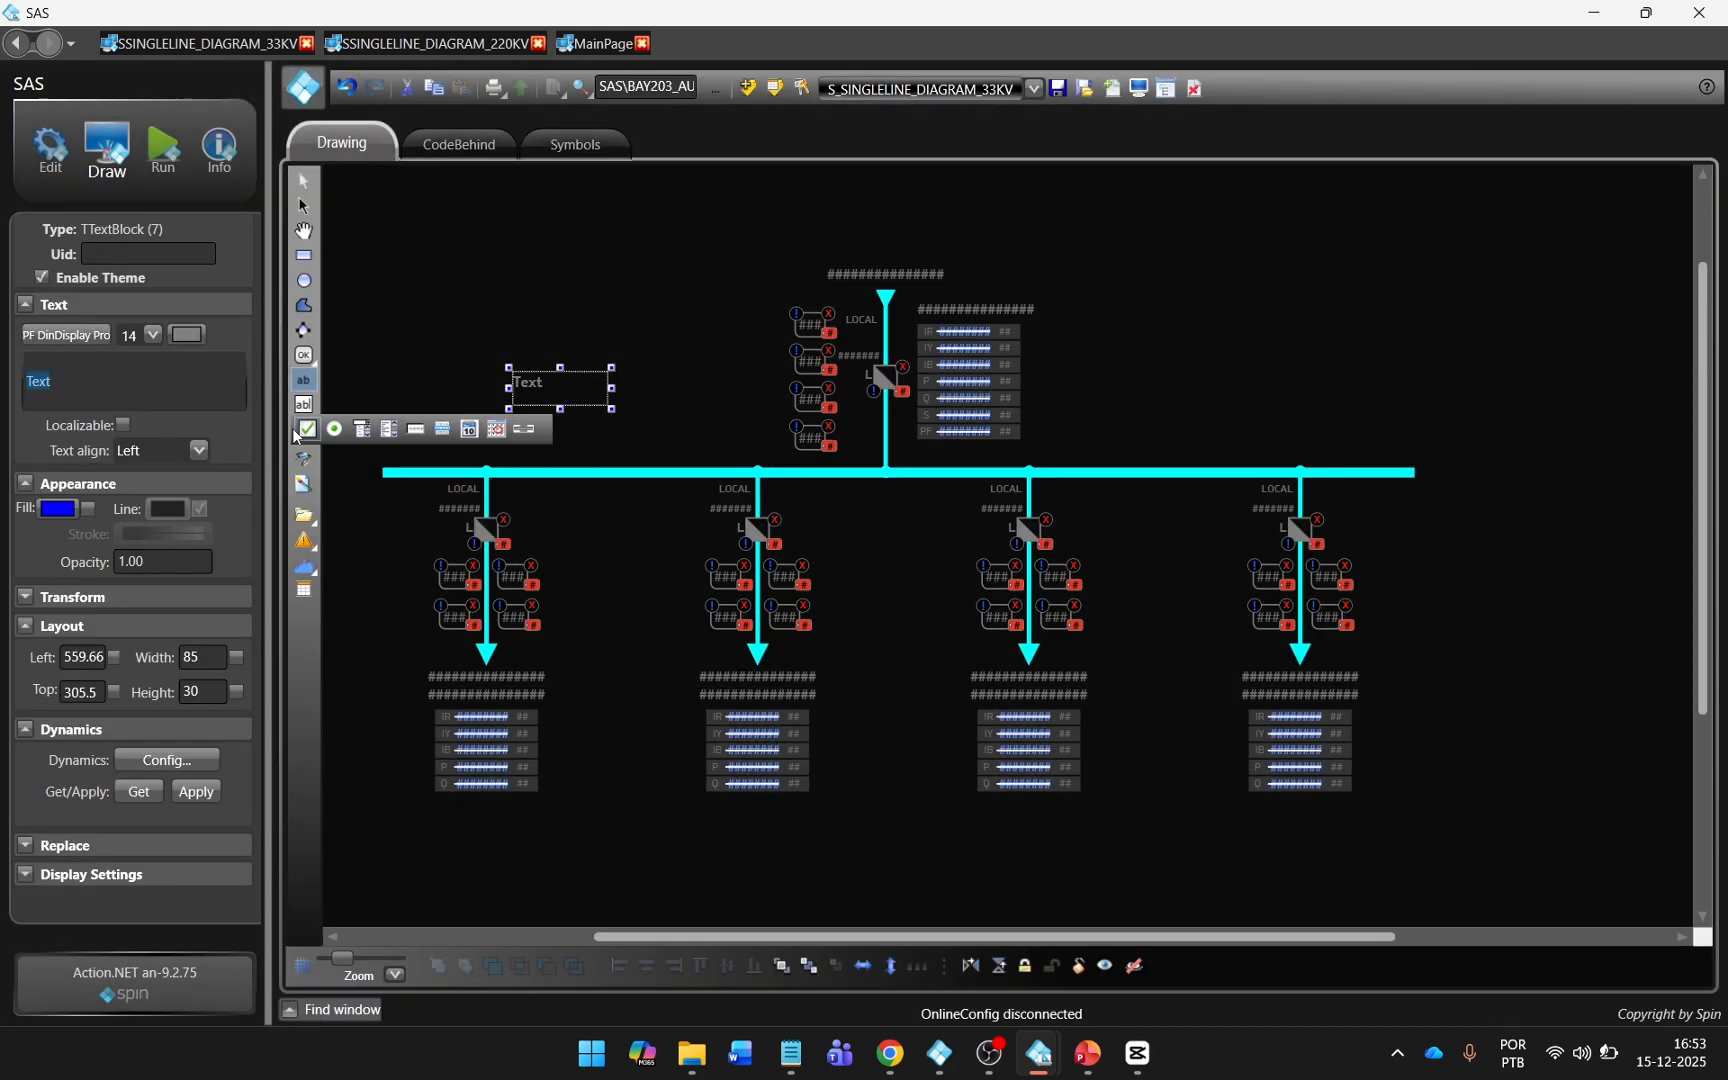
left_click(135, 396)
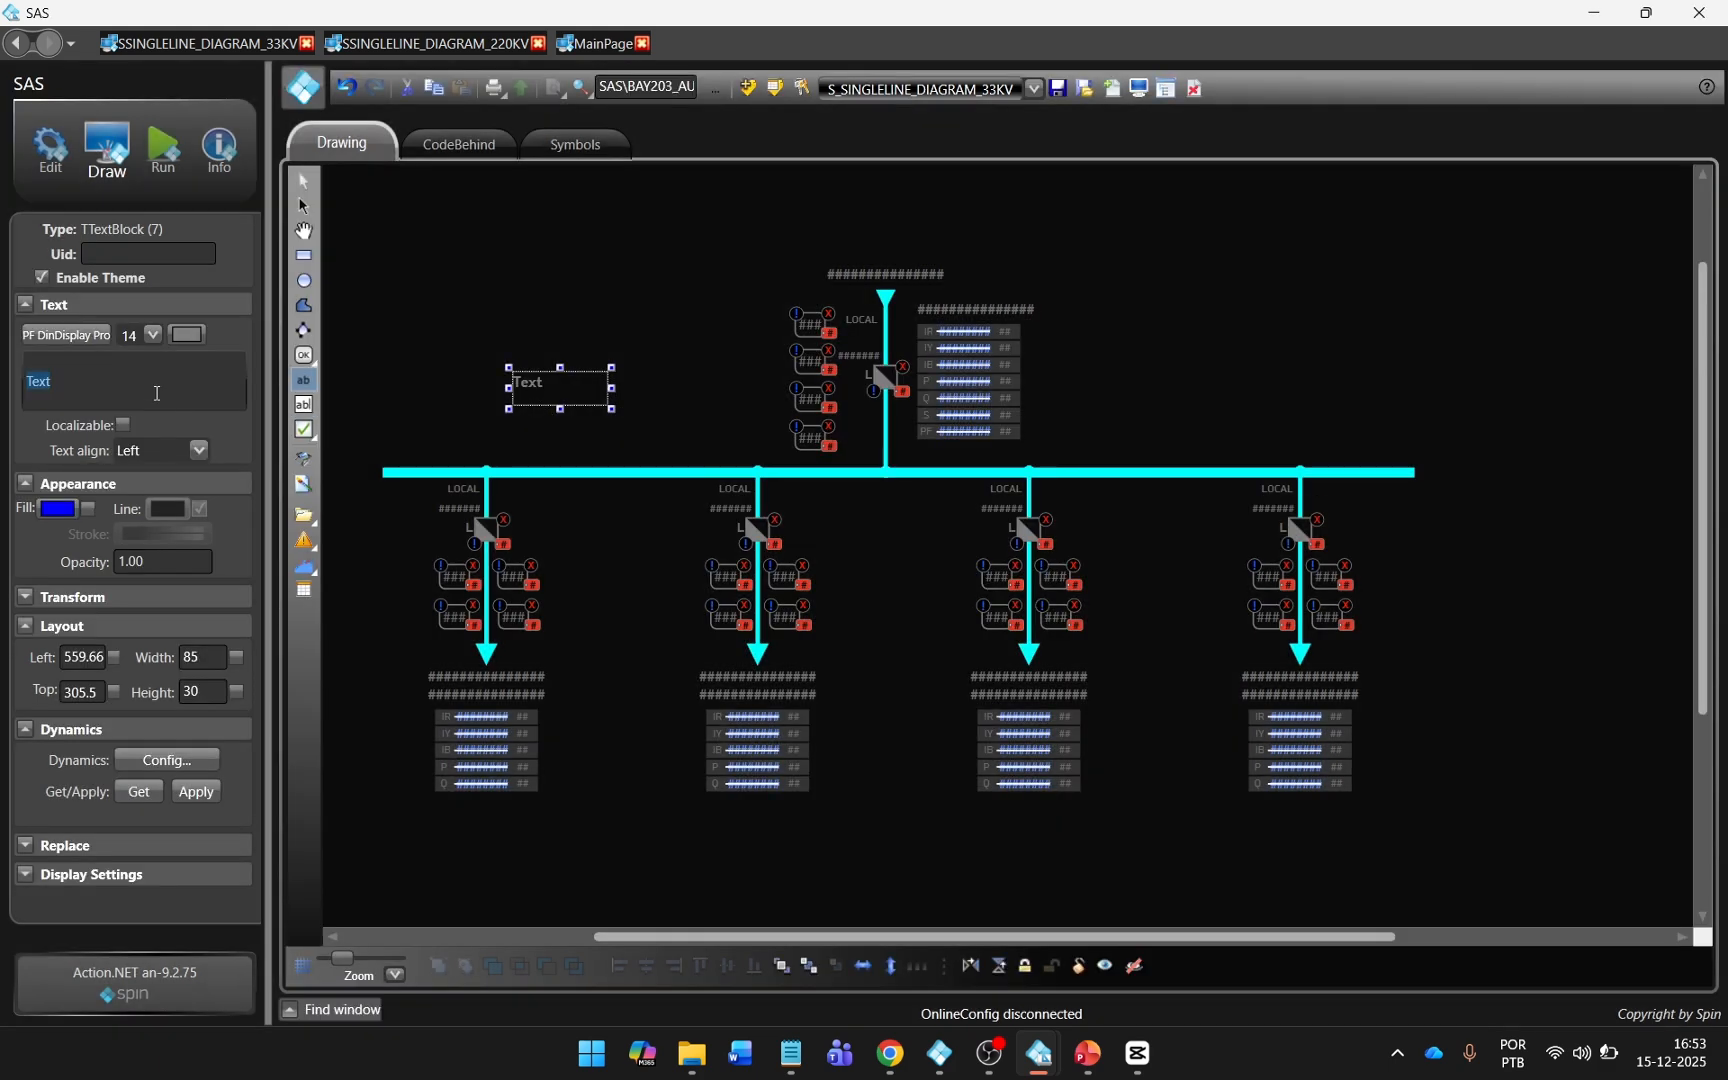
type("BUS1")
Shrink the BUS1 label to fit its text and place it just above the busbar's left end.
left_click(556, 373)
left_click(545, 388)
left_click_drag(607, 406, 421, 458)
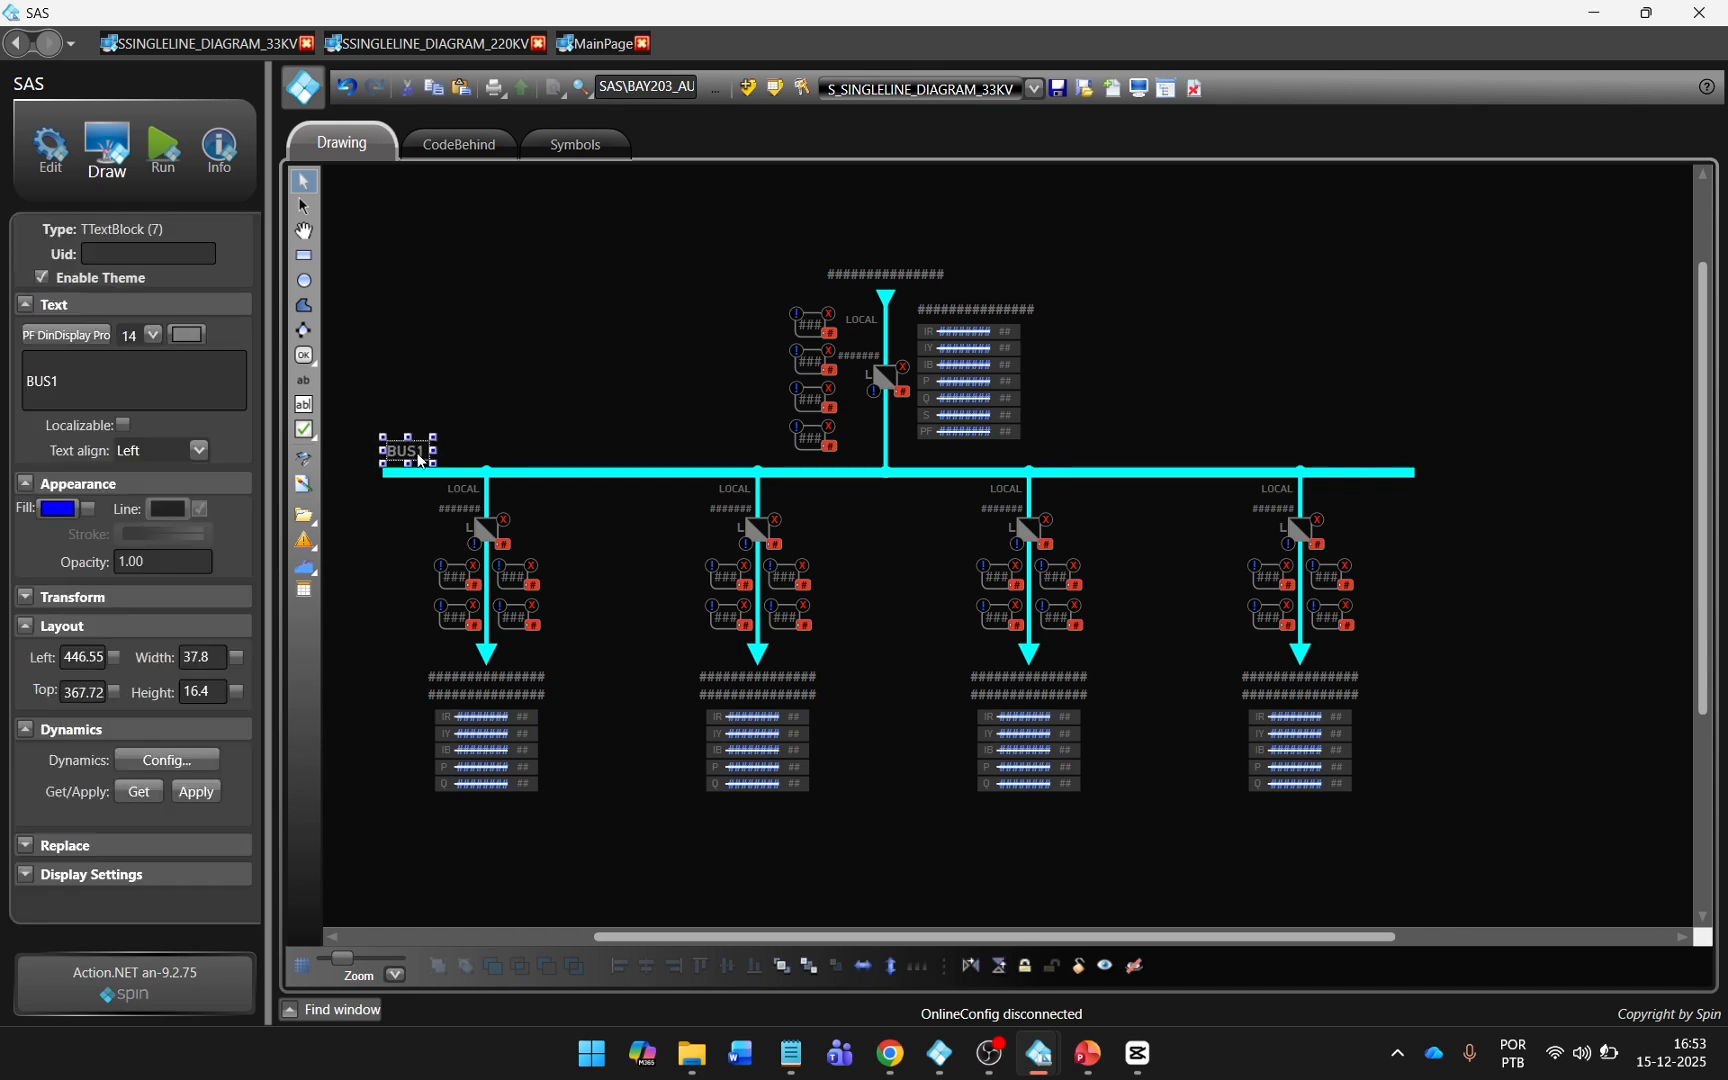
left_click(471, 417)
Set the BAY of the BUS_LOW busbar symbol to Tag.SAS\BUS1.
double_click(620, 472)
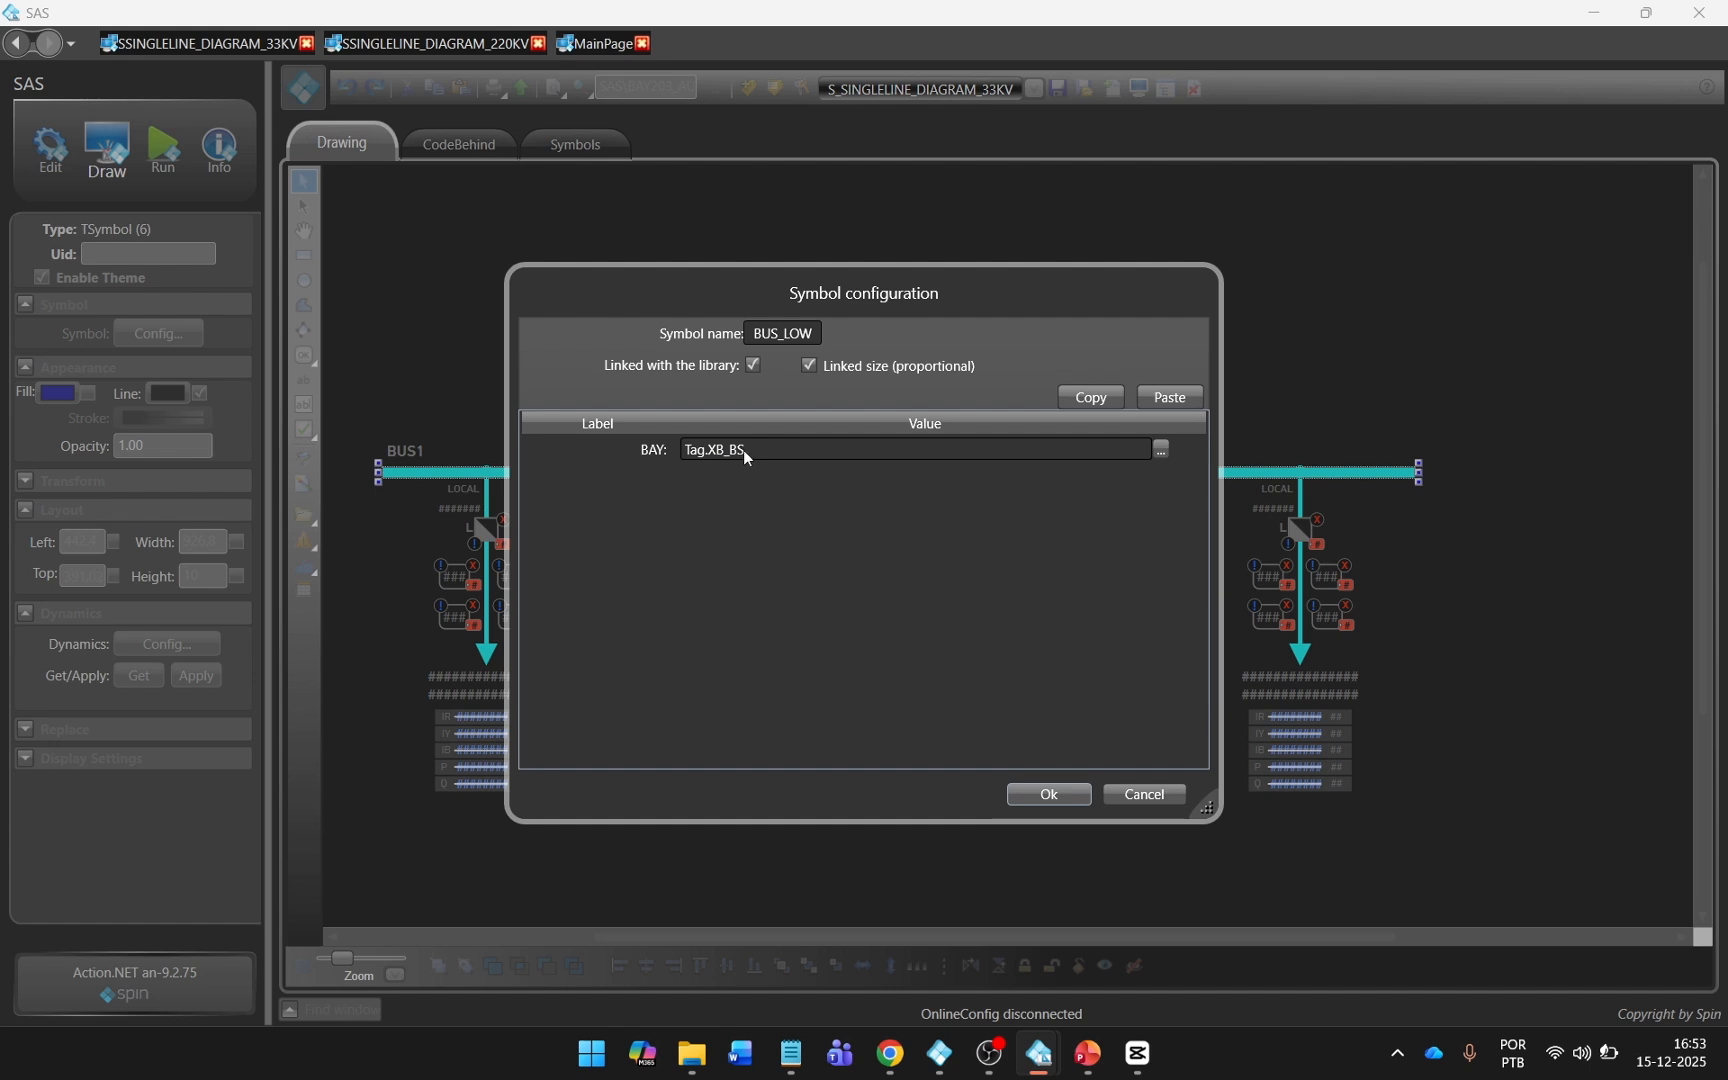
left_click(707, 452)
left_click_drag(707, 452, 861, 453)
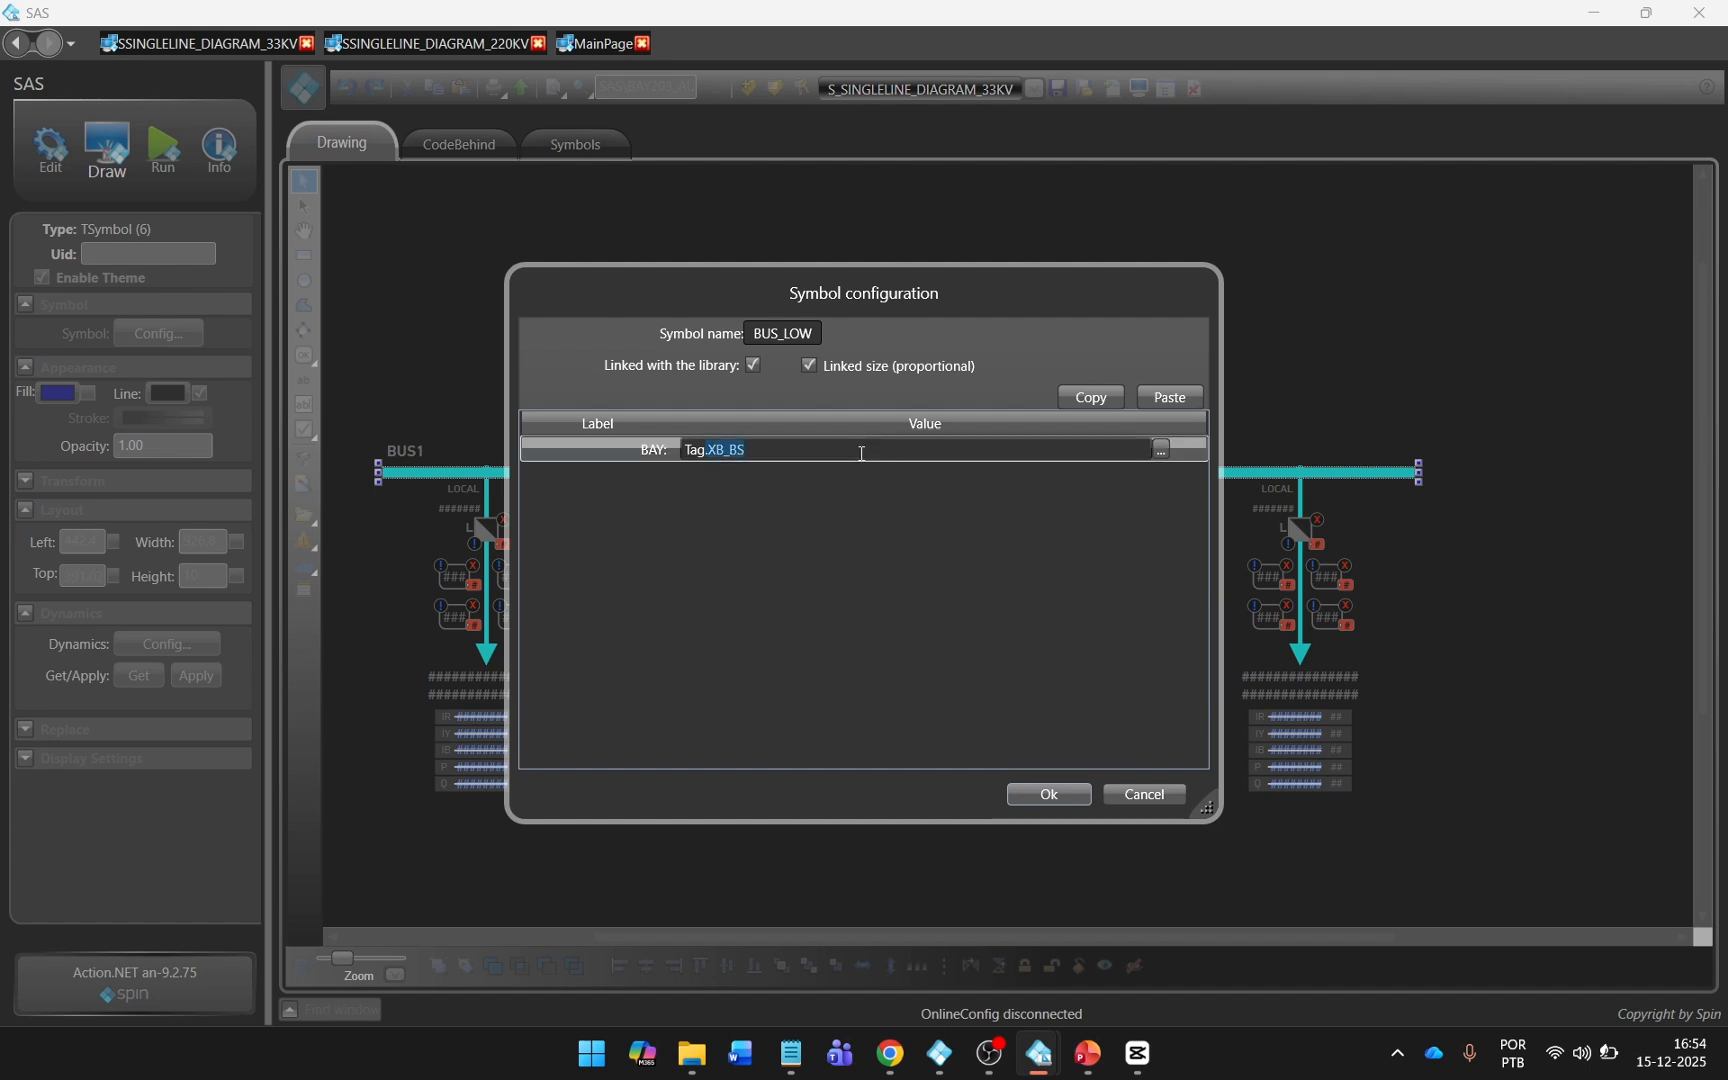
key("BackSpace")
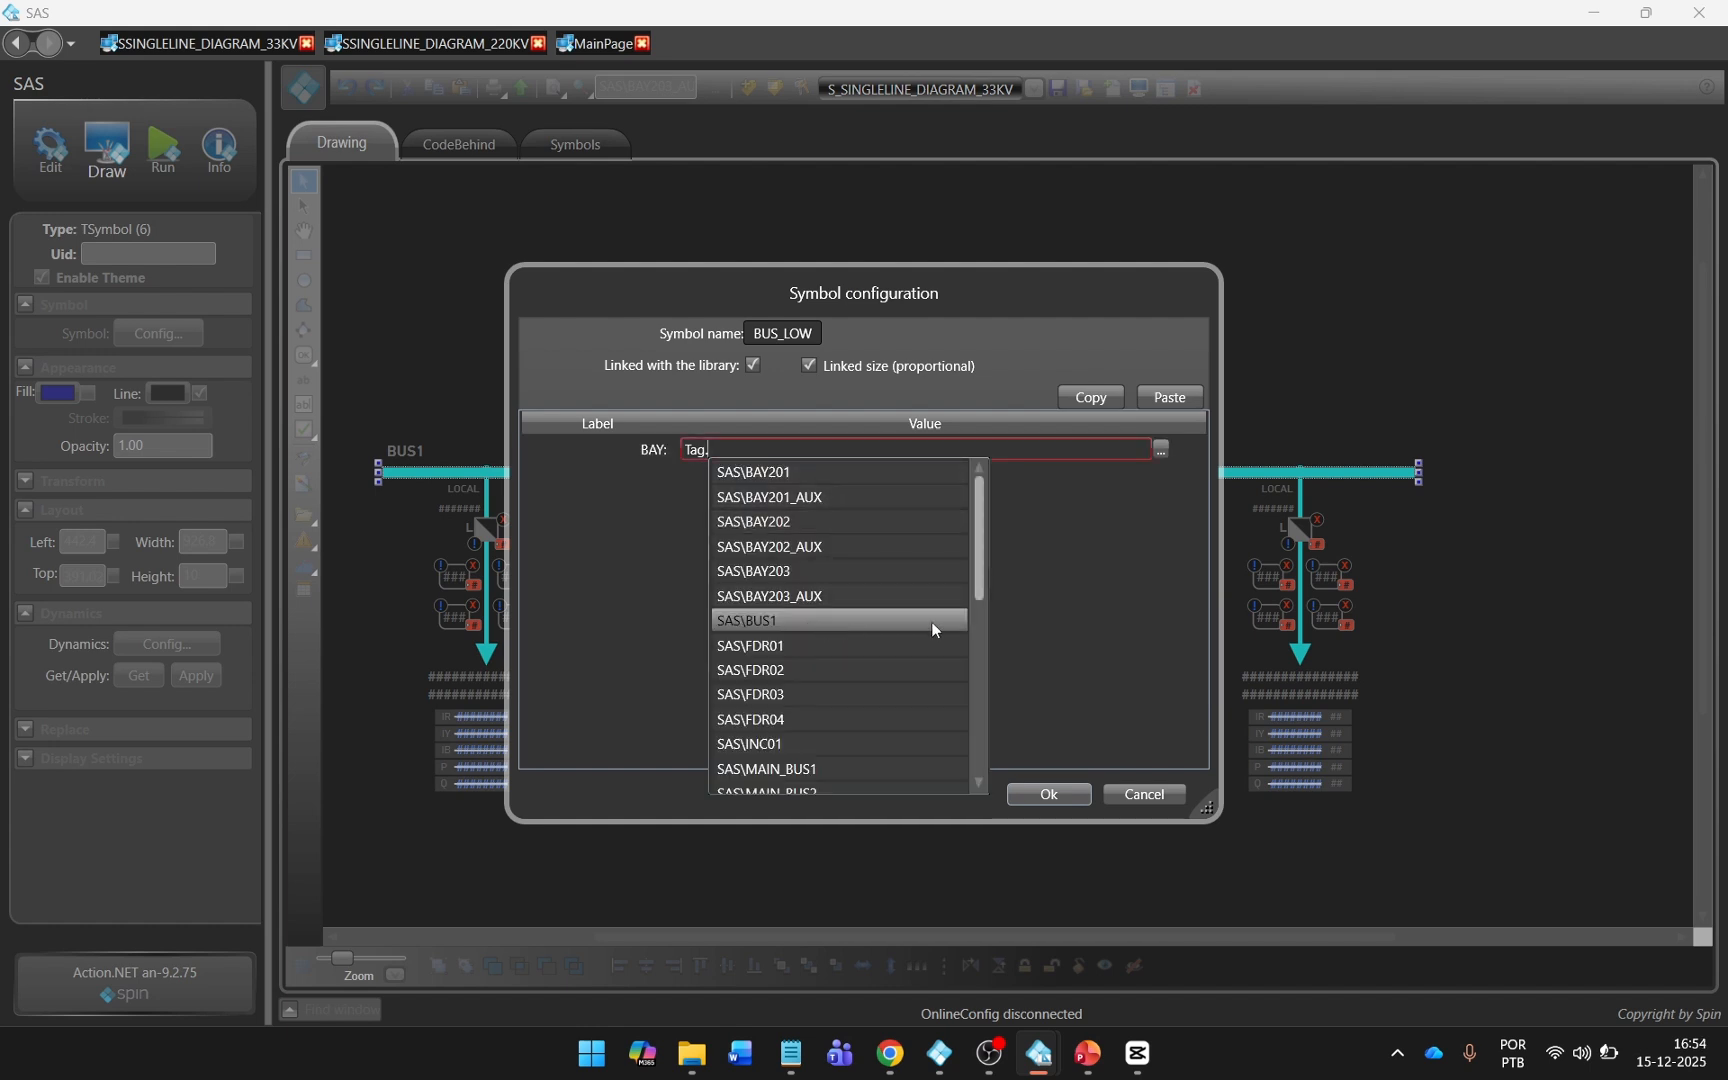
left_click(1038, 722)
left_click(1038, 785)
Set BUS to Tag.SAS\BUS1 in the INC01 incomer symbol and accept its configuration.
double_click(884, 412)
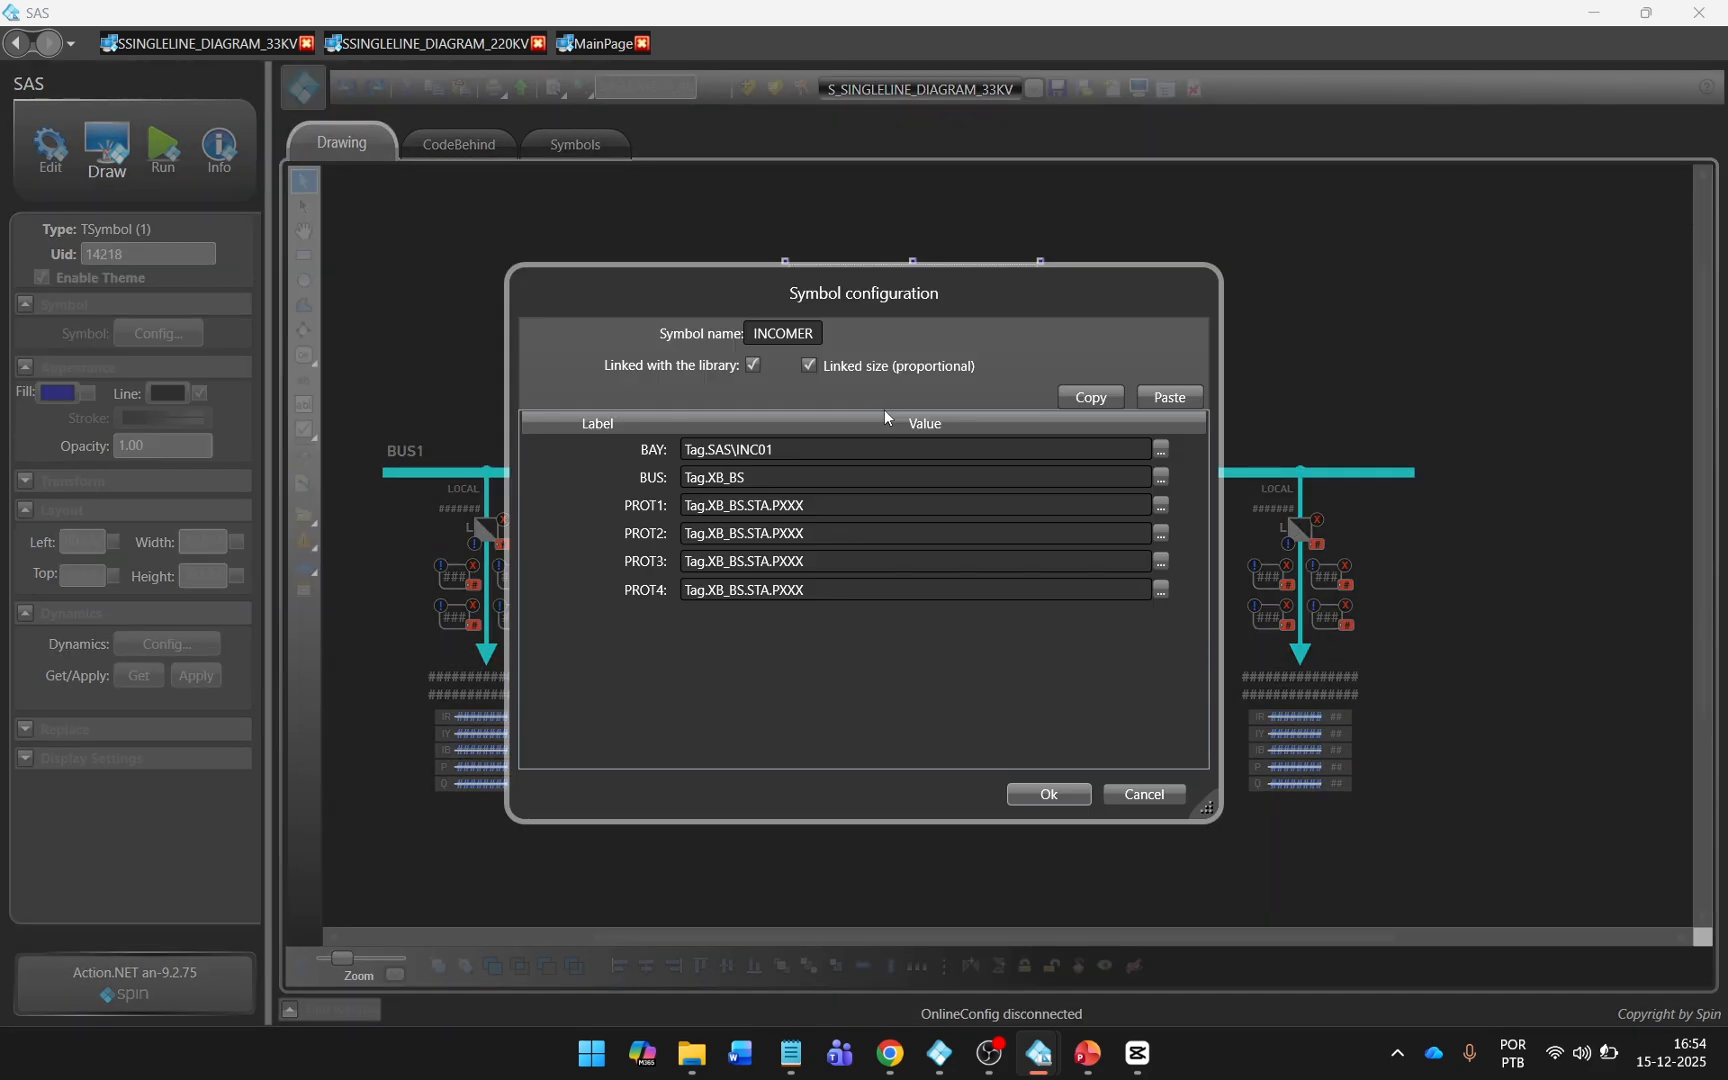
left_click(707, 479)
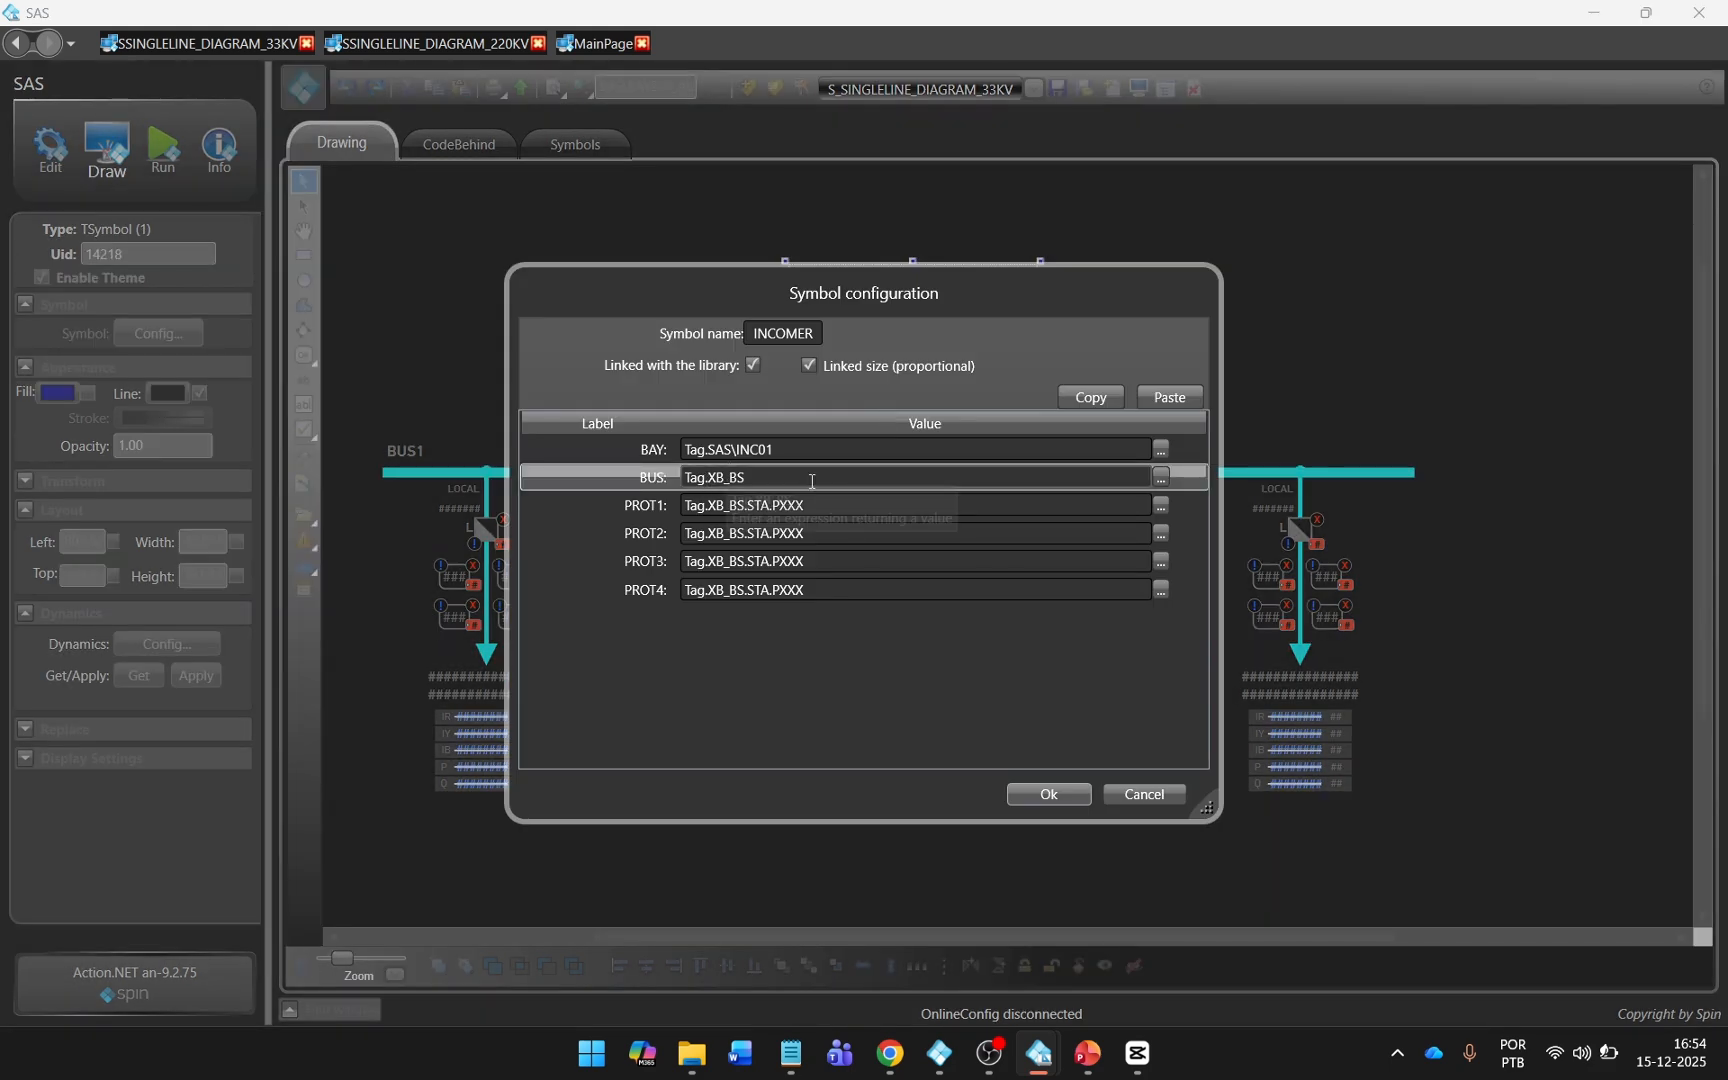
double_click(812, 481)
key("BackSpace")
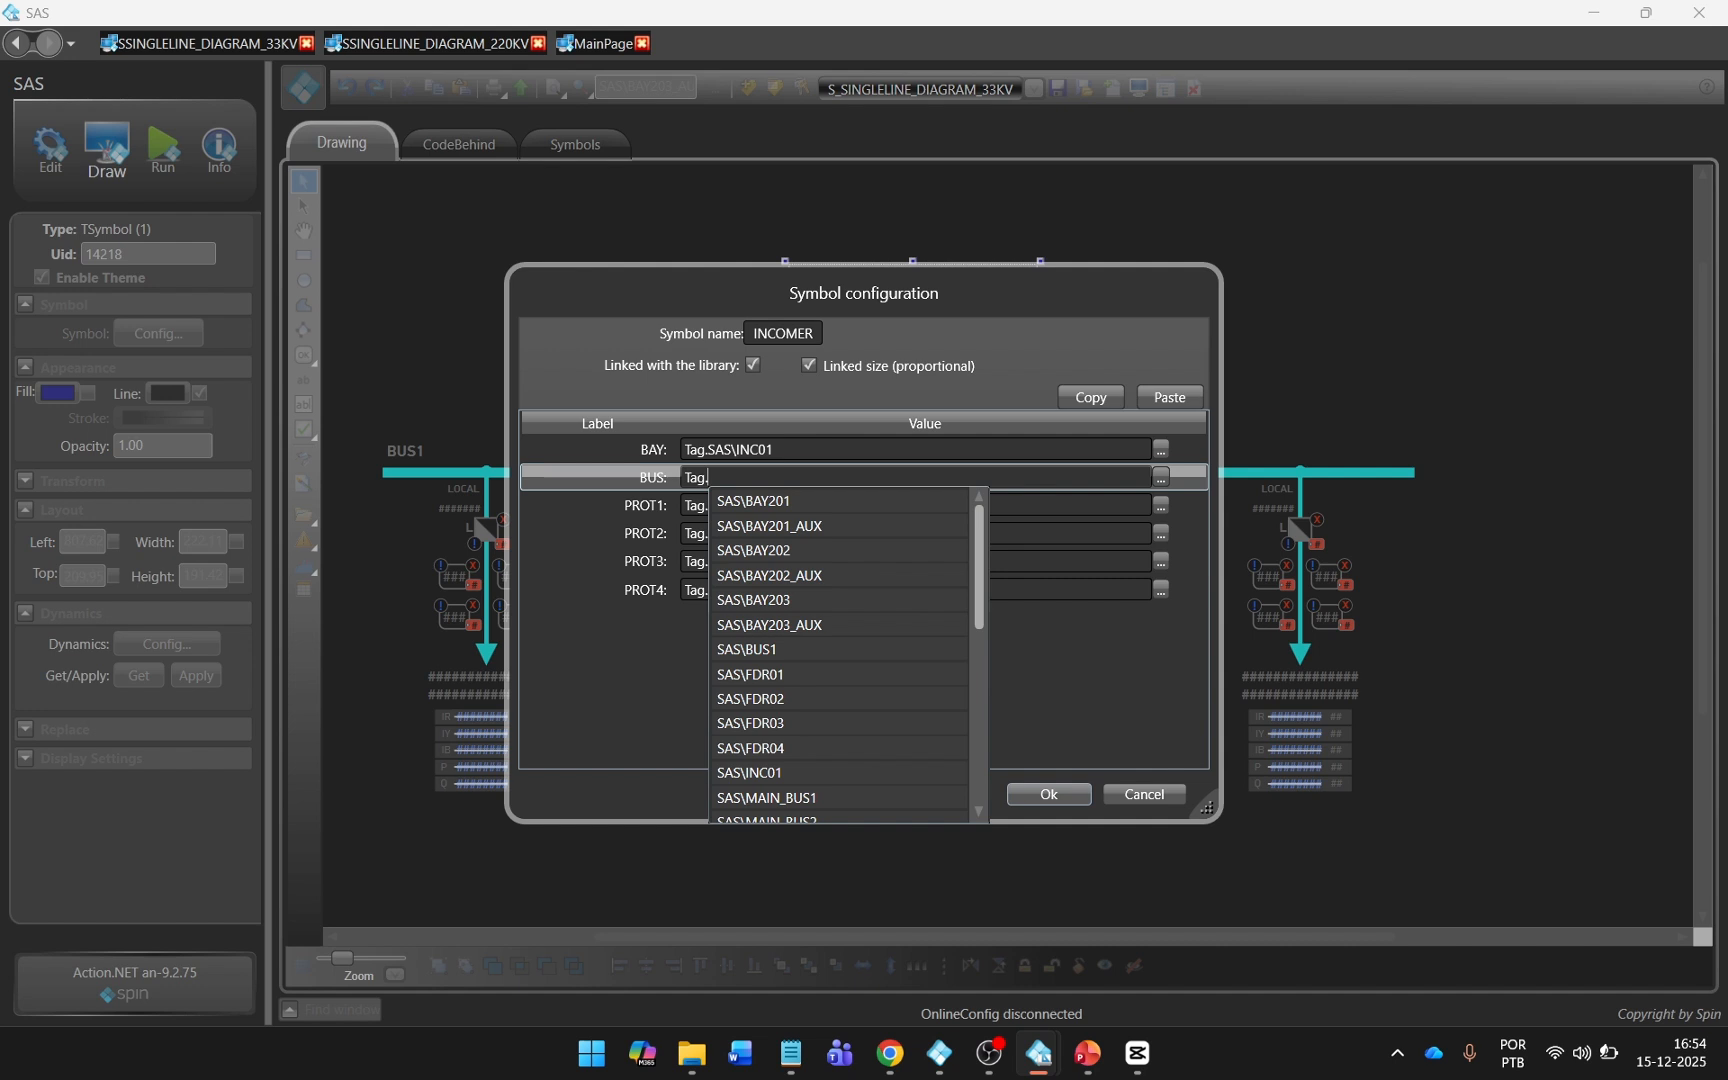
left_click(795, 650)
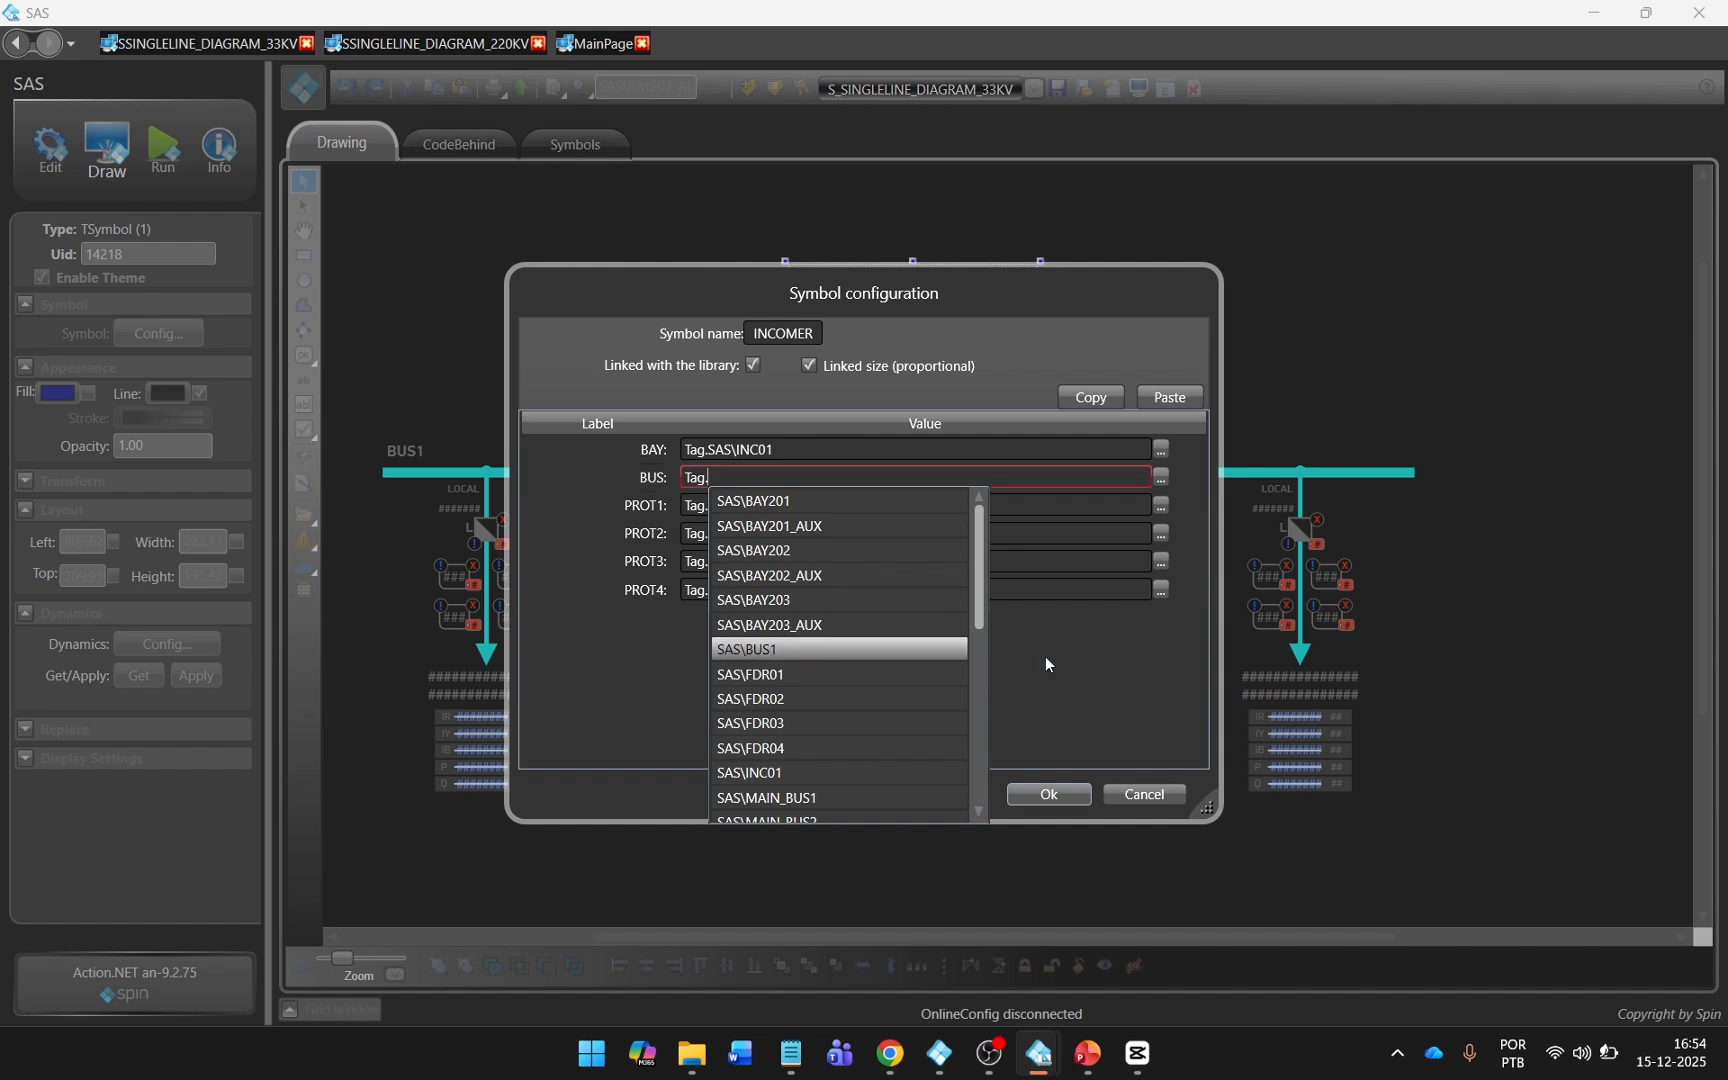
left_click(1048, 794)
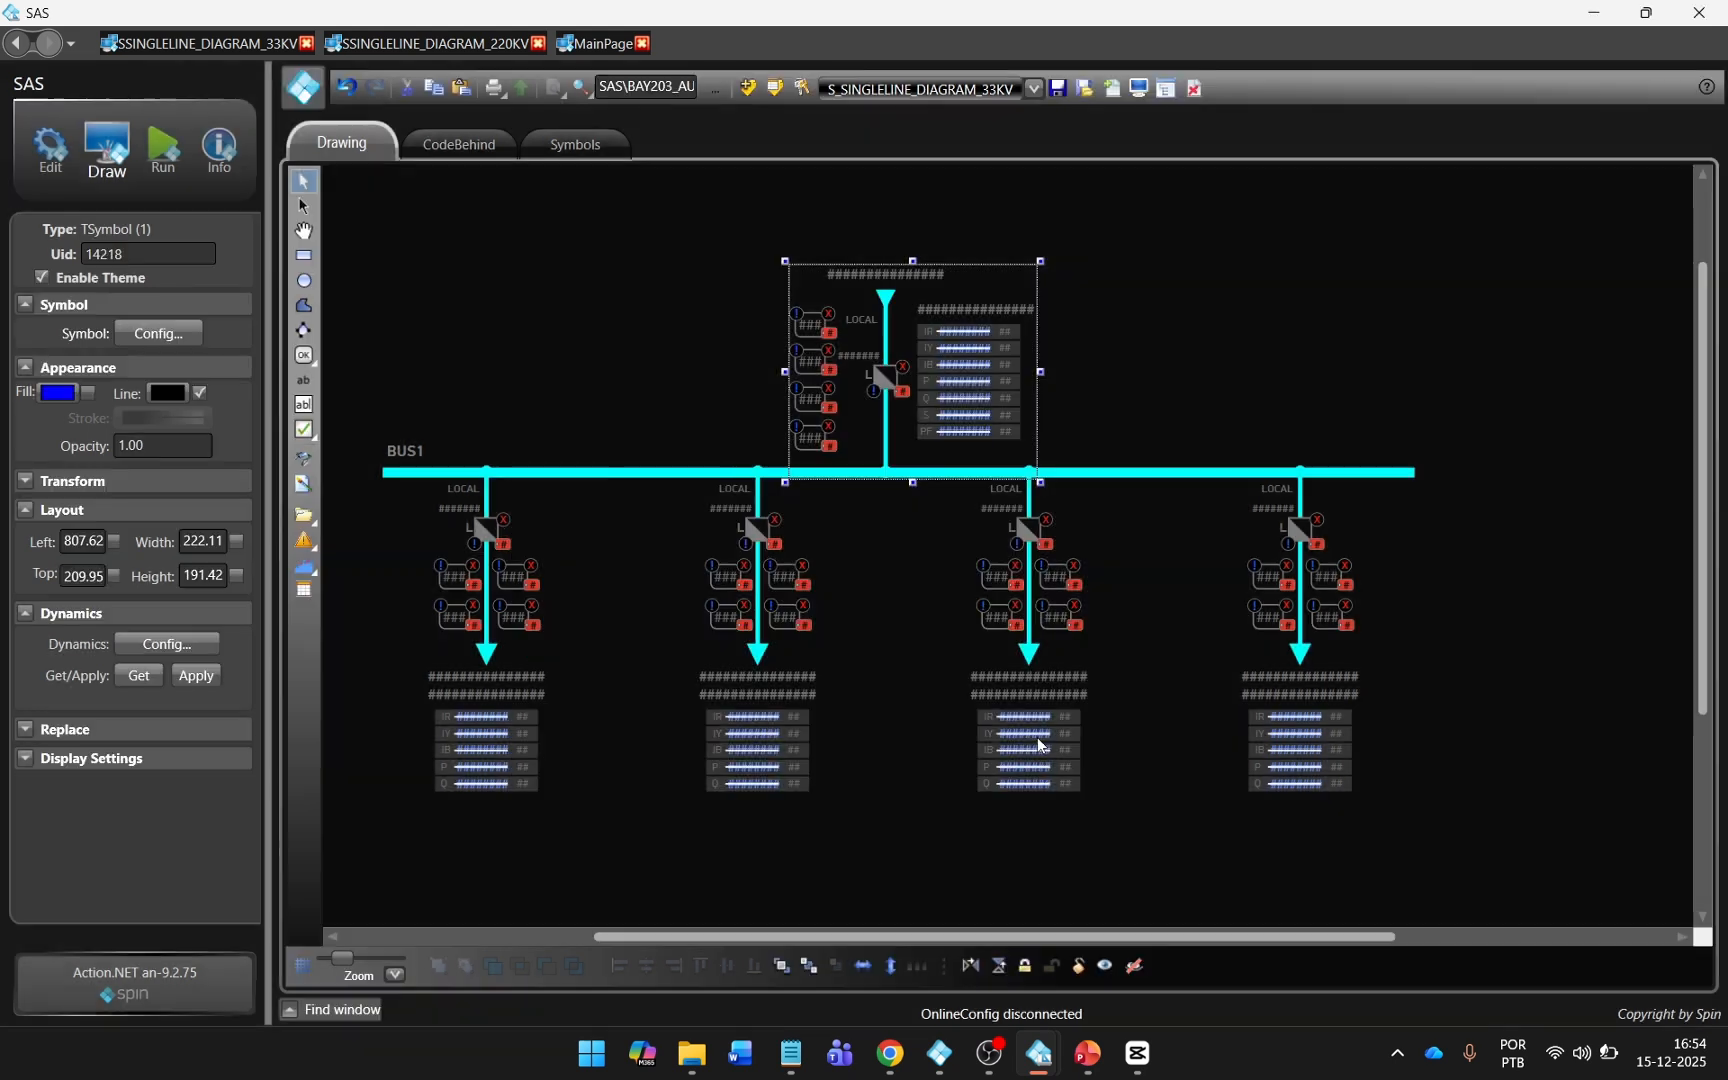